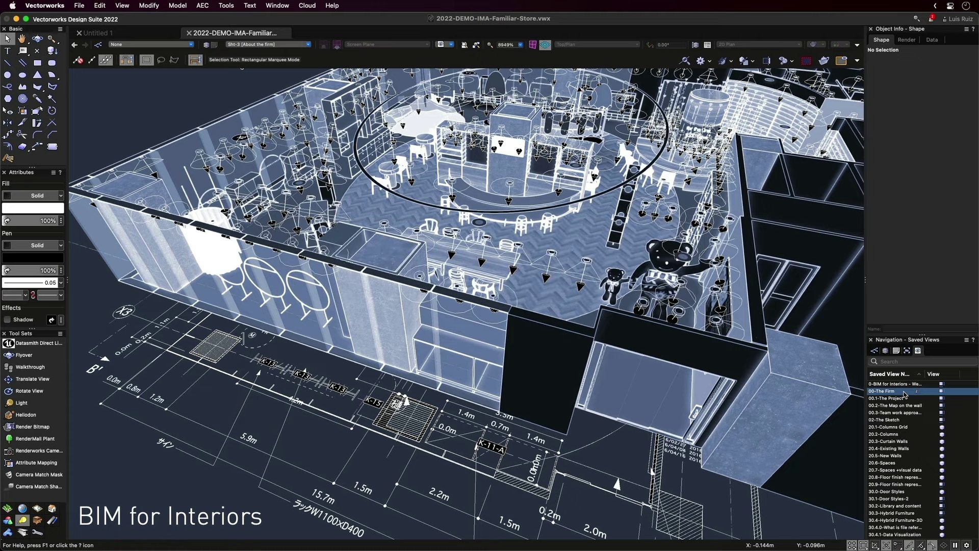
Open the 00-The Firm saved view, then the 00.1-The Project overview sheet.
double_click(887, 391)
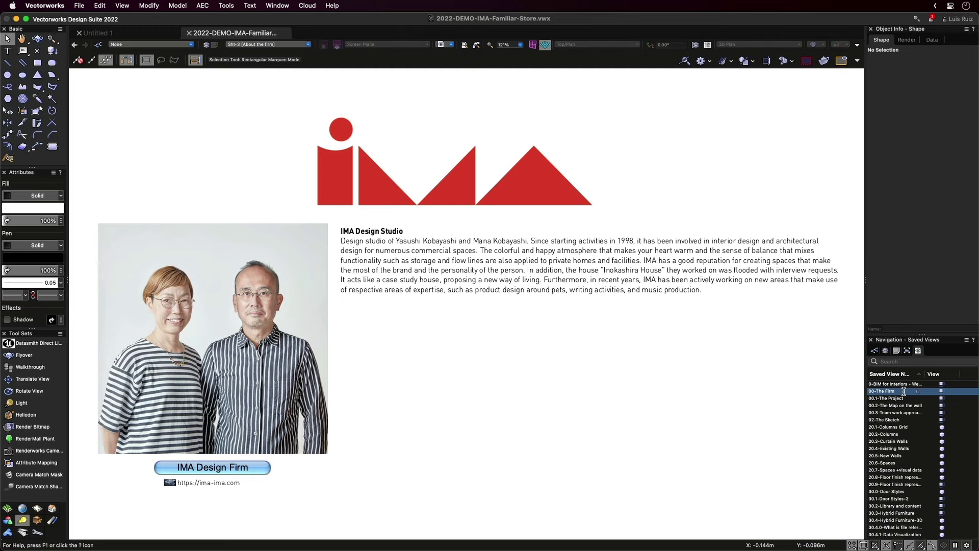
double_click(904, 391)
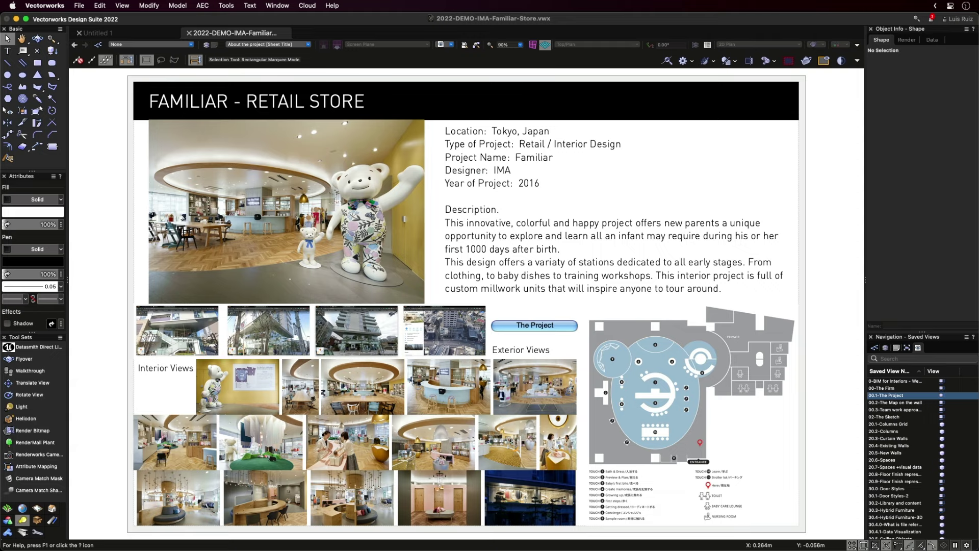
Zoom in on the sheet toward the 'for the first 1000 days' store map.
scroll(356, 331, "up", 10)
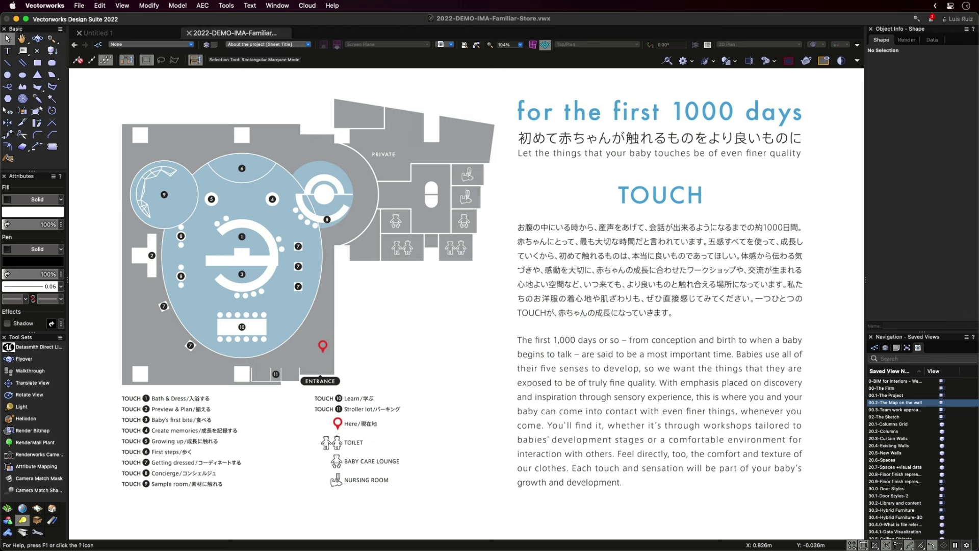
Zoom into the map, then return to the 00.1-The Project saved view.
scroll(466, 303, "up", 3)
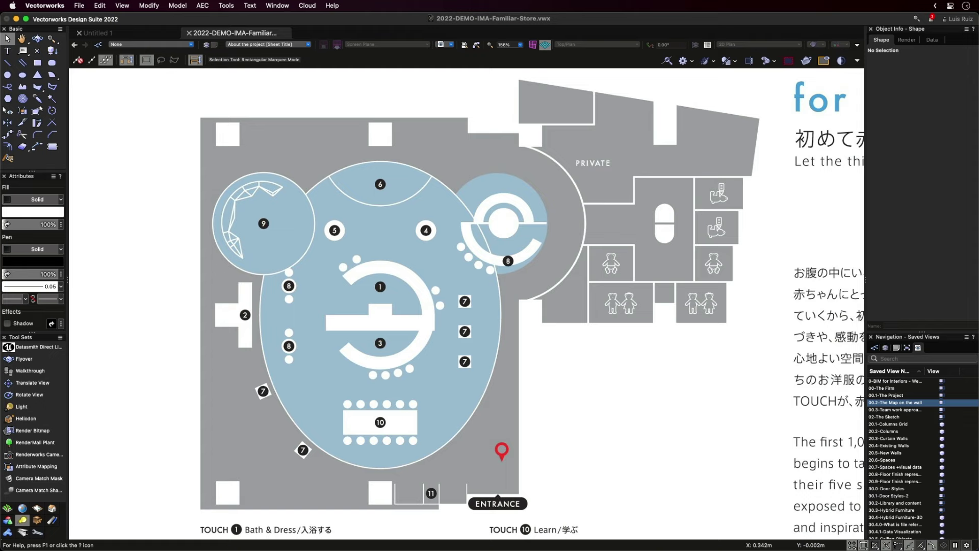
double_click(885, 395)
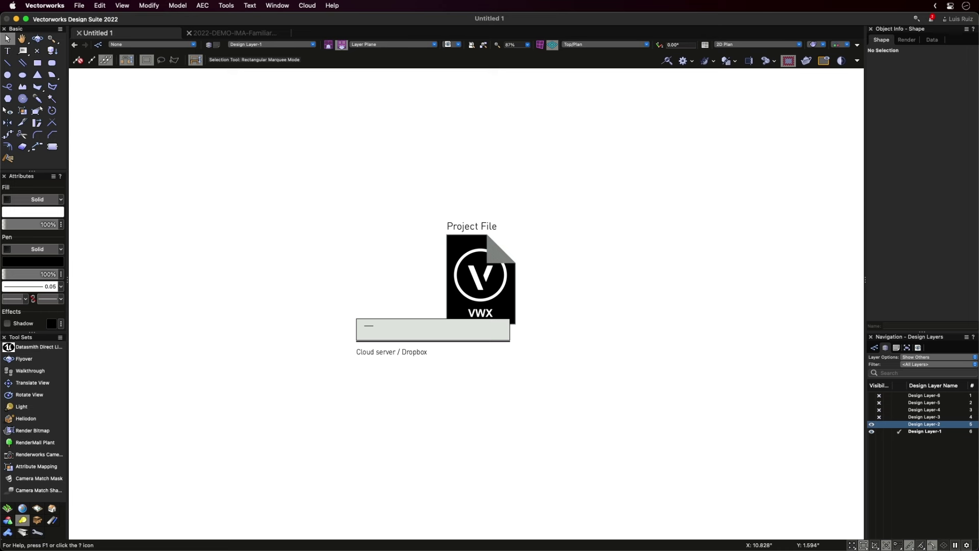
Activate Design Layer-2 to show the referencing diagram, then return to Design Layer-1.
left_click(899, 424)
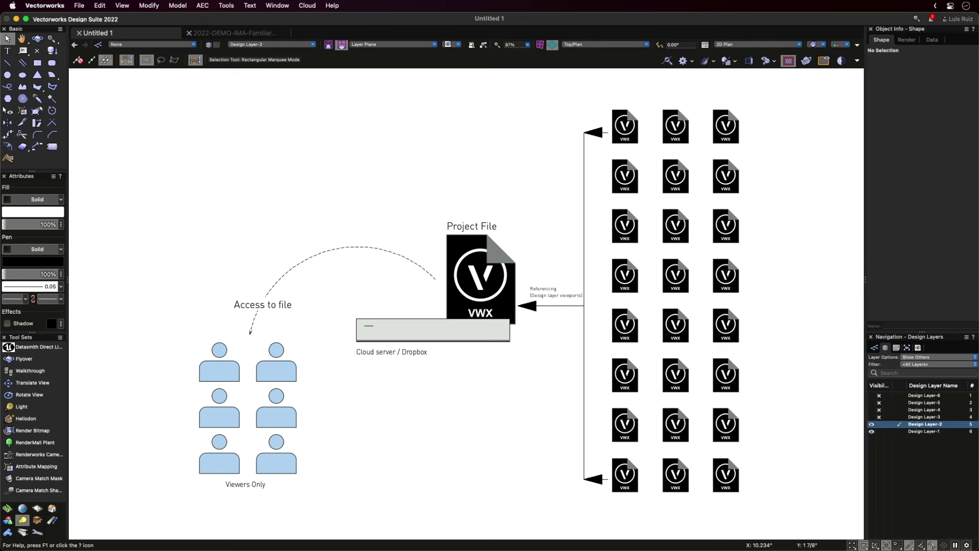
key("super+shift+Down")
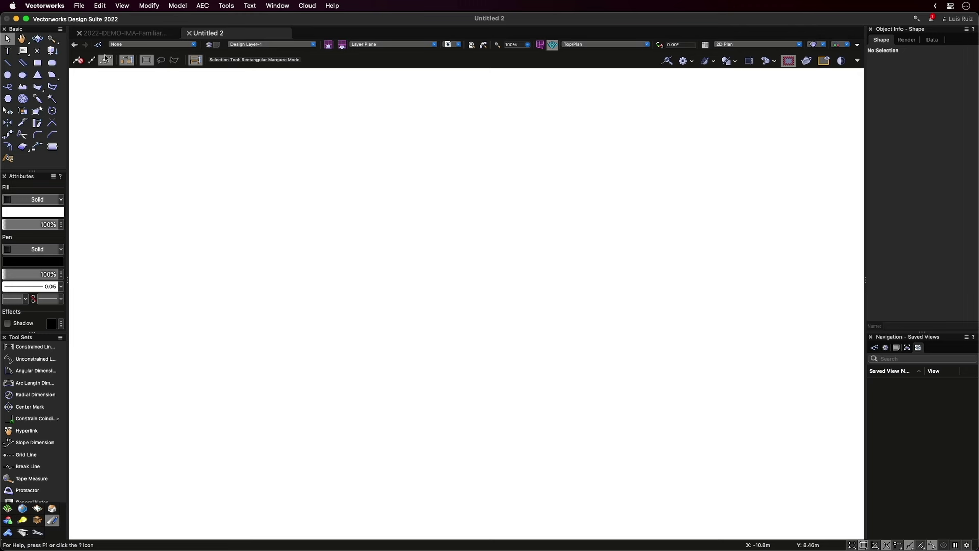
Import the Map on the wall image file into the drawing as a bitmap.
left_click(80, 6)
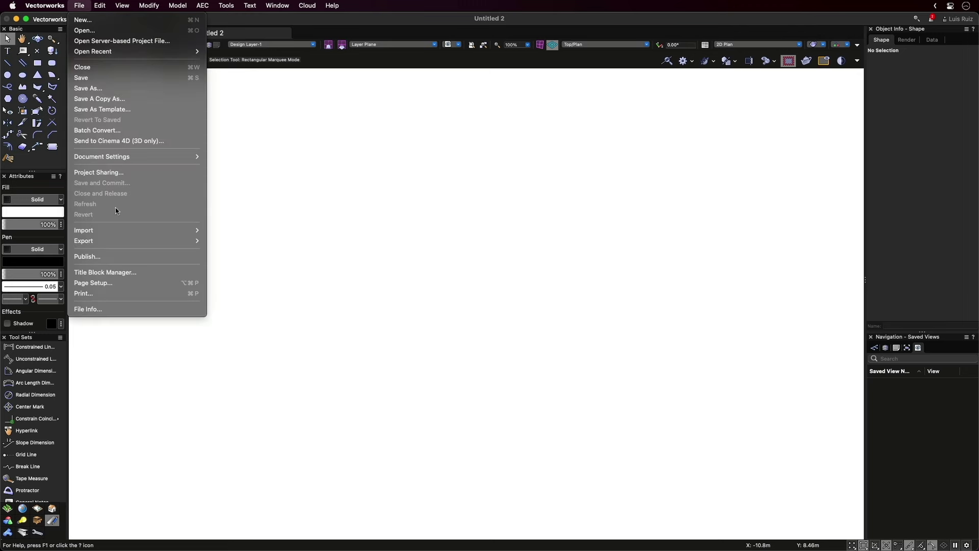
mouse_move(116, 230)
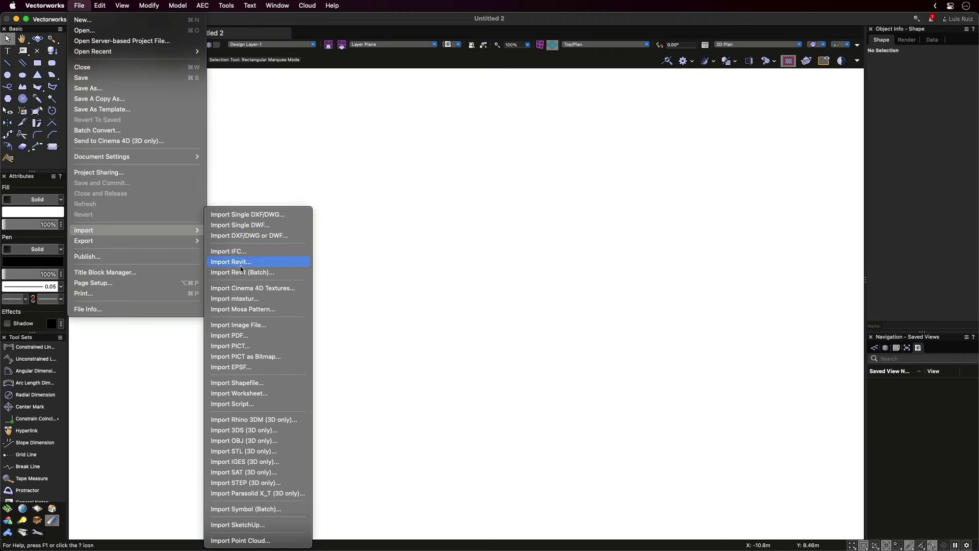
left_click(267, 325)
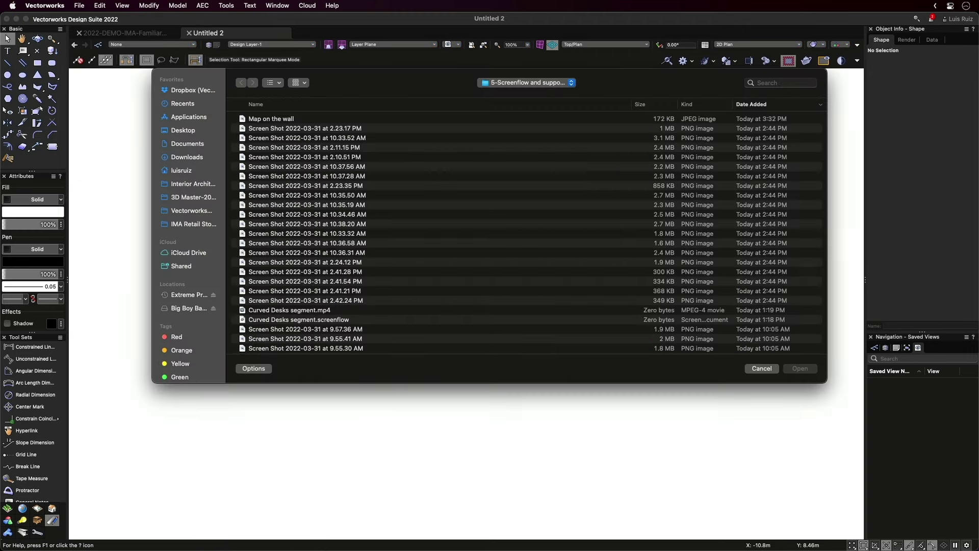
left_click(292, 119)
left_click(798, 369)
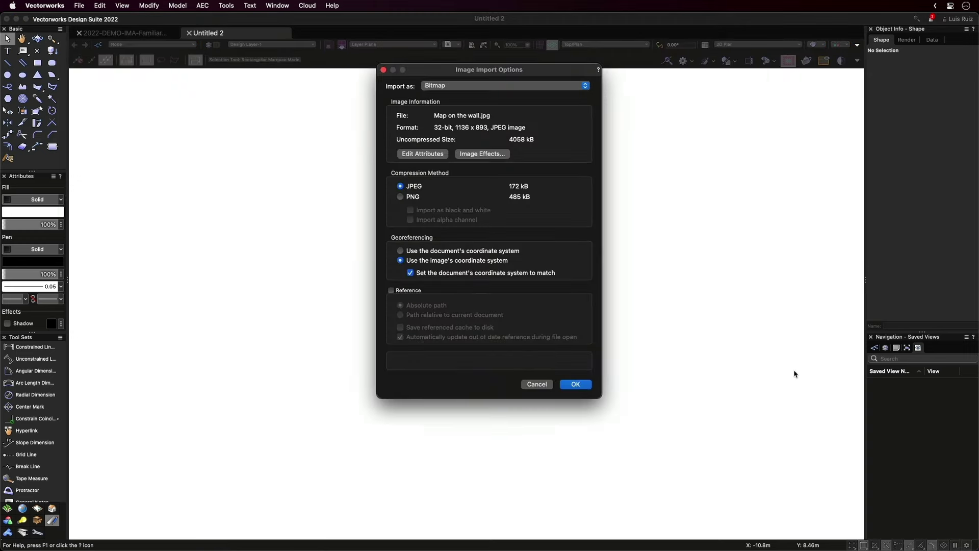
left_click(578, 386)
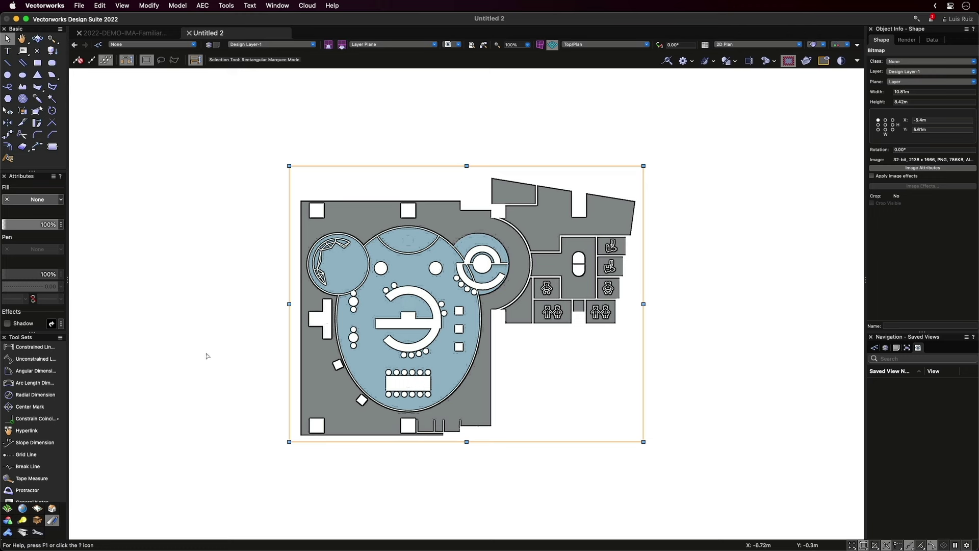
Trial-dimension the plan's left side at 7.09m, undo it, and select the image.
left_click(35, 346)
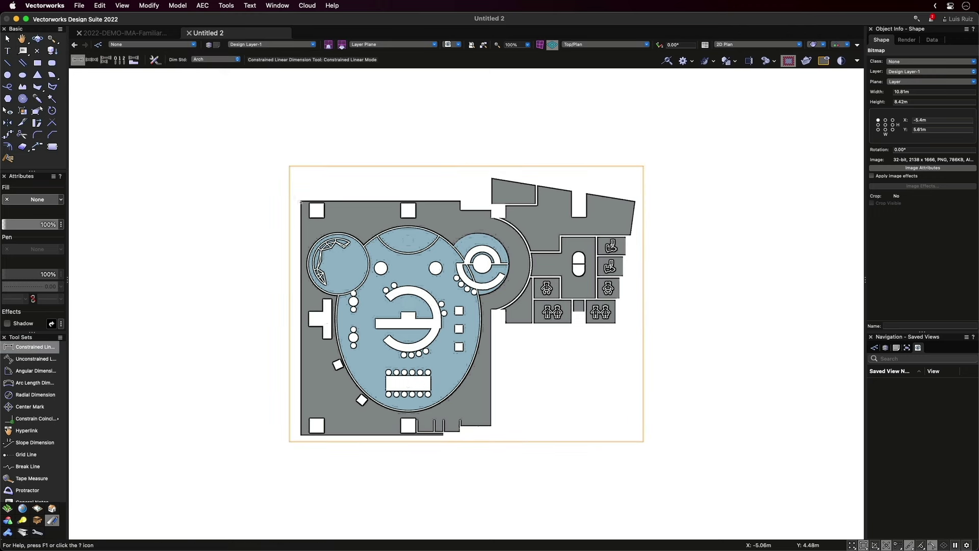
left_click(301, 201)
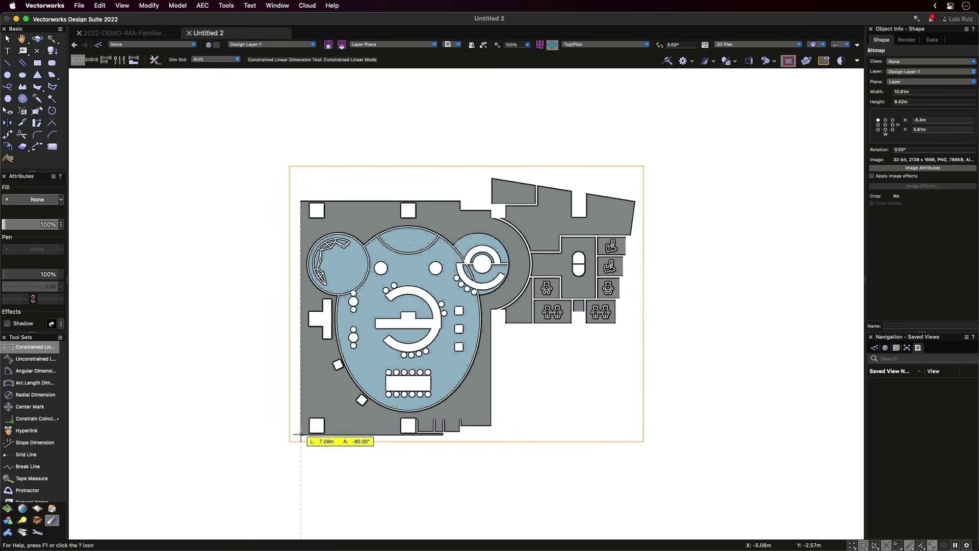
left_click(301, 434)
left_click(247, 415)
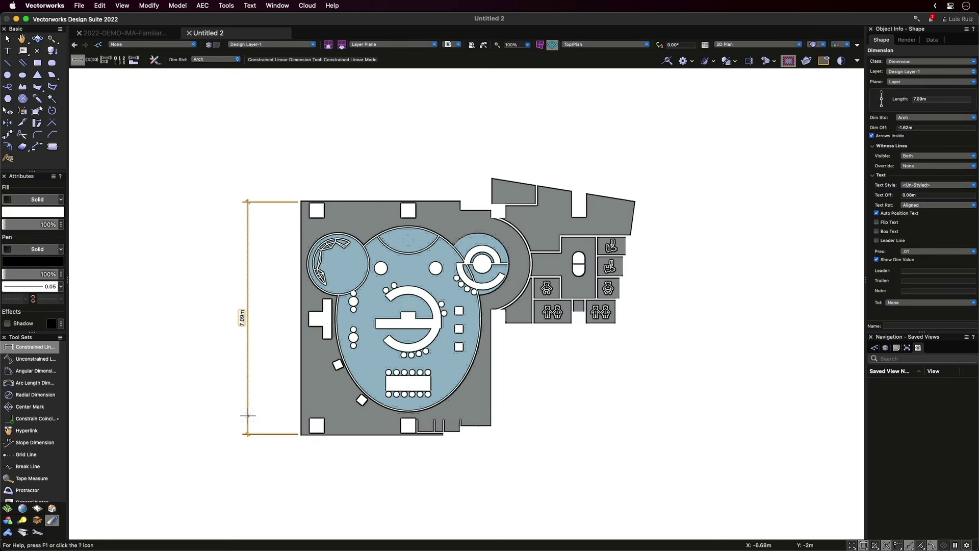
key("super+z")
left_click(375, 208)
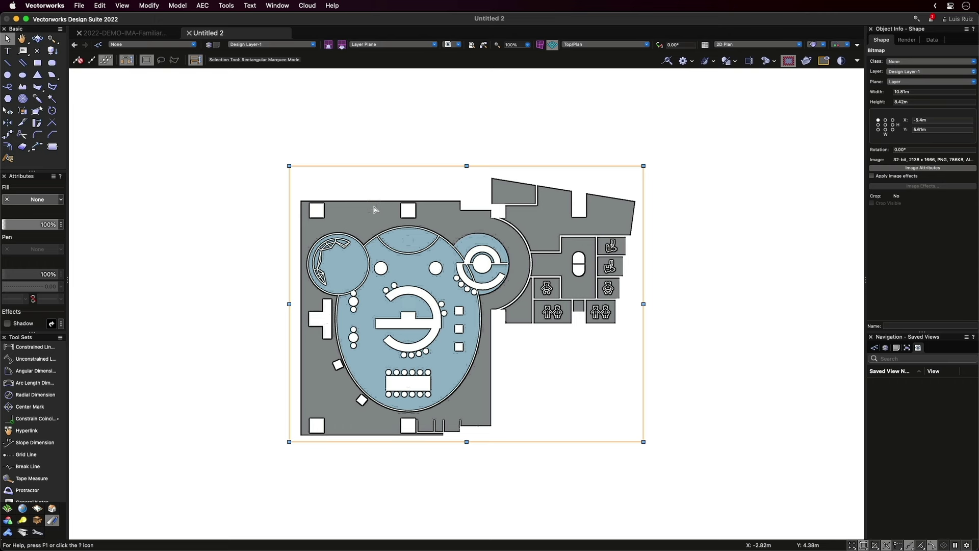
Scale the floor-plan image symmetrically so its left side measures 9.14m.
left_click(149, 5)
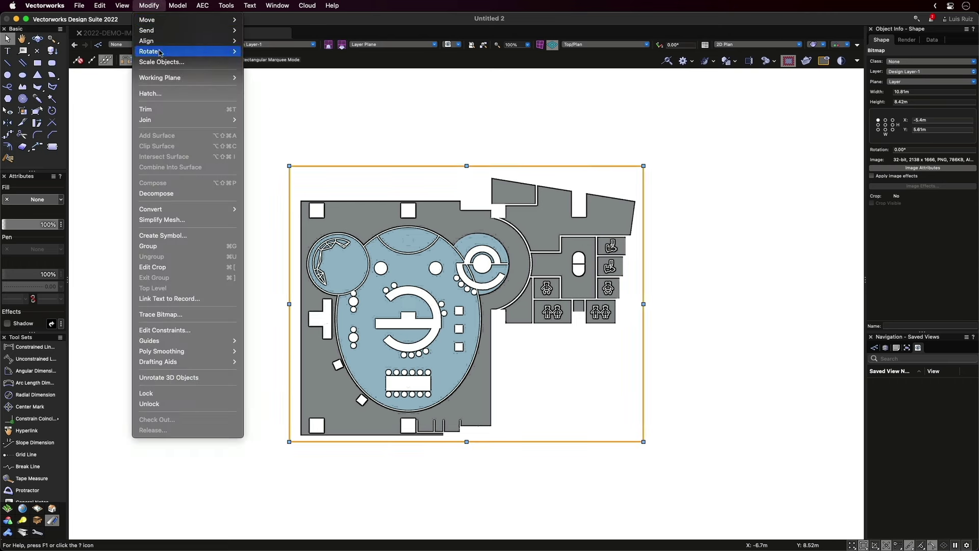
left_click(190, 64)
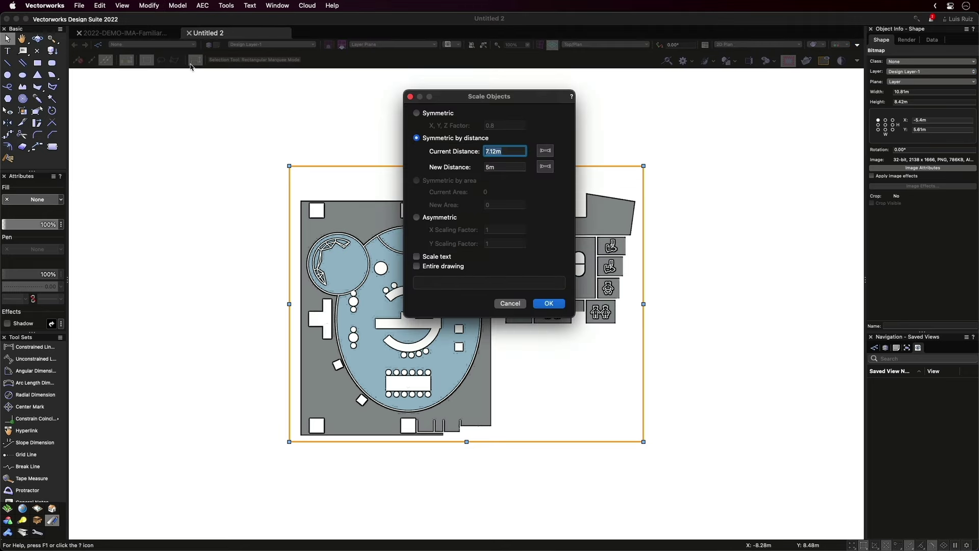
left_click(545, 151)
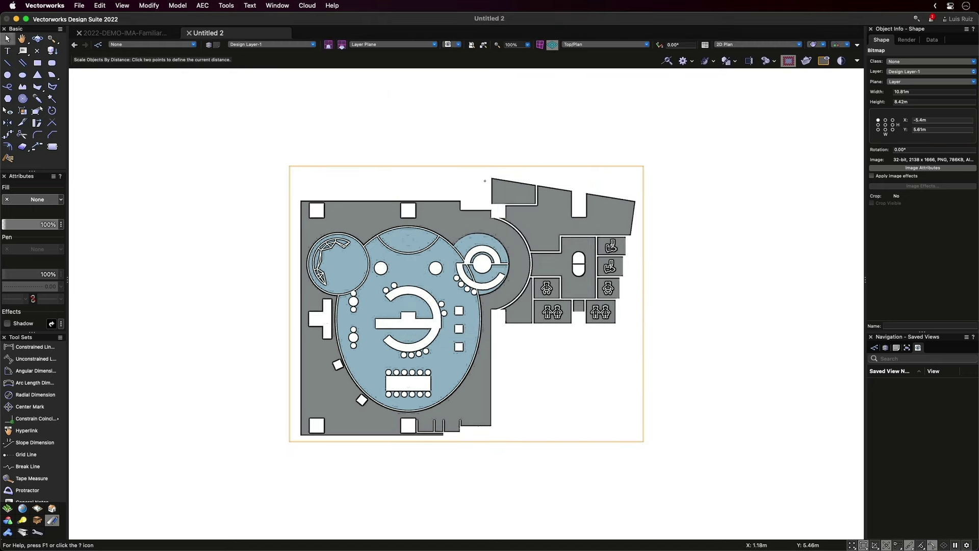
left_click(300, 201)
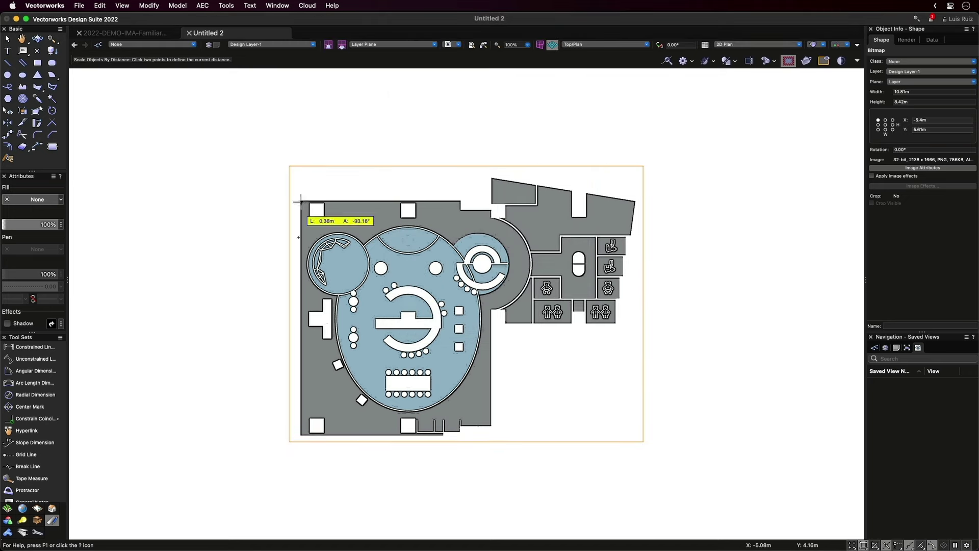
left_click(300, 435)
type("9.")
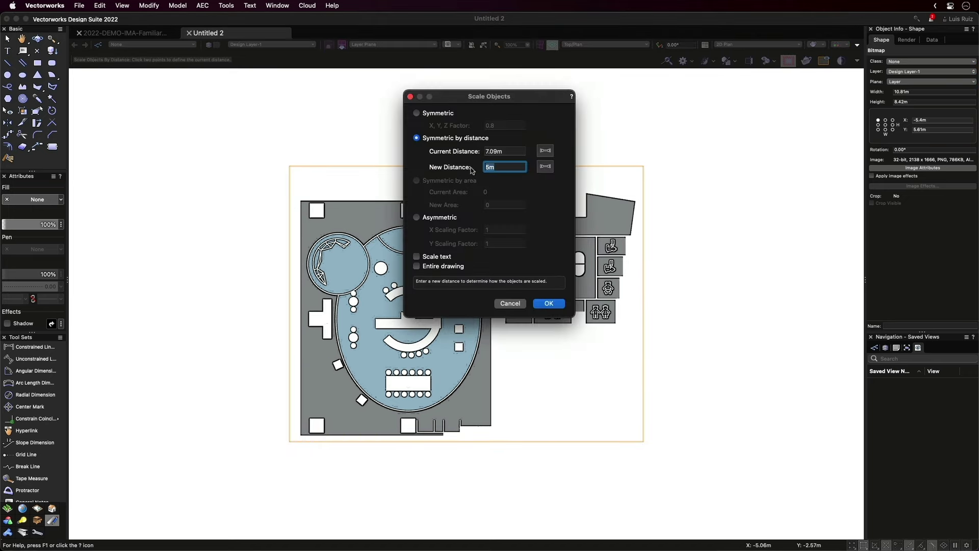
type("14")
left_click(548, 304)
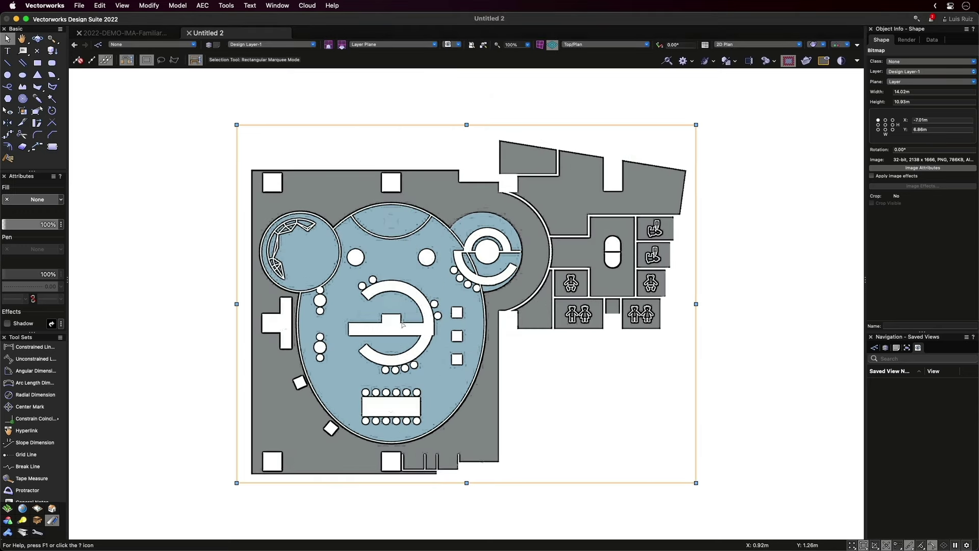
Dimension the plan's left side with a 9.2m linear dimension.
left_click(33, 347)
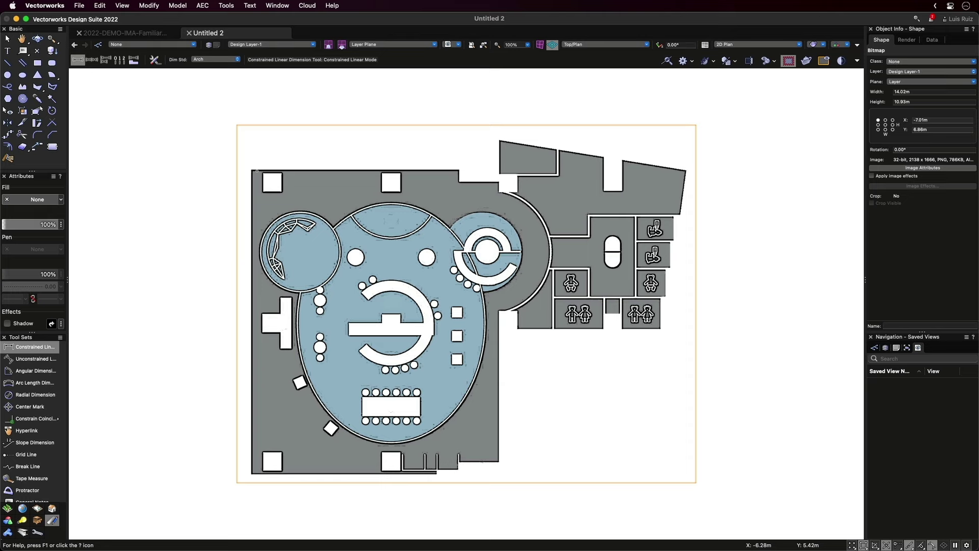
left_click(251, 171)
left_click(252, 473)
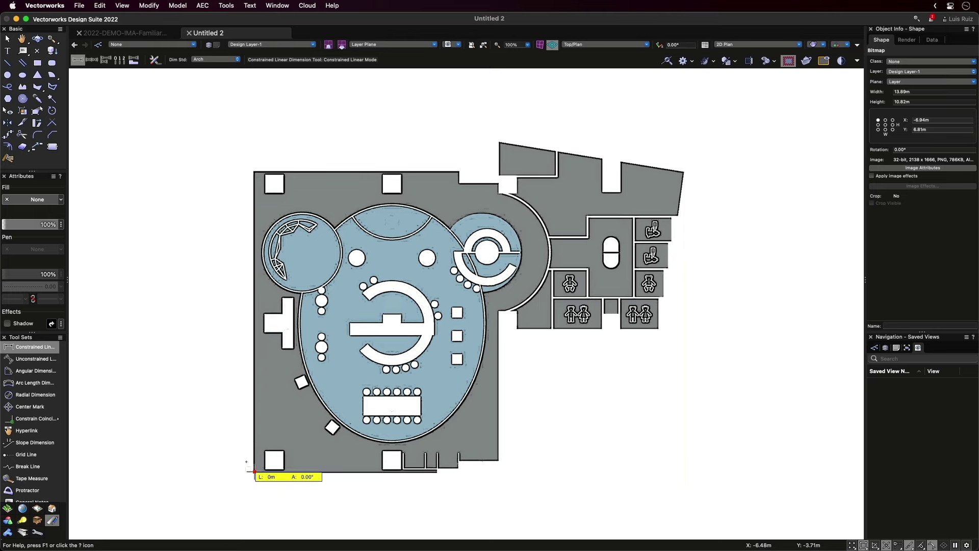
left_click(220, 419)
key("x")
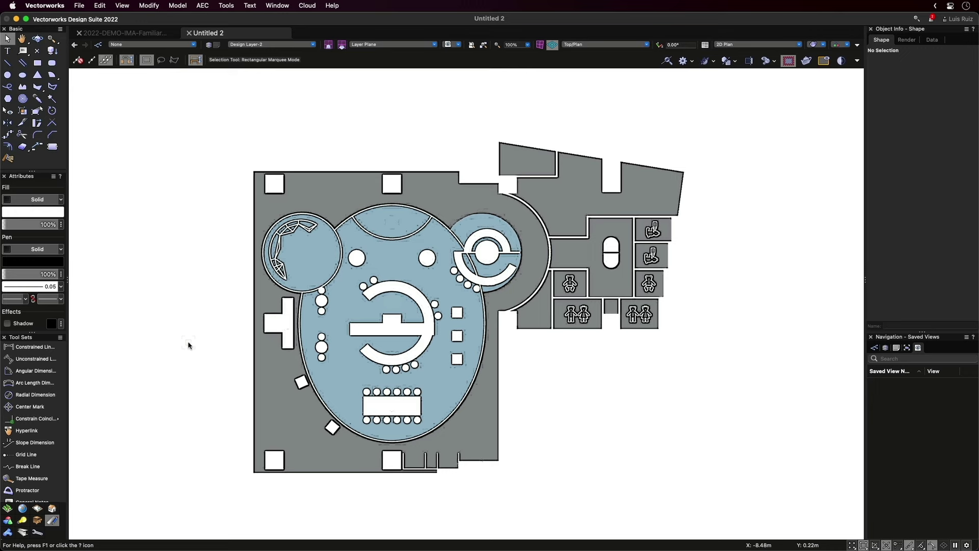
Draw vertical grid line Y1 along the plan's left side and copy it across for Y2–Y4.
left_click(26, 454)
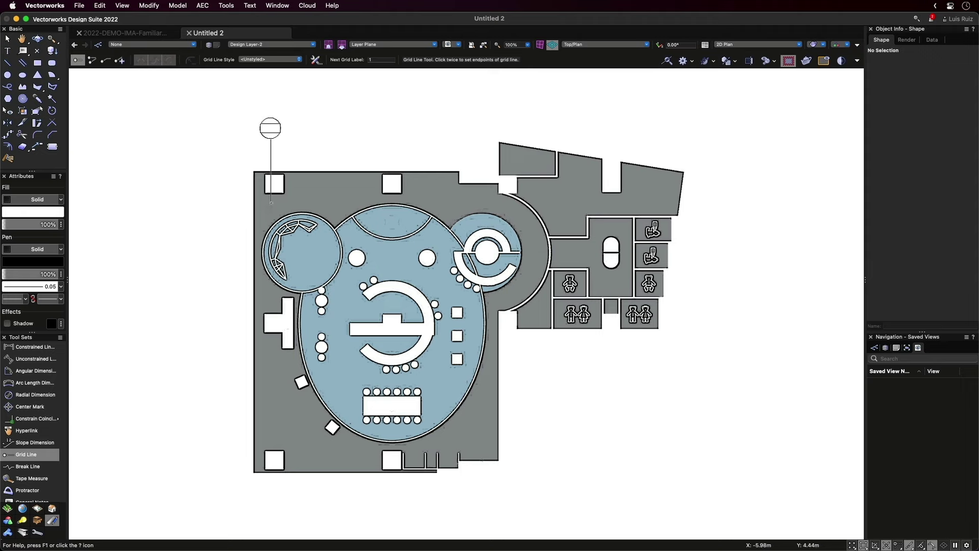
left_click(274, 186)
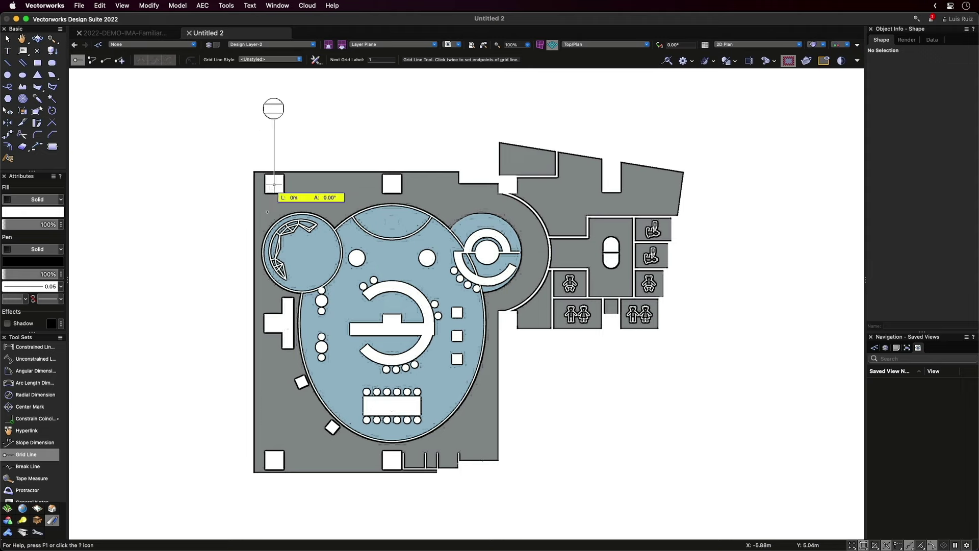
left_click(273, 496)
key("x")
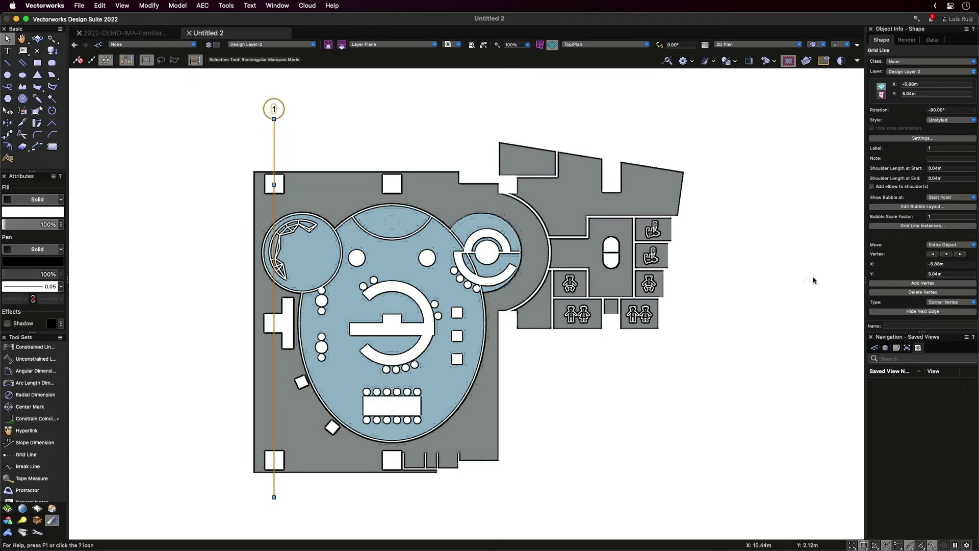
left_click(933, 149)
type("Y1")
key("Return")
left_click_drag(274, 152, 612, 177)
left_click(327, 144)
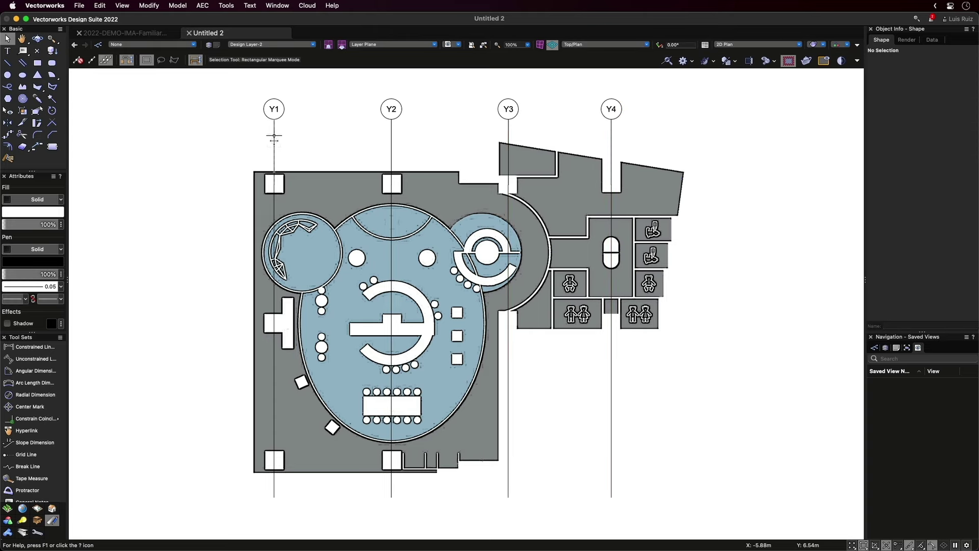
Add horizontal grid line X1 across the plan top, then X2 and X3 below it.
left_click(203, 183)
left_click(731, 183)
double_click(940, 149)
type("X1")
key("Return")
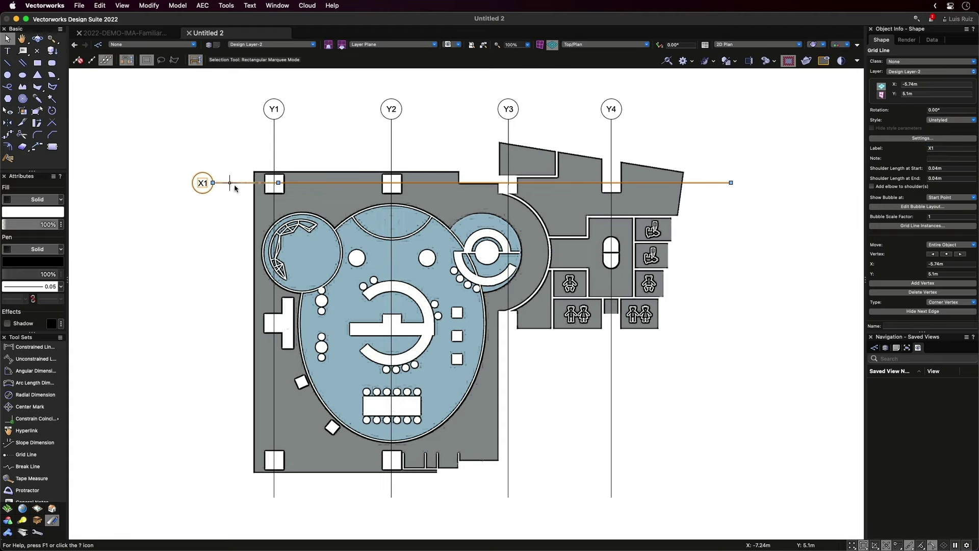
left_click(228, 327)
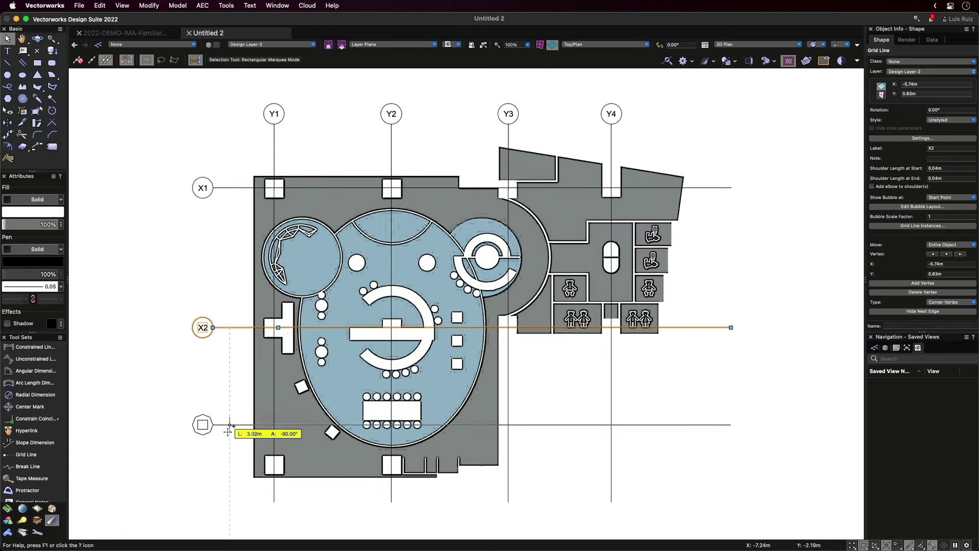
left_click(228, 464)
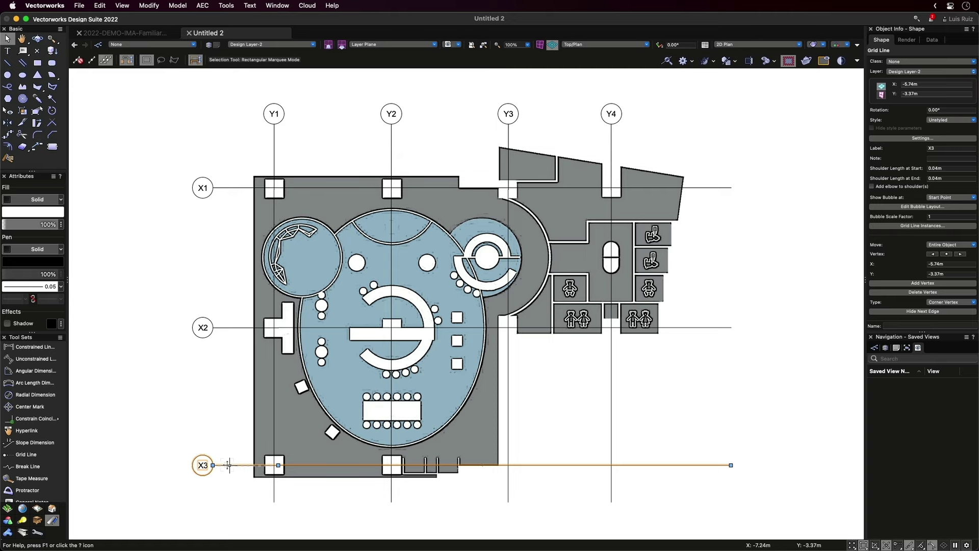
Chain-dimension grid lines Y1 to Y4 below the plan: 3.58m, 3.57m, 3.15m.
left_click(34, 347)
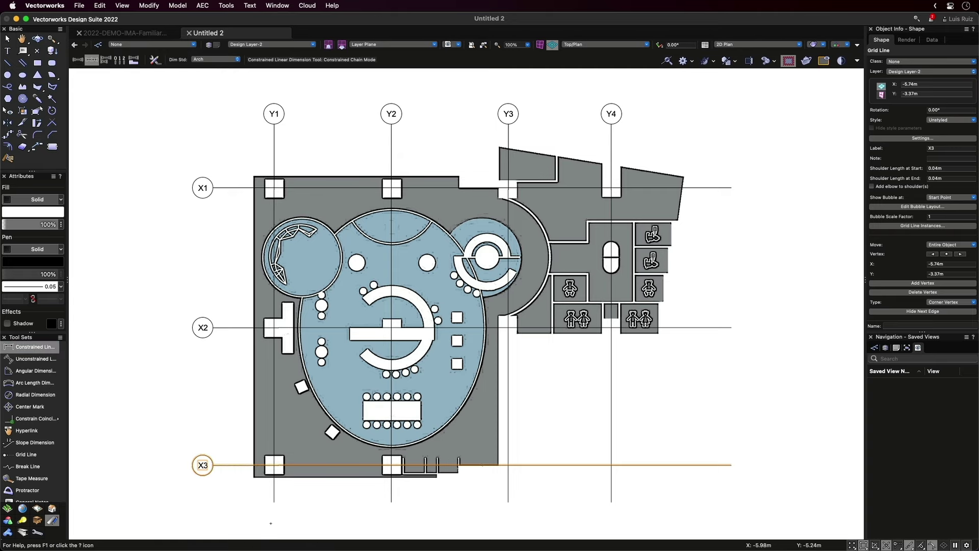
left_click(274, 501)
left_click(391, 501)
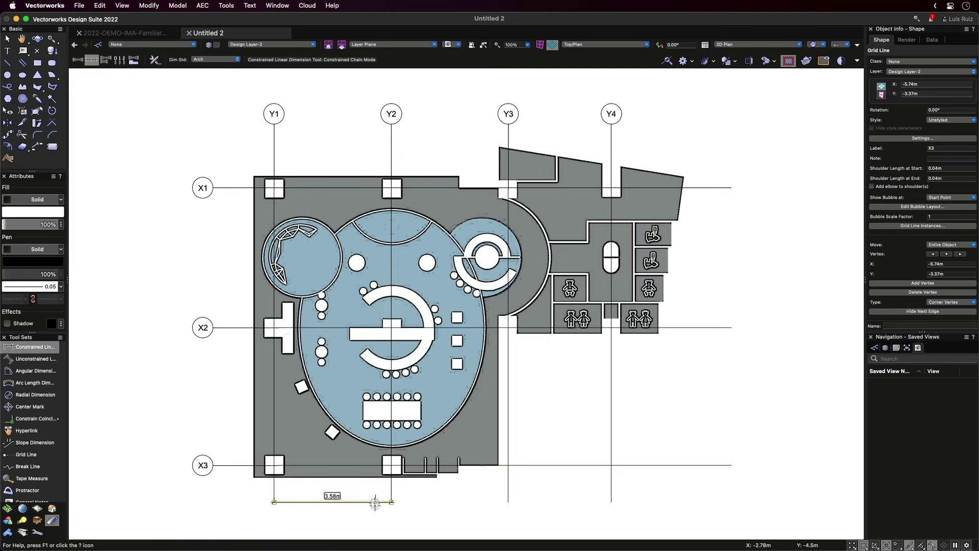
left_click(508, 502)
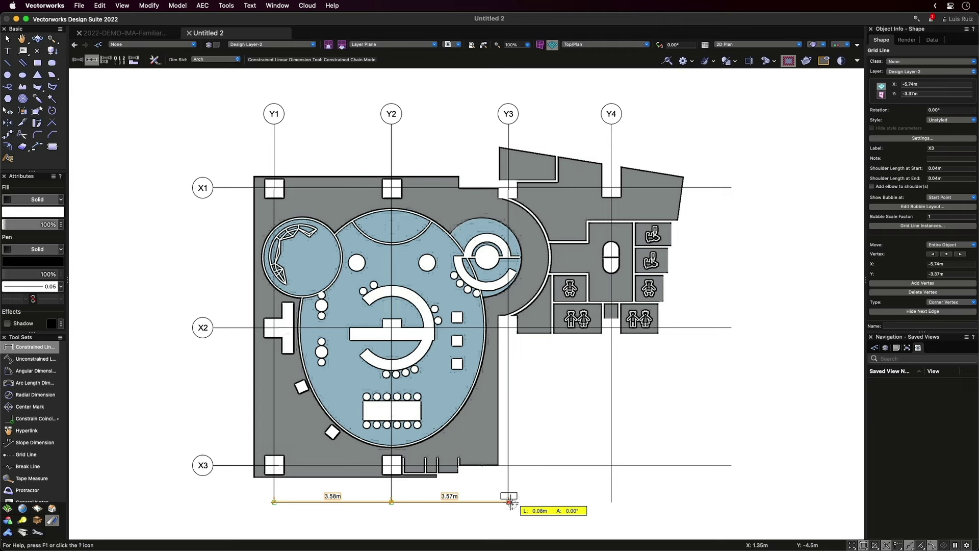
double_click(611, 501)
key("x")
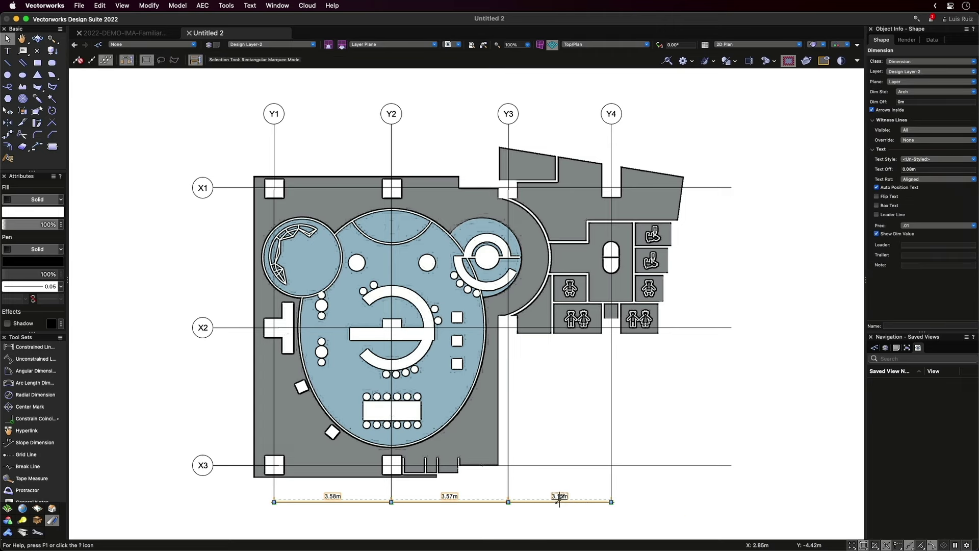
Test-edit the Y3–Y4 dimension to 5m, then undo back to 3.15m.
left_click(559, 500)
type("5")
key("Return")
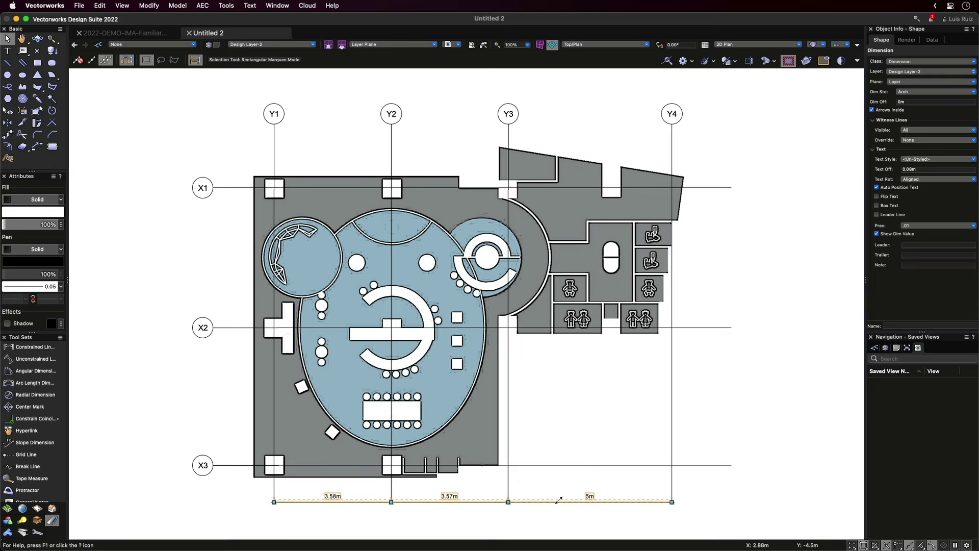
key("super+z")
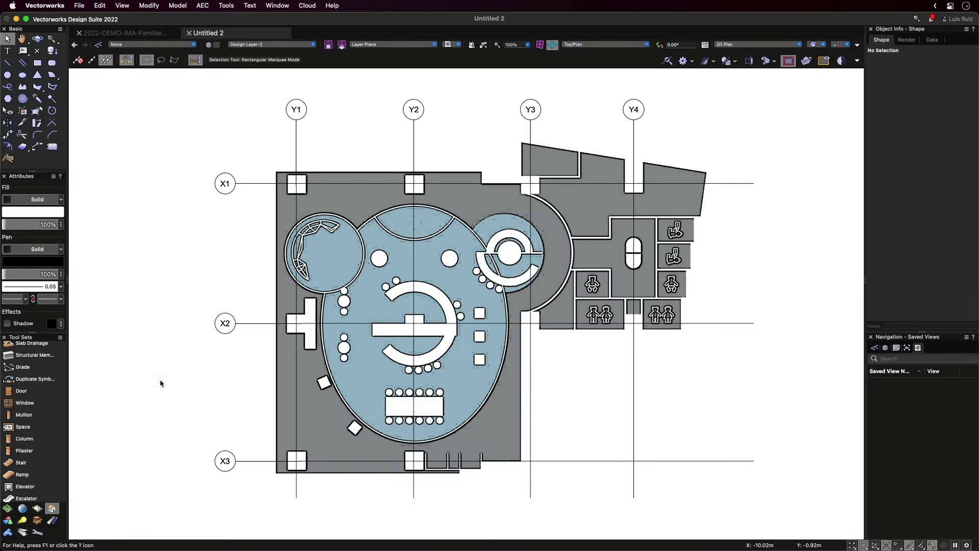
Place a centre-inserted column at the X2/Y2 intersection and view it in right isometric.
left_click(44, 440)
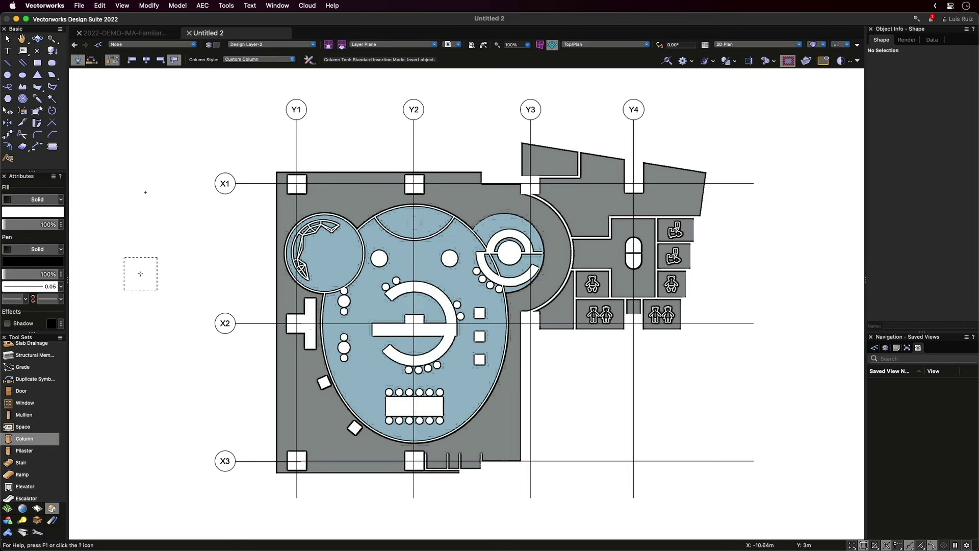
left_click(146, 59)
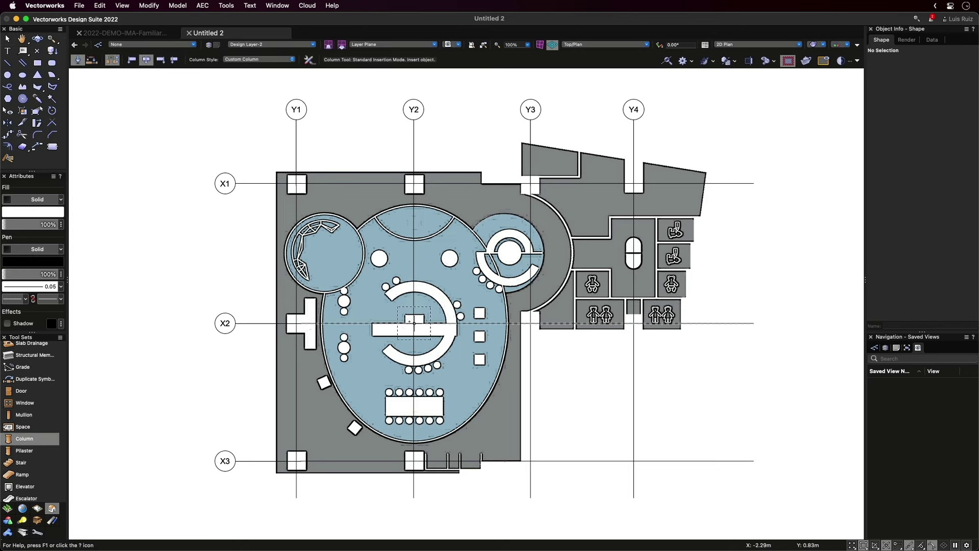
left_click(413, 323)
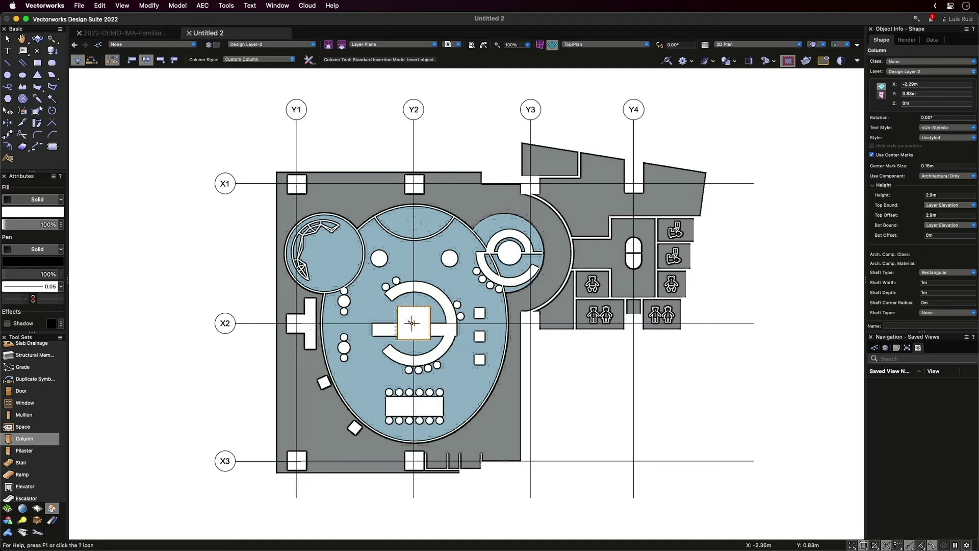
key("x")
key("KP_3")
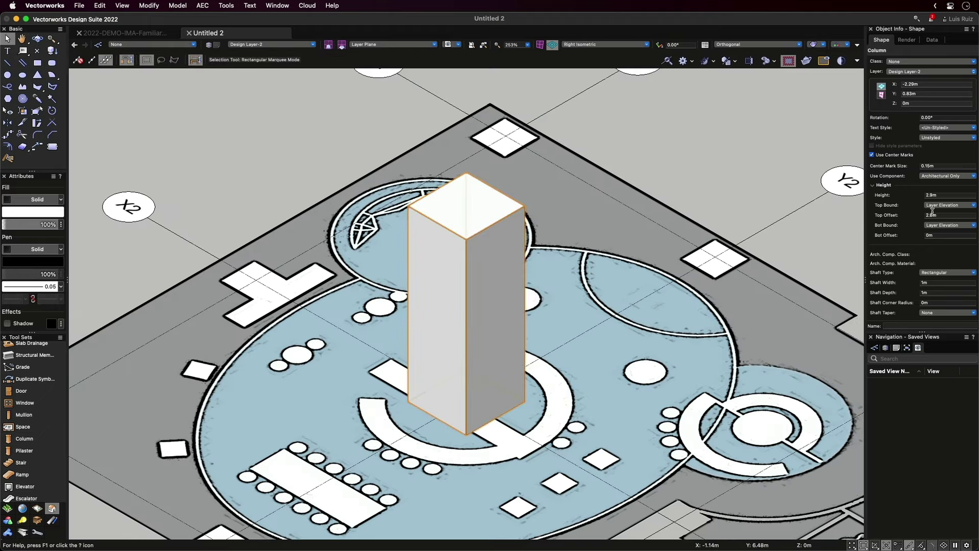
Set the column's height to 3m and its shaft width and depth to 0.9m.
left_click(942, 195)
type("3")
key("Return")
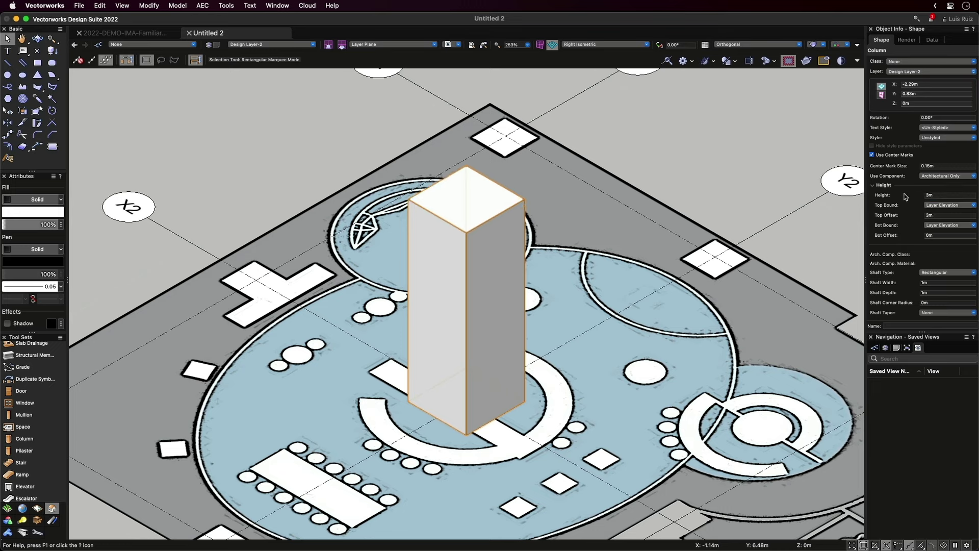
left_click(934, 283)
type(".9")
key("Tab")
type(".9")
key("Return")
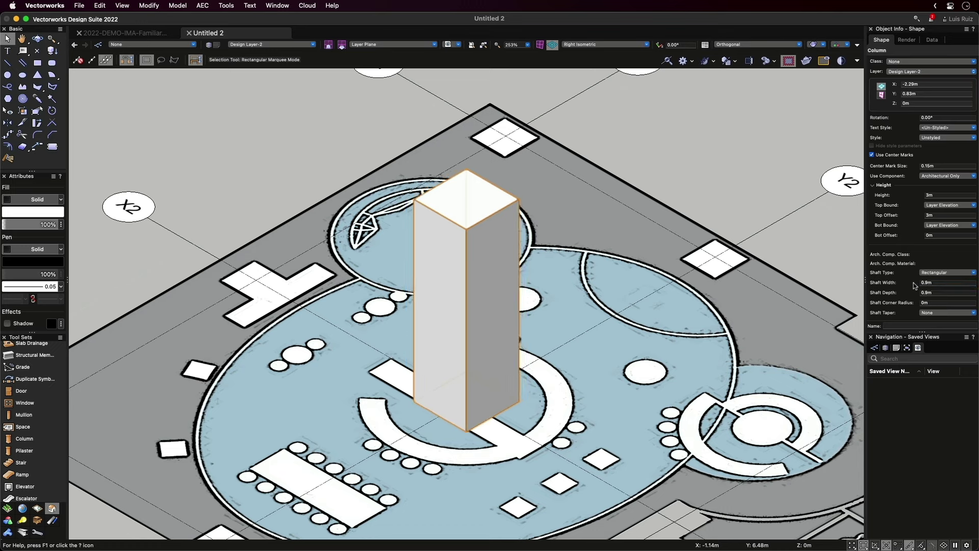
left_click(943, 138)
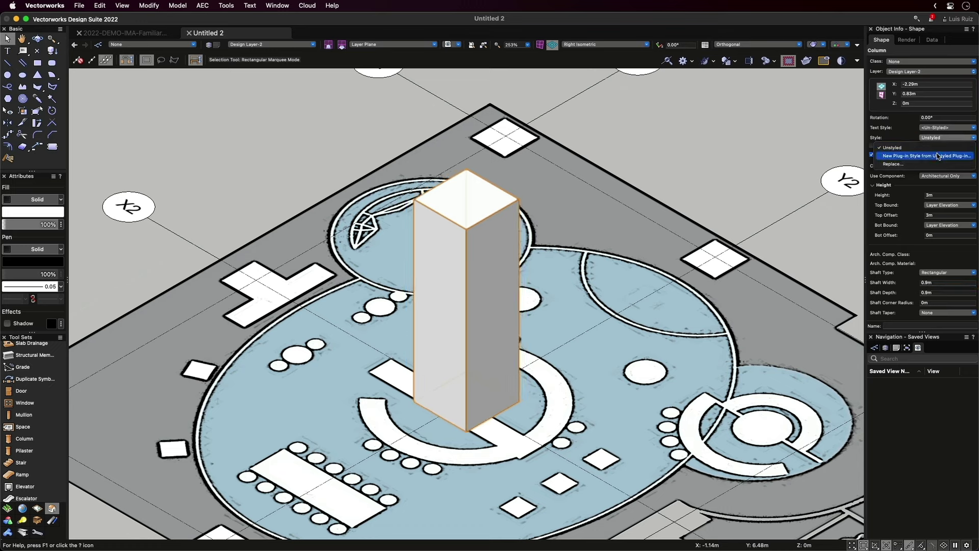
Create Column Style A from the column, with Shaft Width and Shaft Depth set by instance.
left_click(937, 156)
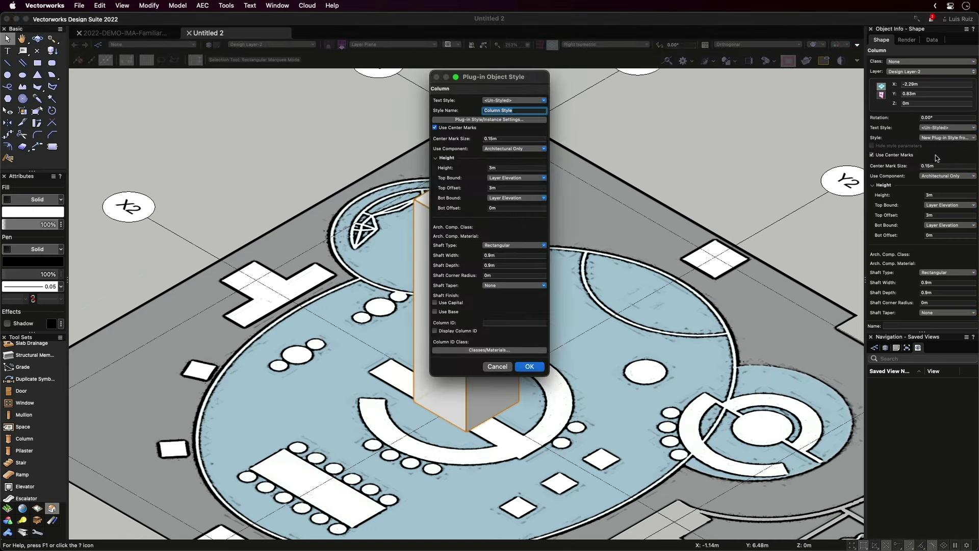
left_click(519, 111)
left_click(522, 118)
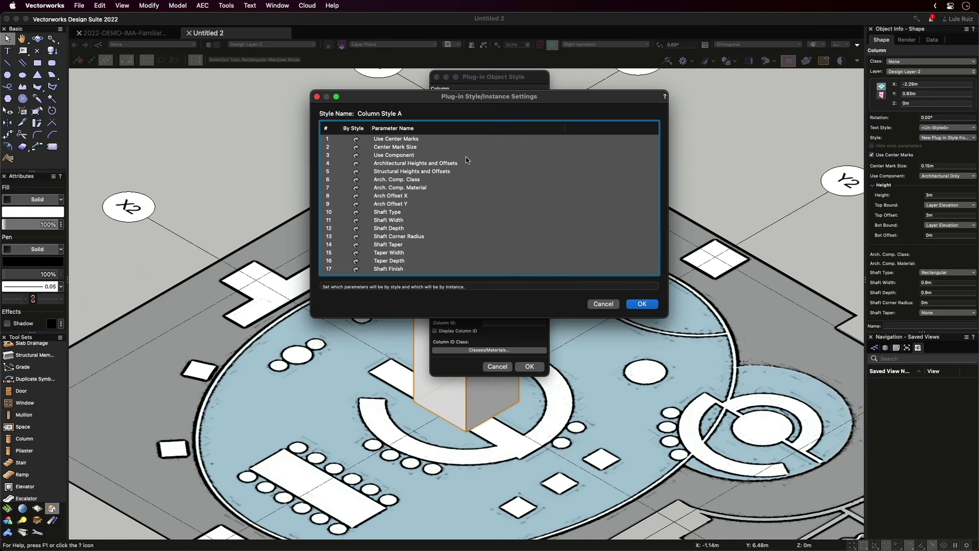
left_click(356, 219)
left_click(355, 228)
left_click(640, 304)
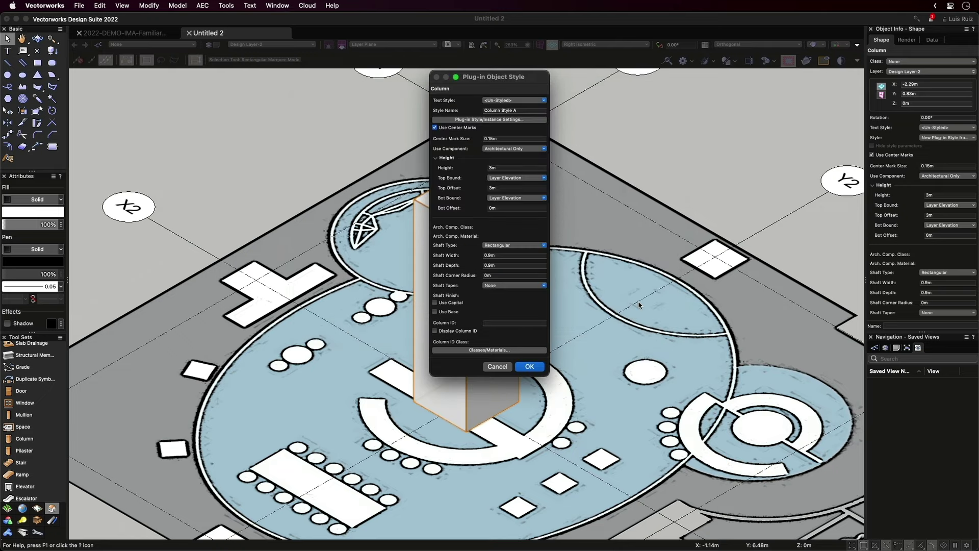
left_click(529, 367)
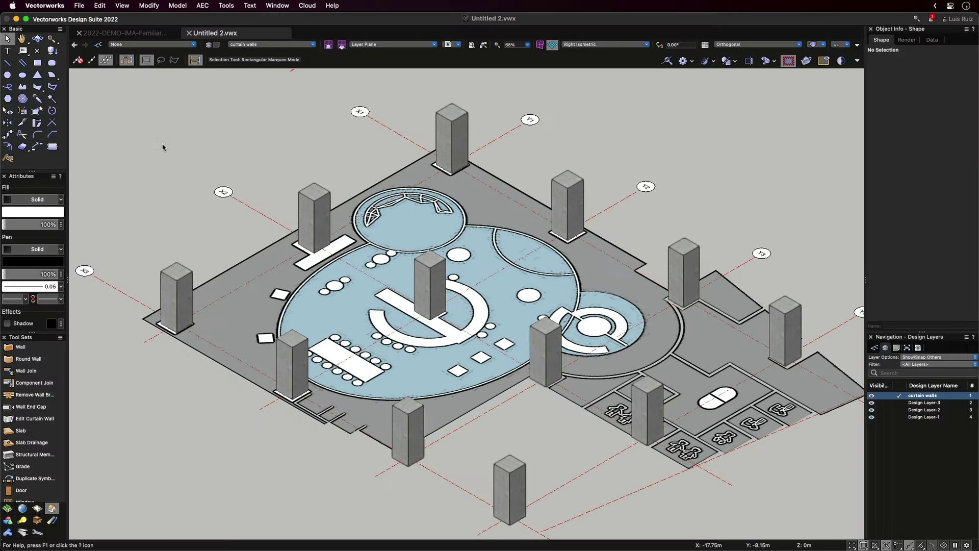
In Top/Plan view, draw walls along the plan's bottom, left and top edges.
left_click(604, 45)
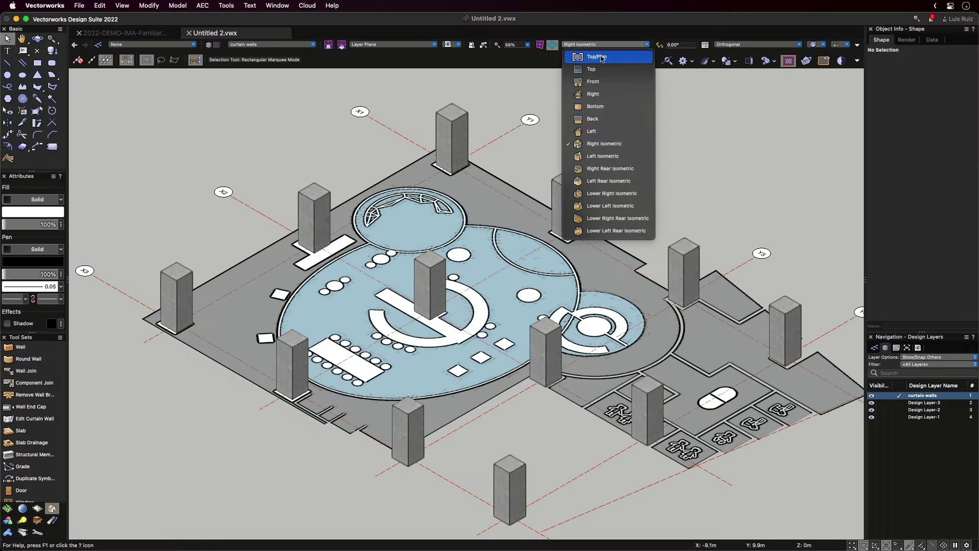
left_click(602, 55)
left_click(20, 347)
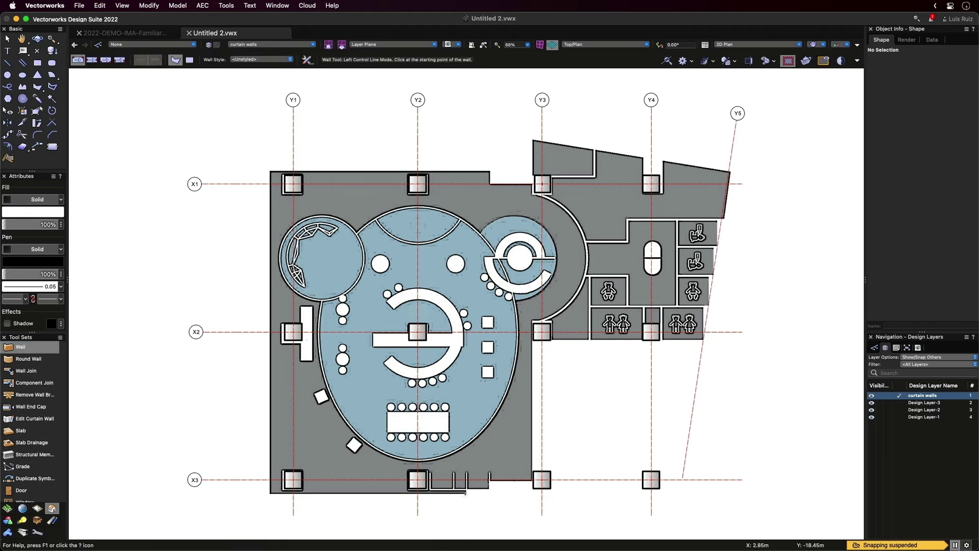
left_click(463, 493)
left_click(270, 492)
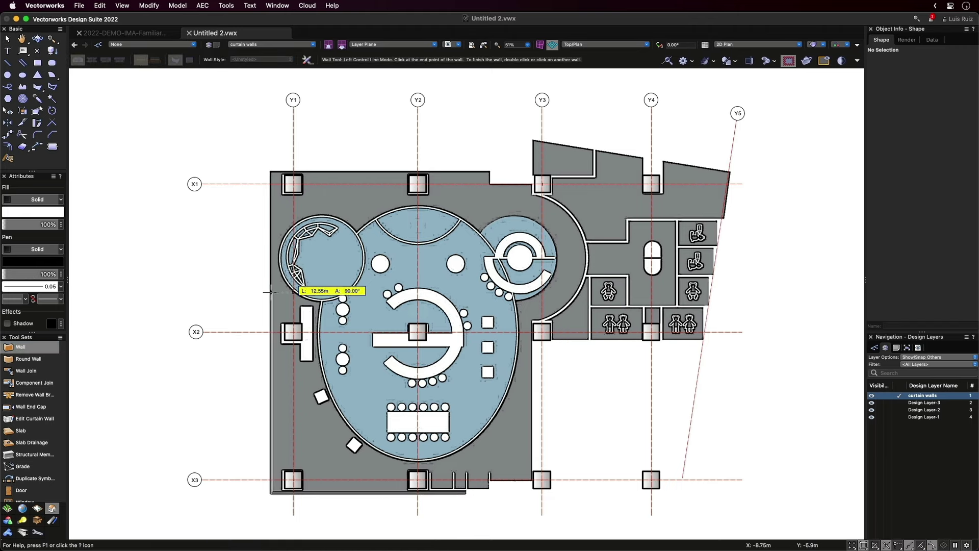
left_click(270, 173)
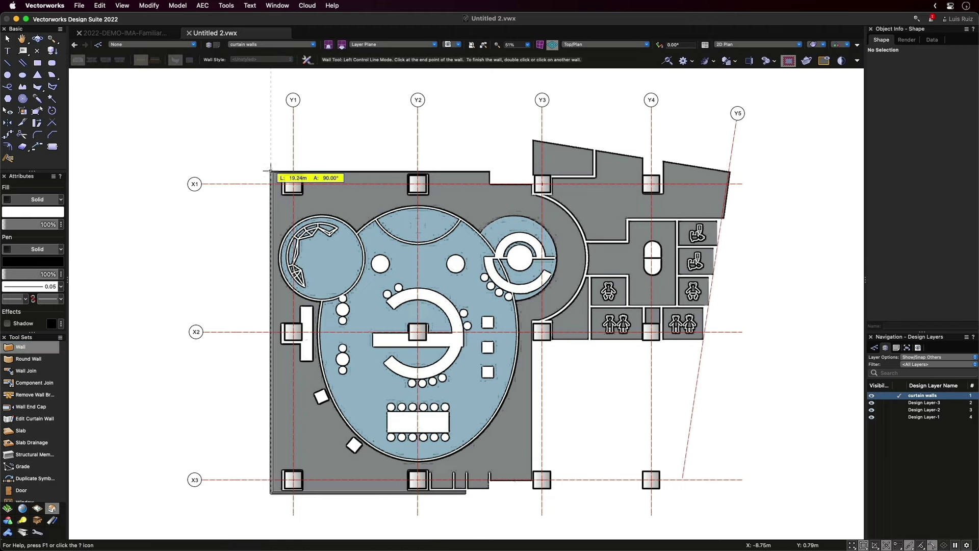
double_click(489, 172)
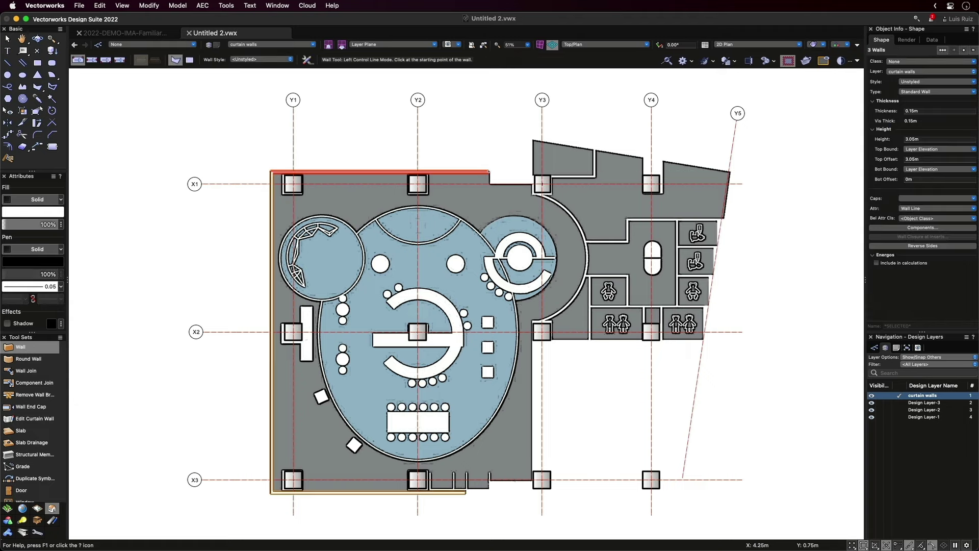
In right isometric, make the walls 3m-high curtain walls and bring up their grid settings.
key("x")
key("3")
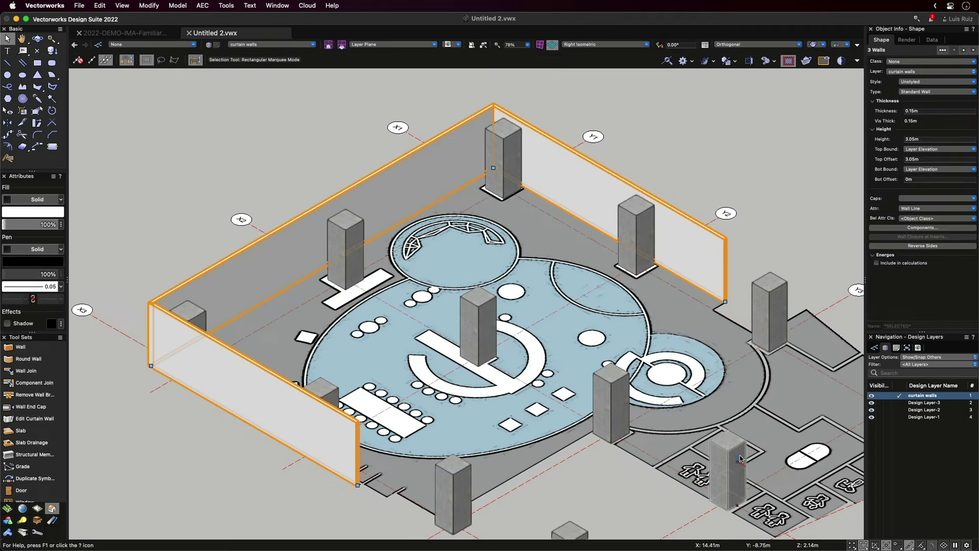
left_click(930, 139)
type("3")
key("Return")
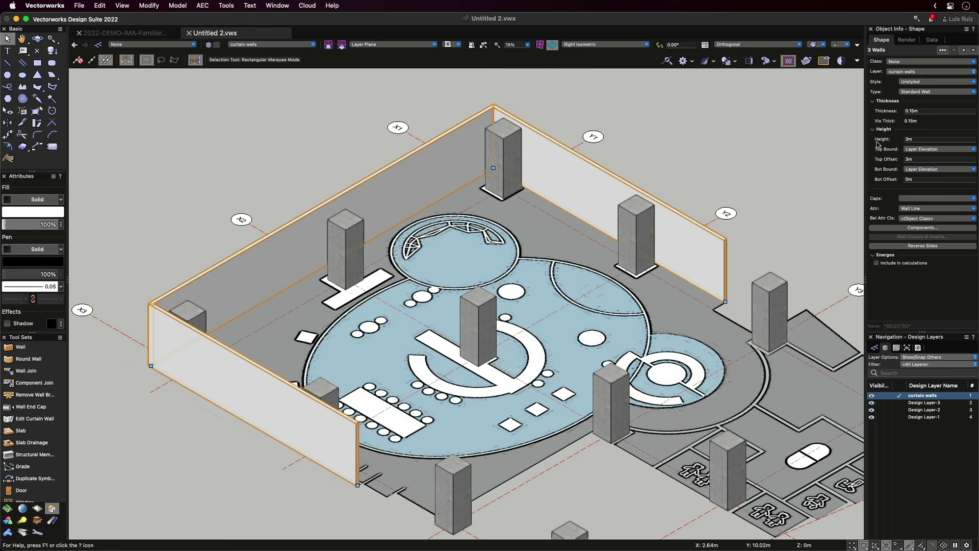
left_click(931, 99)
left_click(930, 112)
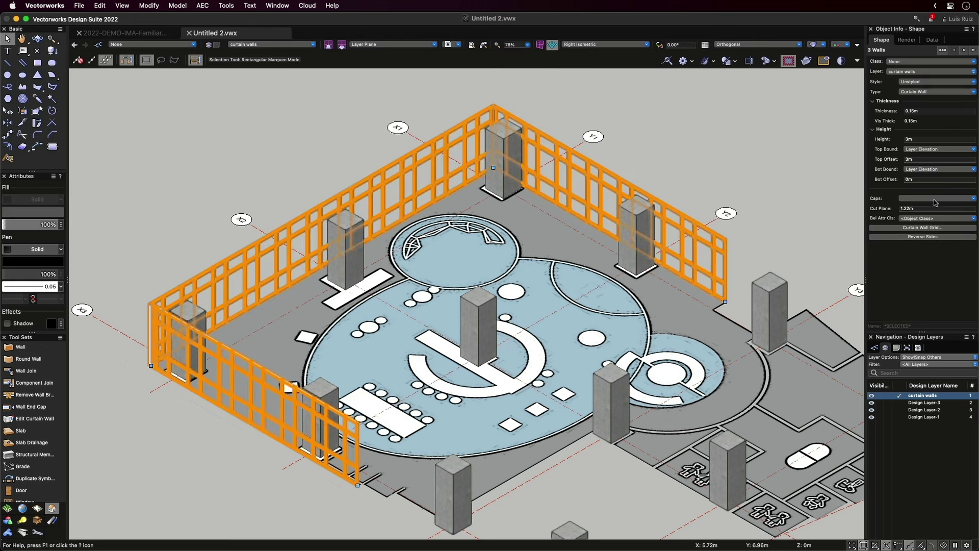
left_click(932, 227)
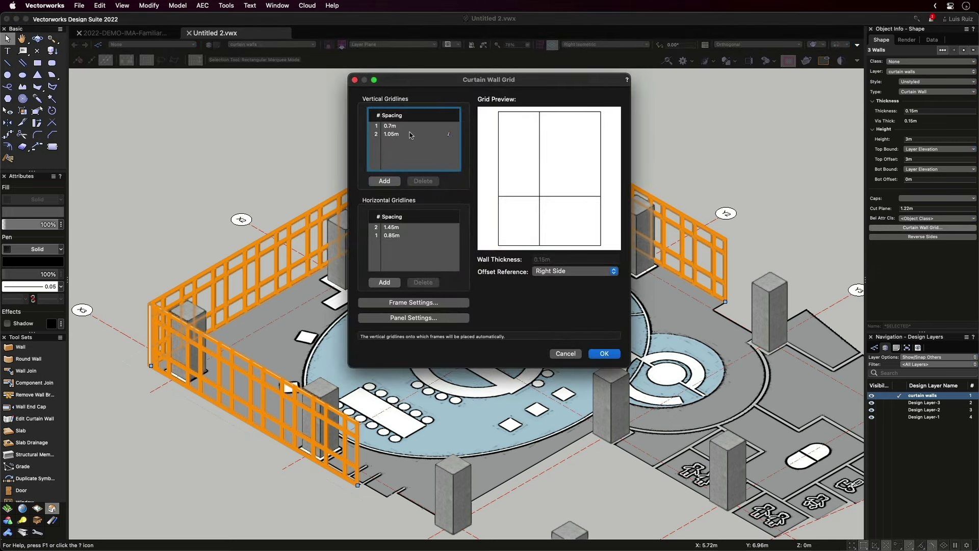
Change the first vertical spacing to 1.5m, delete the 1.05m gridline and both horizontal gridlines.
left_click(395, 126)
left_click(395, 126)
type("1.5")
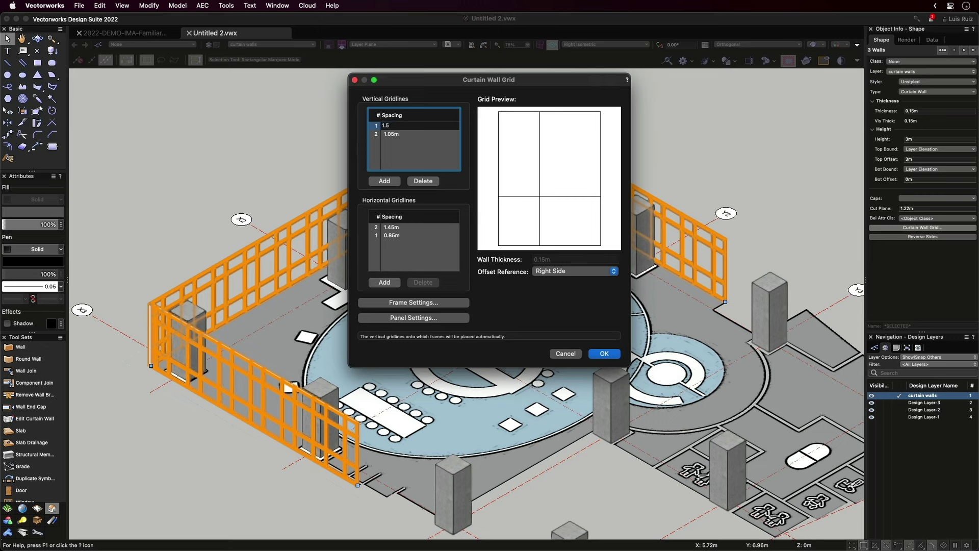
left_click(395, 134)
left_click(421, 181)
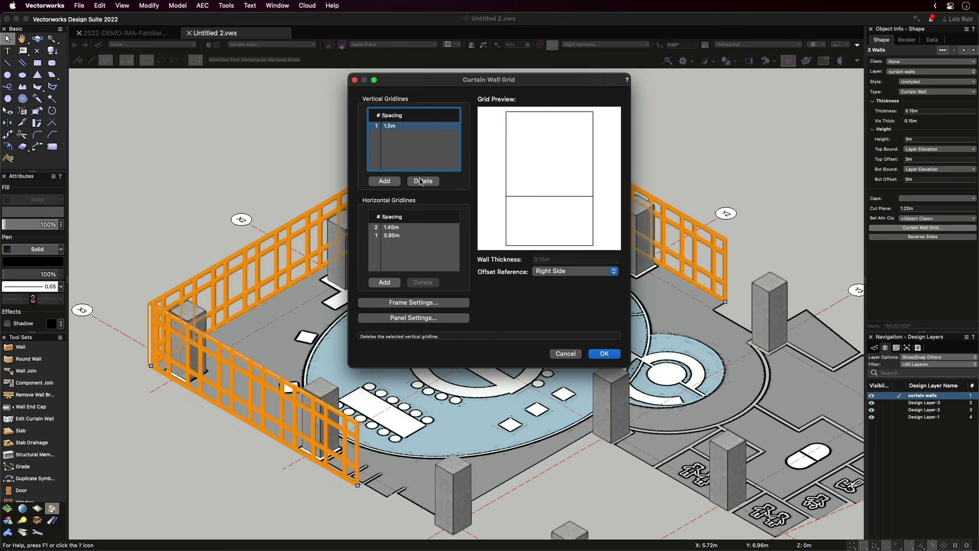
left_click(398, 227)
left_click(419, 283)
left_click(418, 284)
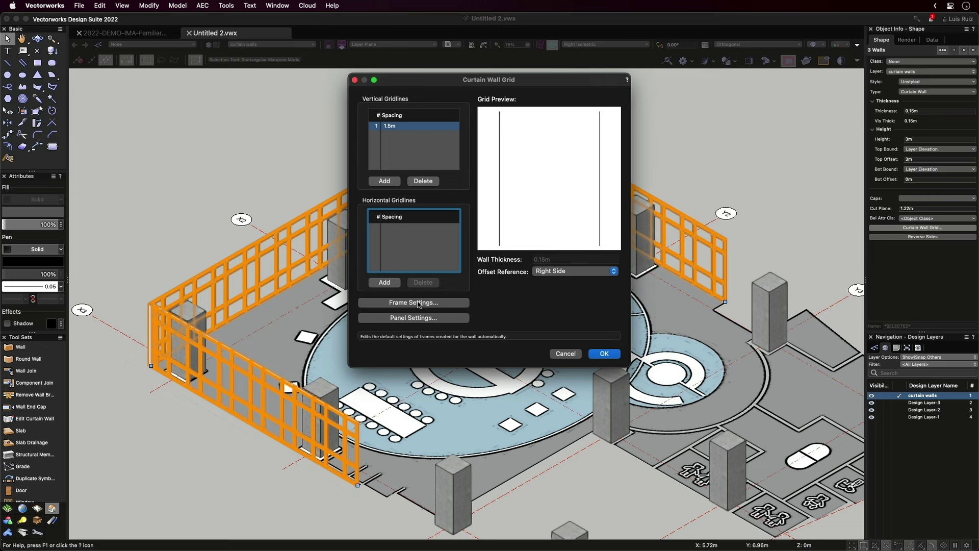
left_click(418, 304)
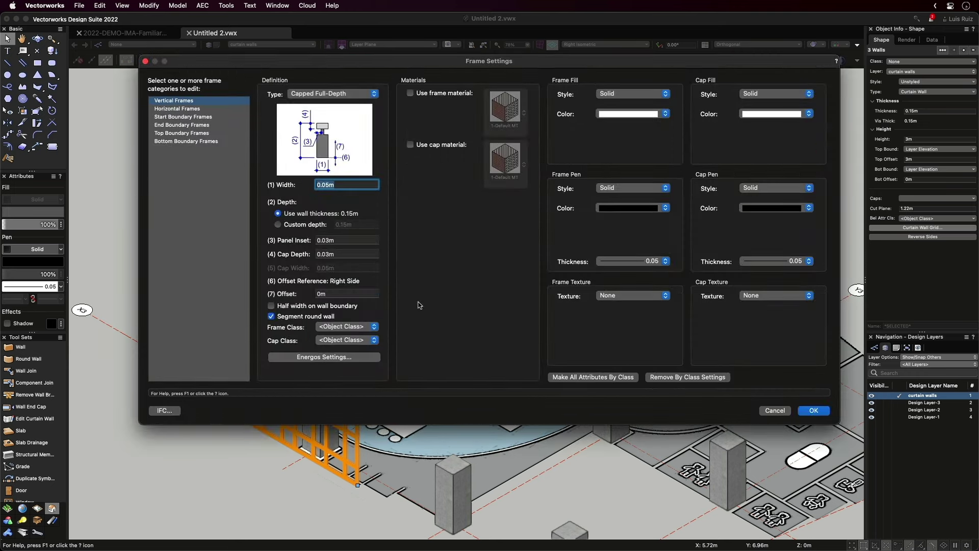
Check the Horizontal, End Boundary and Top Boundary frame settings, then close Frame Settings.
left_click(193, 109, "shift")
left_click(191, 125)
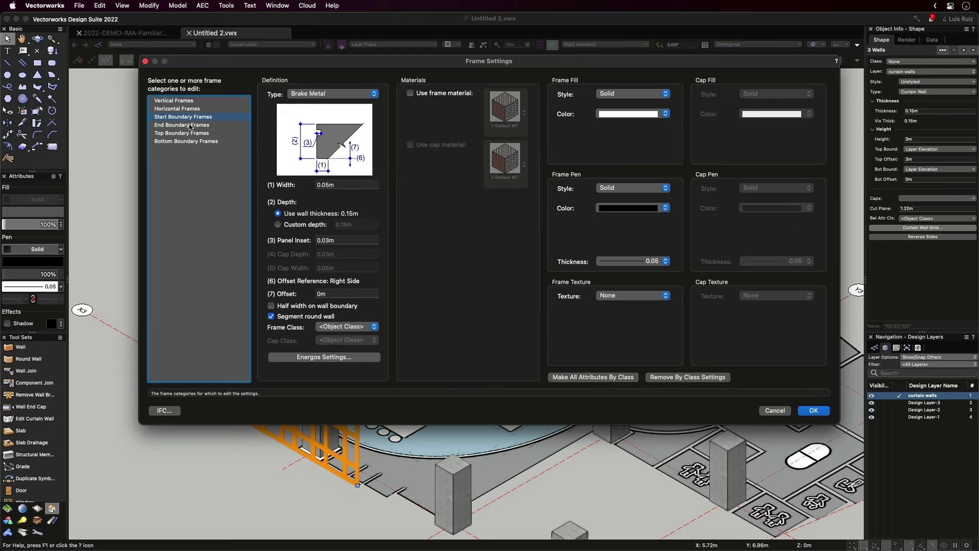
left_click(190, 134)
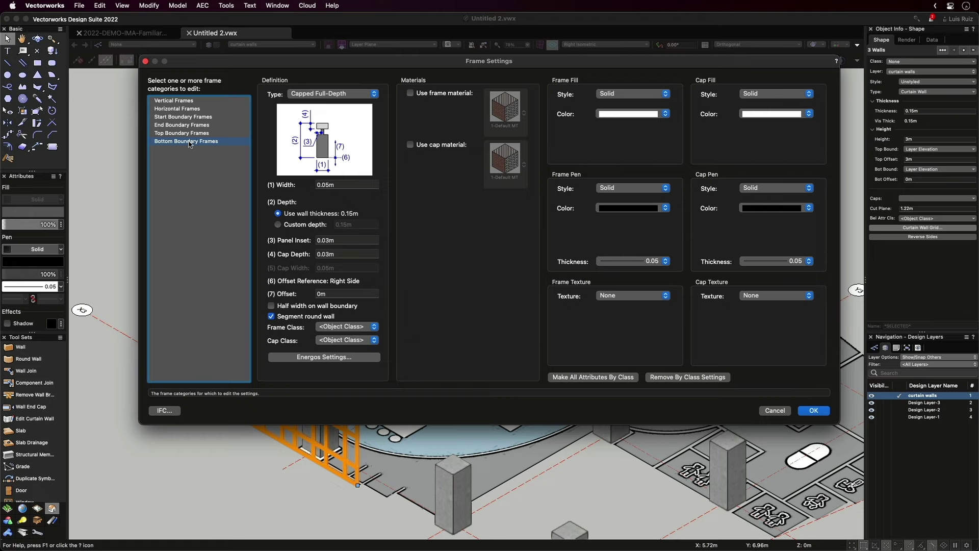
left_click(770, 410)
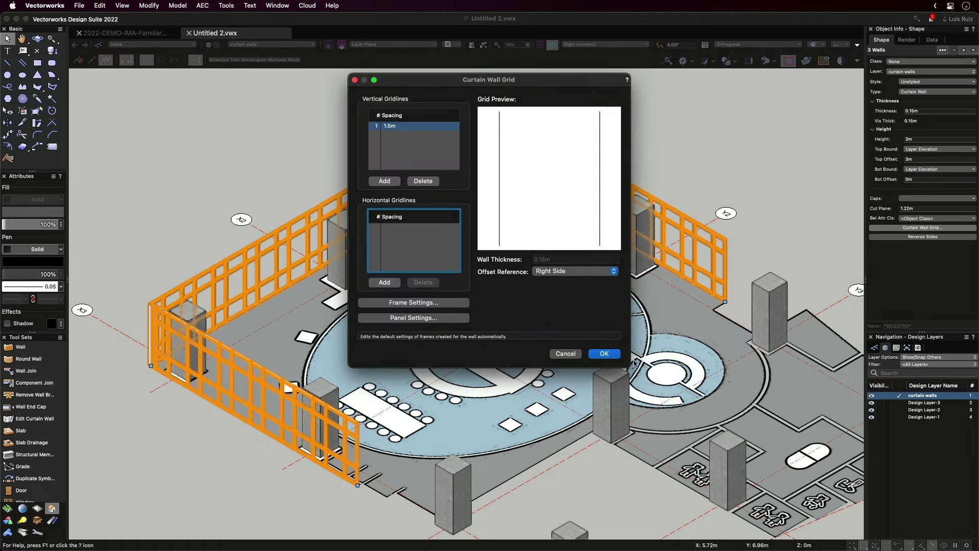
Cycle the panel type through Spandrel, Spandrel with Face and Open, then close Panel Settings.
left_click(413, 317)
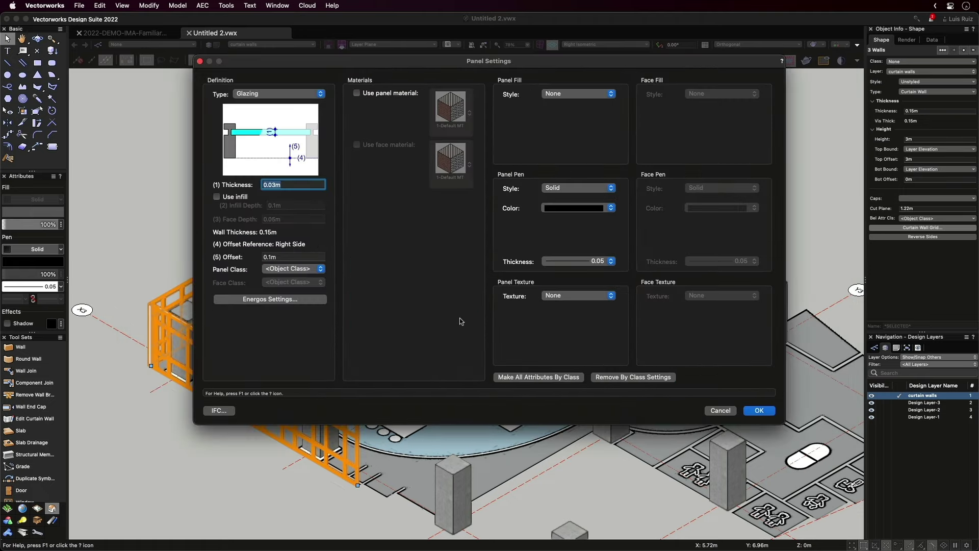
left_click(308, 95)
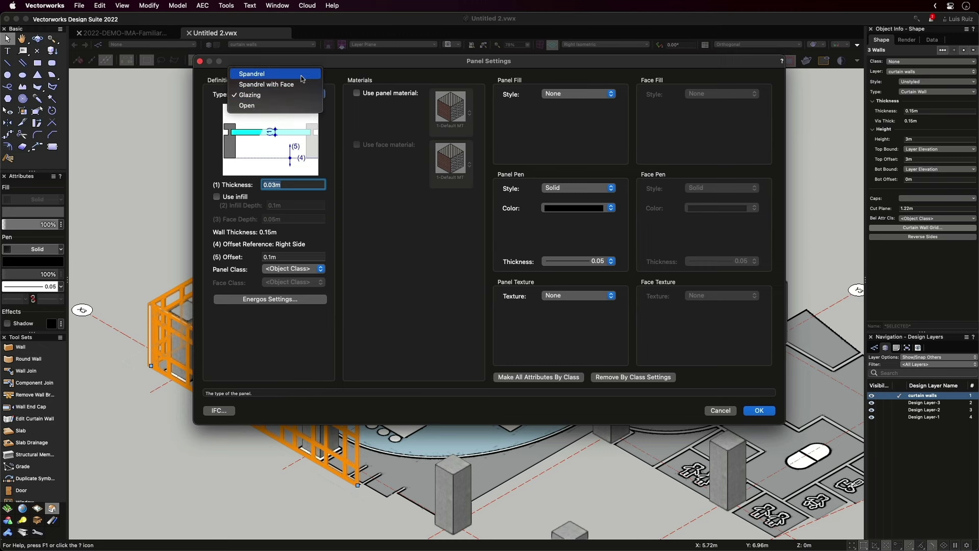
left_click(302, 75)
left_click(296, 94)
left_click(296, 105)
left_click(297, 95)
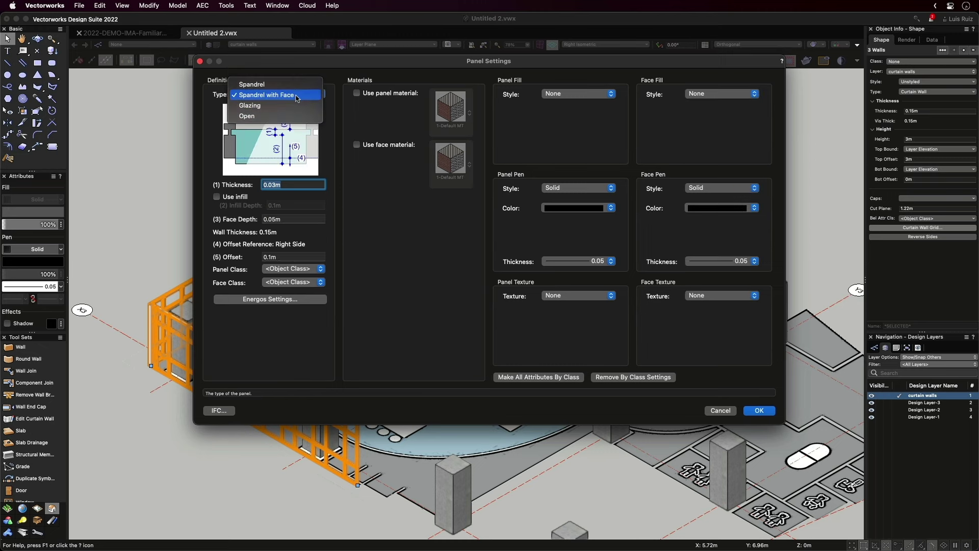
left_click(297, 116)
left_click(296, 94)
left_click(295, 93)
left_click(296, 94)
left_click(295, 83)
key("Return")
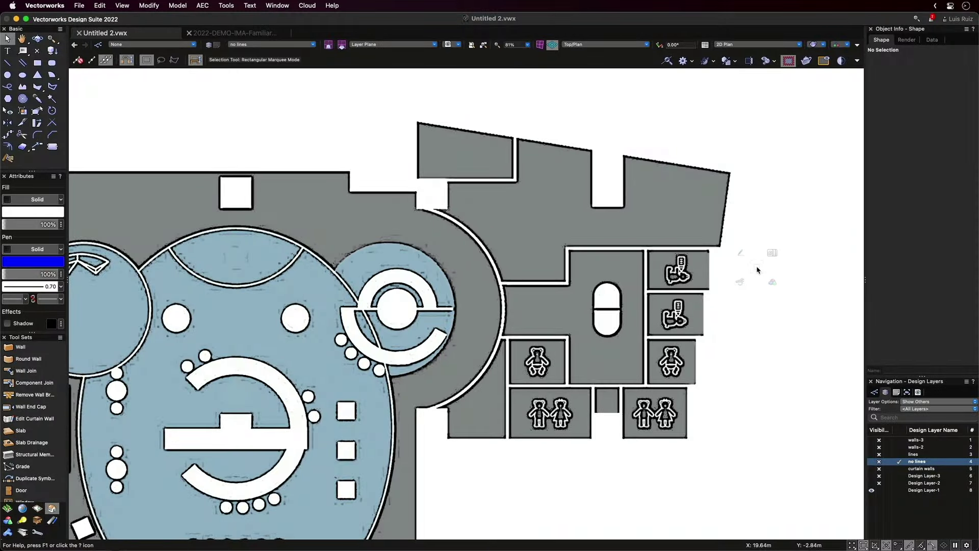
Trace the wing's outer edges with lines along the top, slanted right side and bottom.
key("grave")
left_click(708, 191)
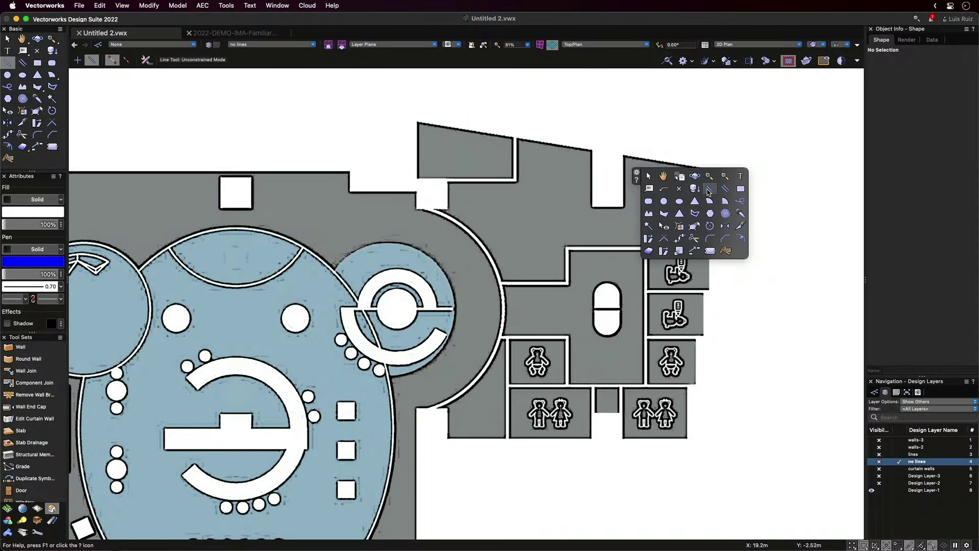
left_click(416, 121)
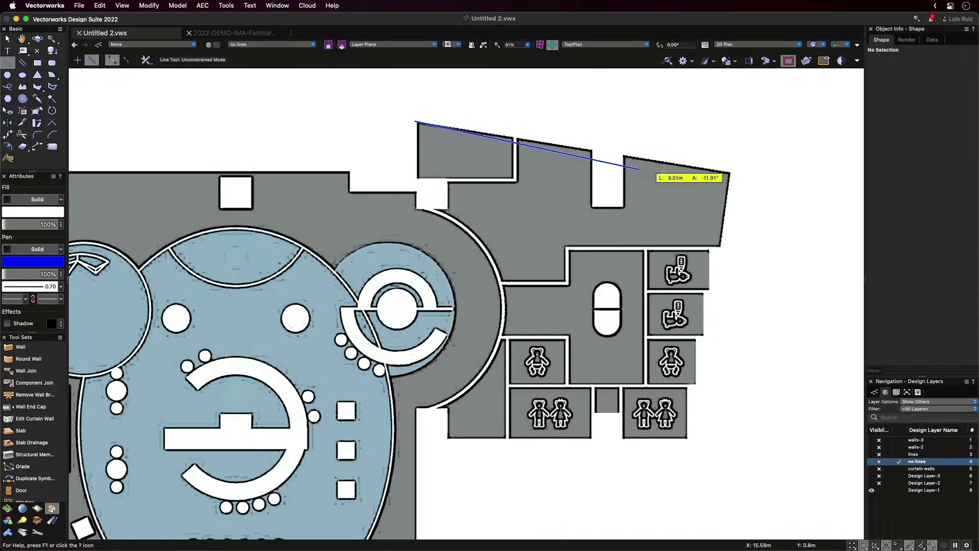
left_click(732, 172)
left_click(731, 173)
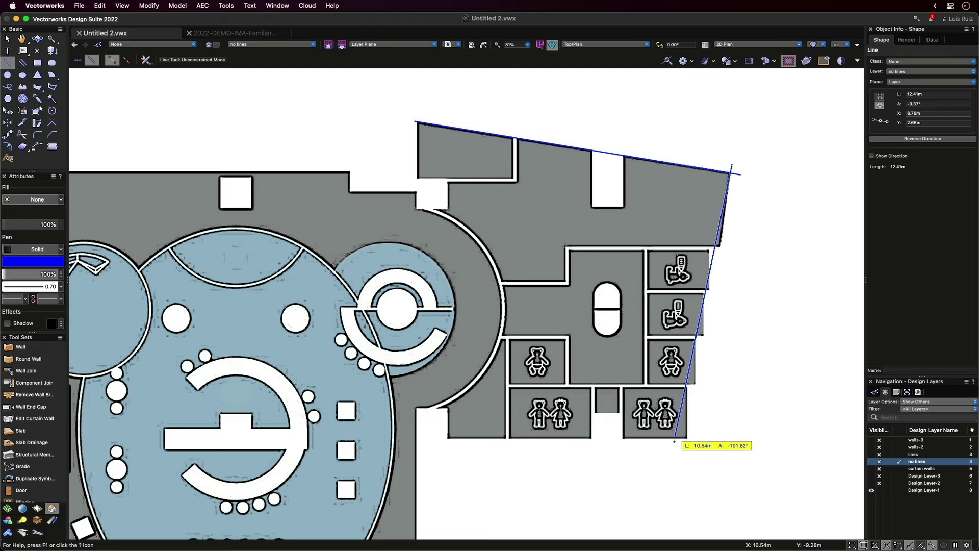
left_click(678, 484)
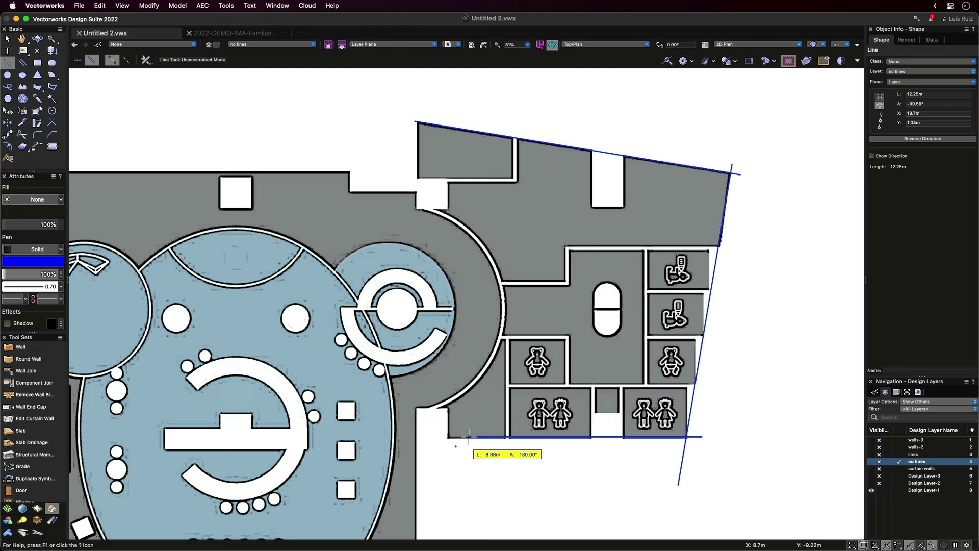
left_click(407, 437)
Trace the interior walls: left vertical, top-left room walls and the line above the right-hand rooms.
left_click(418, 114)
left_click(418, 224)
left_click(403, 179)
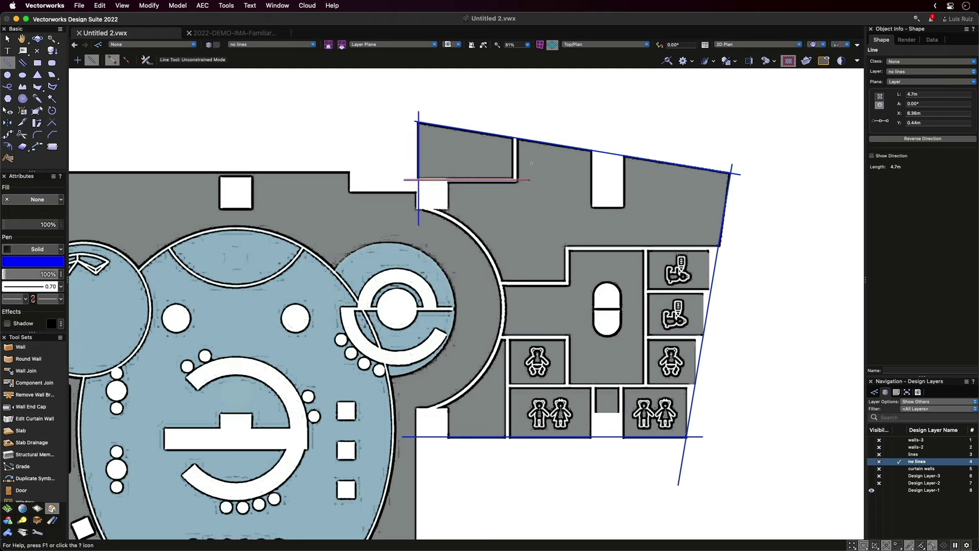
left_click(529, 180)
left_click(514, 127)
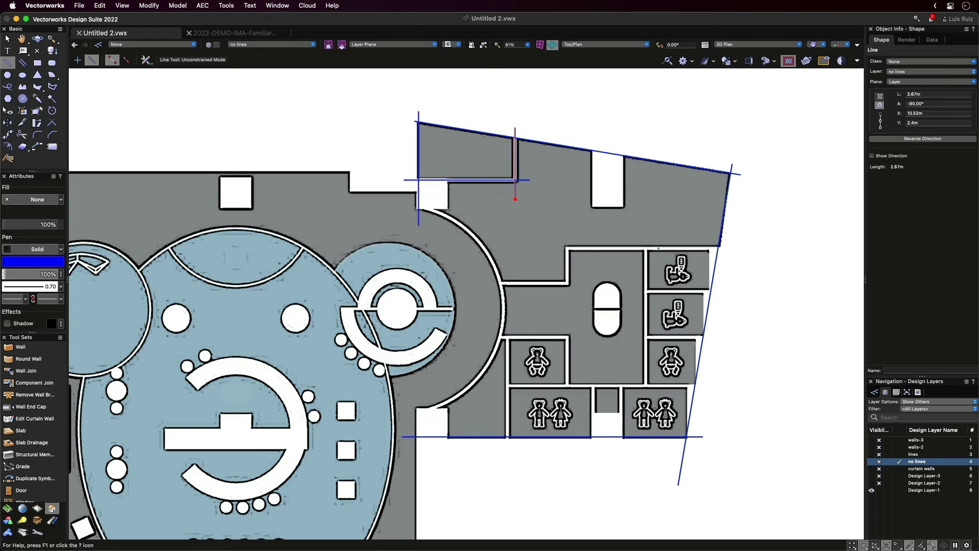
left_click(733, 248)
left_click(555, 248)
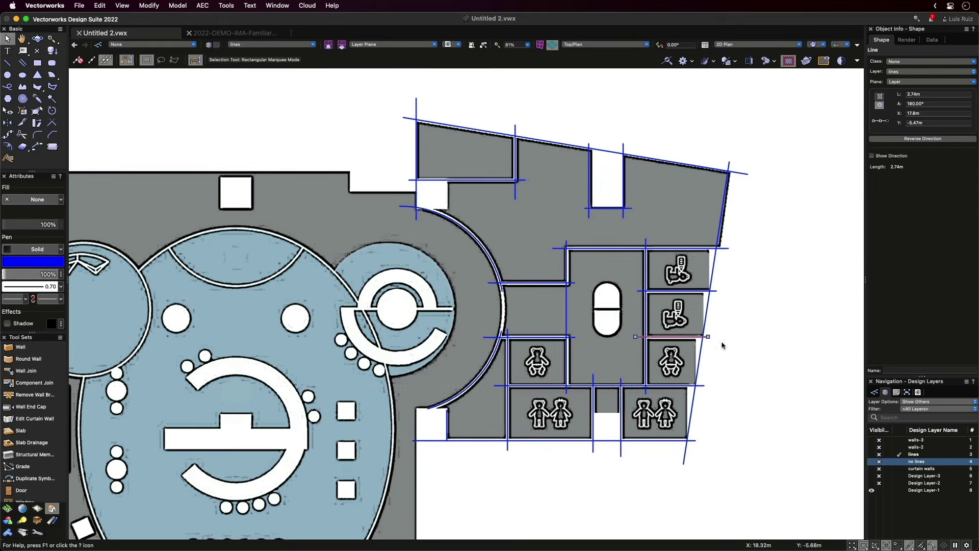
left_click(721, 346)
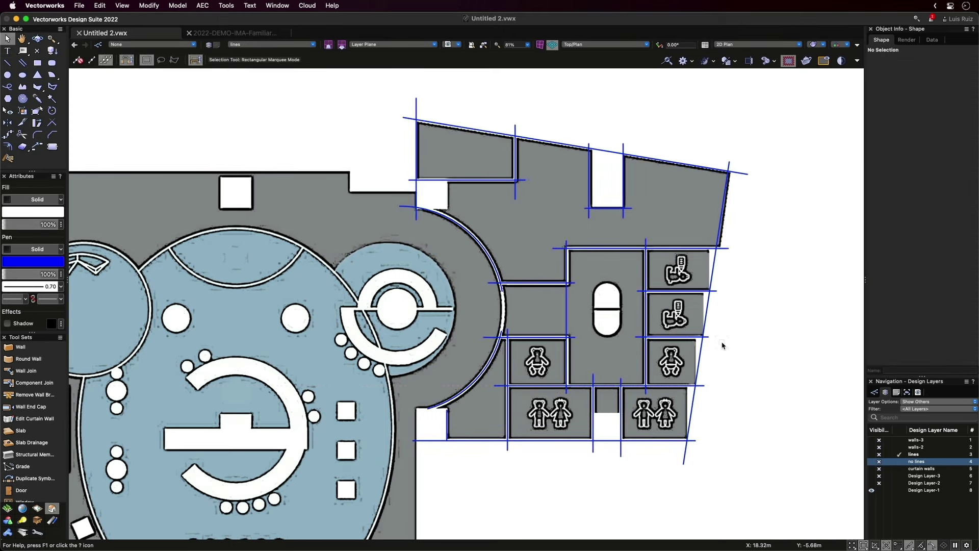
Convert all the traced lines into center-offset walls with Create Objects from Shapes.
left_click_drag(362, 89, 742, 497)
right_click(606, 211)
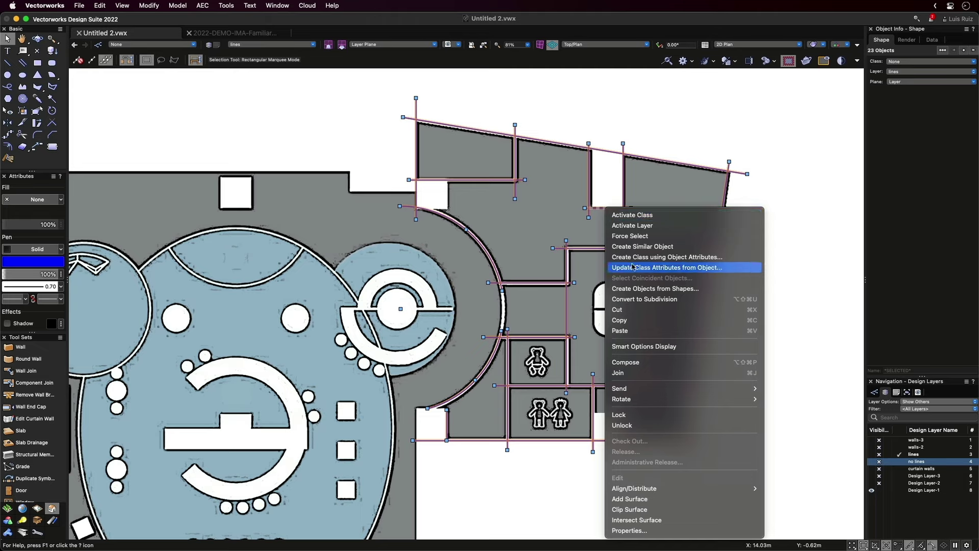
left_click(635, 288)
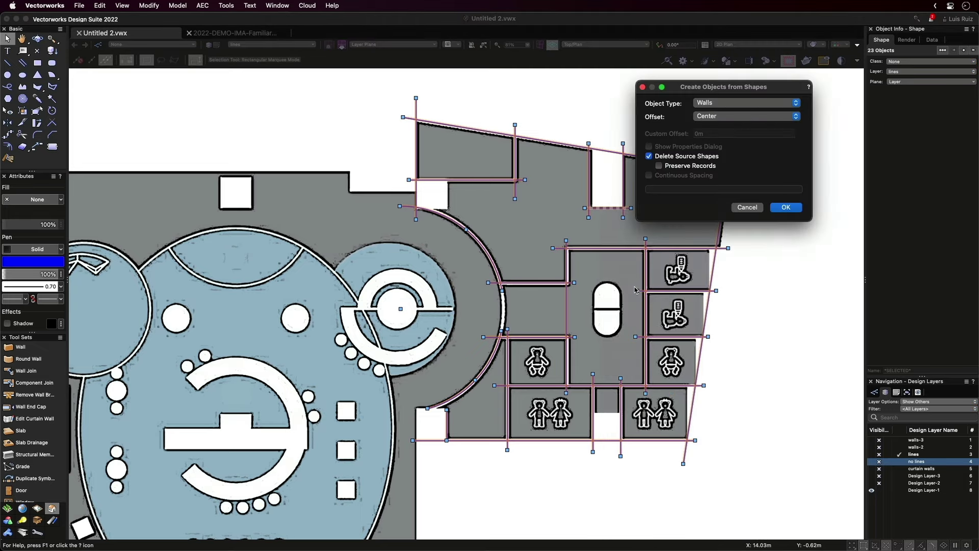
left_click(756, 104)
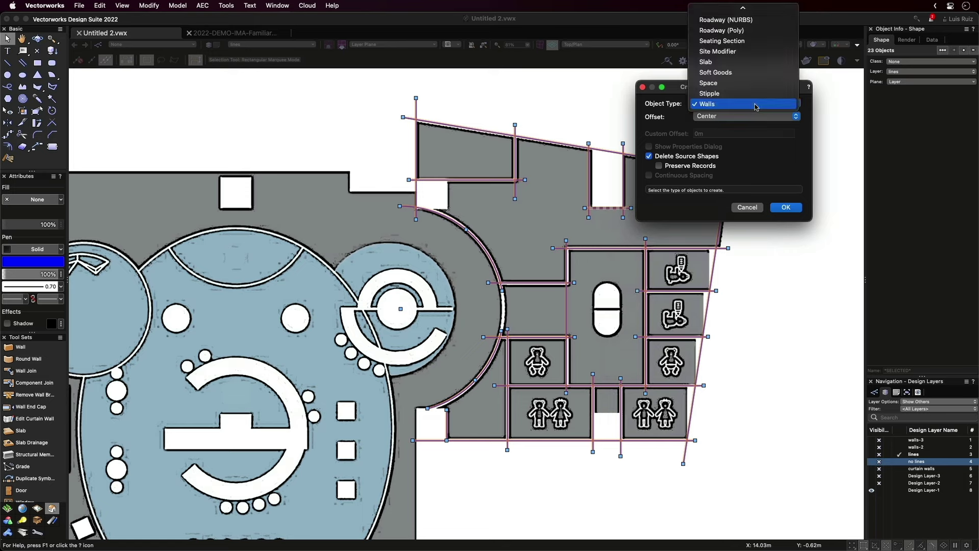
left_click(756, 104)
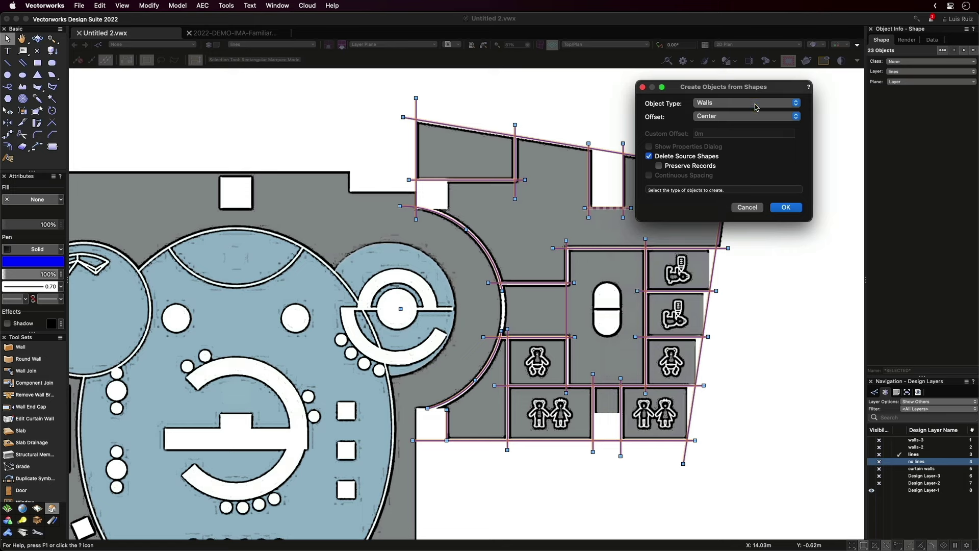
left_click(784, 208)
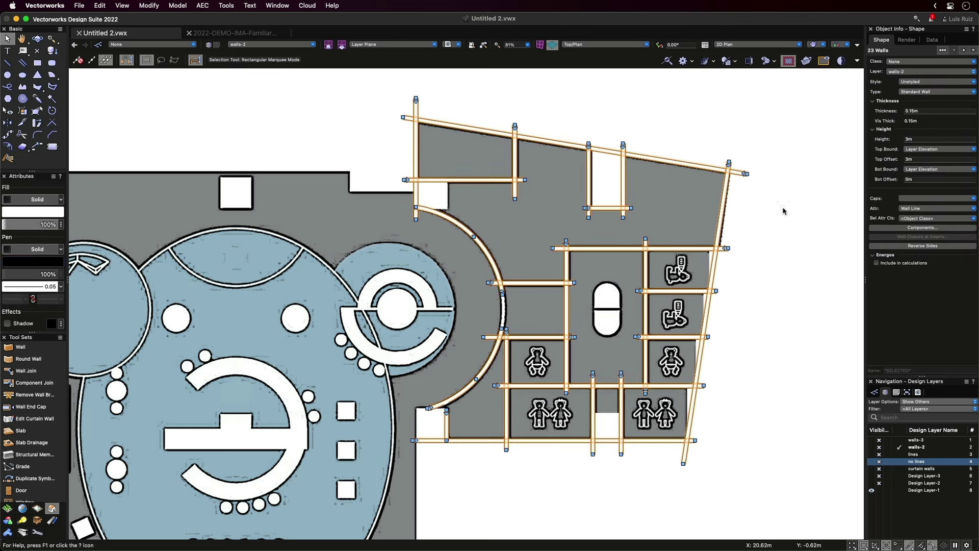
Deselect the new walls and activate Wall Join with its join-mode palette.
left_click(784, 210)
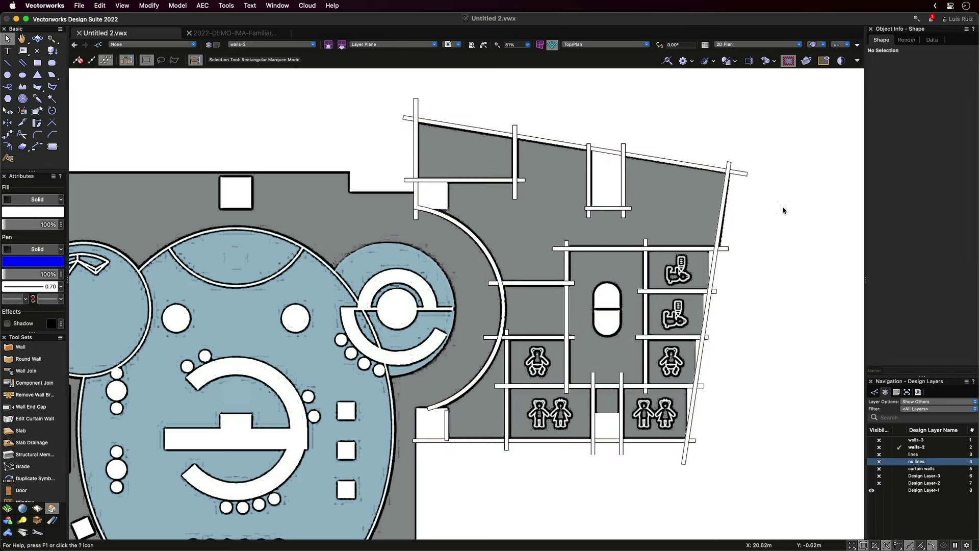
key("j")
key("grave")
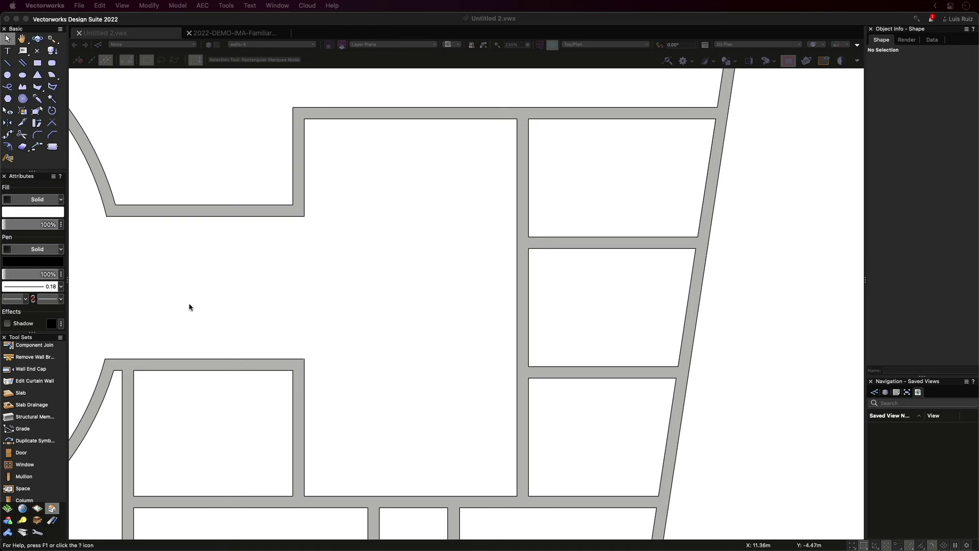
Place a door in the vertical room wall and zoom in on it.
left_click(31, 453)
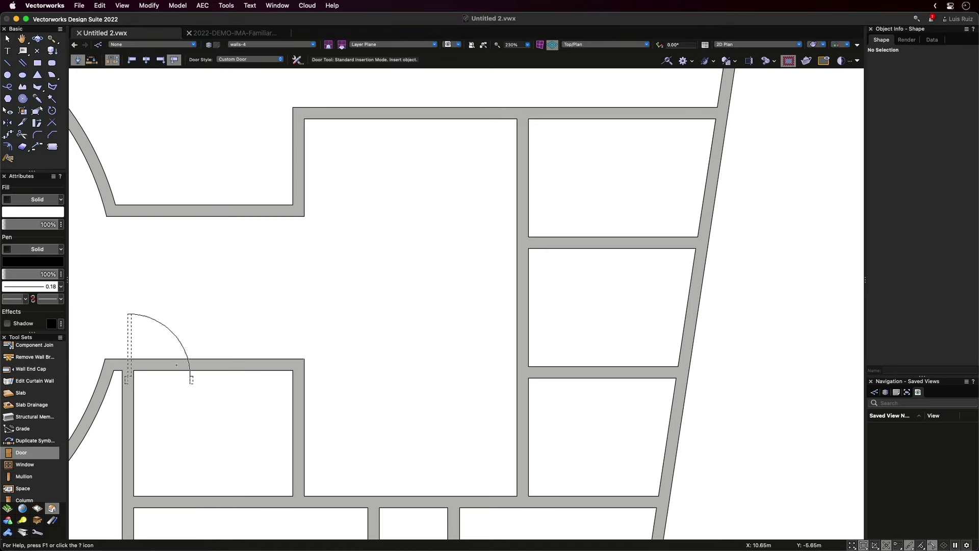
left_click(528, 157)
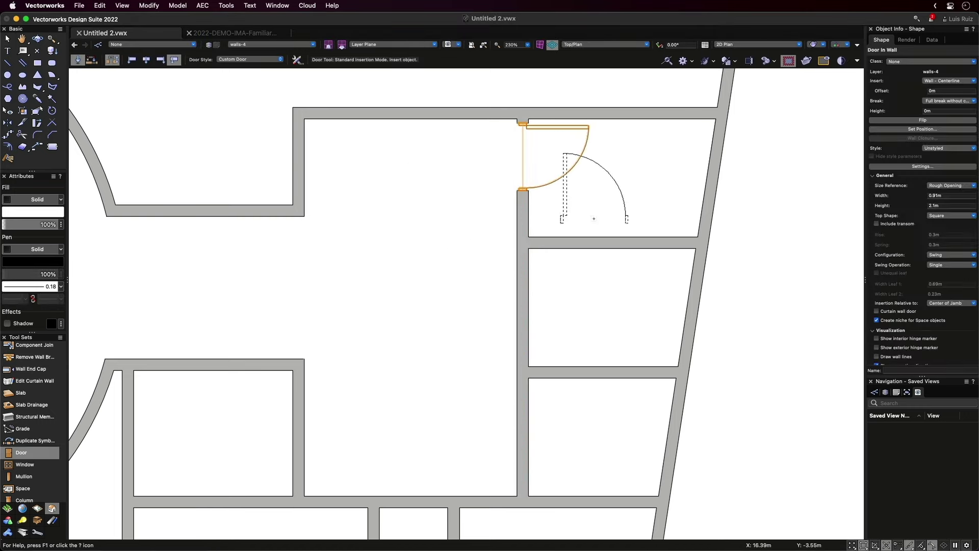
key("x")
left_click_drag(454, 87, 705, 400)
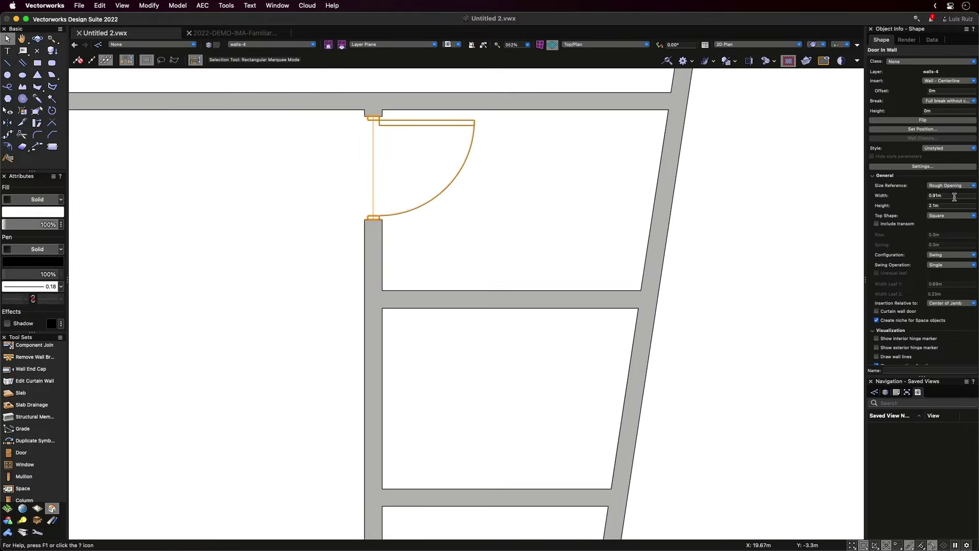
Make the door 0.8m wide with a Pocket configuration.
left_click(931, 195)
key("BackSpace")
type(".80")
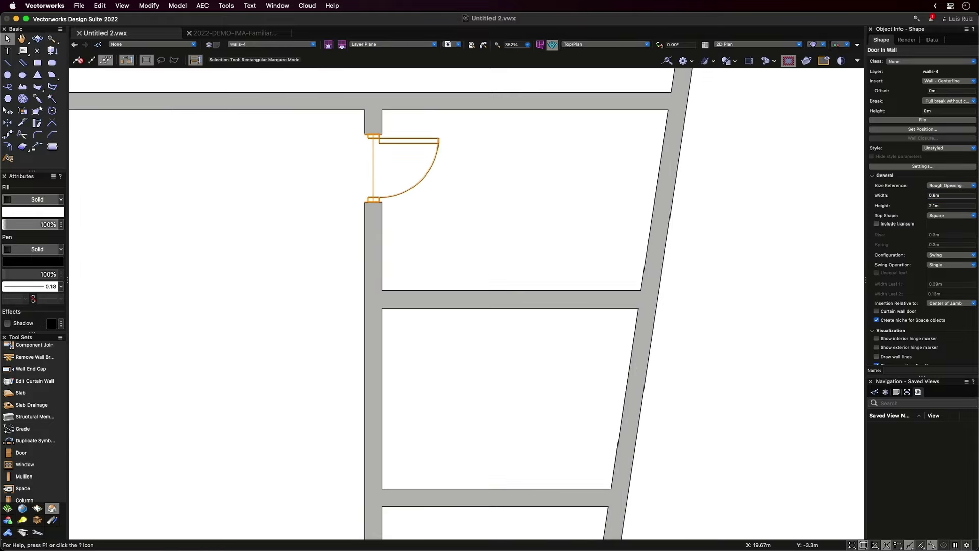
key("Return")
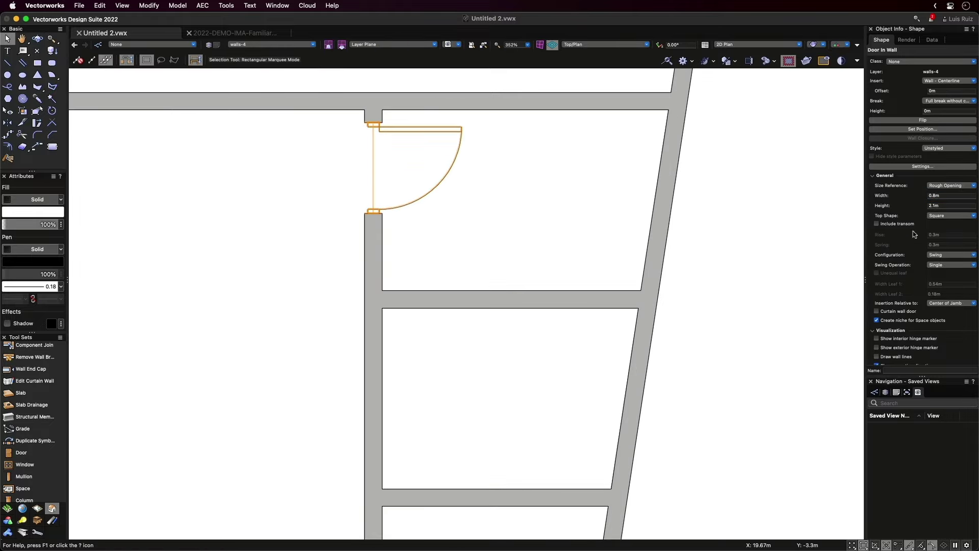
left_click(949, 255)
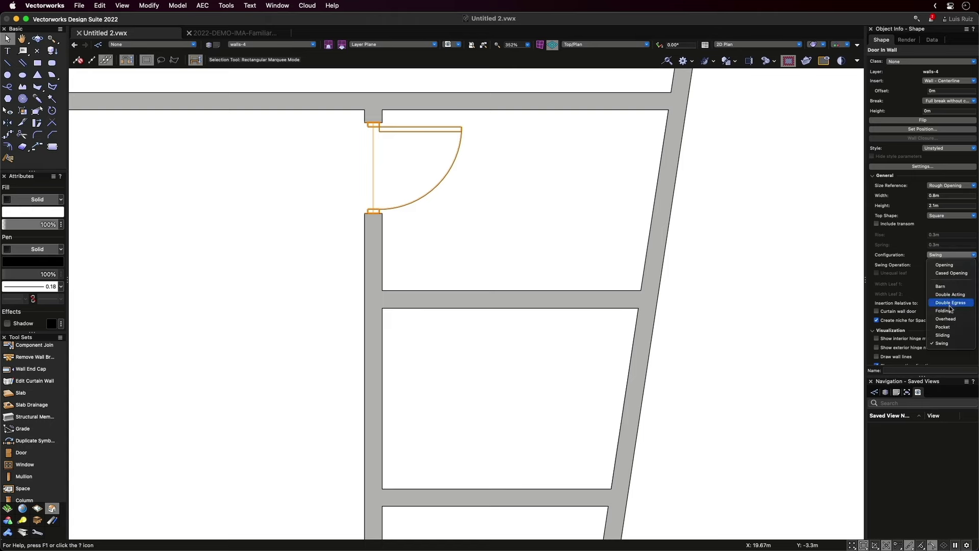
left_click(951, 327)
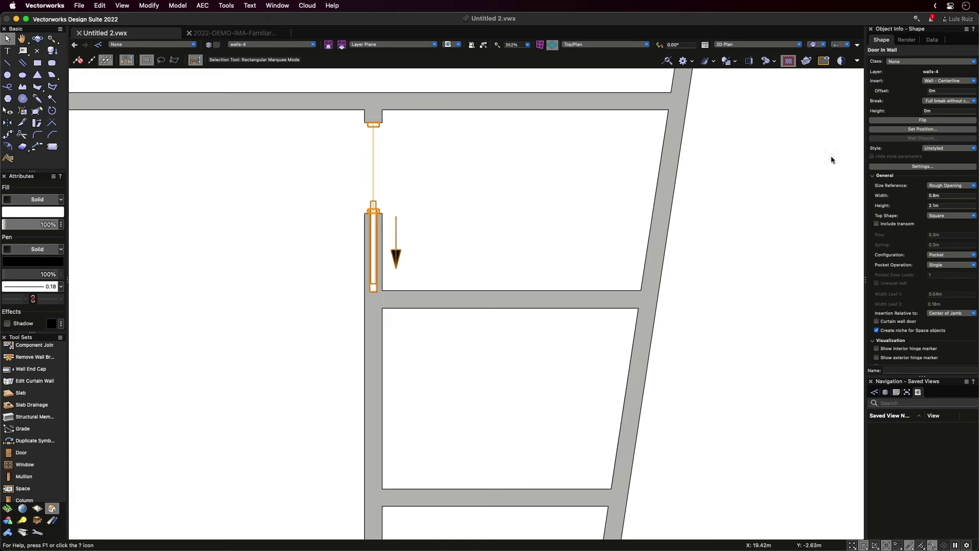
Give the pocket door a Panel leaf with 2 vertical panels.
key("1")
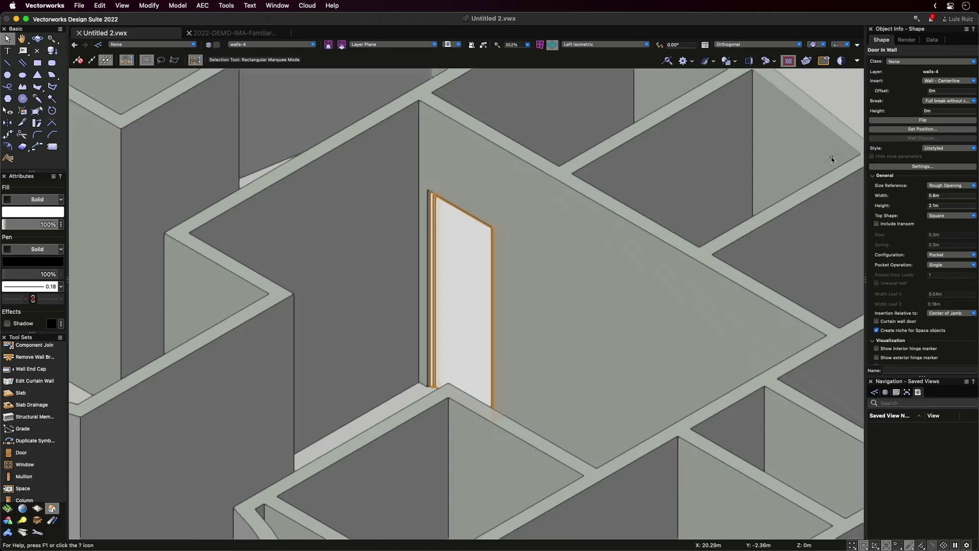
left_click(923, 167)
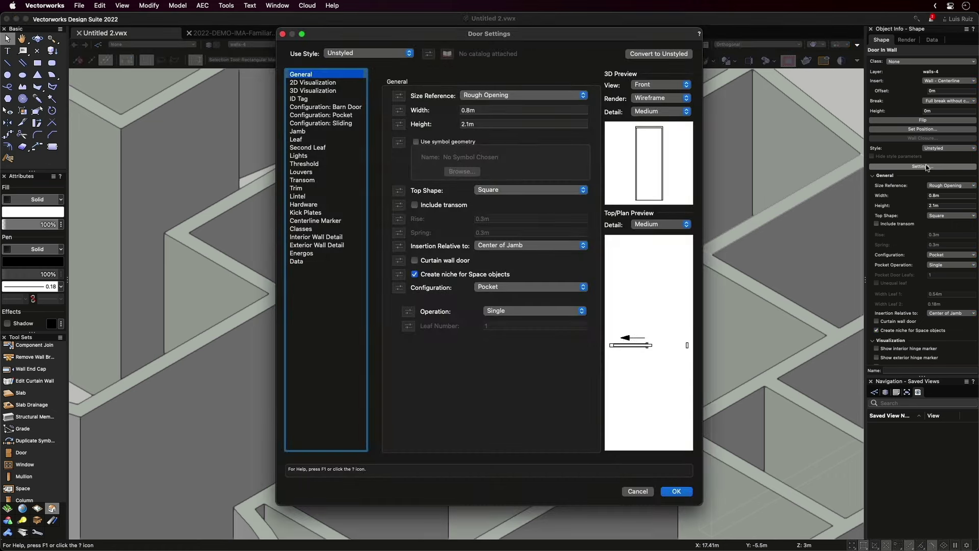
left_click(313, 139)
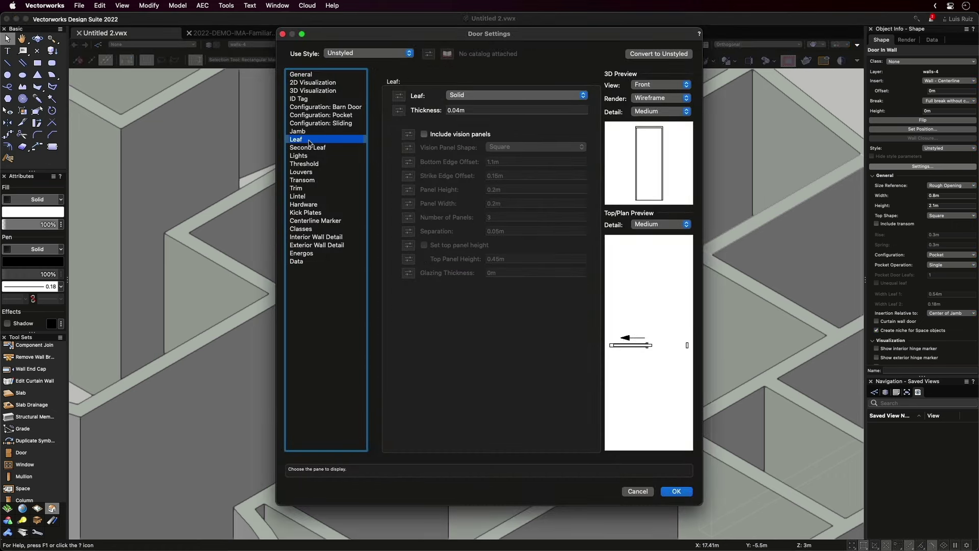
left_click(473, 97)
left_click(474, 106)
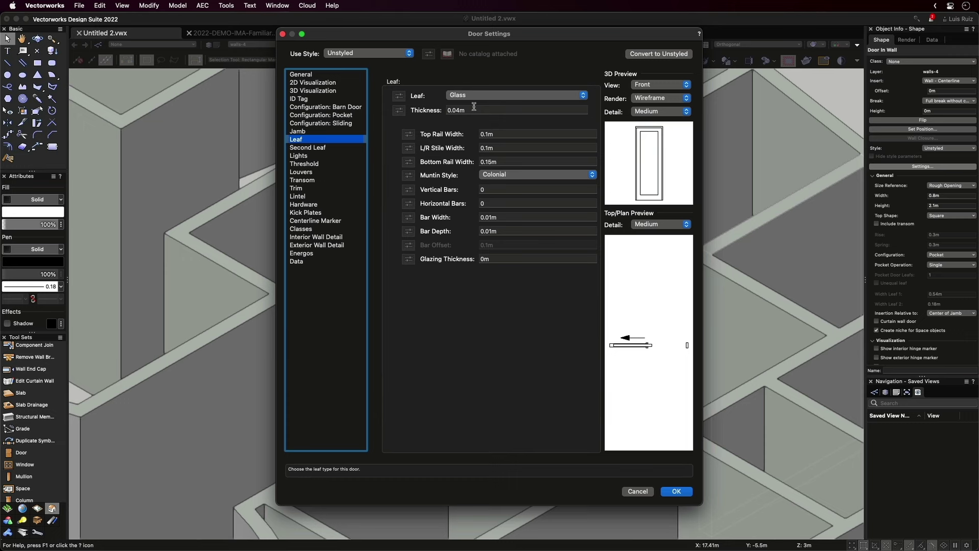
left_click(474, 96)
left_click(473, 106)
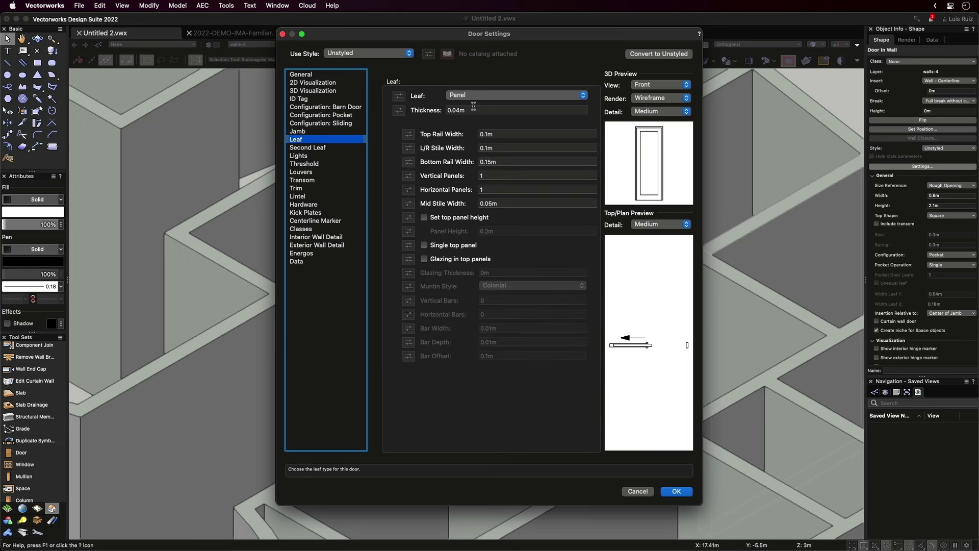
double_click(485, 175)
type("2")
left_click(488, 188)
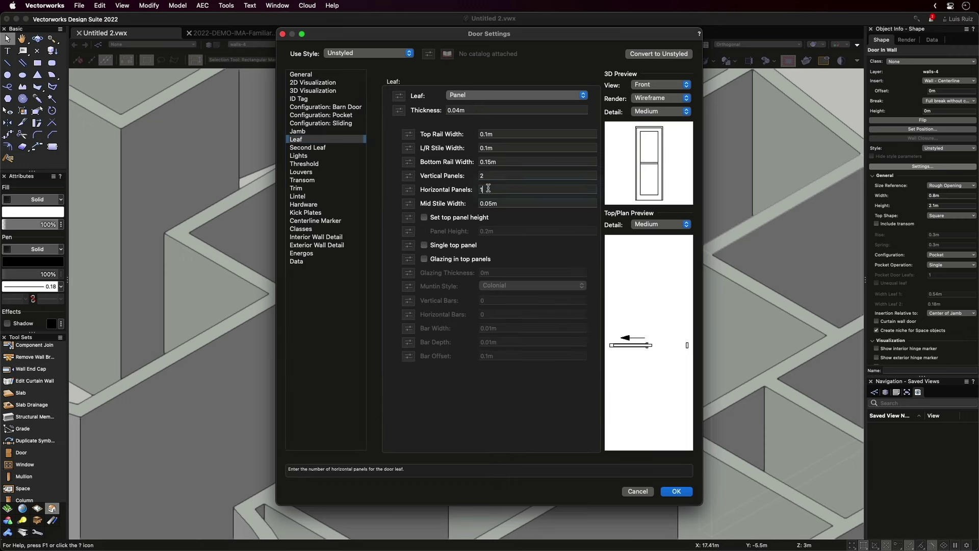
left_click(675, 490)
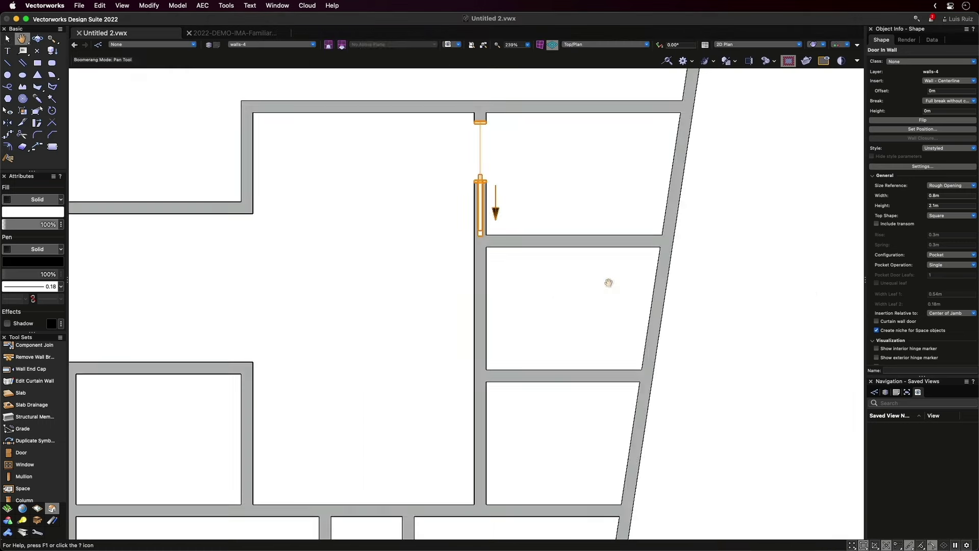
Save the door's settings as a new plug-in style named Door Style 1.
left_click(970, 149)
left_click(935, 166)
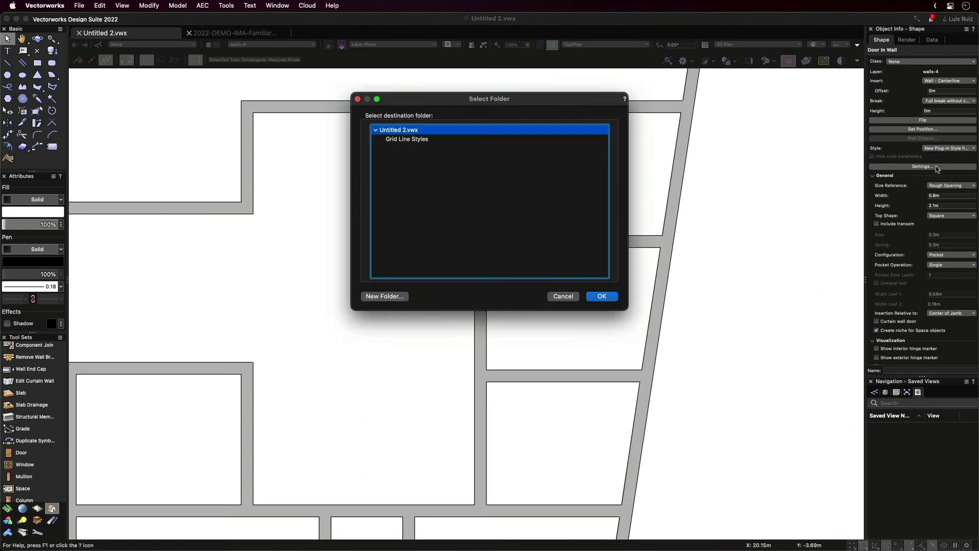
left_click(604, 299)
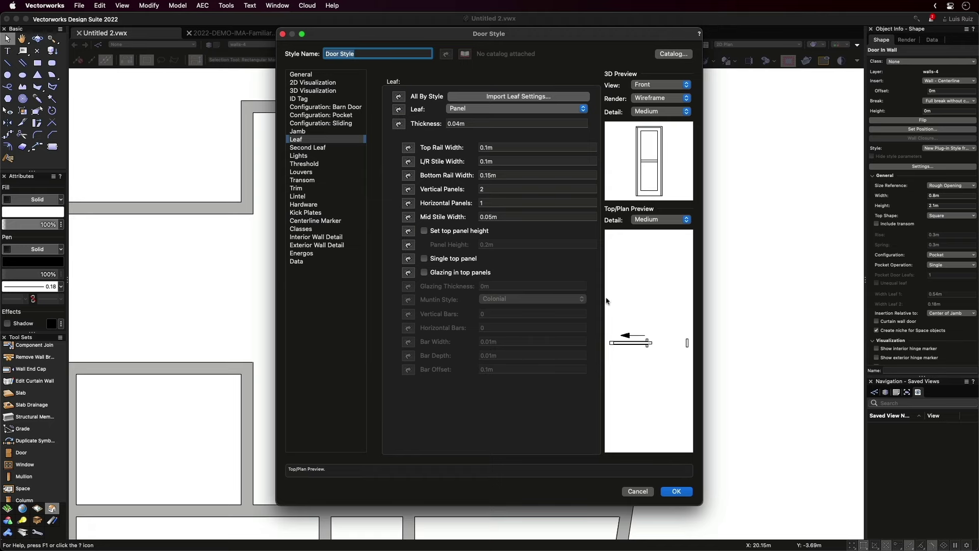
left_click(408, 53)
type("1")
key("Tab")
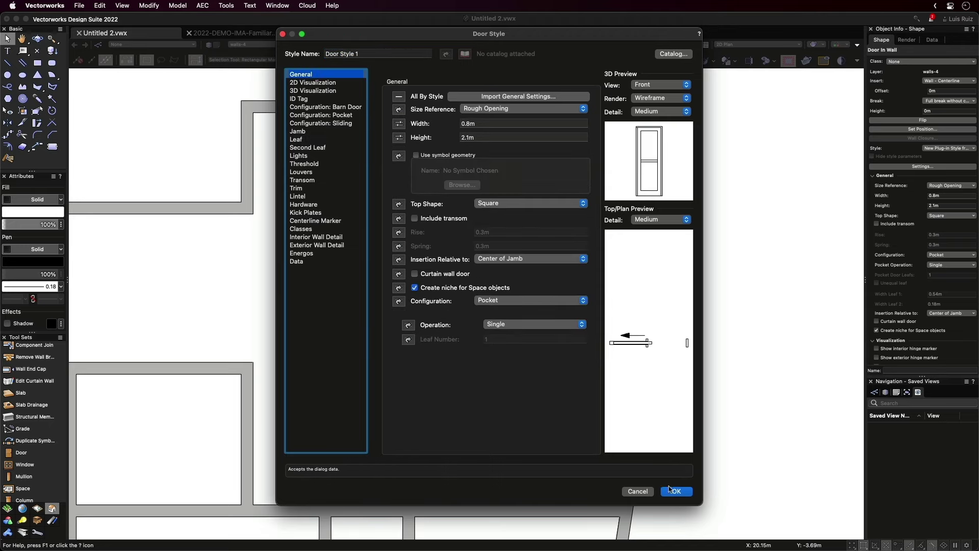
left_click(671, 489)
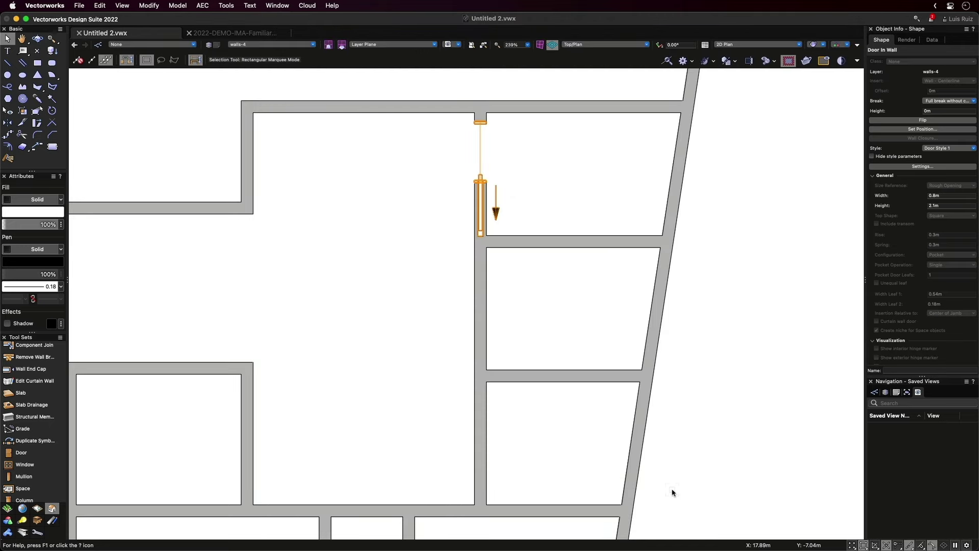
Distribute two copies of the door down the wall with Move by Points.
left_click(37, 147)
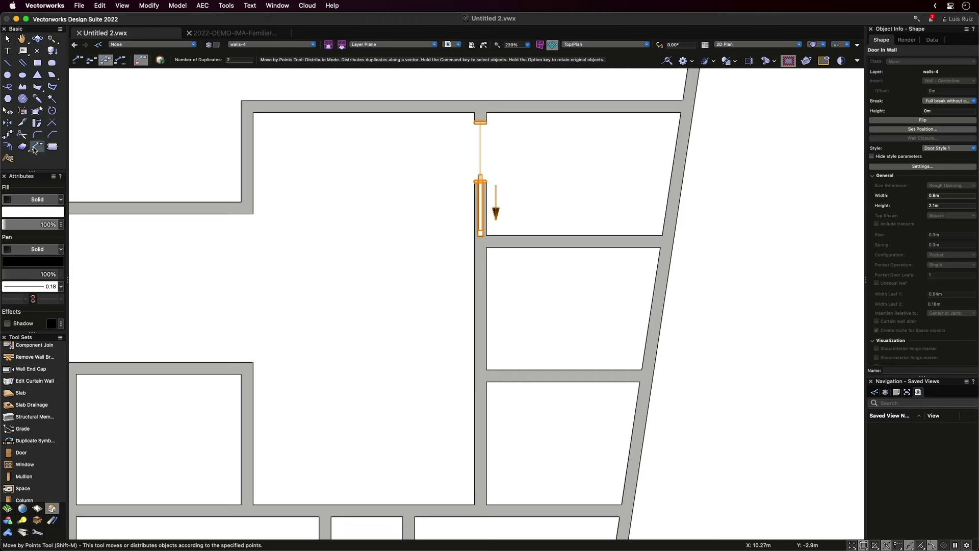
left_click(474, 110)
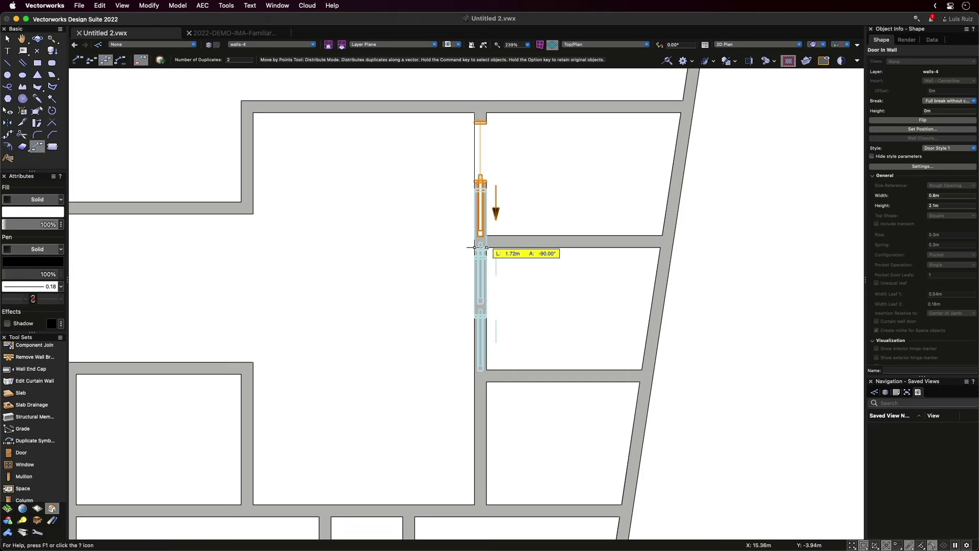
left_click(474, 370)
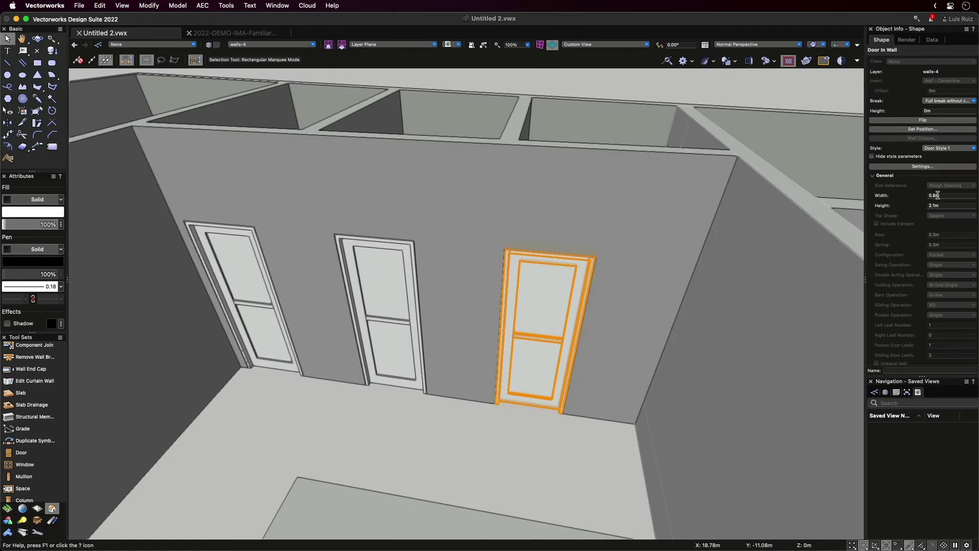
Change the door's width to 0.6m, then to 1m.
left_click(942, 195)
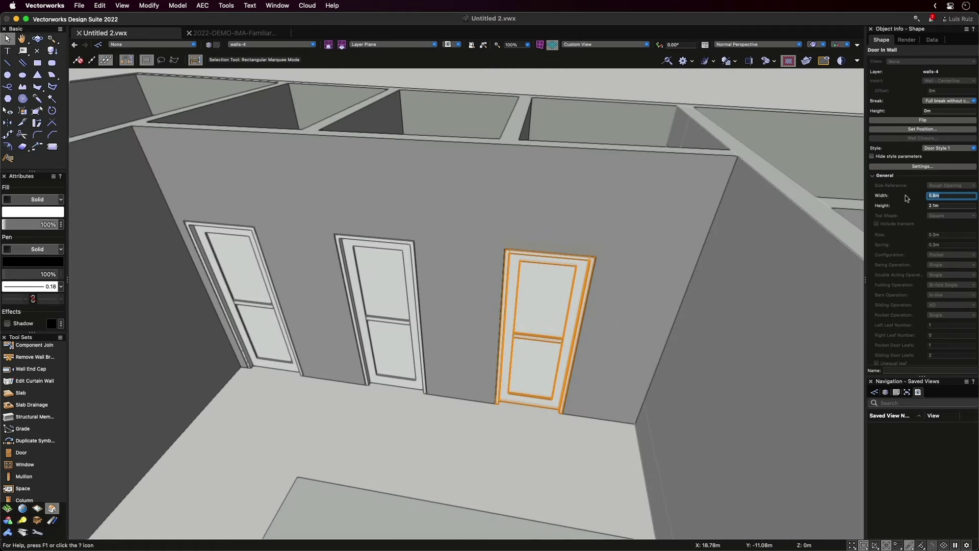
type("0.6")
key("Return")
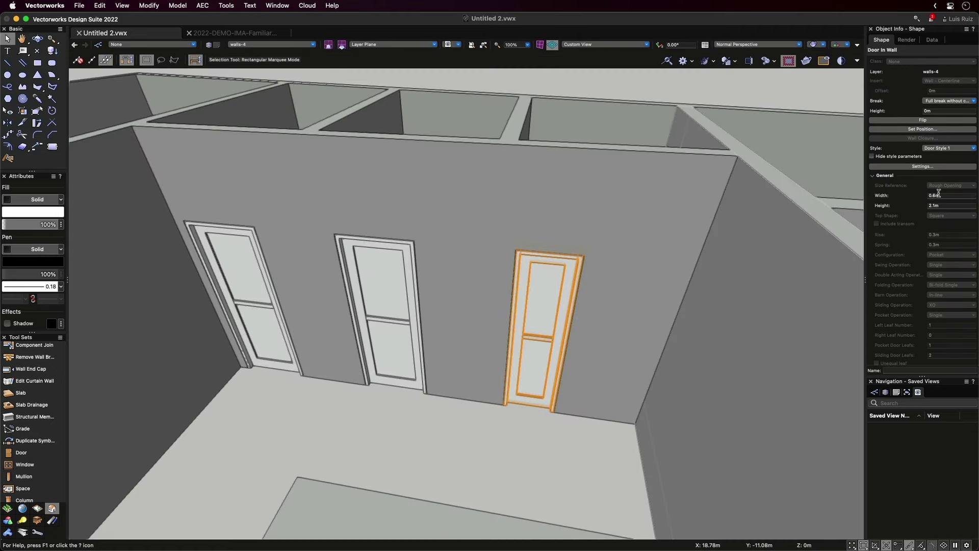
left_click(940, 195)
type("1")
key("Return")
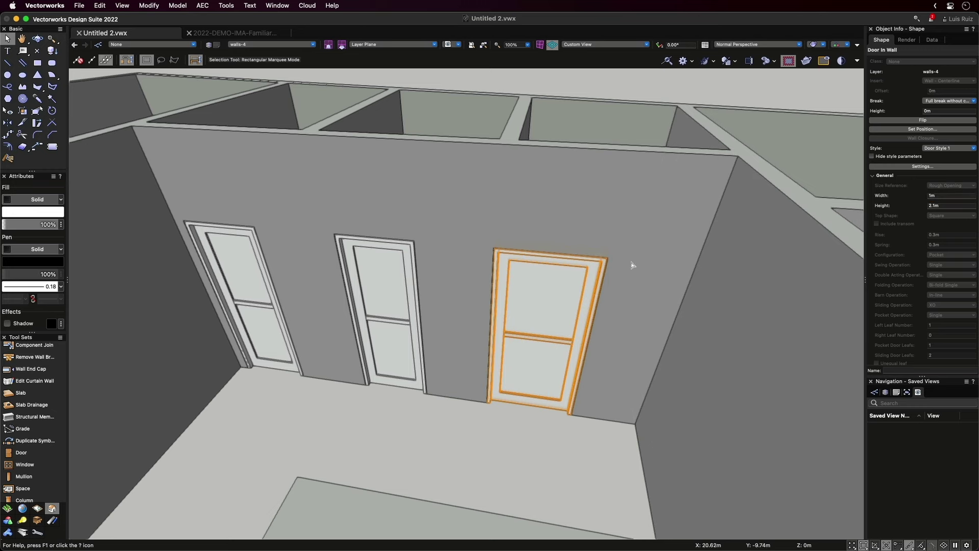
Locate the door's Door Style 1 in the Resource Manager and open it for editing.
right_click(570, 273)
left_click(659, 510)
right_click(393, 149)
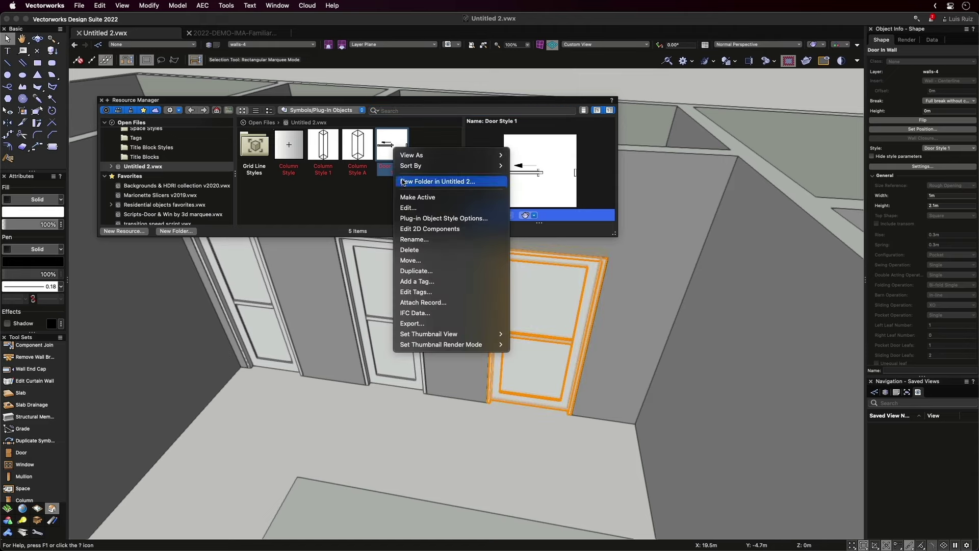
left_click(417, 208)
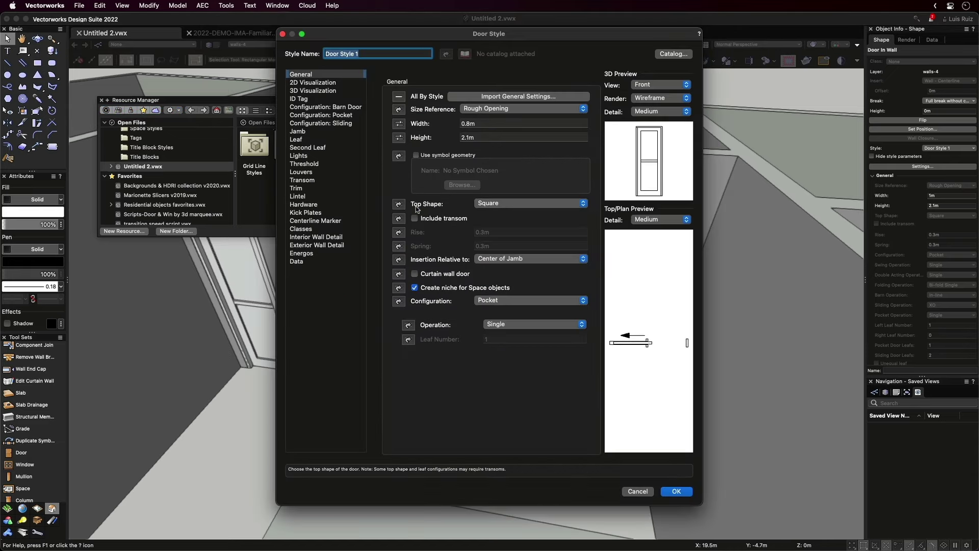
Give the Door Style 1 leaf 3 horizontal and 3 vertical panels and save the style.
left_click(296, 139)
left_click(471, 202)
type("3")
left_click(478, 189)
type("3")
key("Tab")
left_click(676, 491)
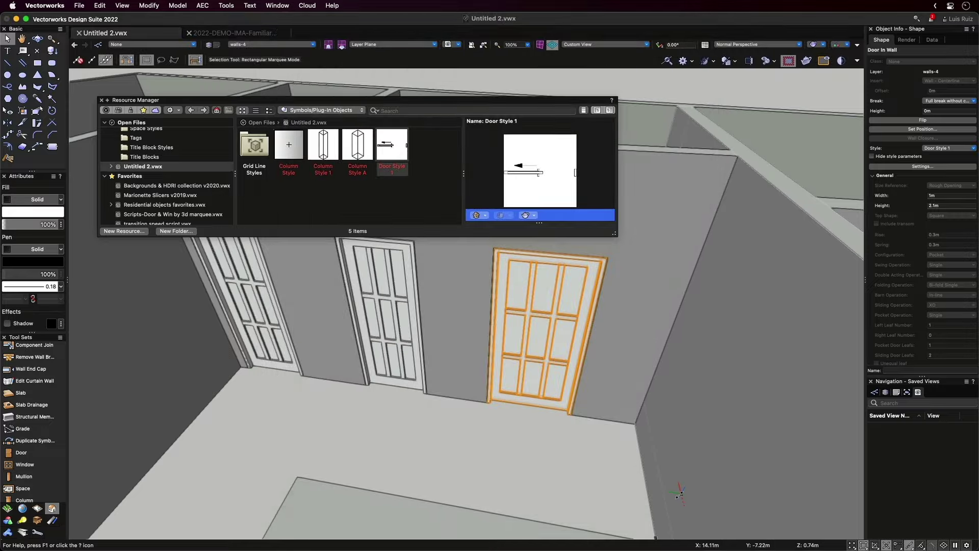
Close the Resource Manager and move the 3D view toward the room with doors.
key("super+r")
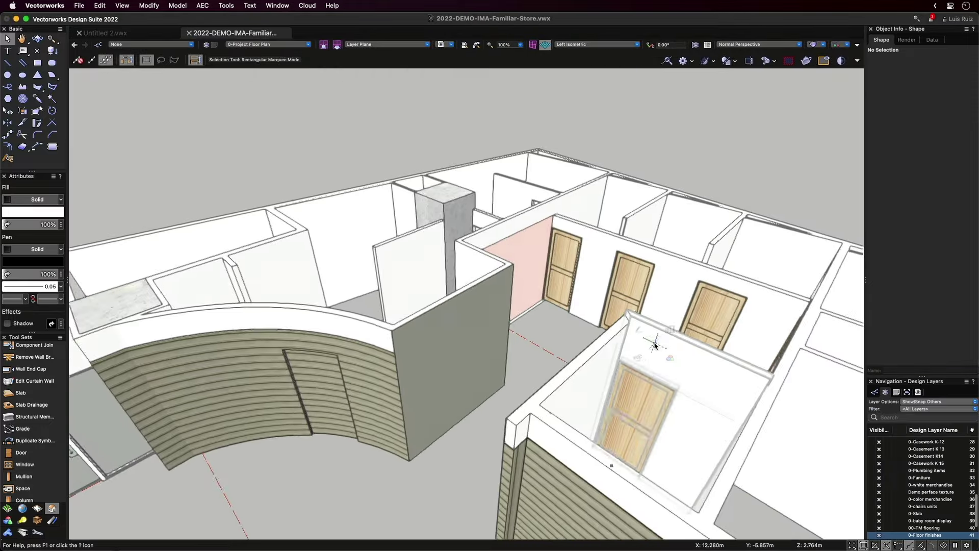
left_click_drag(652, 343, 654, 343)
key("x")
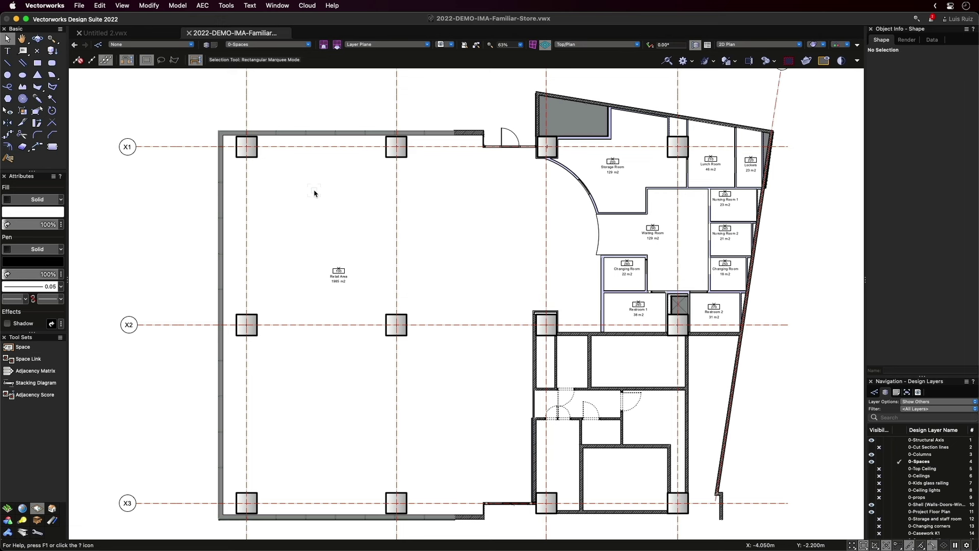
Zoom in on the right-hand labelled rooms of the demo store plan.
key("c")
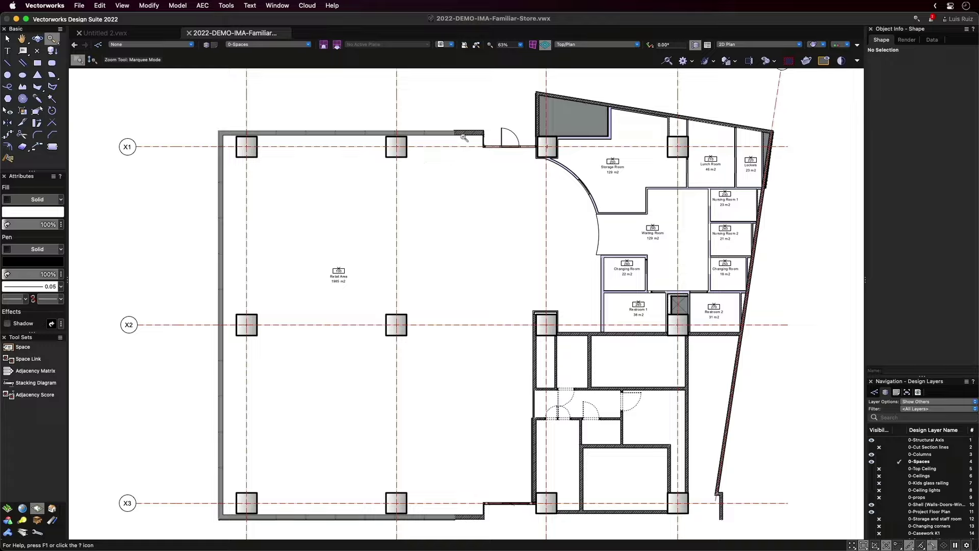
left_click_drag(491, 85, 785, 345)
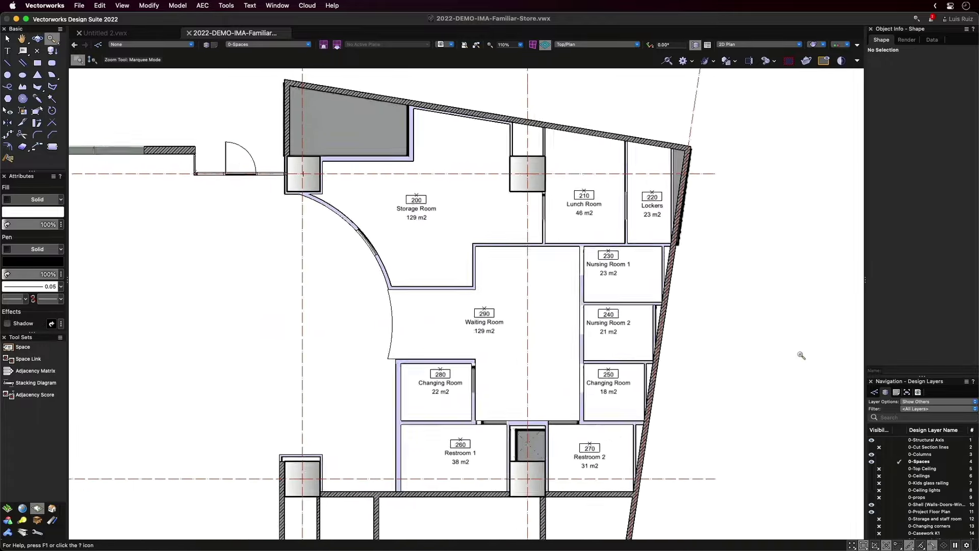
key("x")
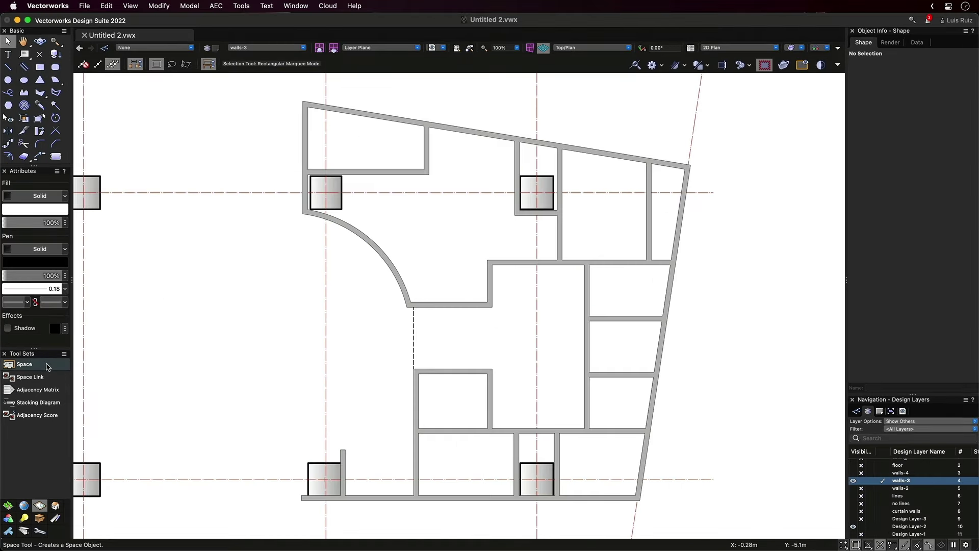
Set up the Space tool with the Commercial Office style in Inner Boundary mode.
left_click(51, 347)
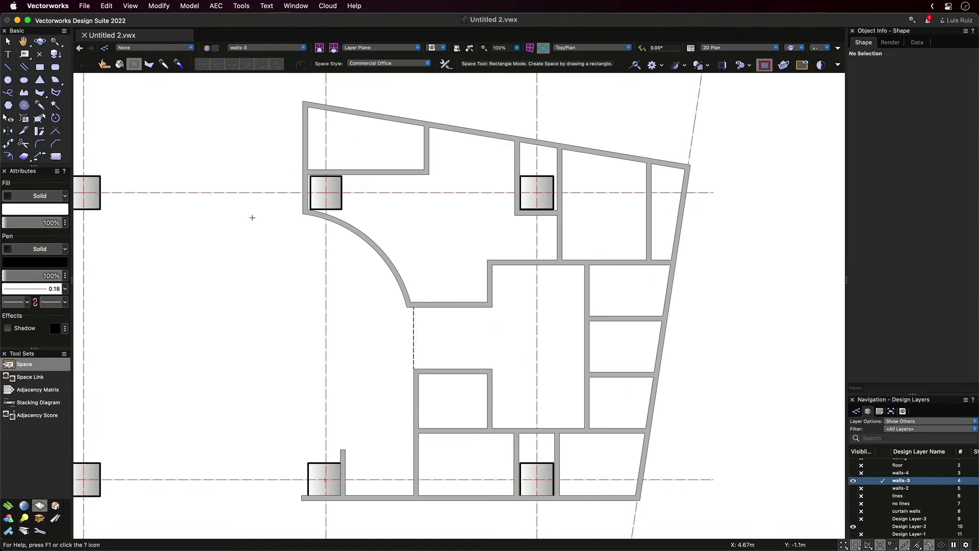
left_click(414, 65)
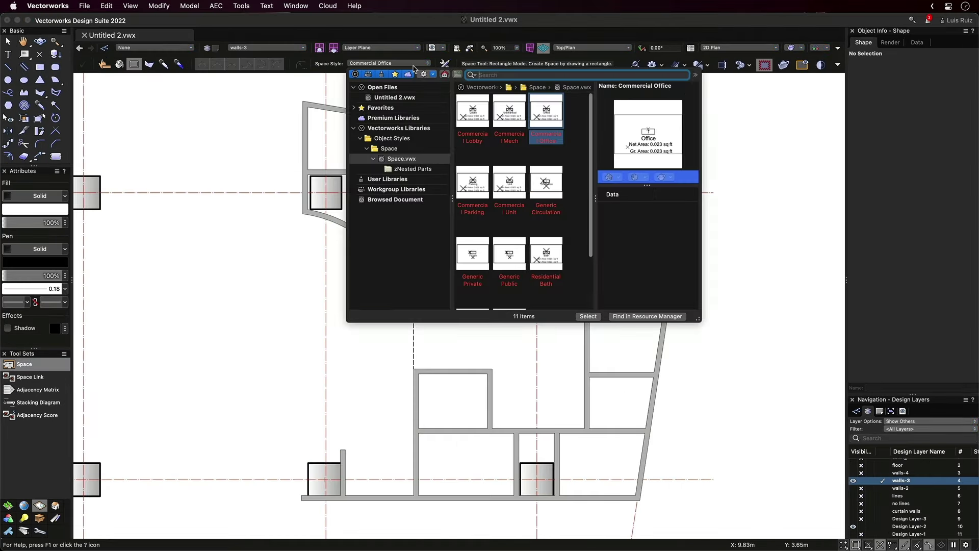
left_click(540, 119)
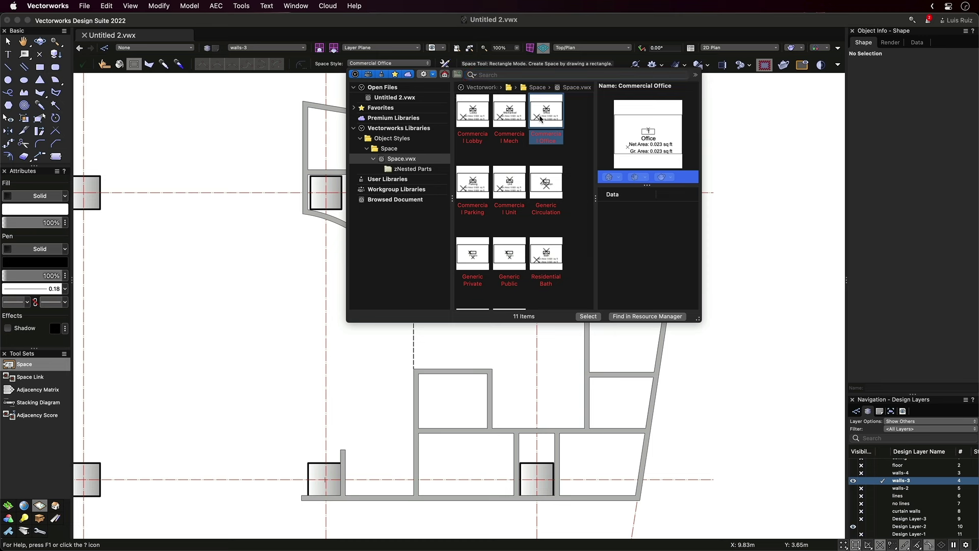
left_click(584, 317)
key("u")
Create Office spaces in nine rooms, from the large upper room to the central room.
left_click(450, 218)
left_click(608, 251)
left_click(616, 292)
left_click(617, 338)
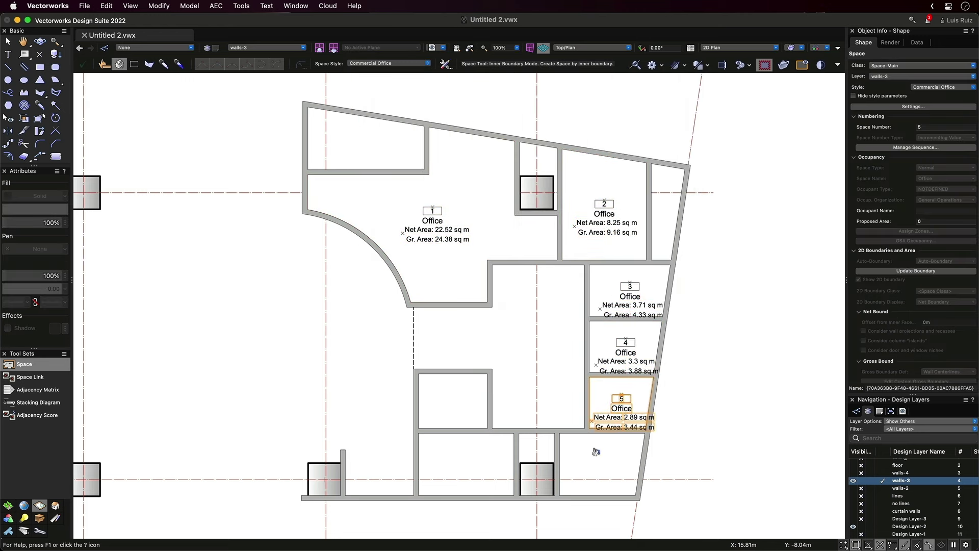
left_click(596, 452)
left_click(470, 454)
left_click(457, 401)
left_click(515, 323)
key("x")
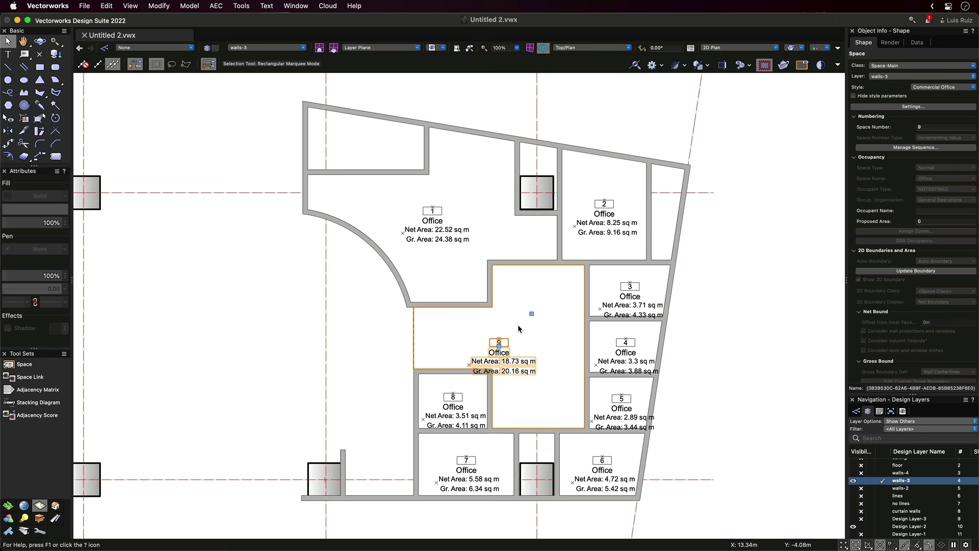
Undo the manual spaces, select all walls, and run AEC > Space Planning > Create Spaces from Walls.
key("ctrl+z")
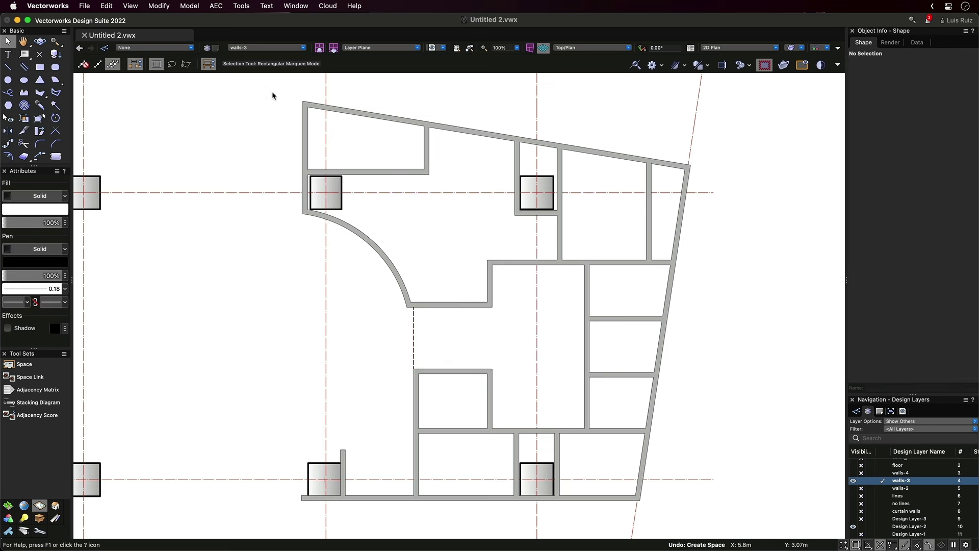
left_click_drag(272, 92, 764, 516)
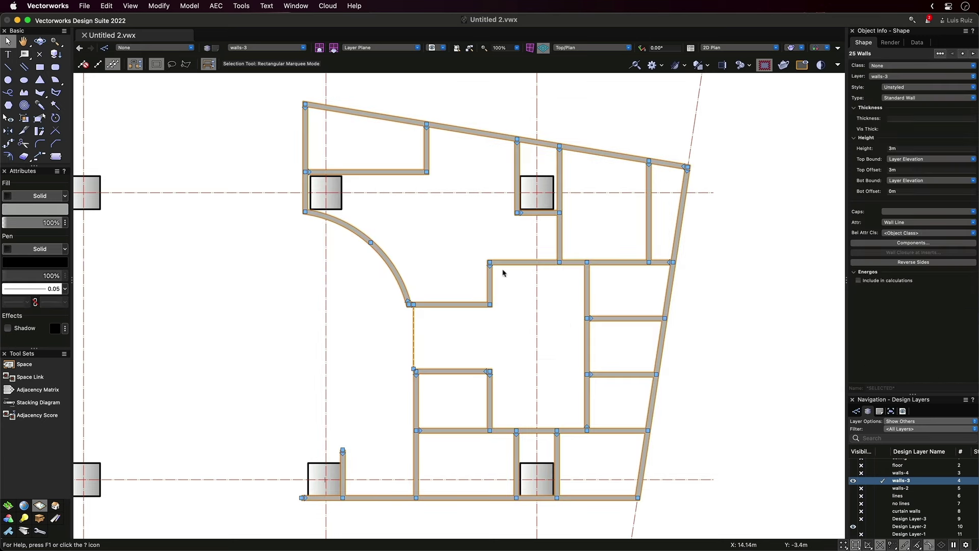
left_click(218, 6)
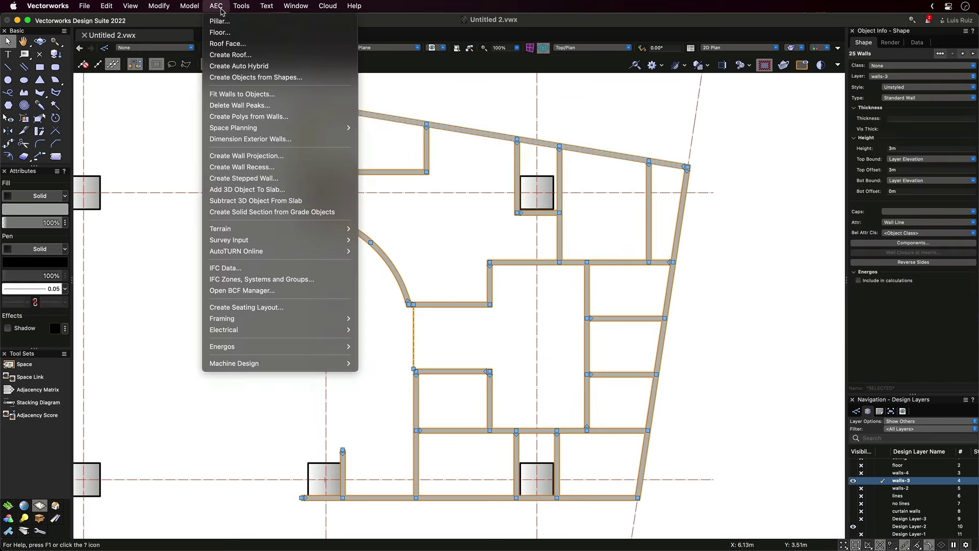
mouse_move(268, 128)
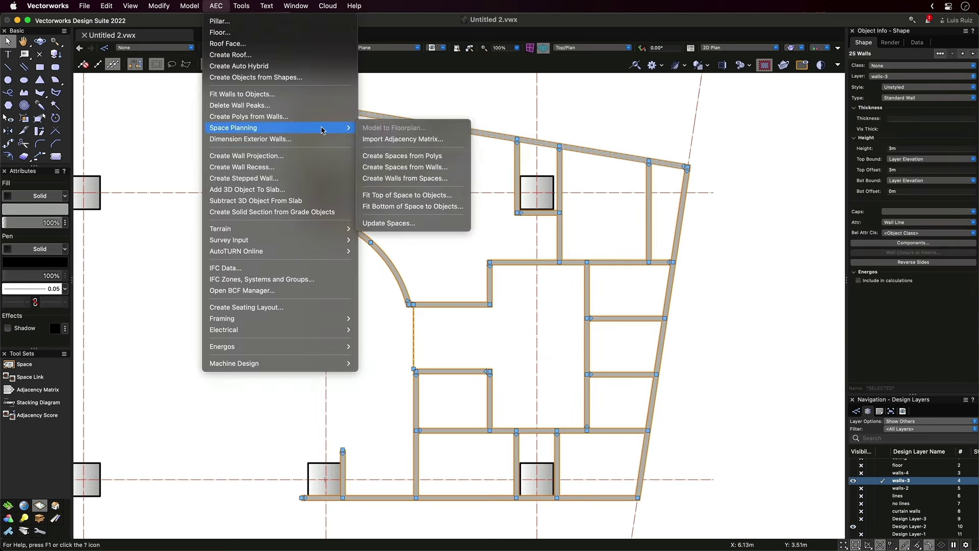
left_click(407, 167)
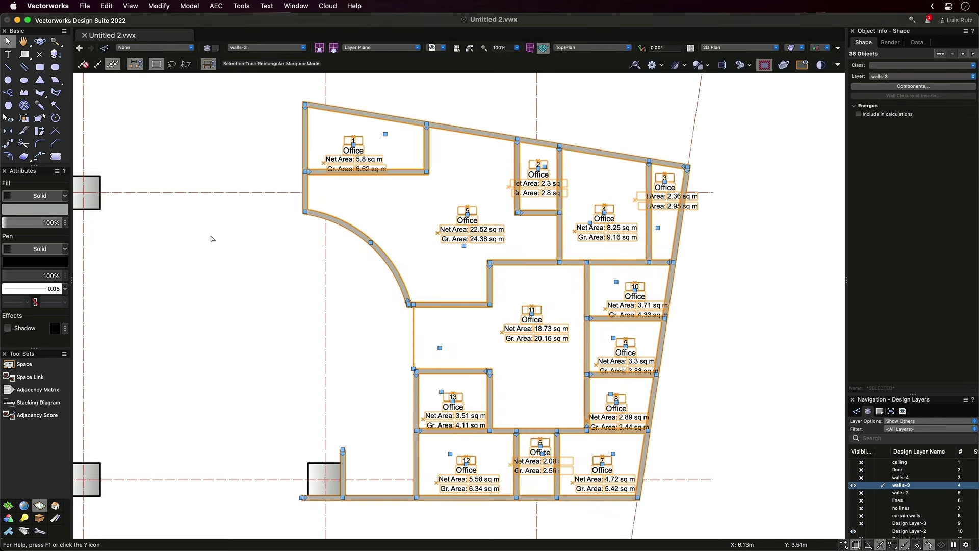
left_click(212, 239)
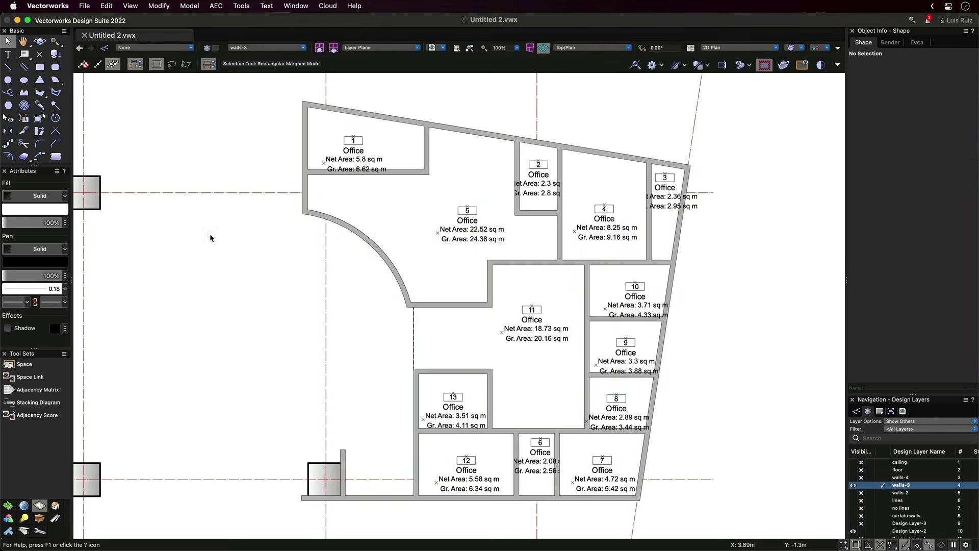
Offset the right exterior wall outward by dragging it.
left_click(663, 348)
left_click_drag(664, 349, 801, 358)
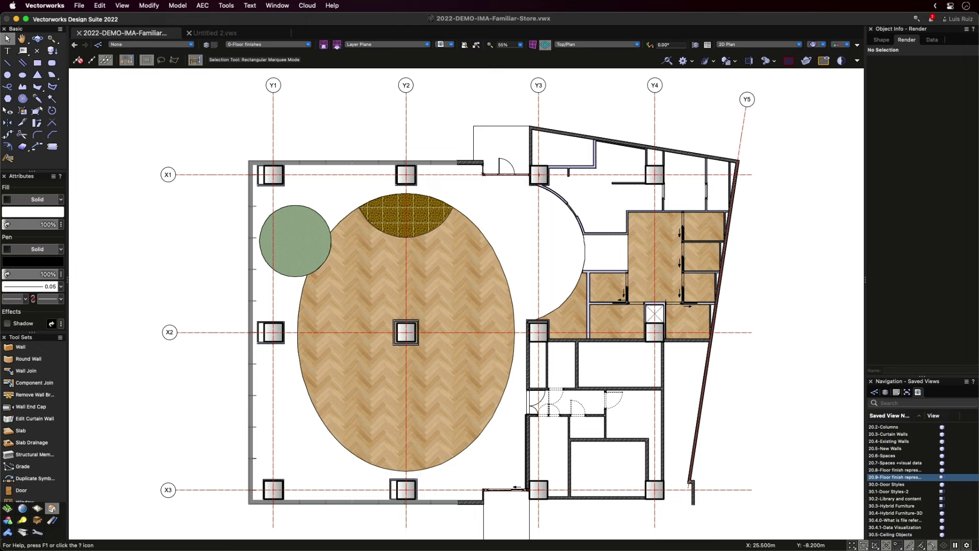
Switch to the Untitled 2.vwx document tab with Ctrl+Tab.
key("ctrl+Tab")
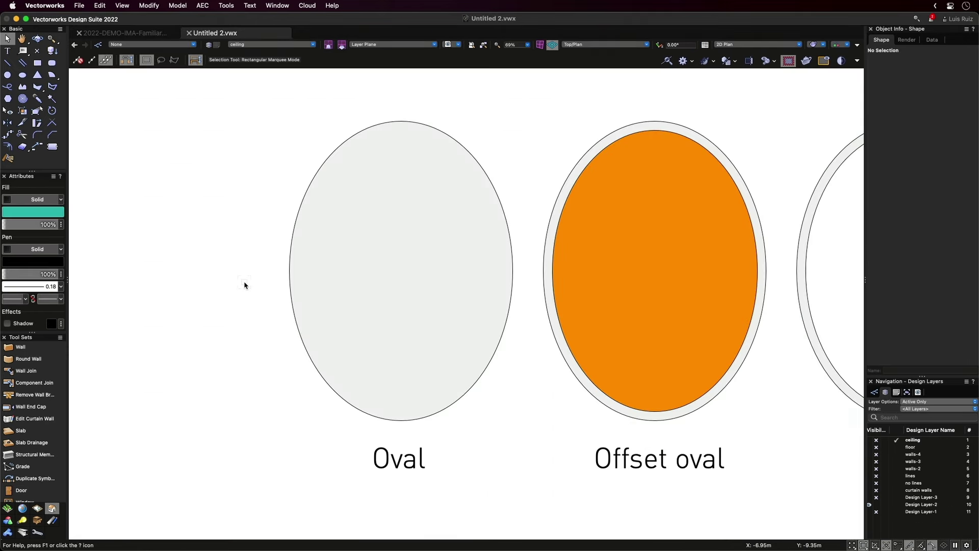
Offset the plain oval 0.4 m inward with the Offset tool.
left_click(317, 324)
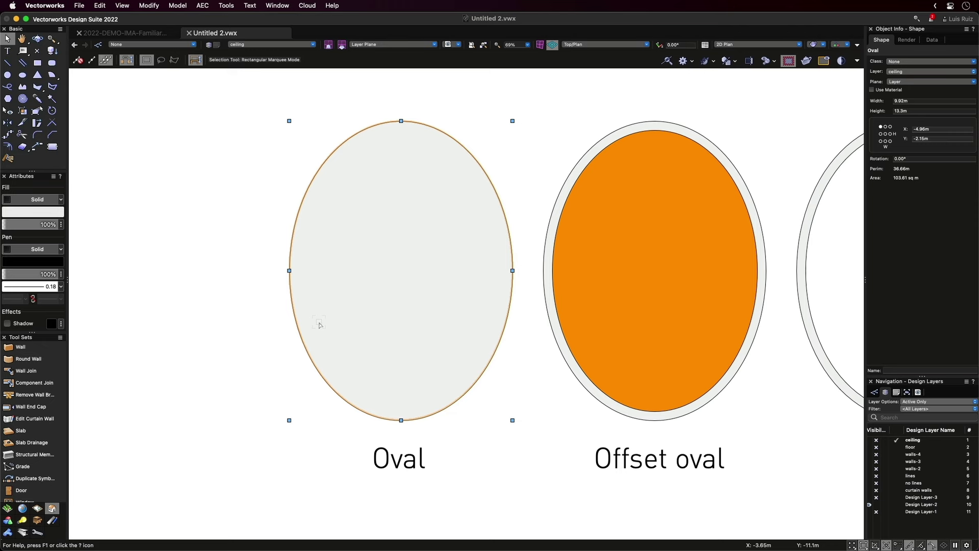
left_click(8, 146)
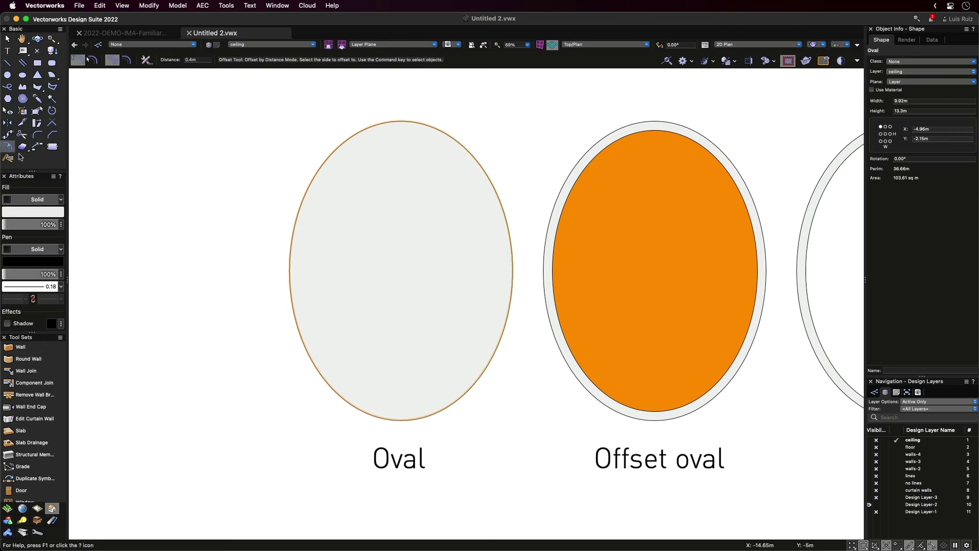
left_click(199, 60)
type(".40")
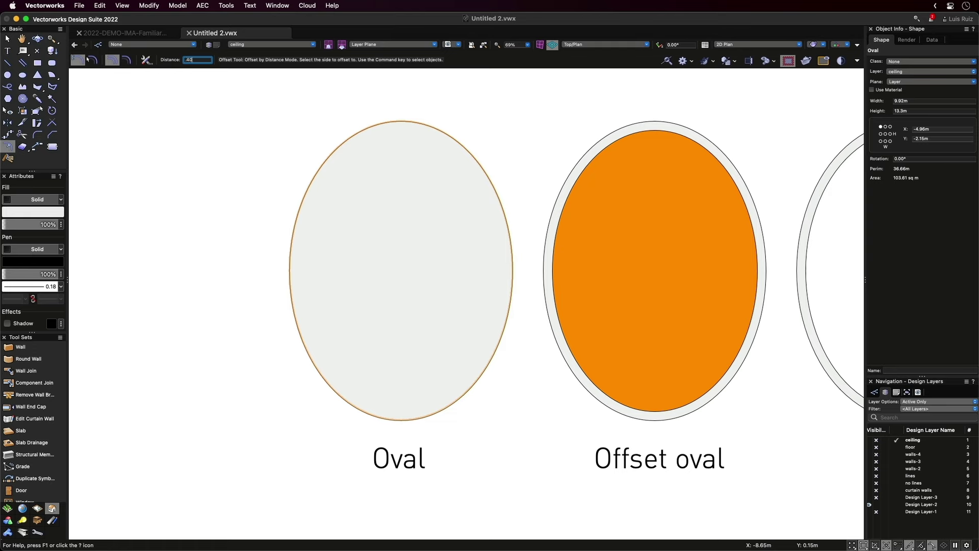
key("Return")
left_click(356, 224)
key("x")
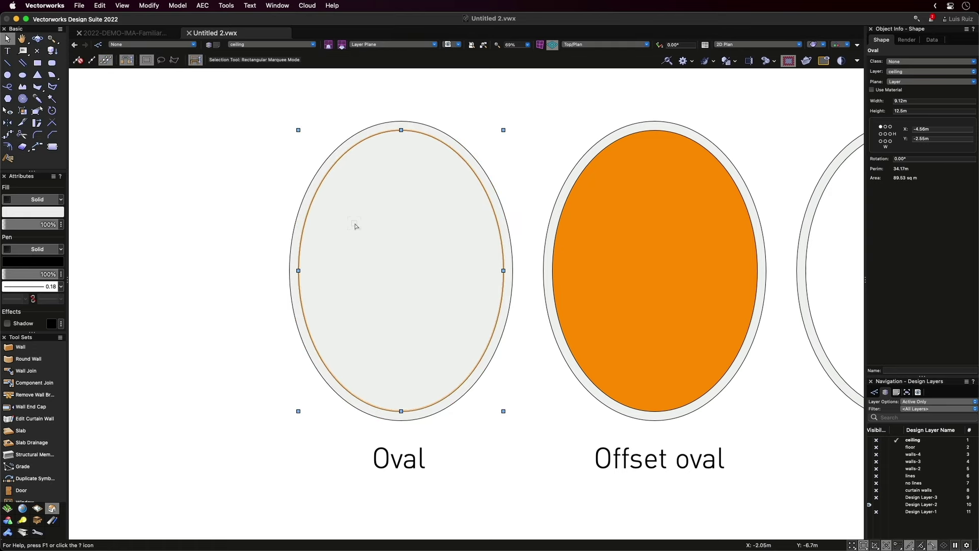
Select both ovals of the offset sample and Clip Surface to cut out the orange centre.
scroll(444, 354, "right", 5)
left_click(446, 371)
left_click(446, 370, "shift")
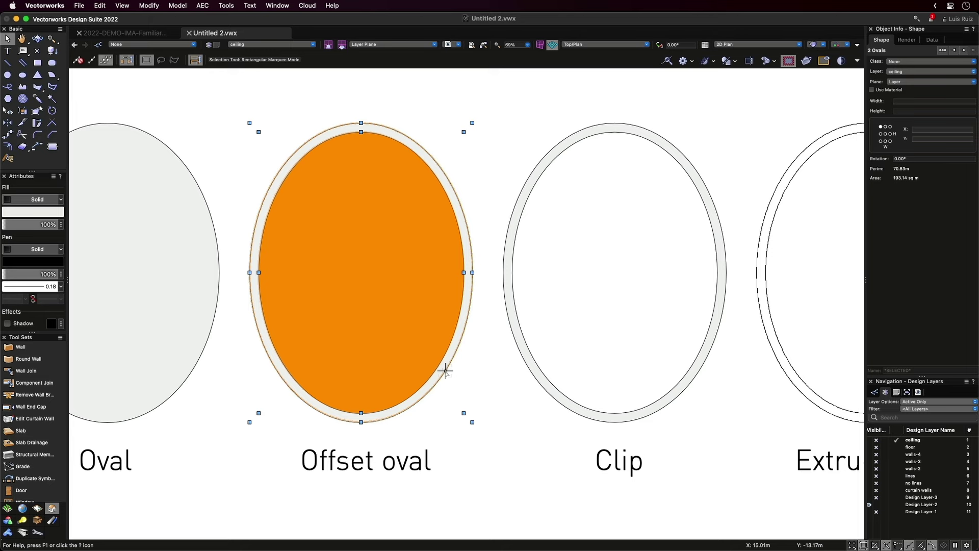
right_click(360, 252)
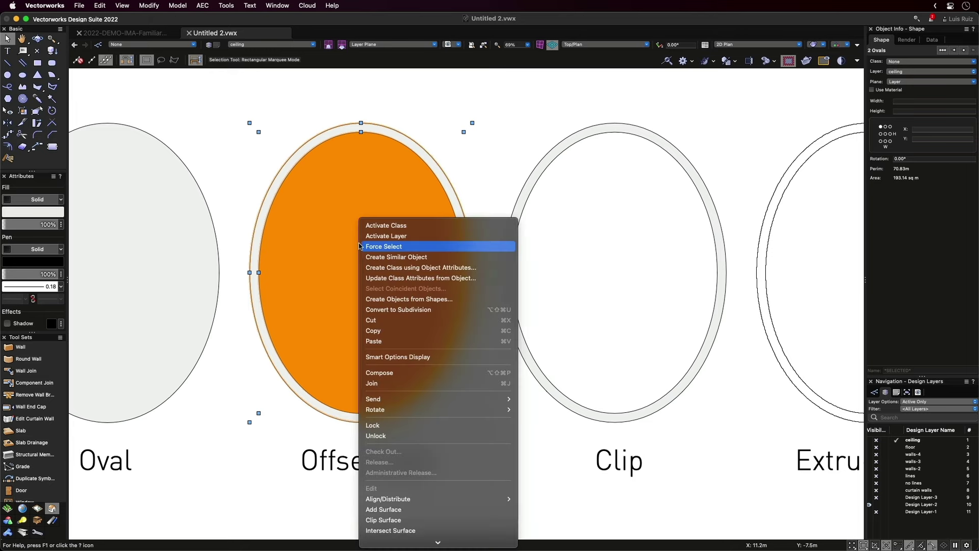
left_click(429, 519)
left_click(394, 341)
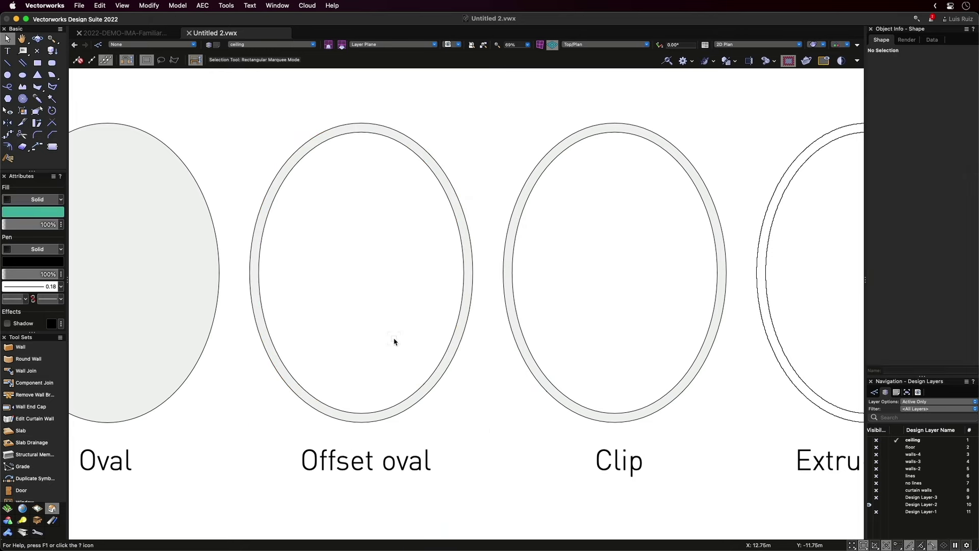
Select the Clip ring and view it up close in Right Isometric.
left_click_drag(718, 424, 468, 424)
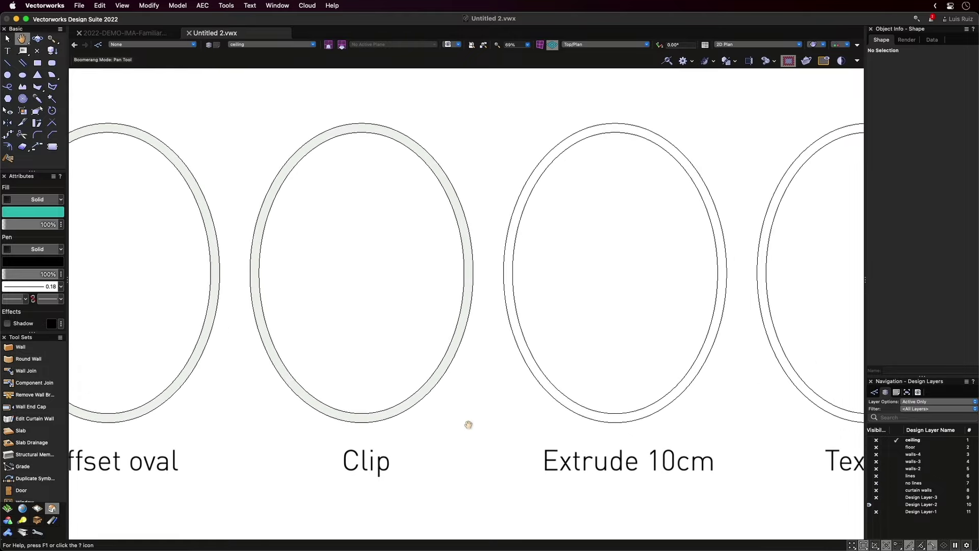
left_click(424, 401)
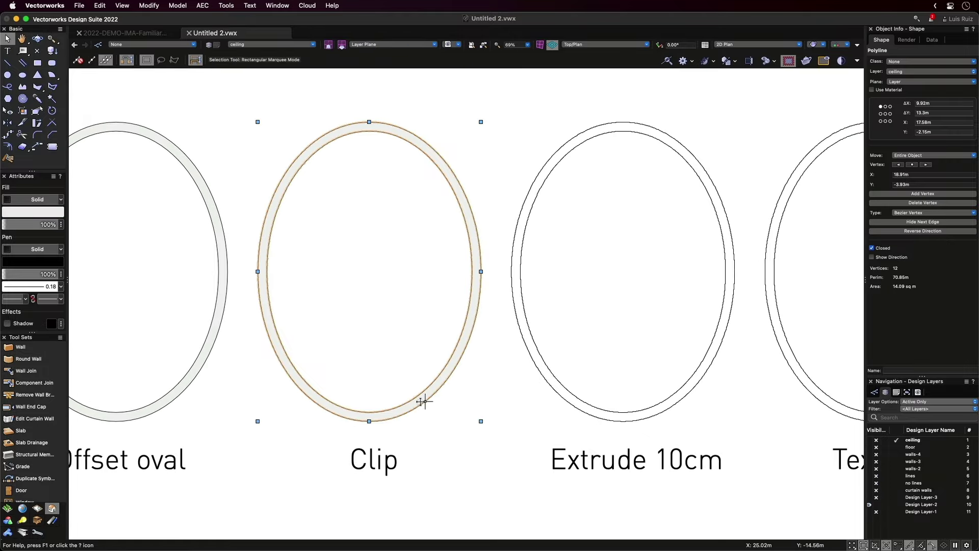
key("3")
key("c")
scroll(649, 444, "up", 3)
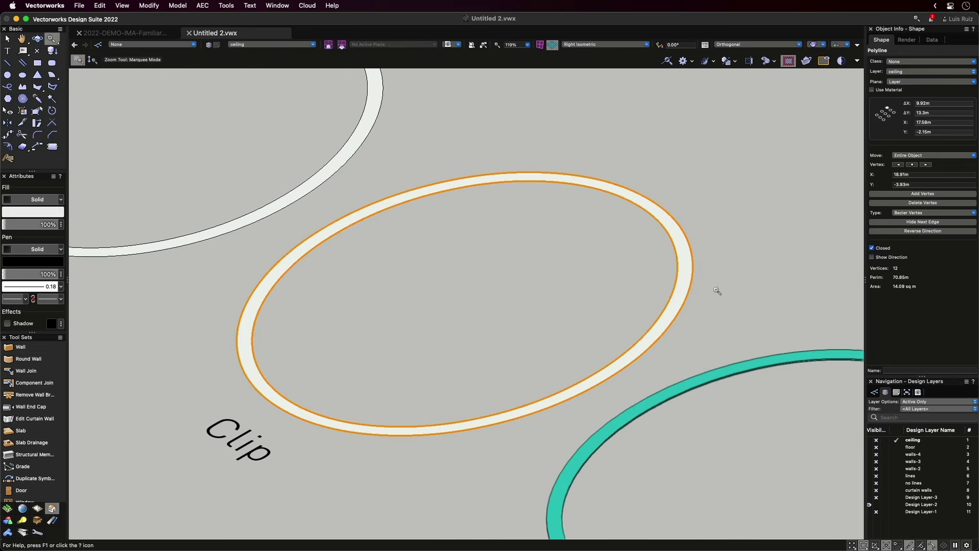
key("x")
Push/Pull the ring's face up by 0.1 m.
key("alt+3")
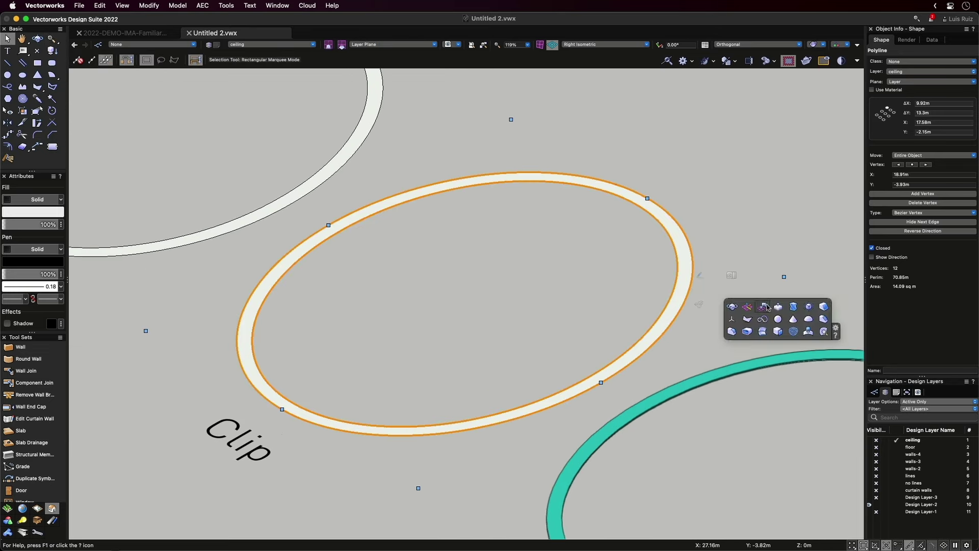
left_click(778, 307)
left_click(684, 243)
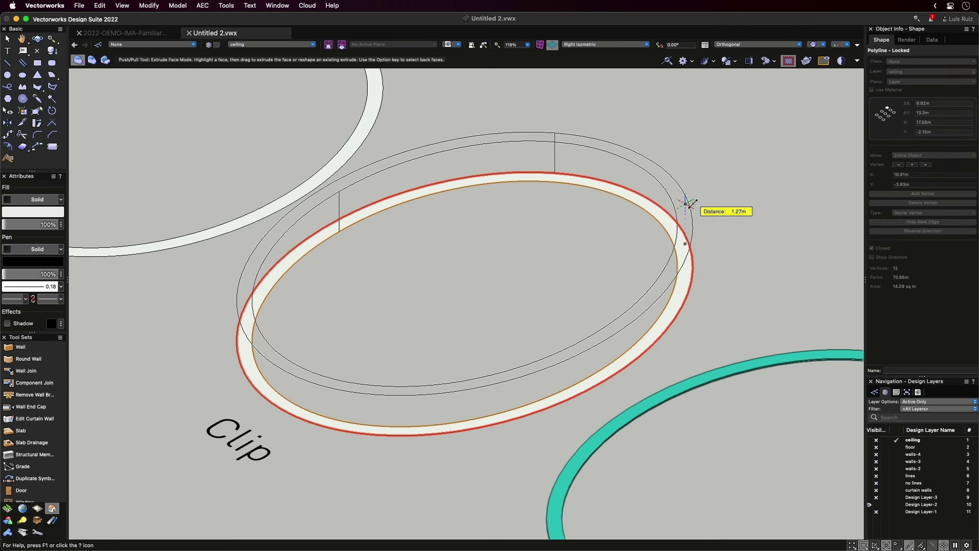
type("0.1")
key("Return")
key("x")
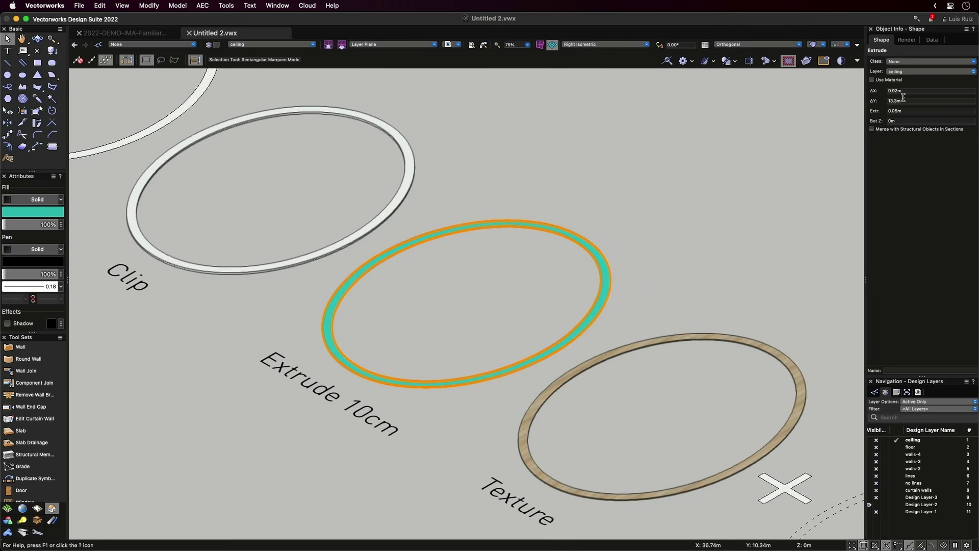
In Object Info > Render, assign the Laminated vertical wood texture to the ring, then return to Top/Plan.
left_click(913, 41)
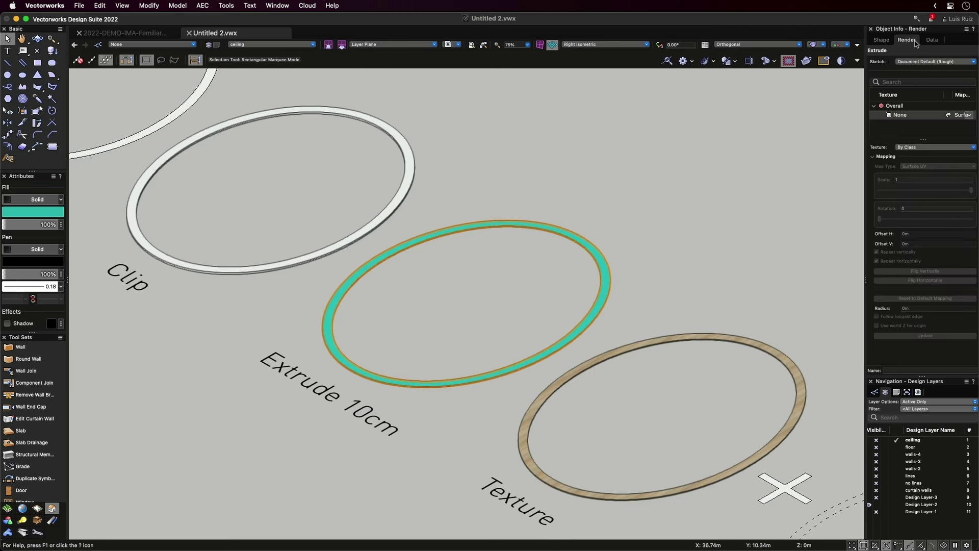
left_click(915, 148)
left_click(916, 174)
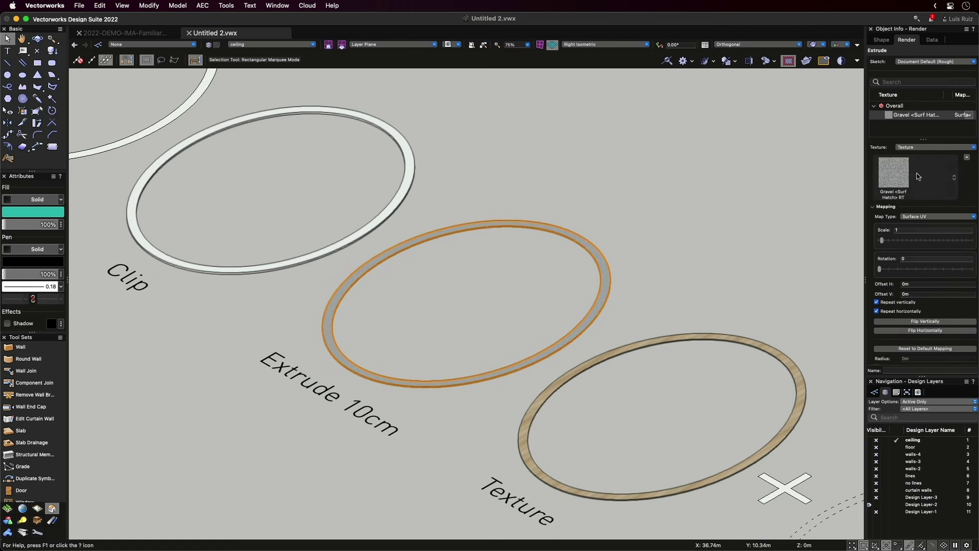
left_click(916, 174)
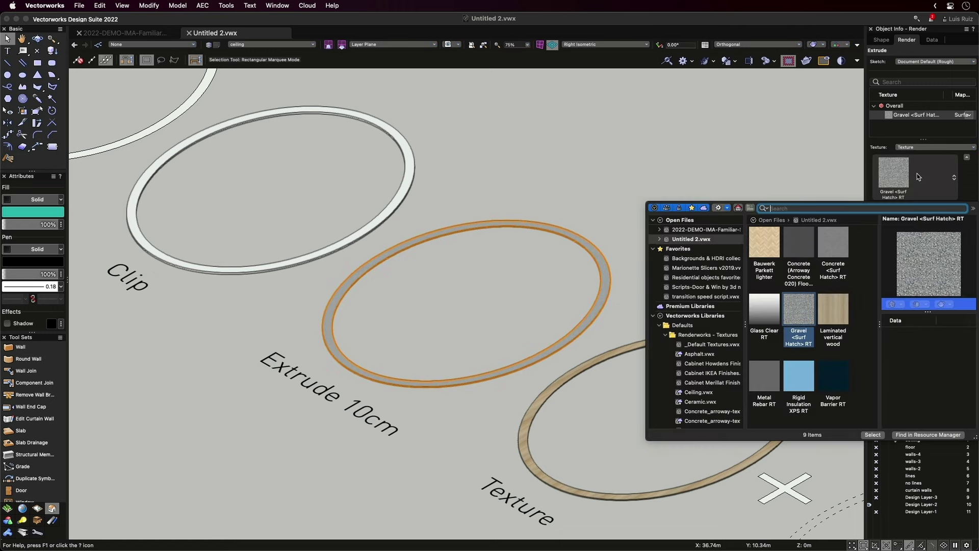
double_click(840, 302)
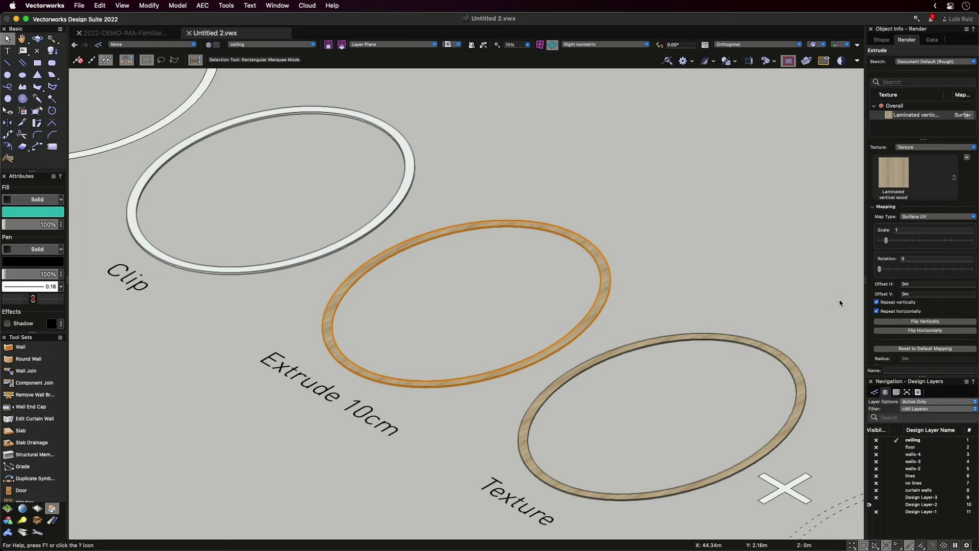
left_click(686, 274)
key("F5")
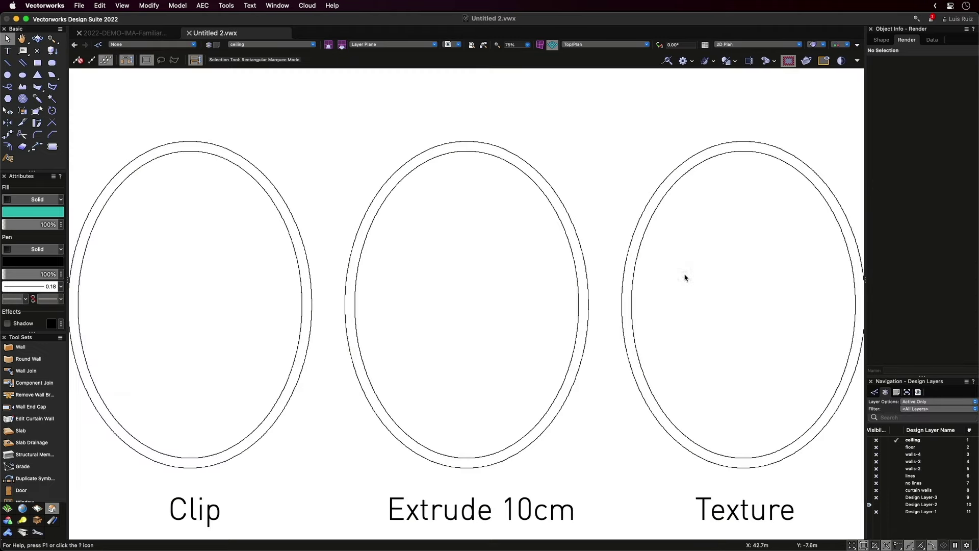
Bring the Texture and 2D dashed lines samples into view and inspect the ring and dashed oval.
middle_click_drag(699, 280, 253, 244)
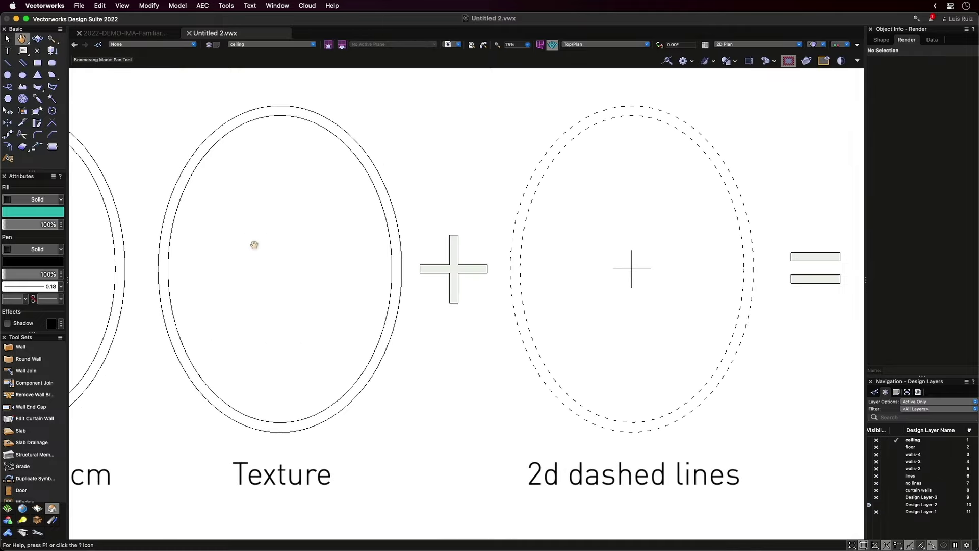
left_click(384, 354)
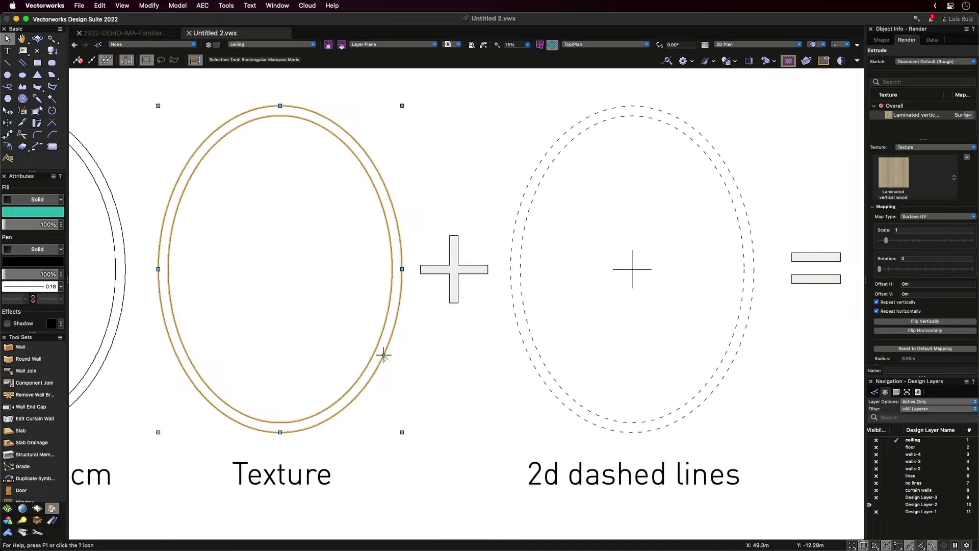
left_click(565, 404)
left_click(631, 273)
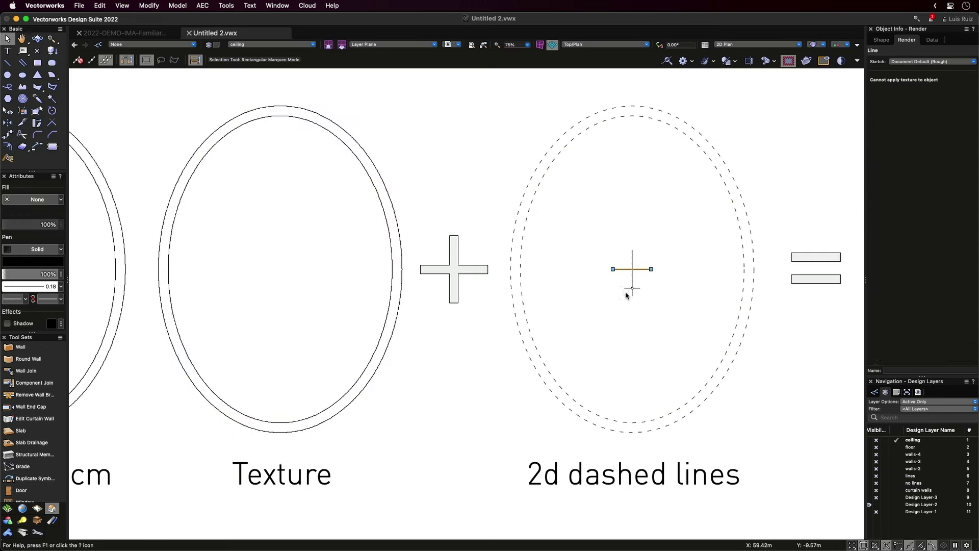
Create a symbol from the textured ring and check it in Right Isometric and Top/Plan.
scroll(578, 366, "down", 2)
left_click_drag(105, 148, 307, 424)
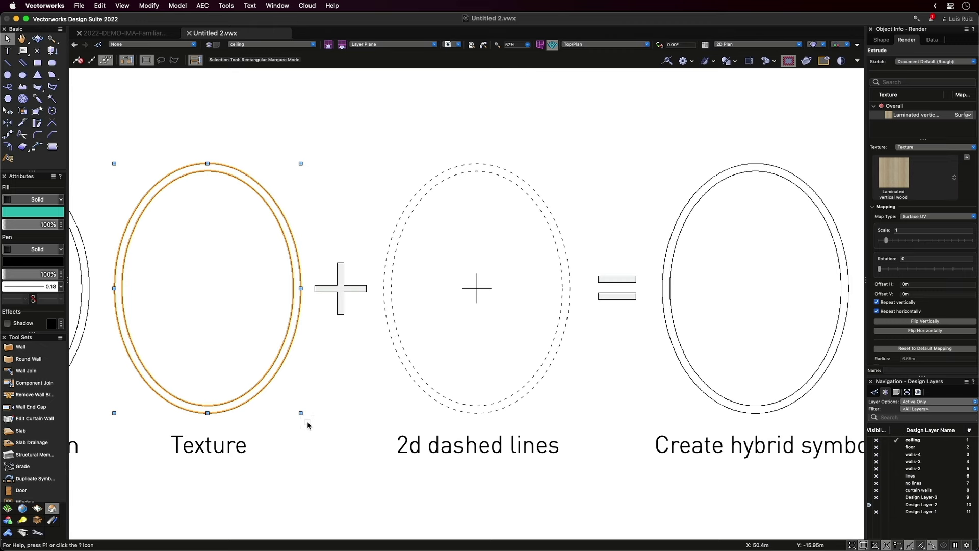
left_click(149, 6)
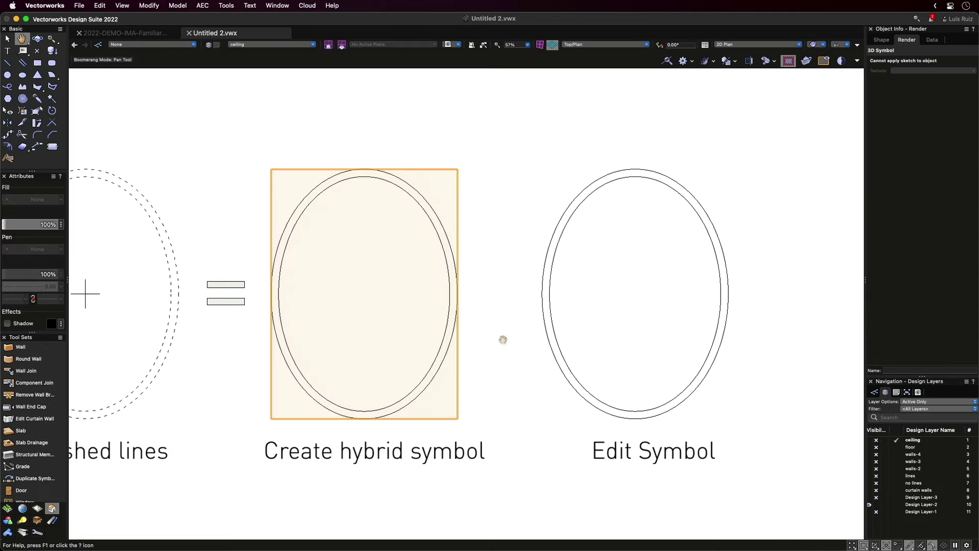
key("space")
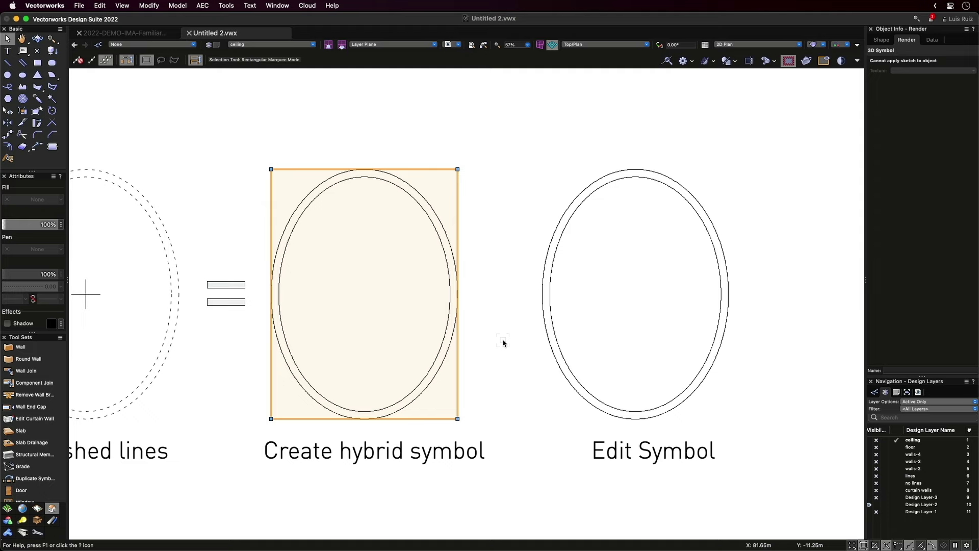
key("super+3")
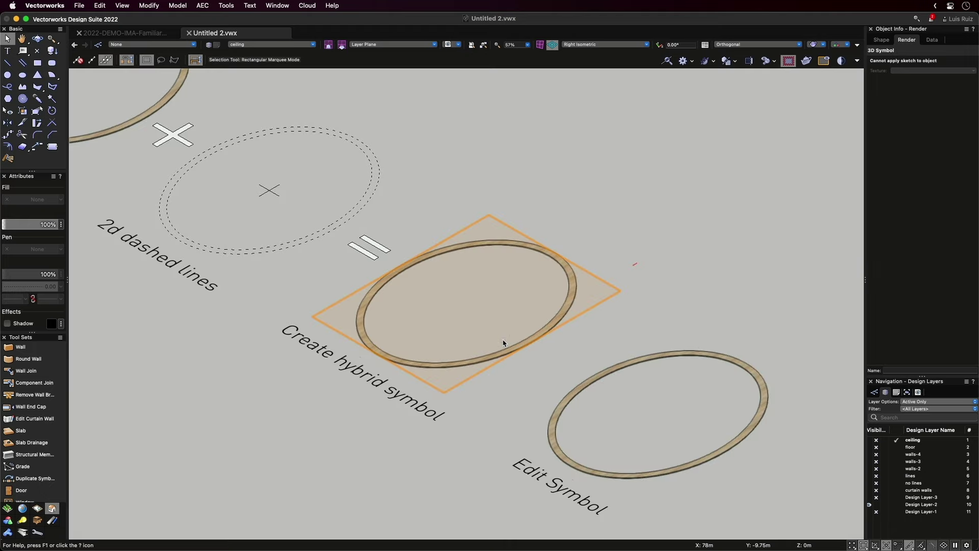
key("F5")
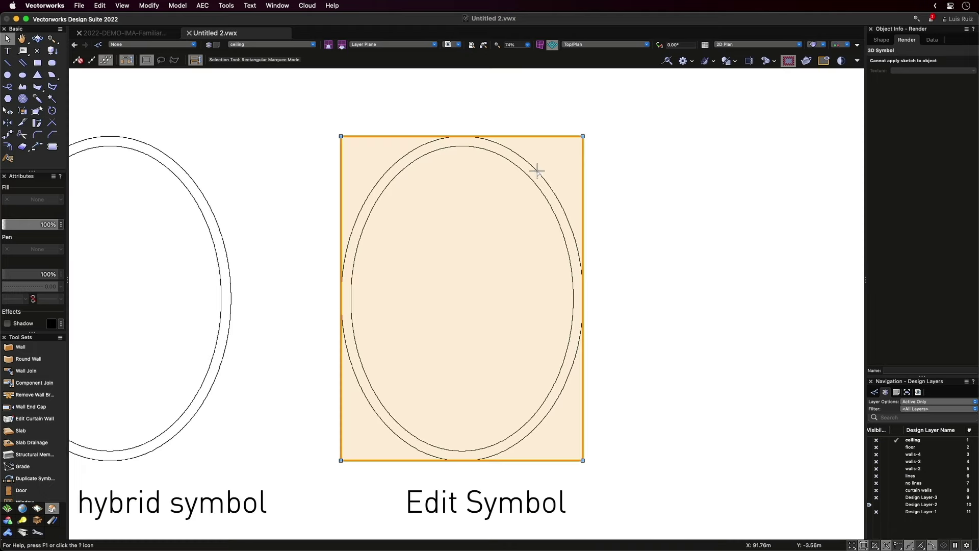
Edit the symbol's Top component with 3D shown behind, shifting all its 2D graphics slightly up-left.
right_click(536, 172)
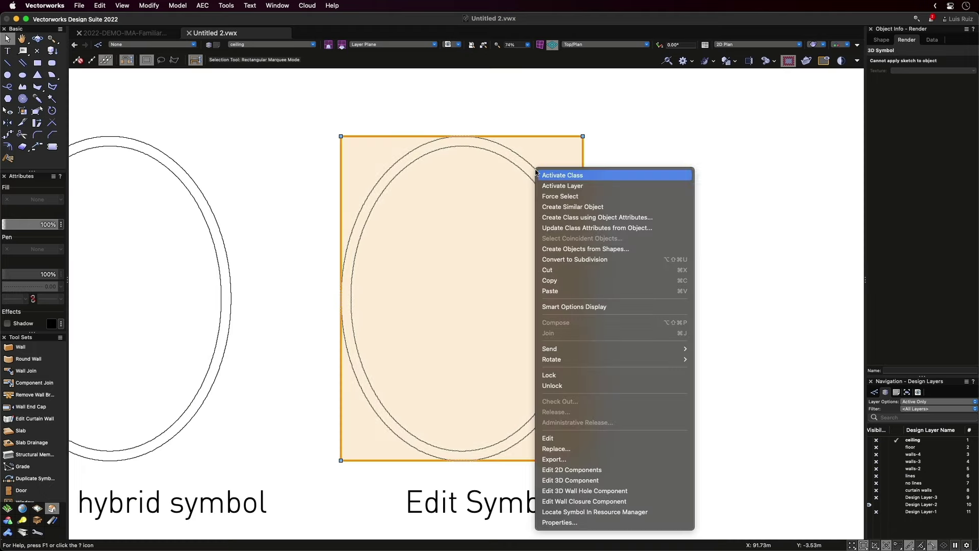
left_click(559, 439)
left_click(574, 241)
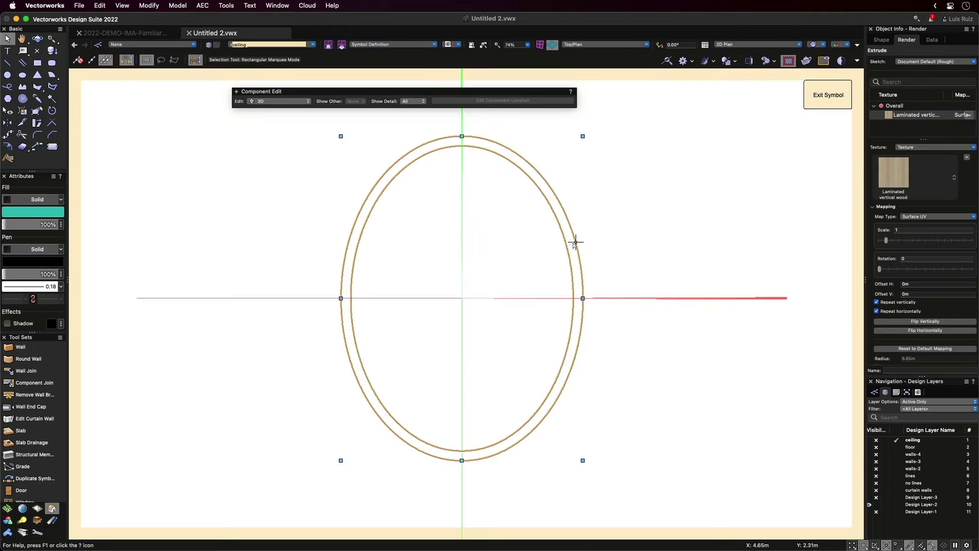
left_click(275, 101)
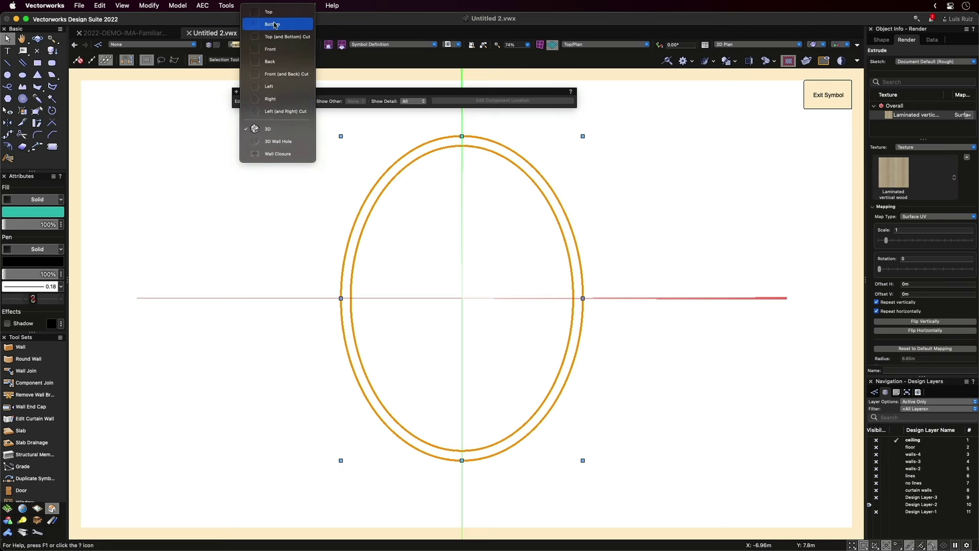
left_click(272, 15)
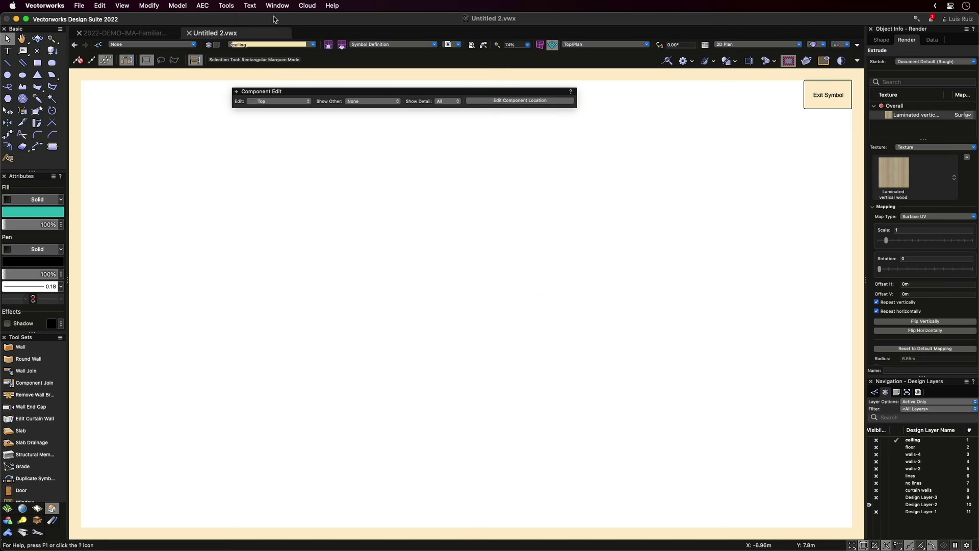
left_click(372, 101)
left_click(363, 127)
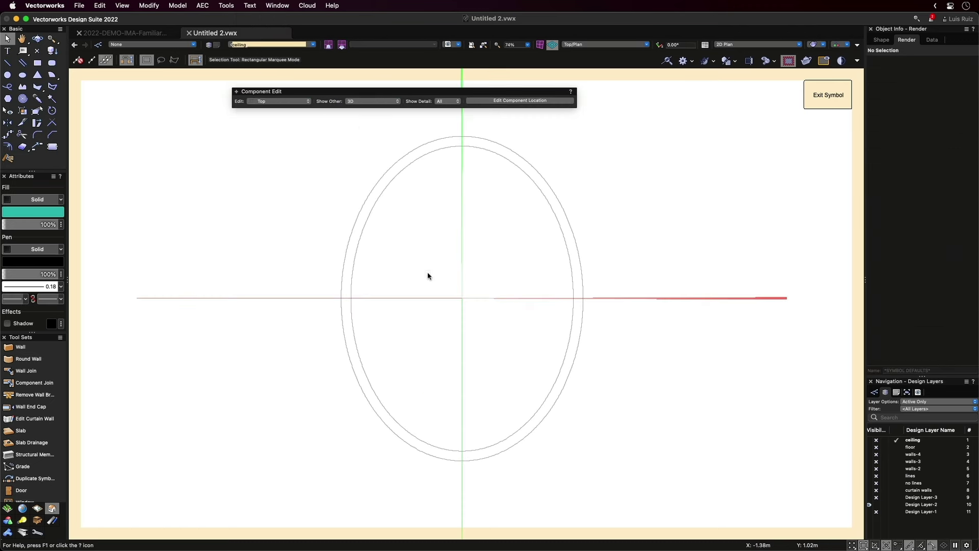
key("super+a")
left_click_drag(465, 305, 462, 300)
left_click(470, 329)
Exit the symbol, reselect the Edit Symbol object, and switch to Right Isometric view.
left_click(825, 100)
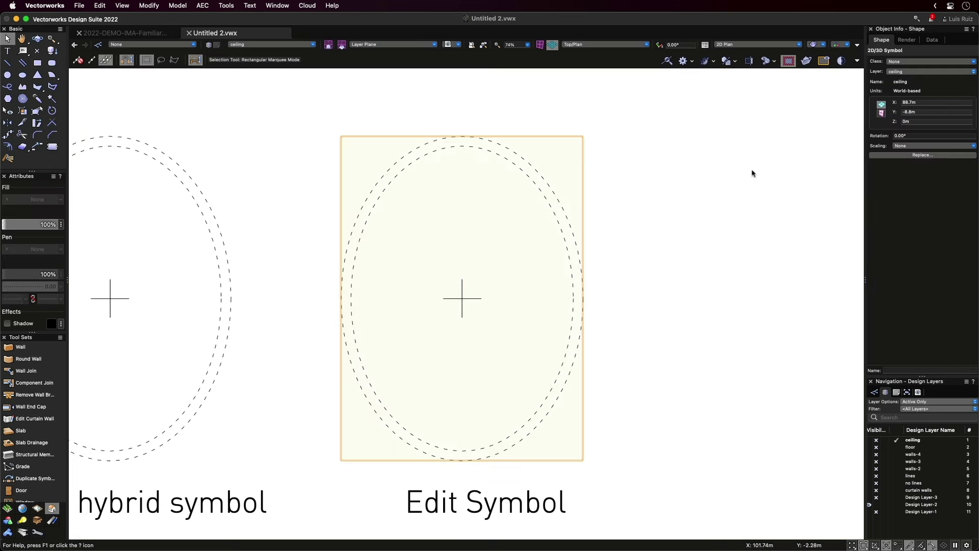
left_click(647, 324)
left_click(582, 323)
key("3")
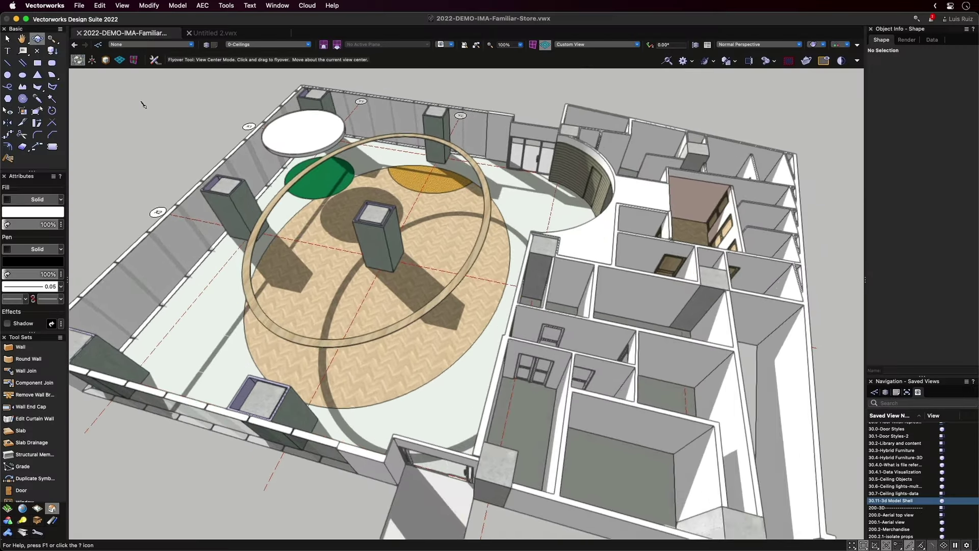
Orbit around the store model toward the ceiling ring, then return to the Selection tool.
left_click_drag(143, 106, 876, 108)
left_click_drag(211, 315, 109, 89)
key("x")
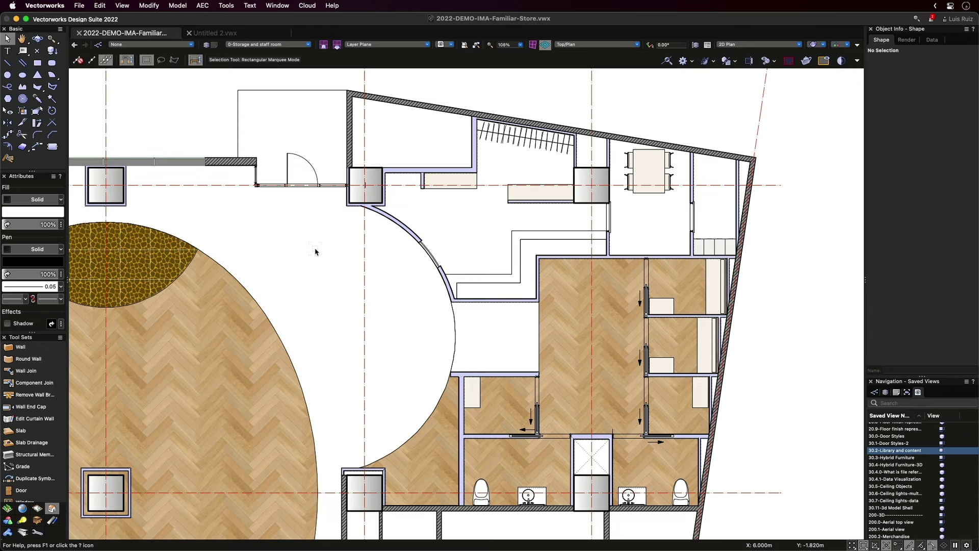
key("super+r")
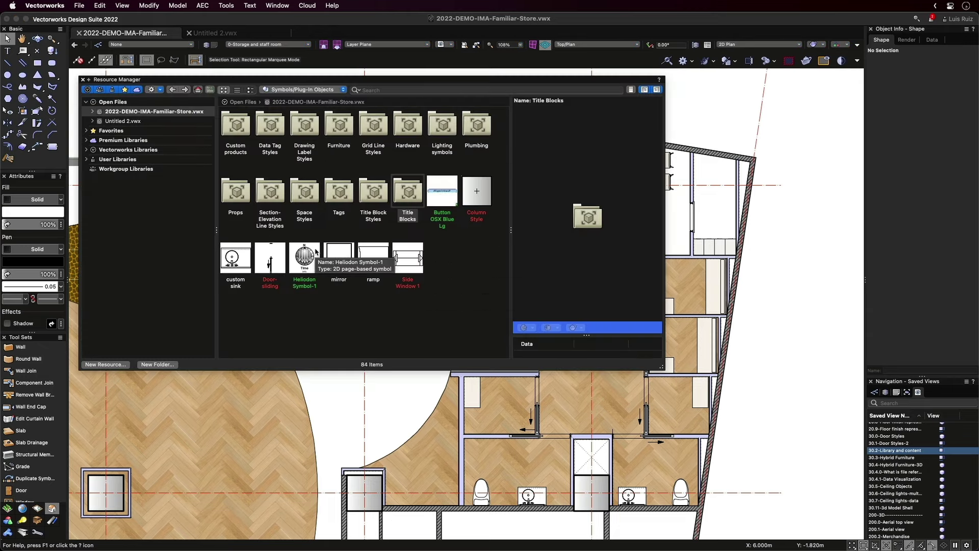
left_click(395, 90)
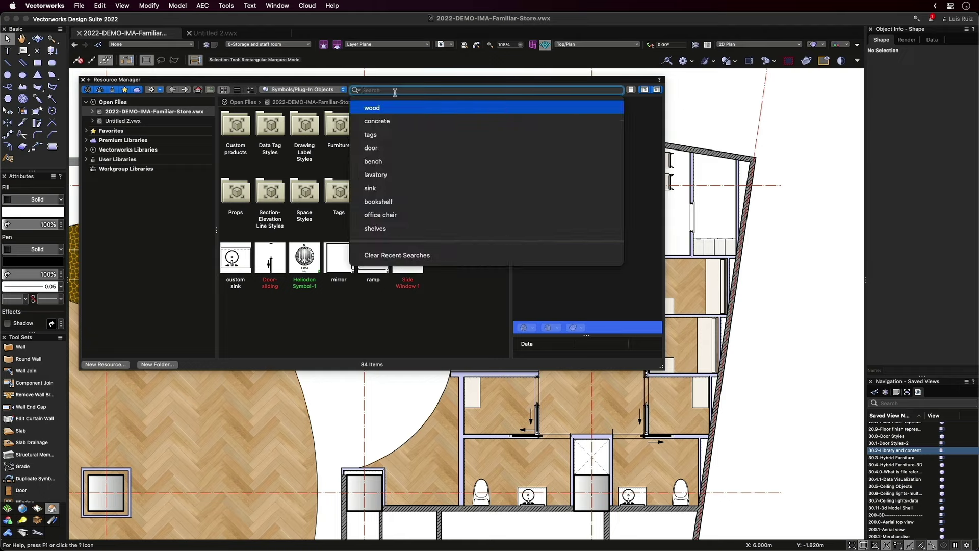
type("chairs")
key("Return")
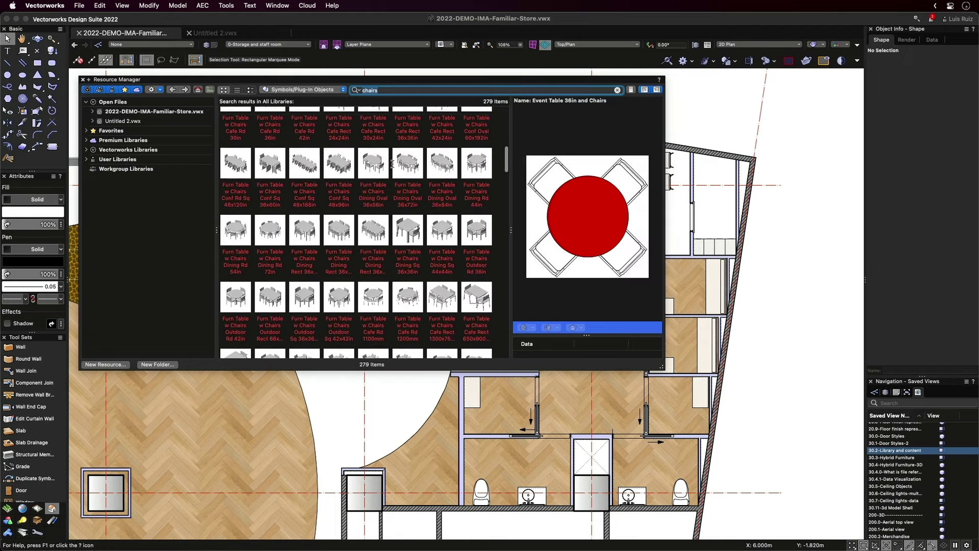
scroll(392, 164, "down", 10)
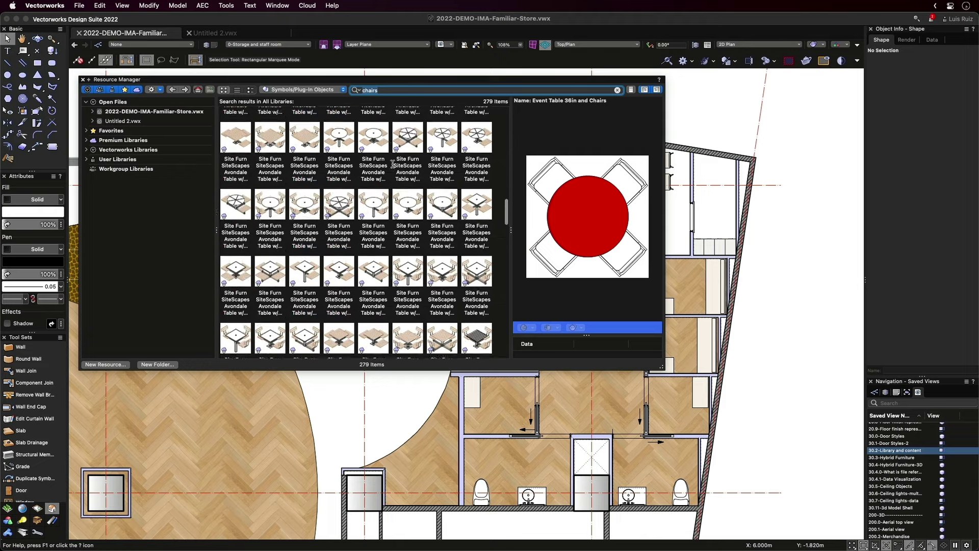
scroll(392, 164, "down", 10)
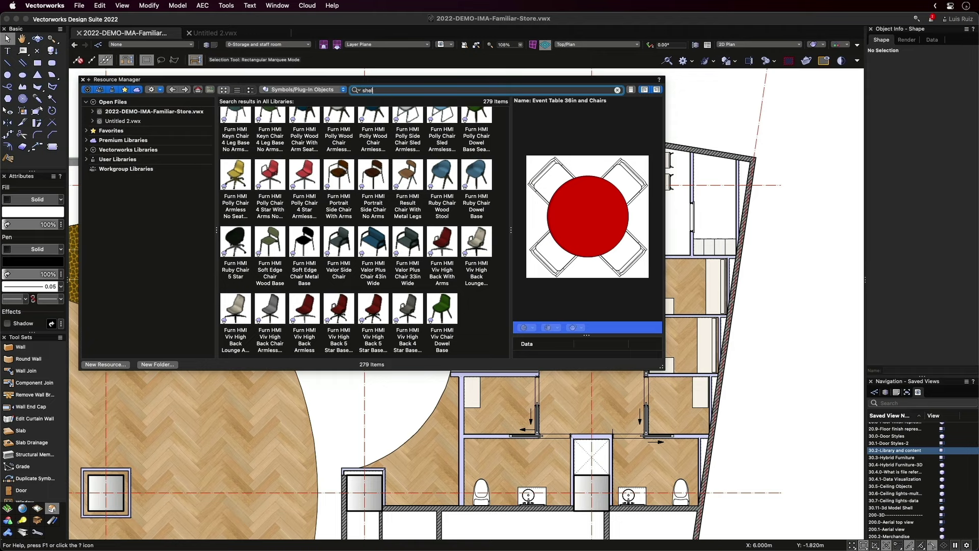
type("ves")
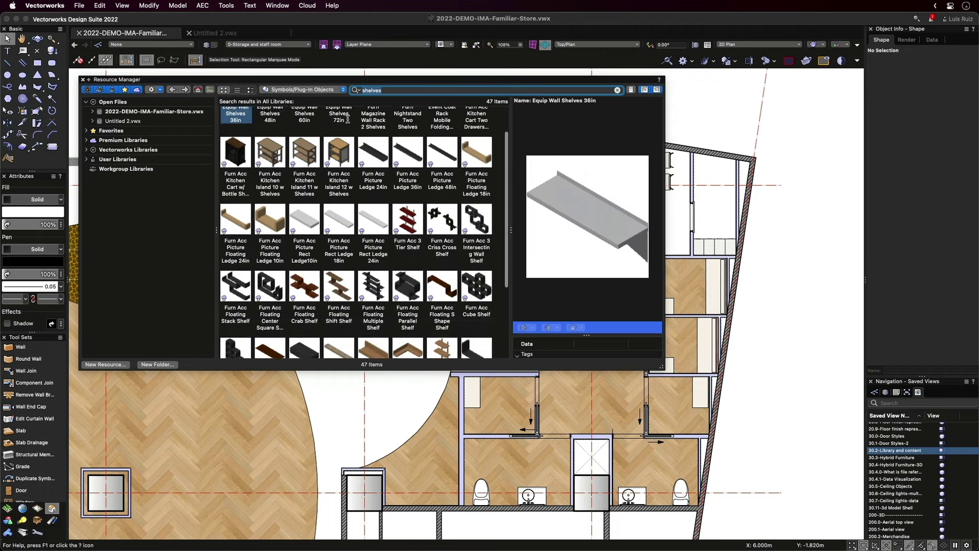
double_click(406, 95)
type("wc")
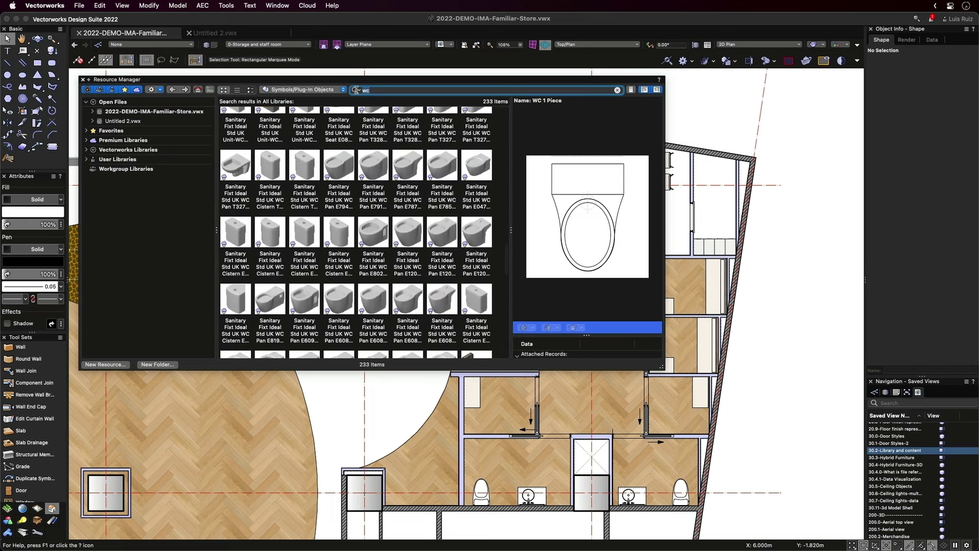
key("super+r")
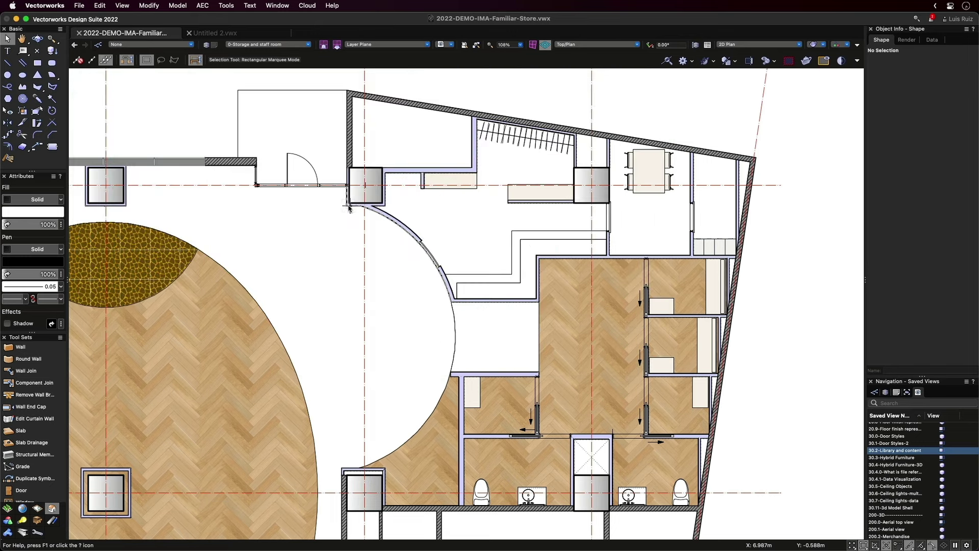
Fly the store plan into a rotating 3D view of the ceiling lights.
middle_click_drag(349, 208, 349, 208, "shift")
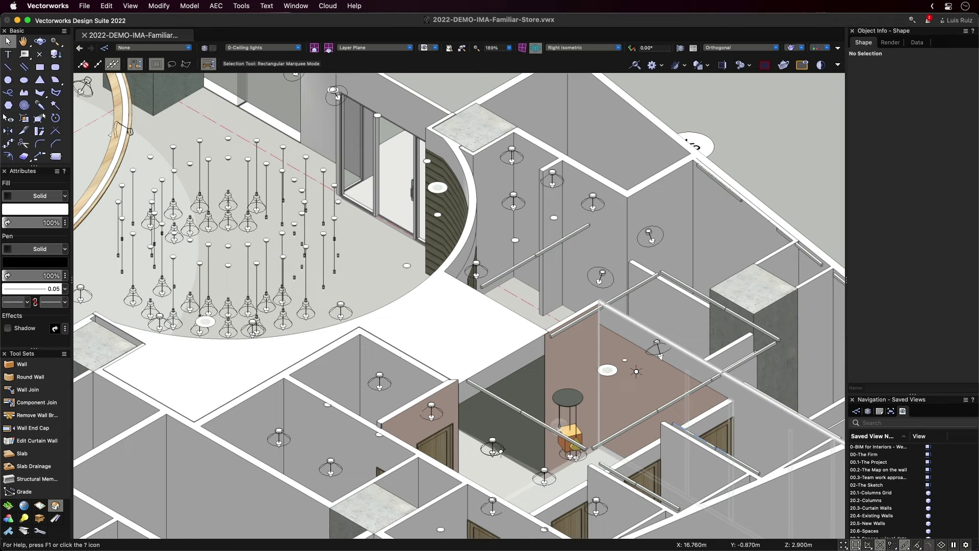
Switch to Top/Plan and zoom in closely on a single ceiling light symbol.
key("F5")
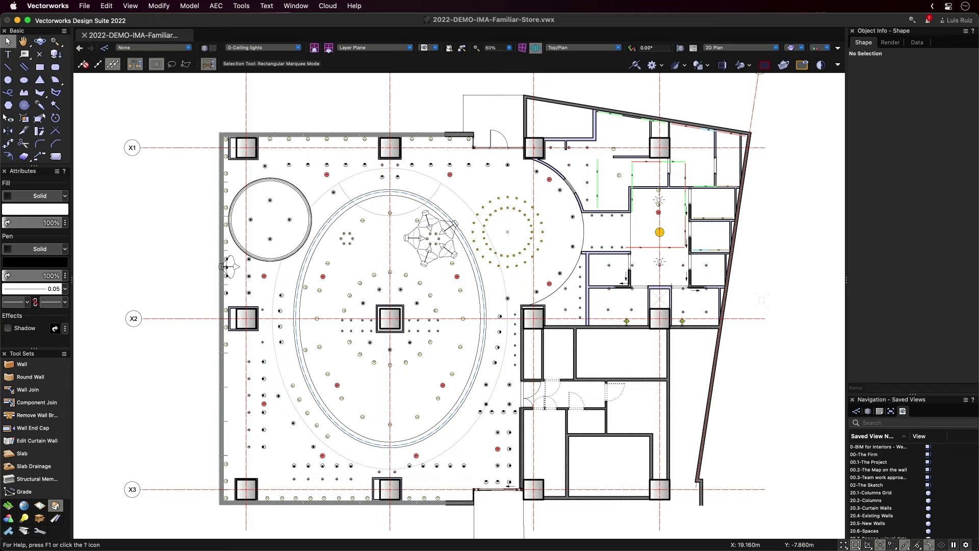
scroll(701, 112, "up", 3)
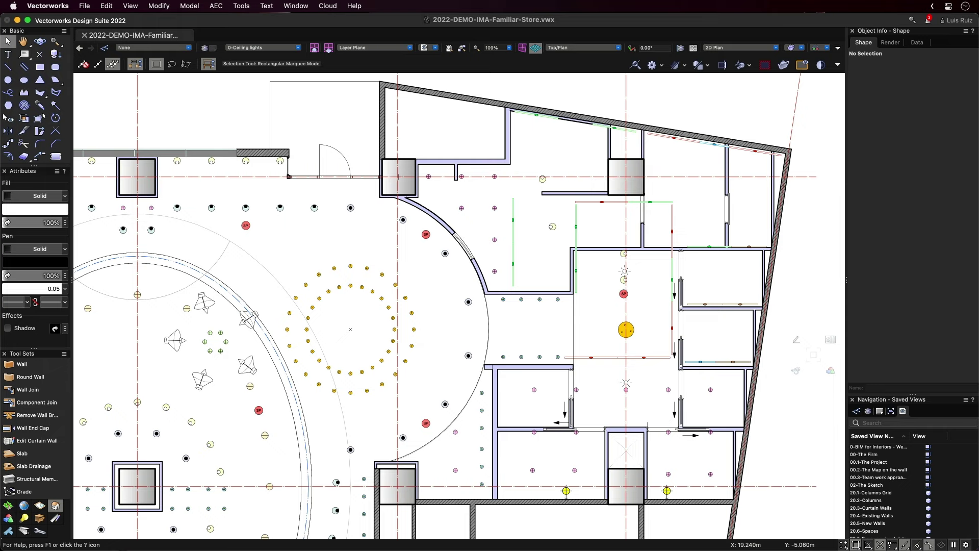
scroll(459, 306, "up", 2)
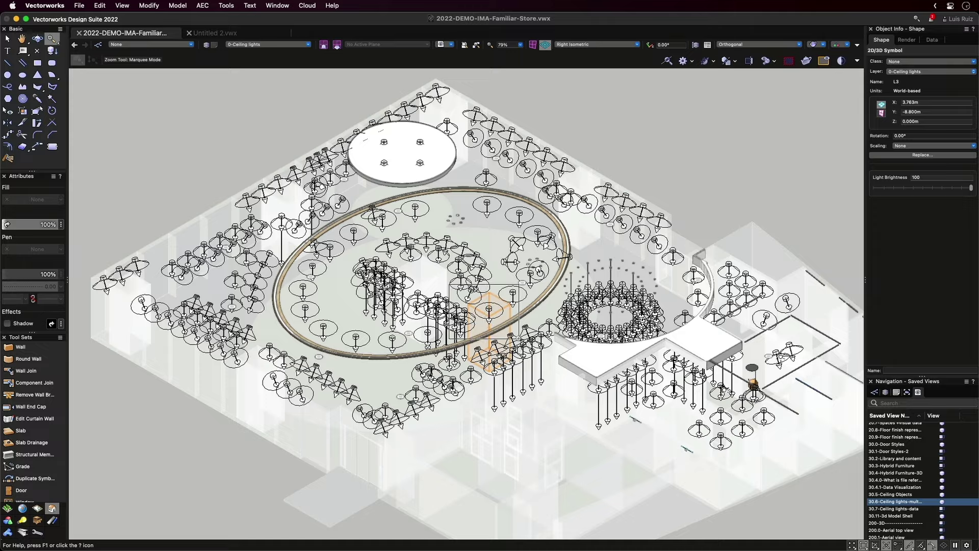
left_click_drag(518, 339, 519, 340)
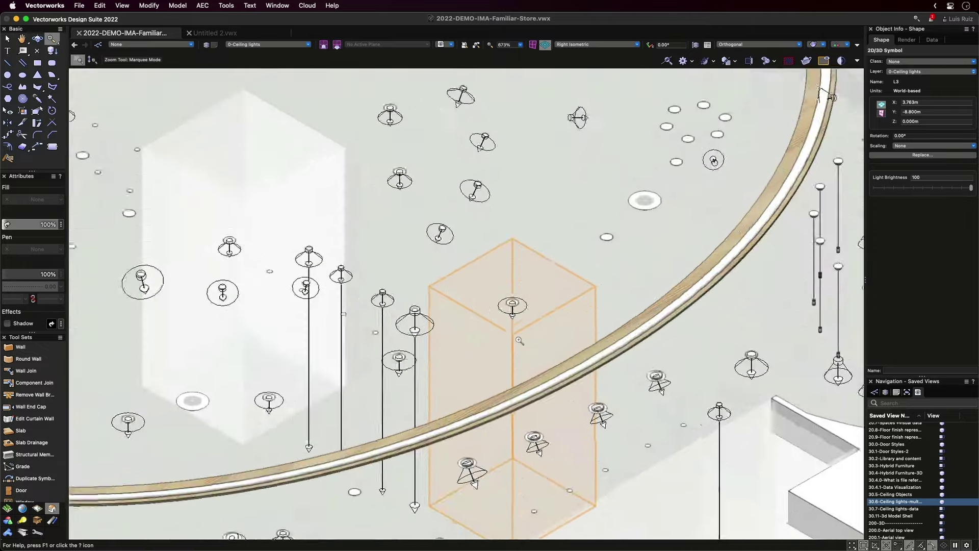
Open the ceiling light symbol, zoom in on it, and select its diffuser disc.
key("x")
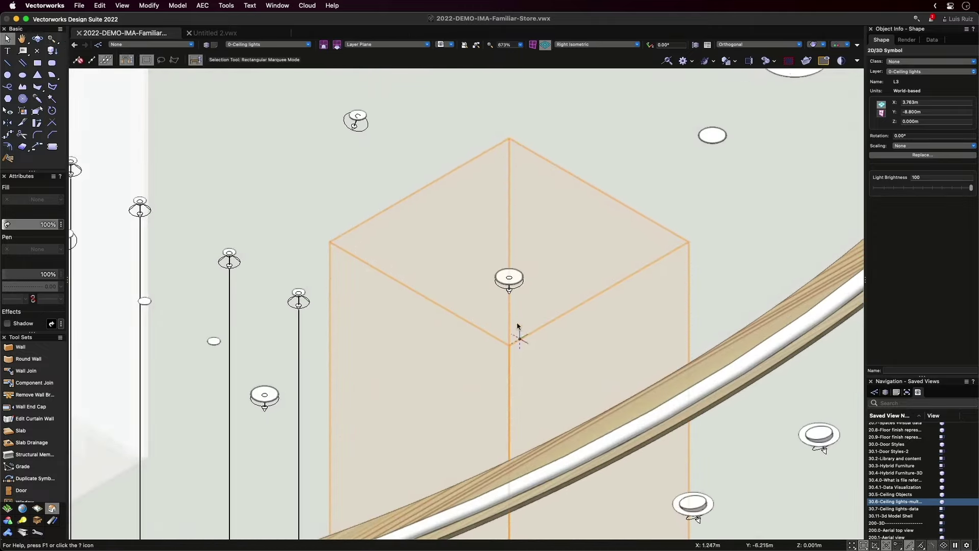
double_click(508, 286)
key("c")
left_click_drag(484, 258, 546, 317)
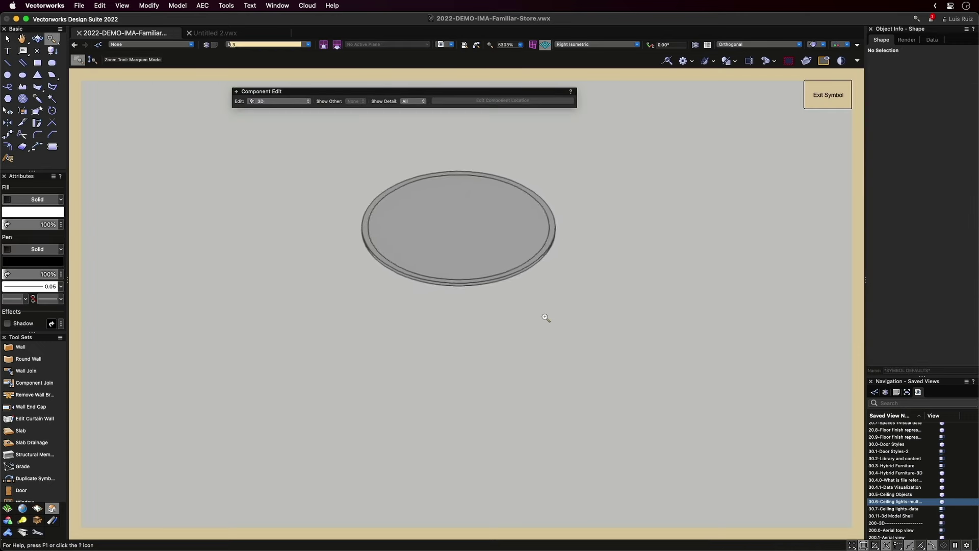
key("x")
left_click(442, 247)
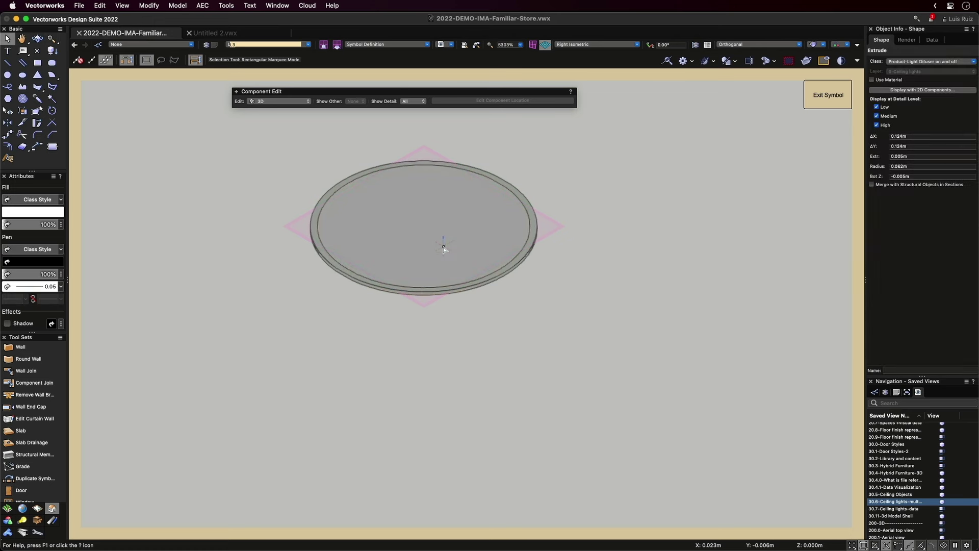
Tilt the view to see the disc's underside and zoom in further on it.
left_click(38, 38)
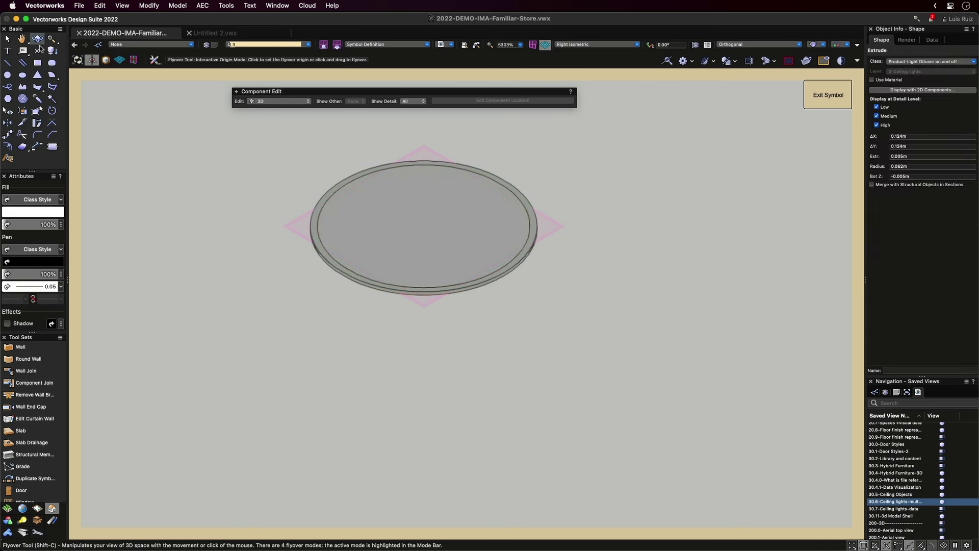
mouse_move(434, 282)
left_mouse_down()
mouse_move(426, 144)
mouse_move(477, 310)
mouse_move(437, 225)
left_mouse_up()
key("c")
left_click_drag(299, 218, 601, 382)
Select the light source, browse its colour in the My Rendering Lights palette, then exit the symbol.
key("x")
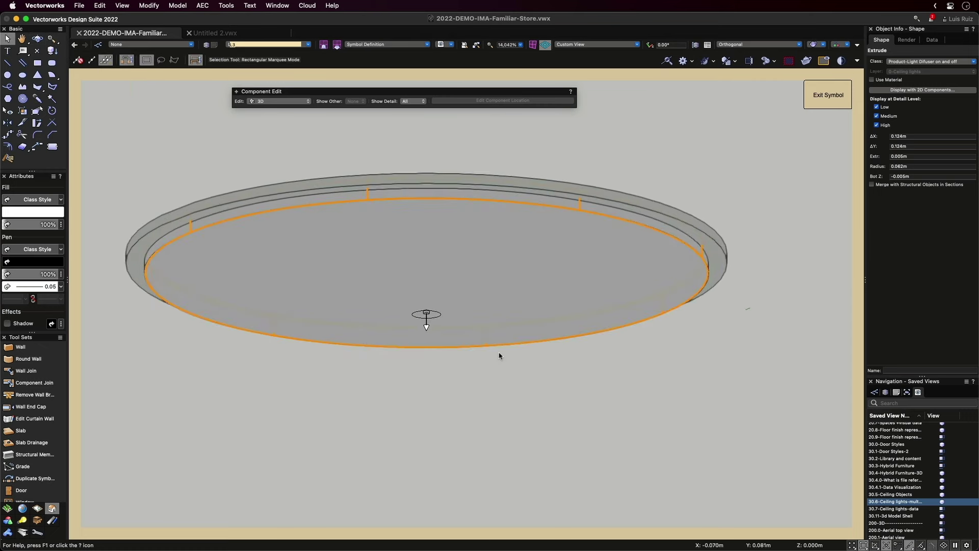
left_click(426, 313)
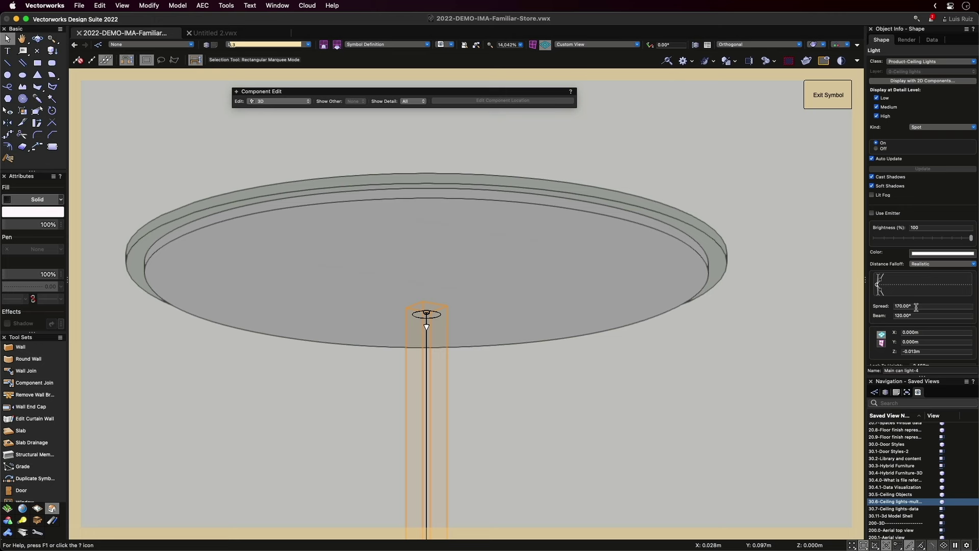
left_click(927, 256)
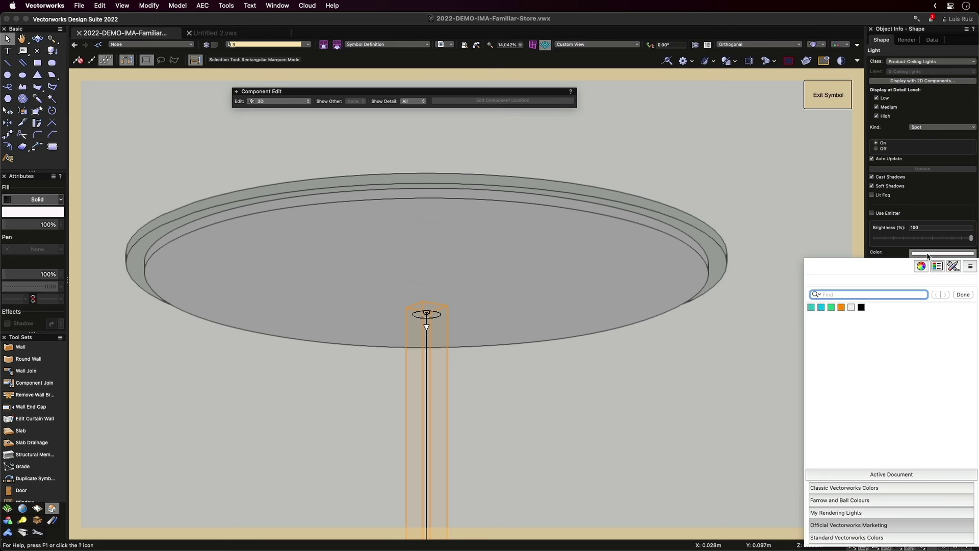
left_click(872, 512)
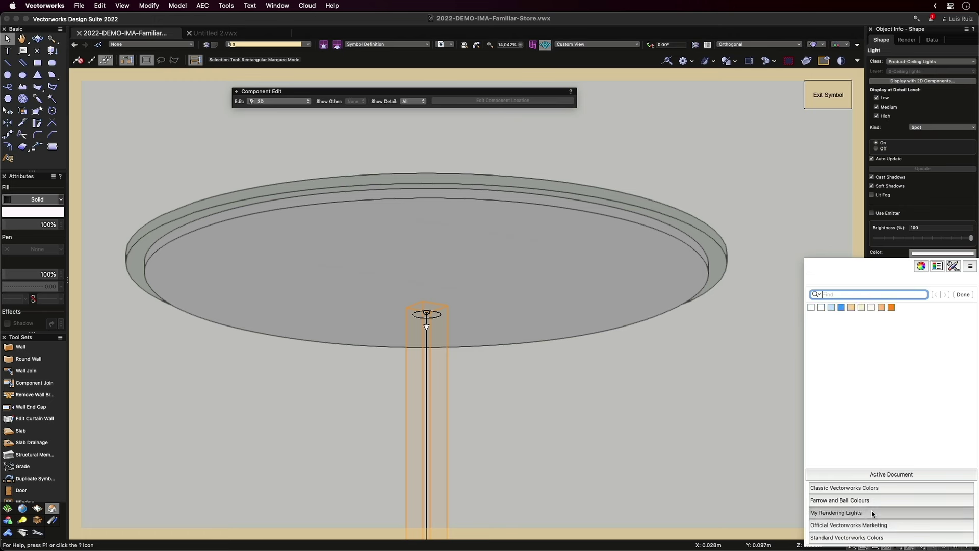
left_click(897, 254)
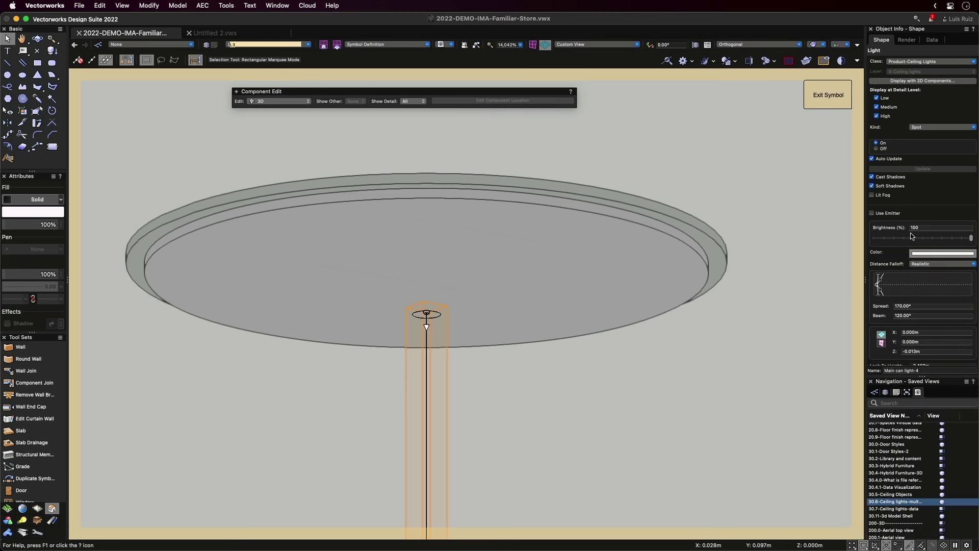
left_click(827, 95)
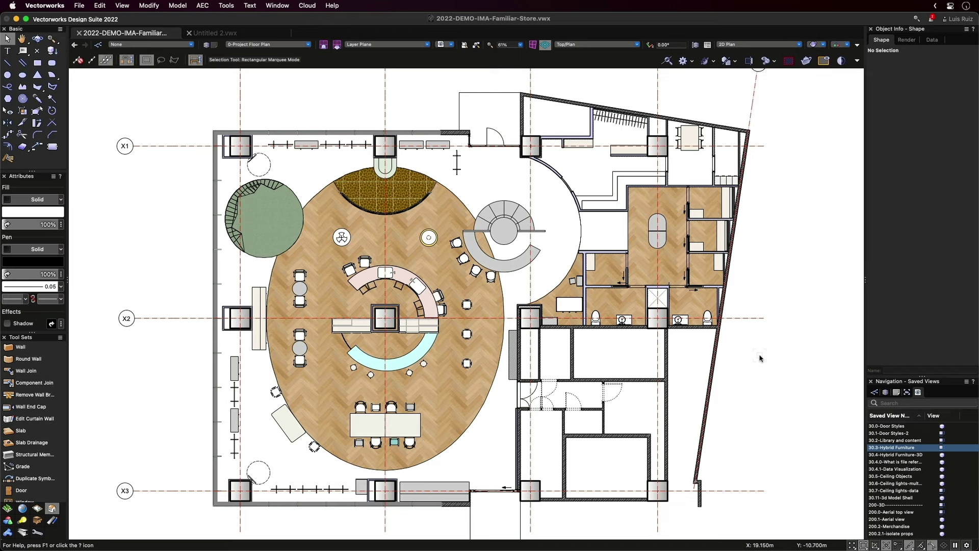
Zoom in on the centre of the store floor plan.
key("c")
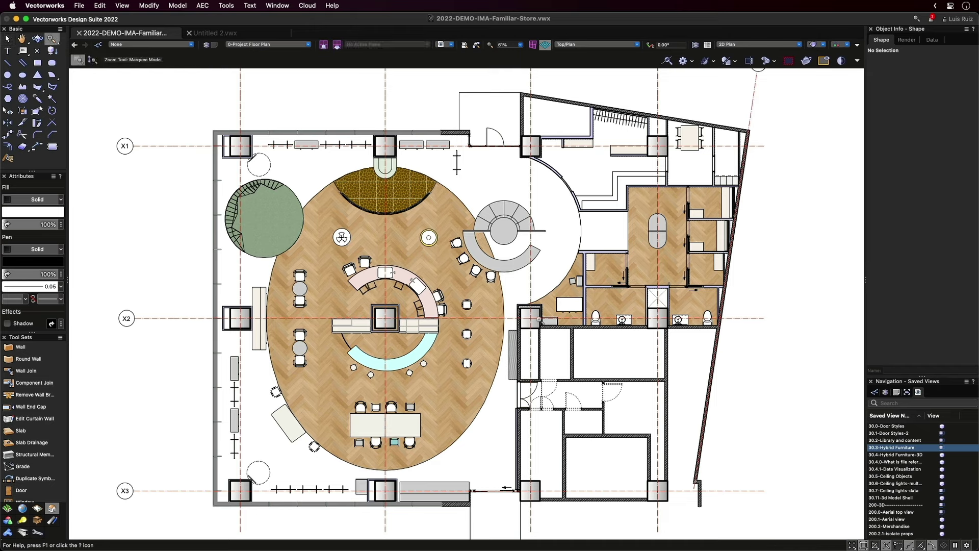
left_click_drag(249, 185, 583, 468)
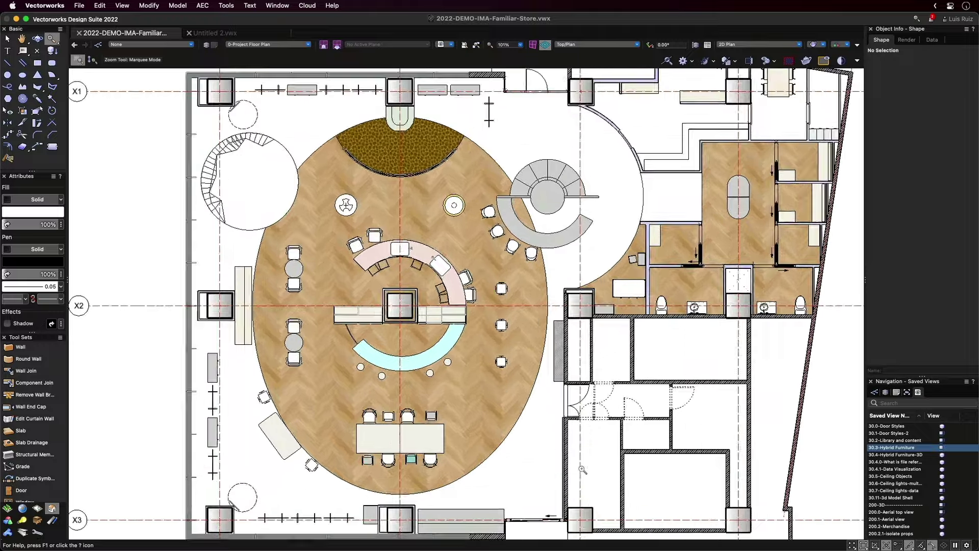
key("x")
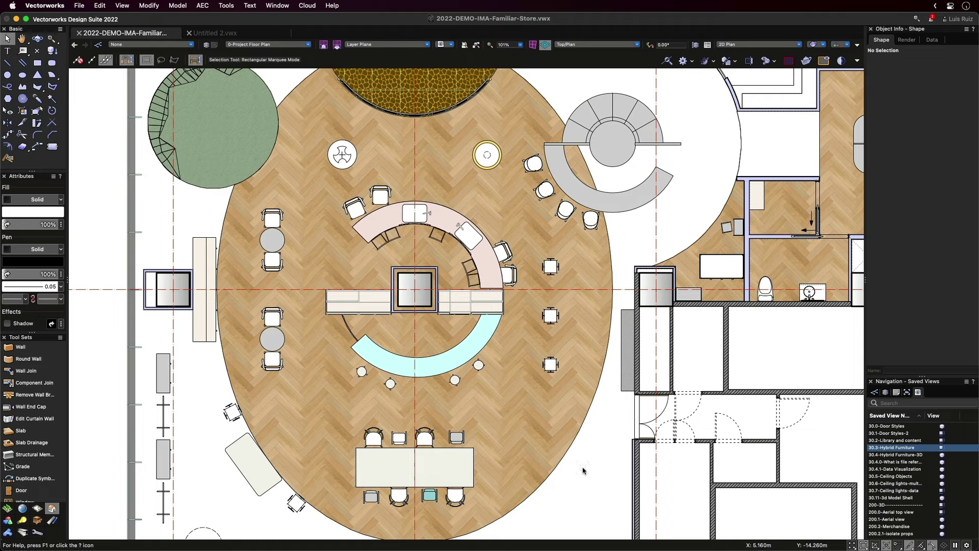
Activate the 30.4-Hybrid Furniture-3D saved view and zoom in on the central counter and seating.
double_click(888, 458)
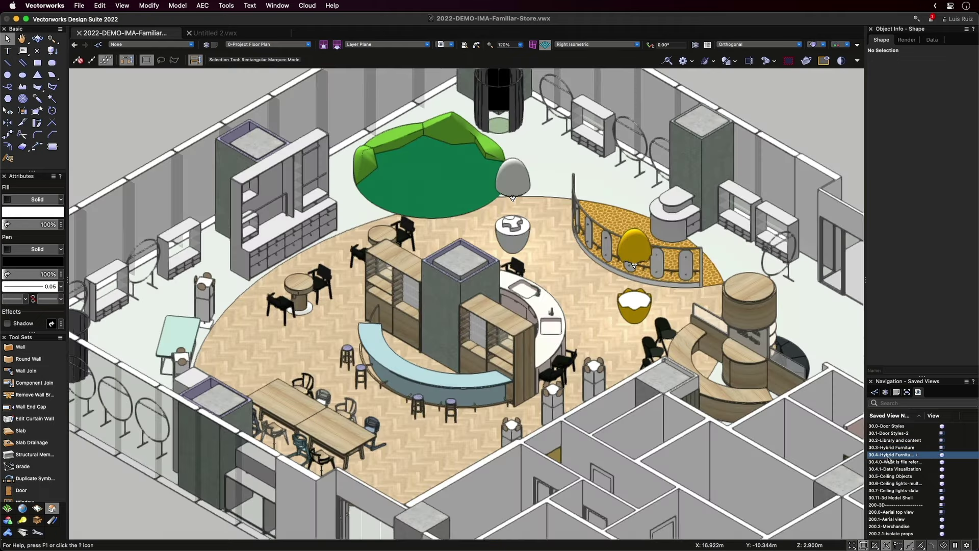
key("c")
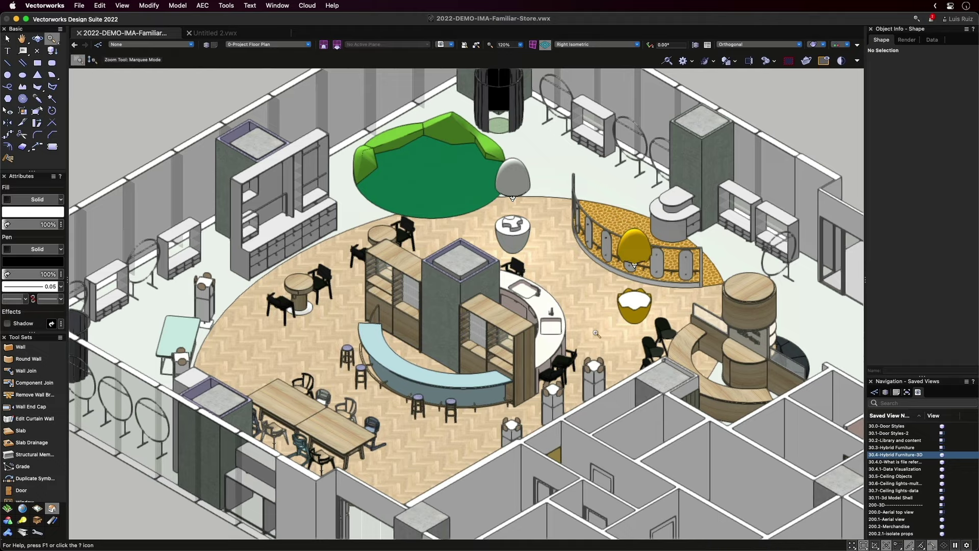
left_click_drag(204, 157, 508, 427)
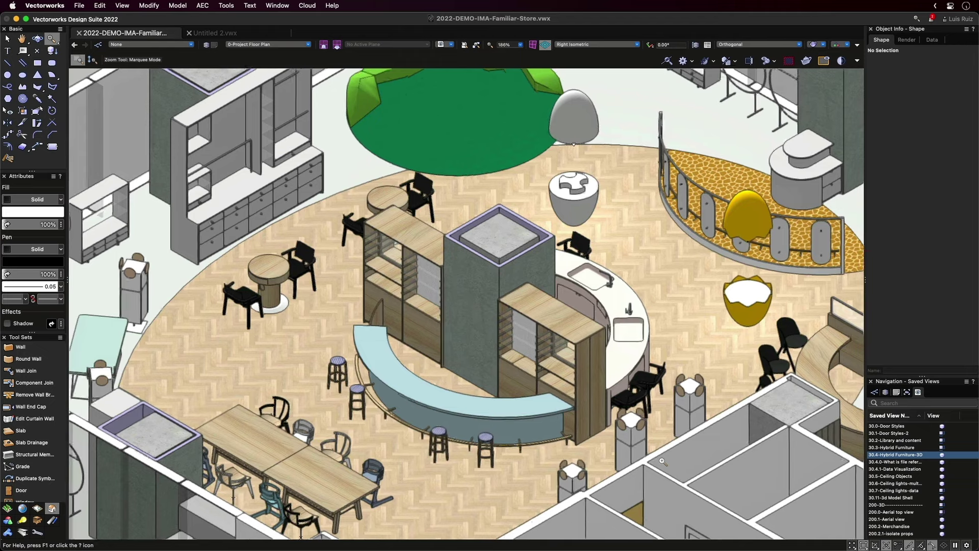
key("x")
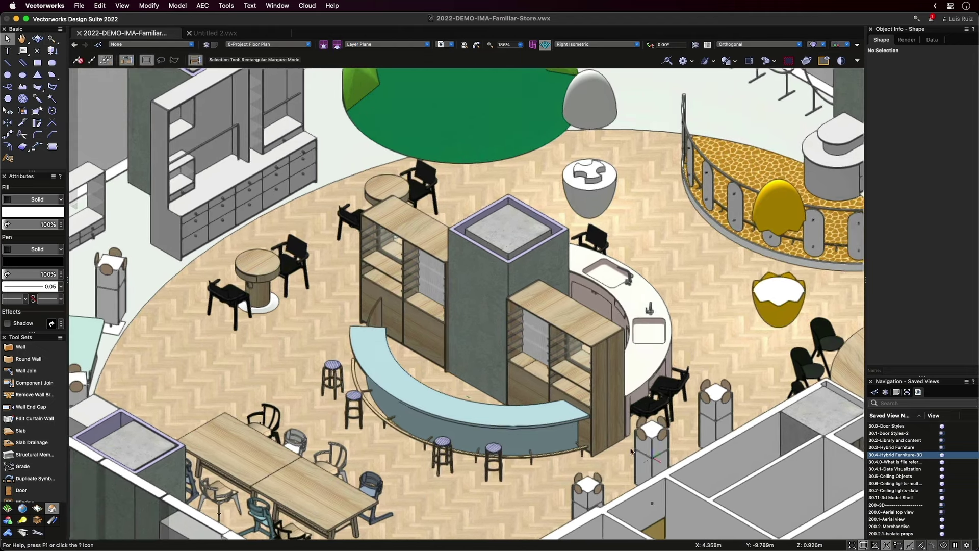
right_click(263, 273)
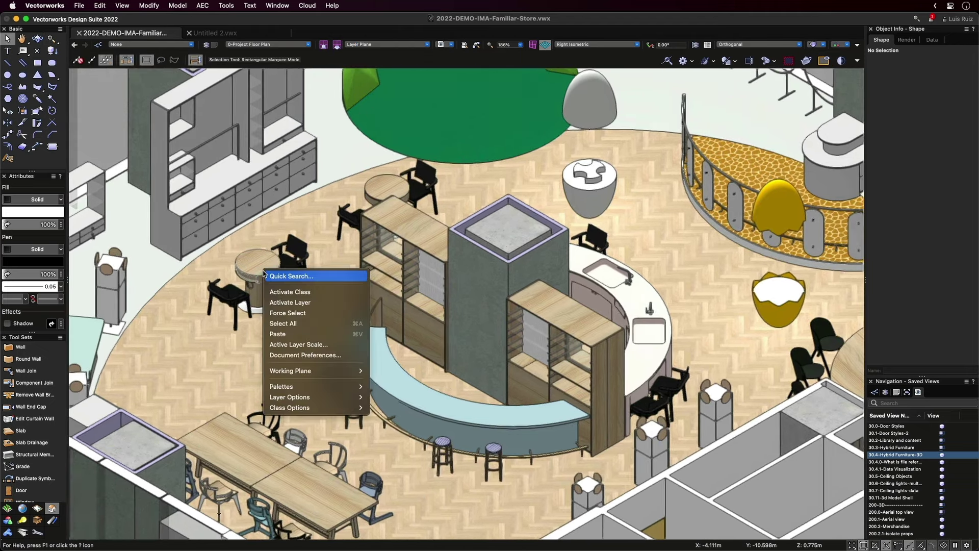
left_click(280, 313)
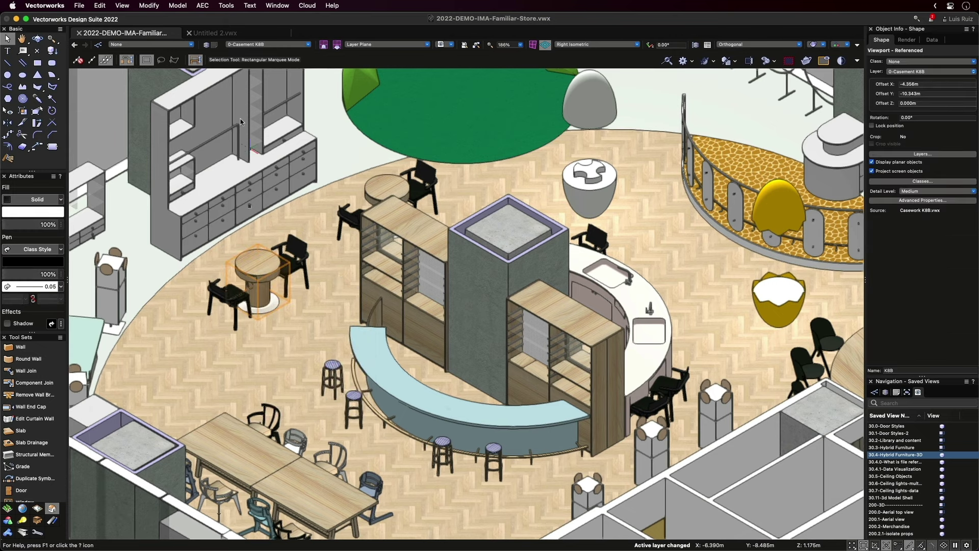
left_click(212, 49)
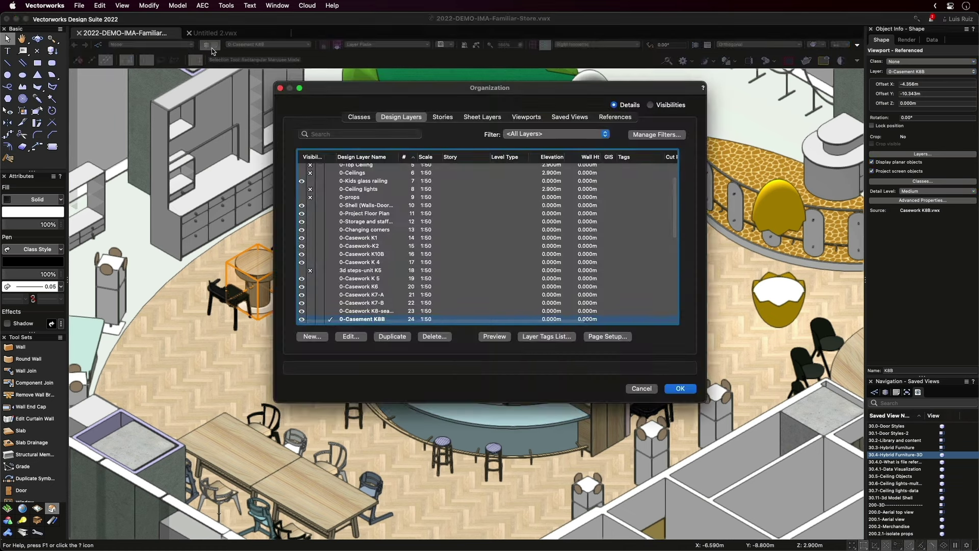
left_click(610, 120)
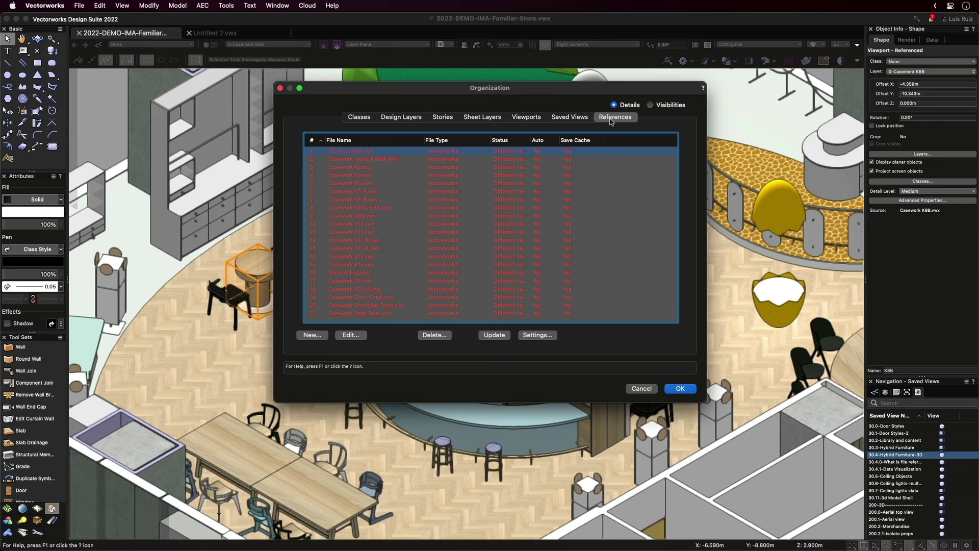
left_click(280, 88)
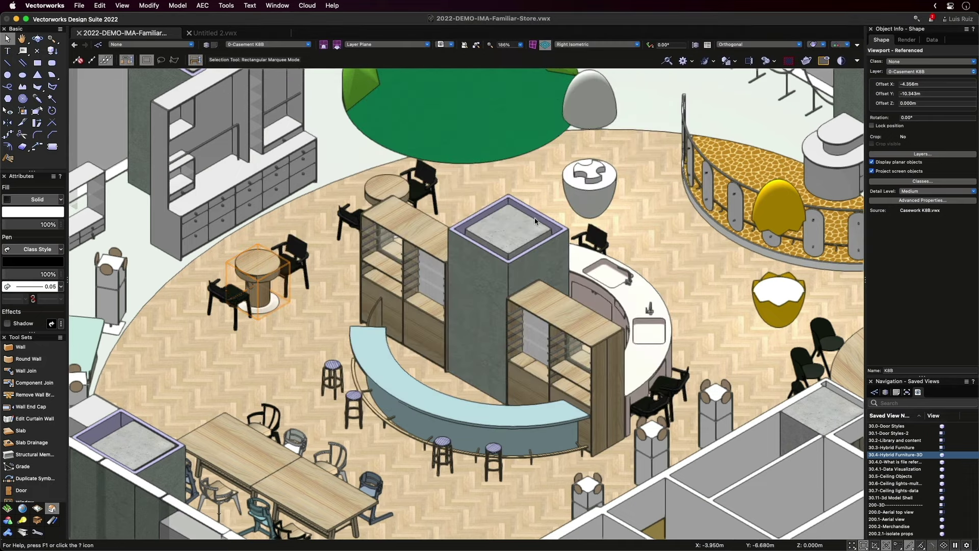
left_click(923, 182)
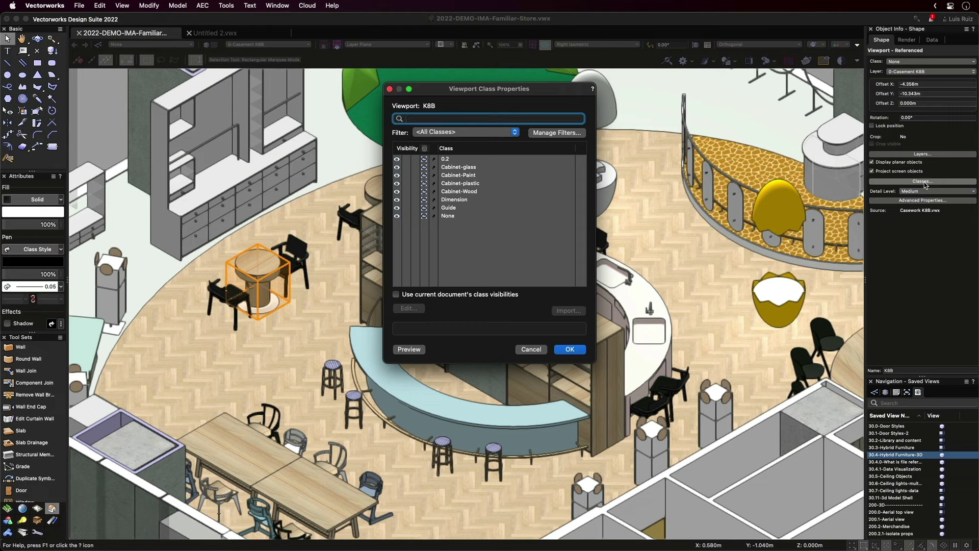
left_click(532, 350)
left_click(256, 187)
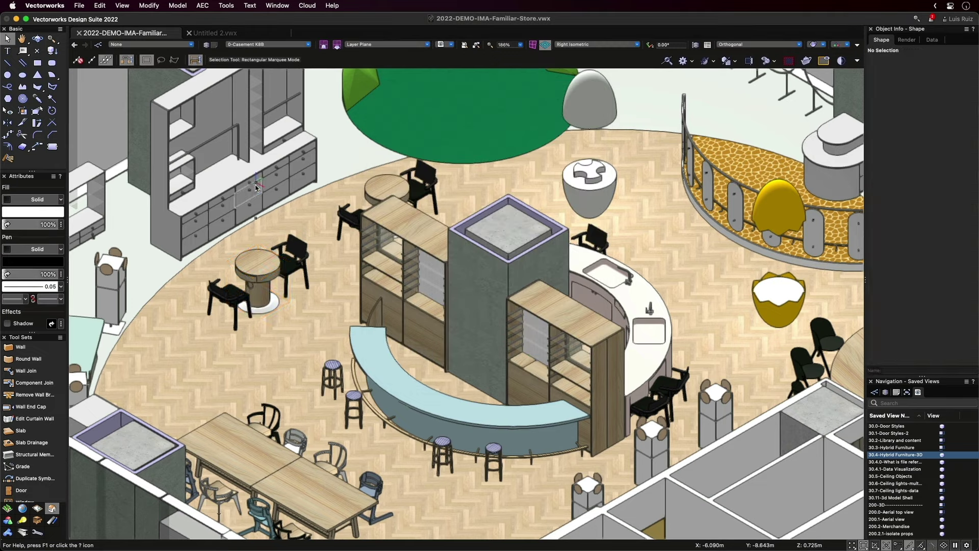
right_click(256, 188)
left_click(273, 226)
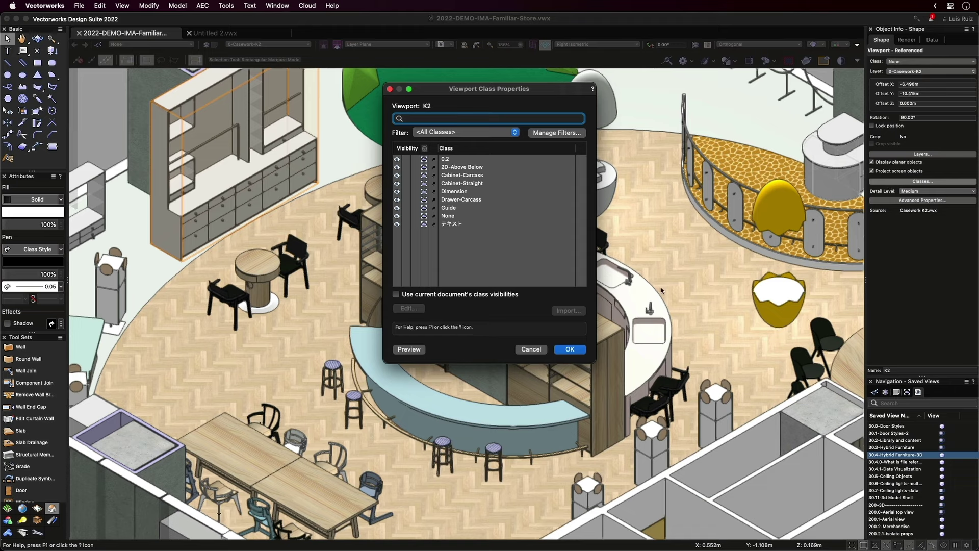
left_click(527, 349)
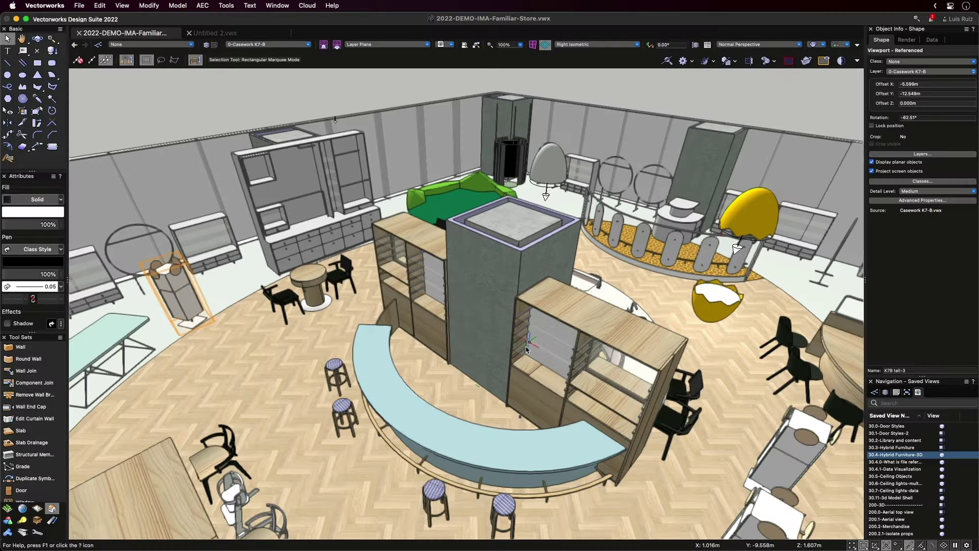
Orbit to face the curved counter, then edit its viewport's source Design Layer.
left_click_drag(423, 102, 691, 145)
left_click_drag(524, 348, 526, 349)
key("x")
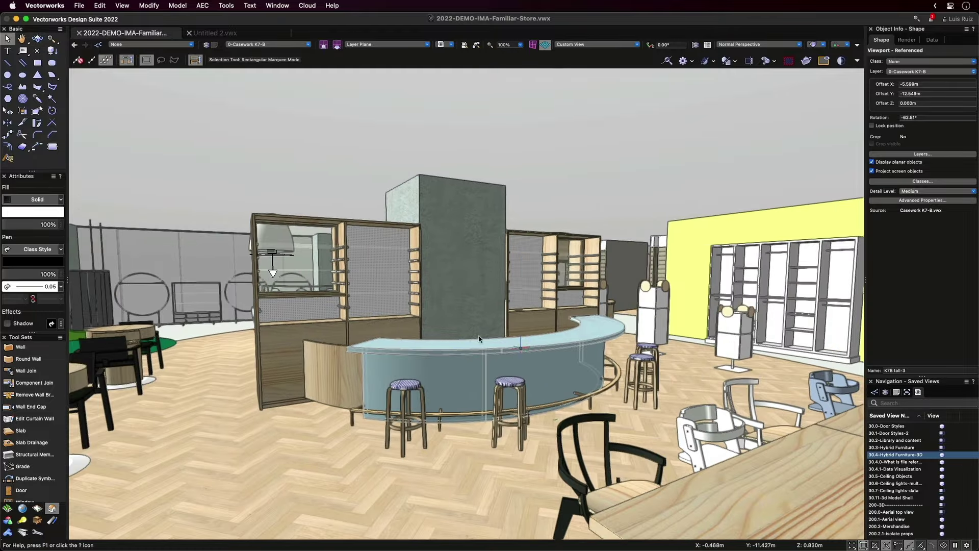
double_click(413, 356)
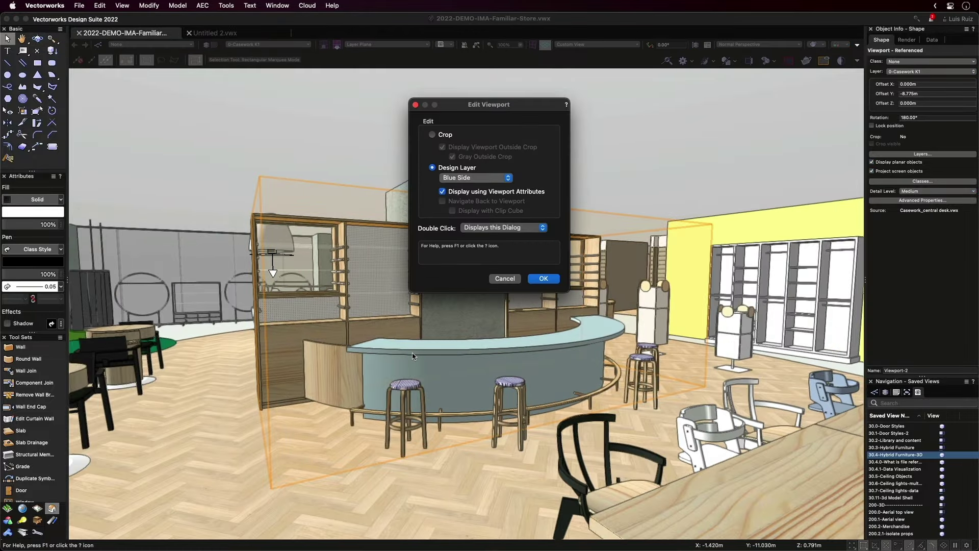
left_click(542, 279)
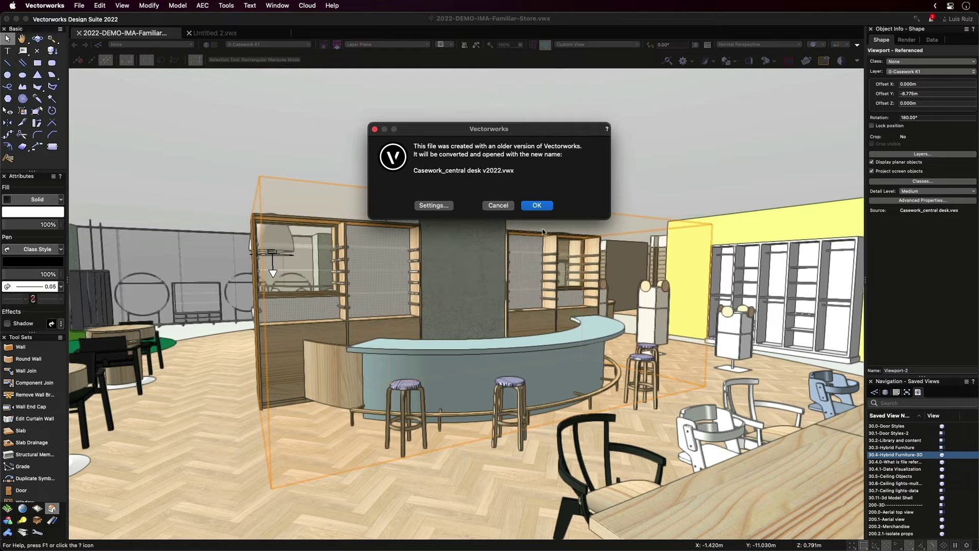
Convert and open the Casework_central desk file, render it shaded, and show the Model All view.
left_click(538, 205)
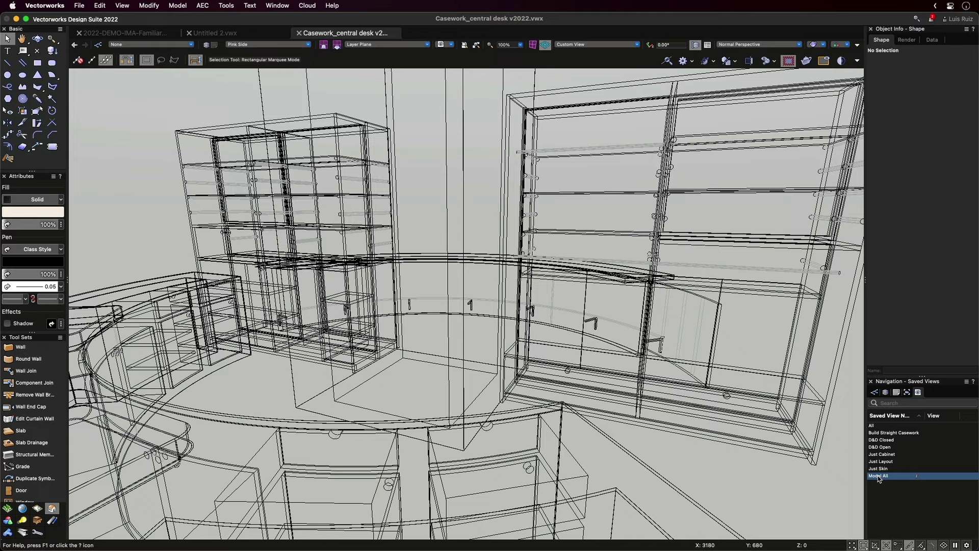
key("super+shift+g")
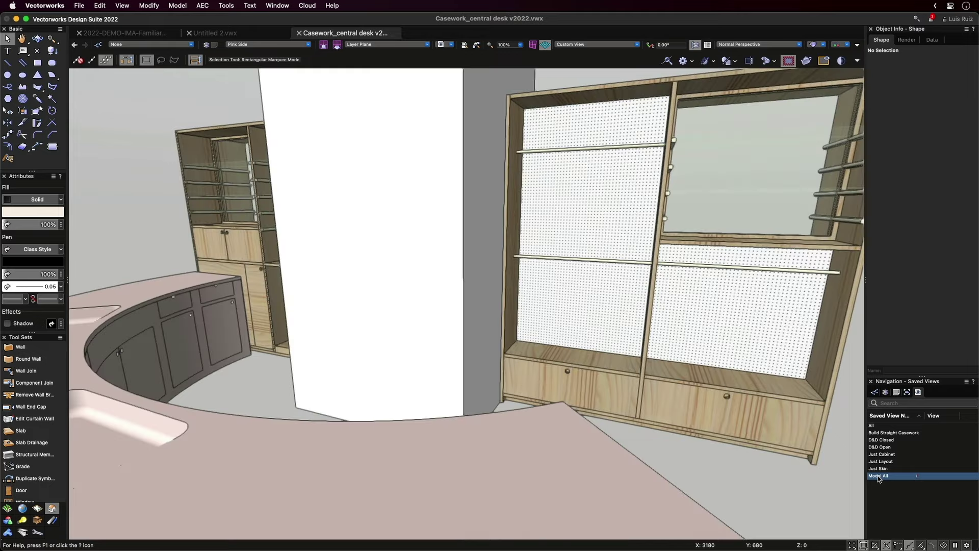
key("c")
double_click(878, 475)
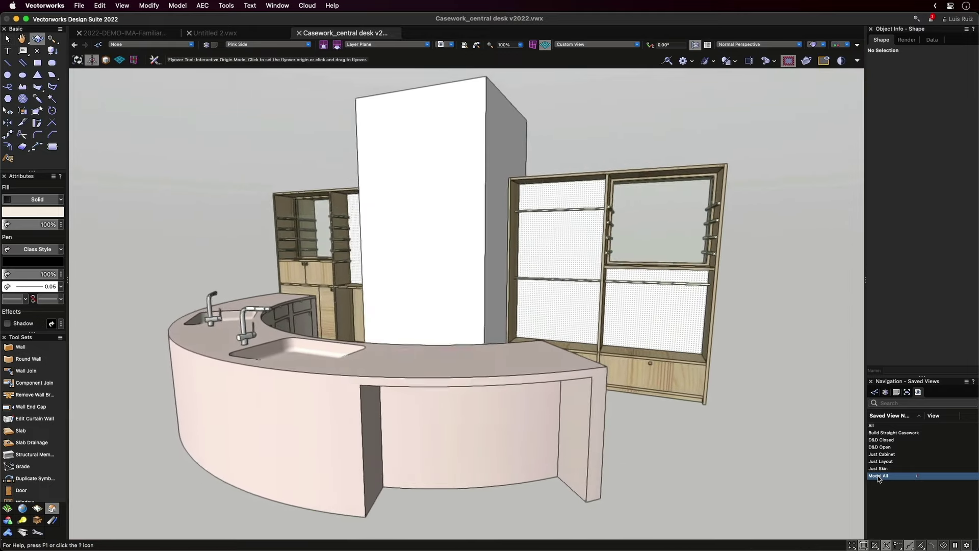
key("x")
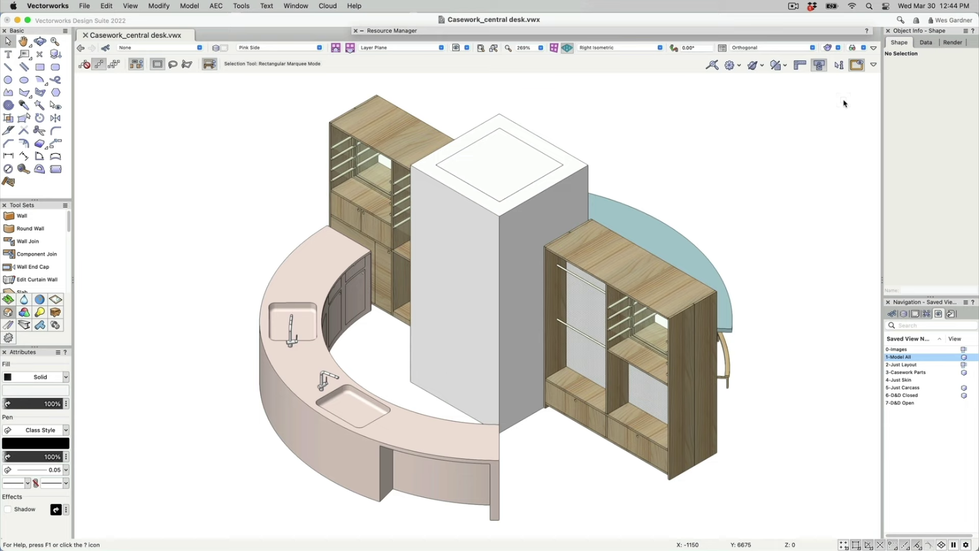
Orbit the desk to a more frontal view and return to the Selection tool.
key("c")
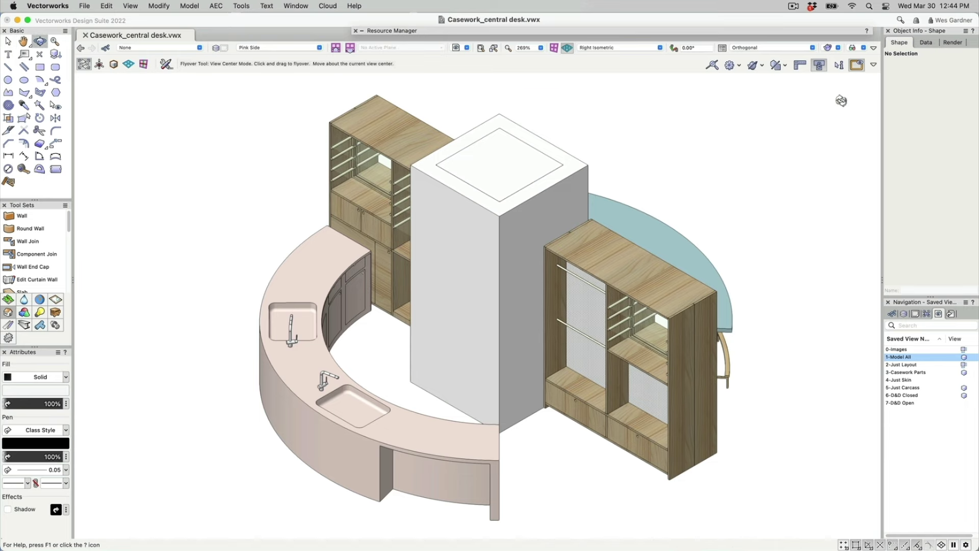
left_click_drag(653, 155, 818, 96)
key("x")
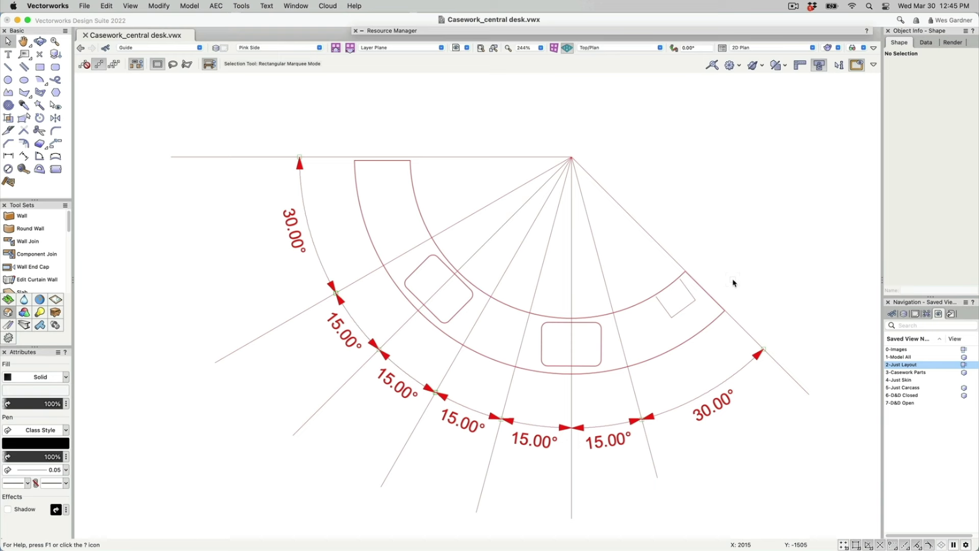
middle_click(734, 283)
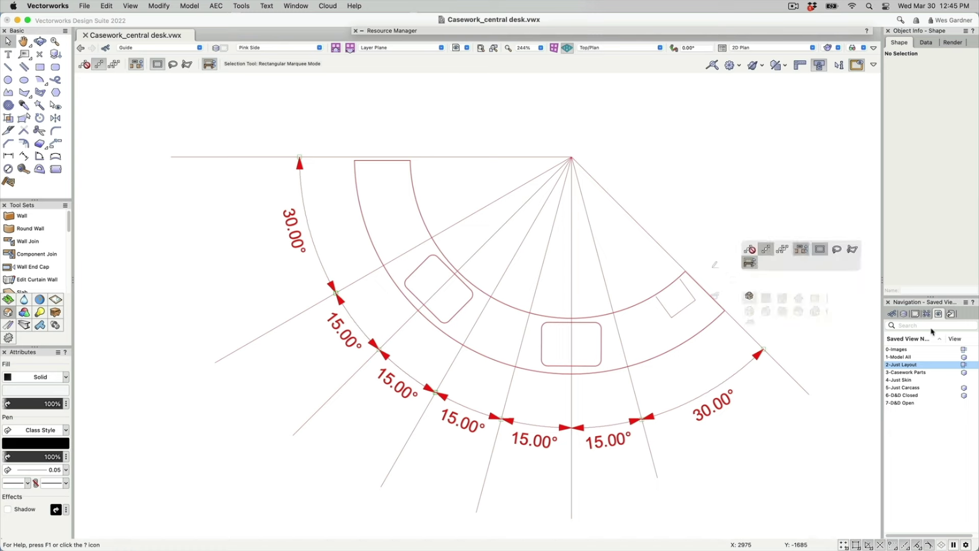
Restore the 3-Casework Parts saved view and enter the desk symbol's 3D component to edit the countertop's features.
double_click(897, 372)
right_click(697, 249)
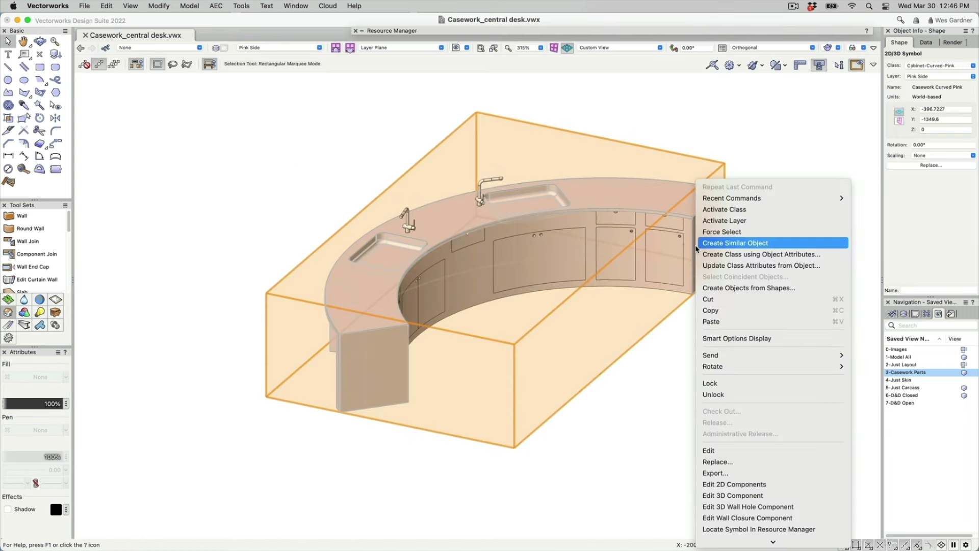
left_click(711, 495)
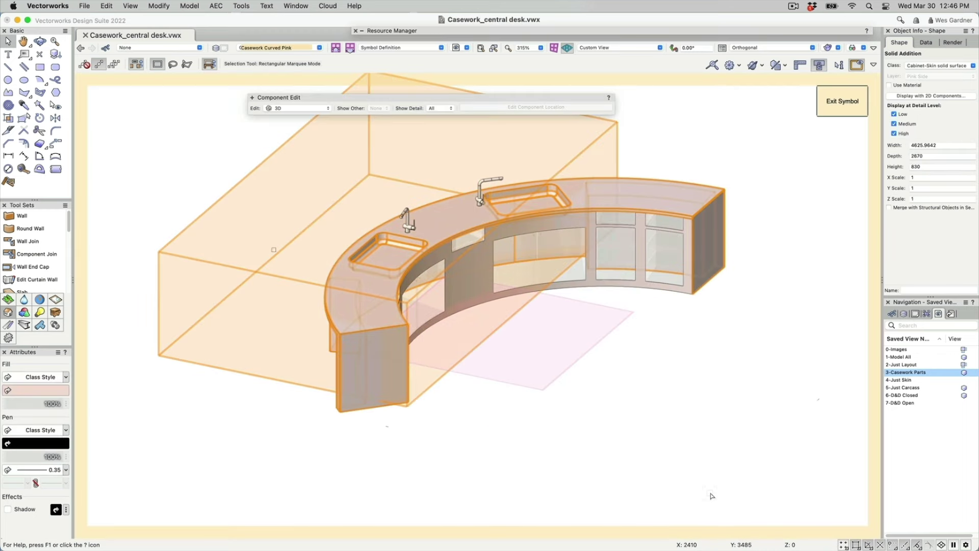
right_click(632, 203)
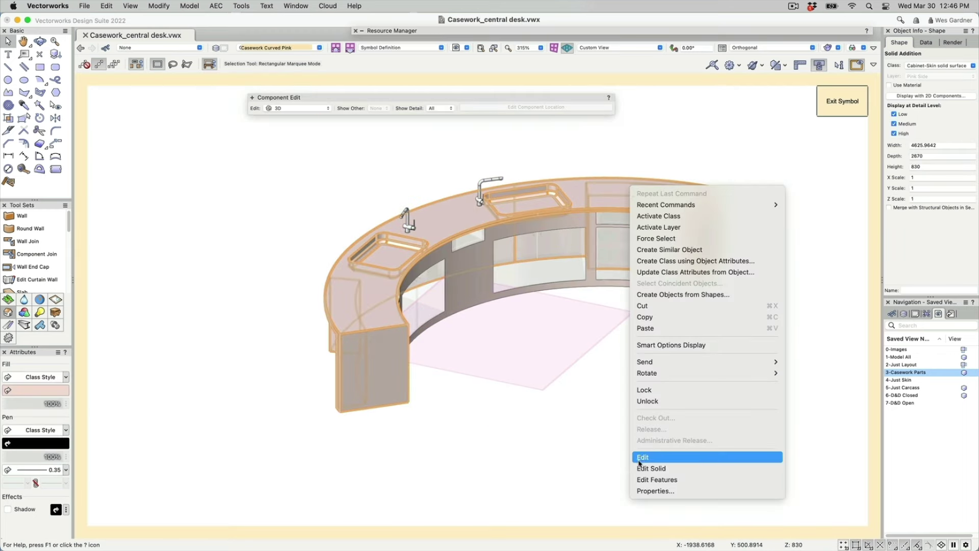
left_click(658, 480)
middle_click_drag(573, 475, 671, 454, "shift")
Step through the countertop's extrusion and shell features to open its shell surface for editing.
right_click(527, 294)
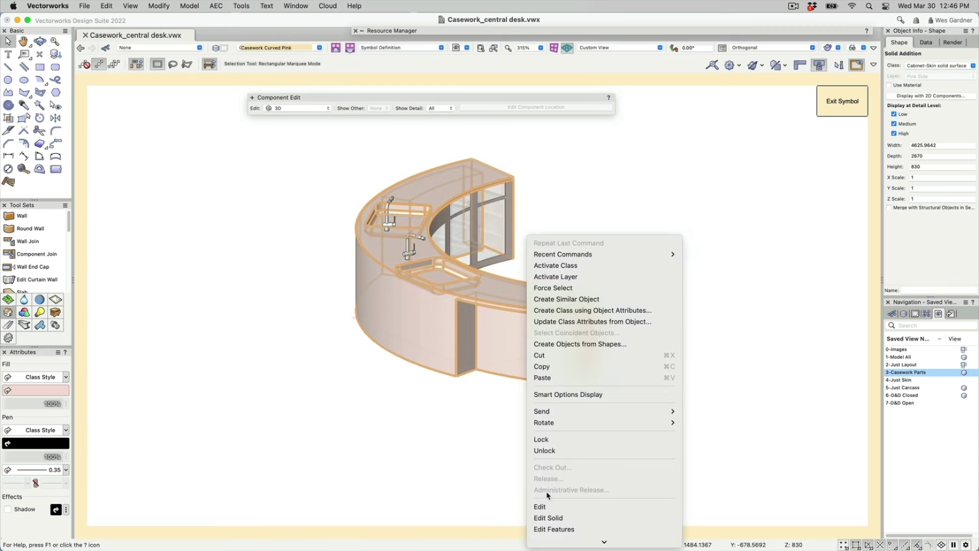
left_click(548, 530)
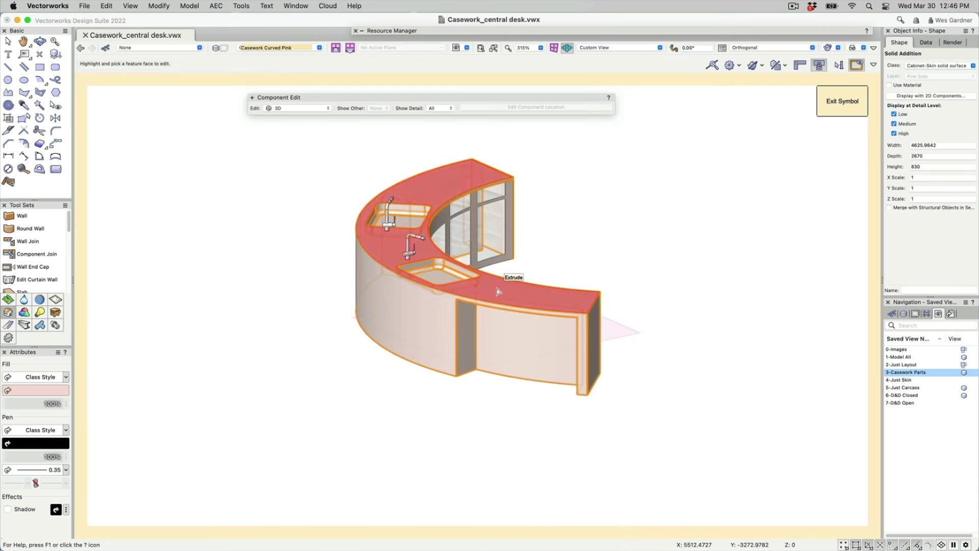
left_click(415, 247)
left_click(439, 311)
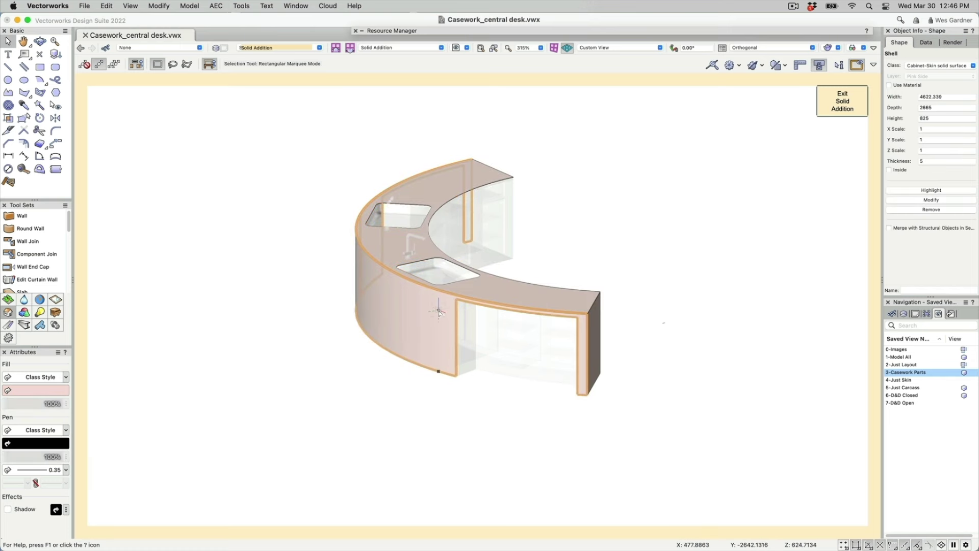
right_click(439, 311)
left_click(455, 530)
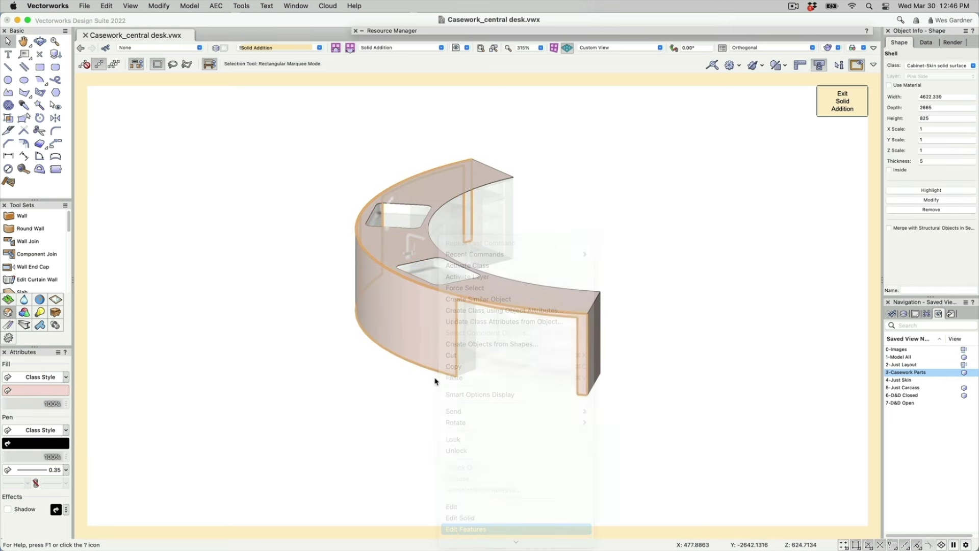
left_click(426, 327)
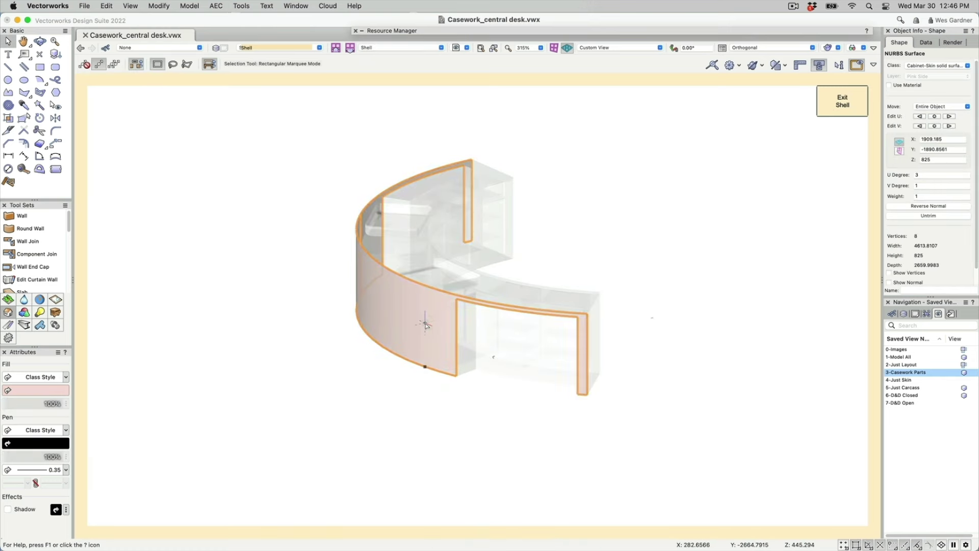
Exit the shell surface, solid addition and desk symbol to see the whole curved desk.
left_click(832, 104)
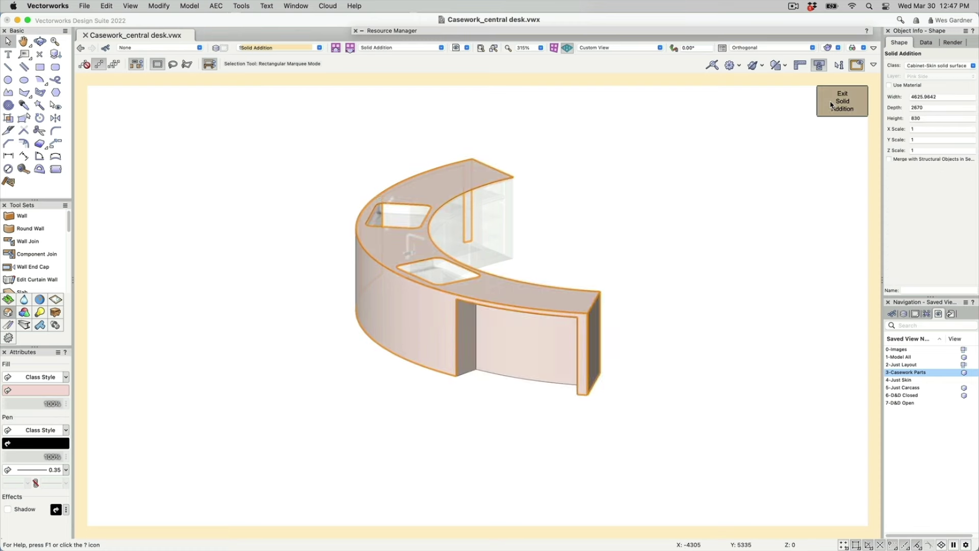
left_click(831, 105)
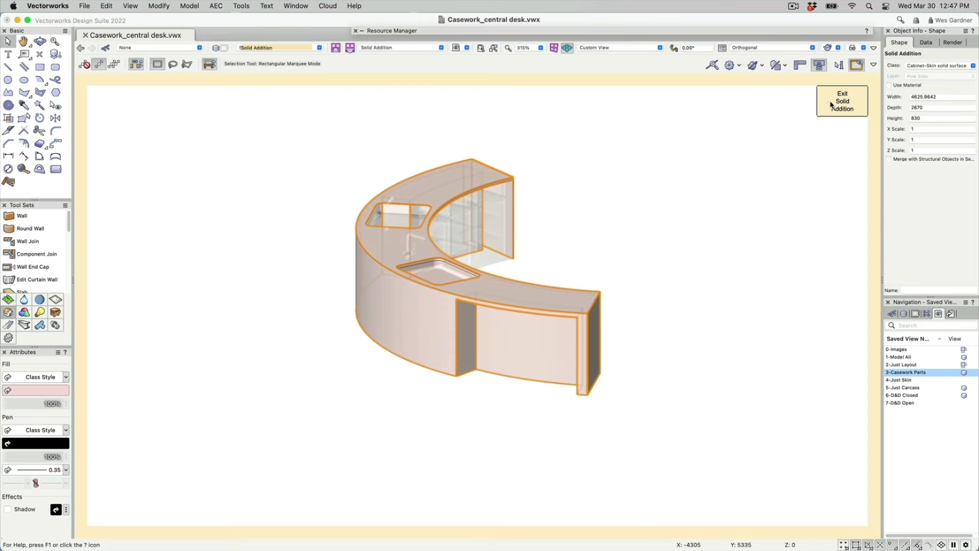
left_click(832, 104)
left_click(831, 104)
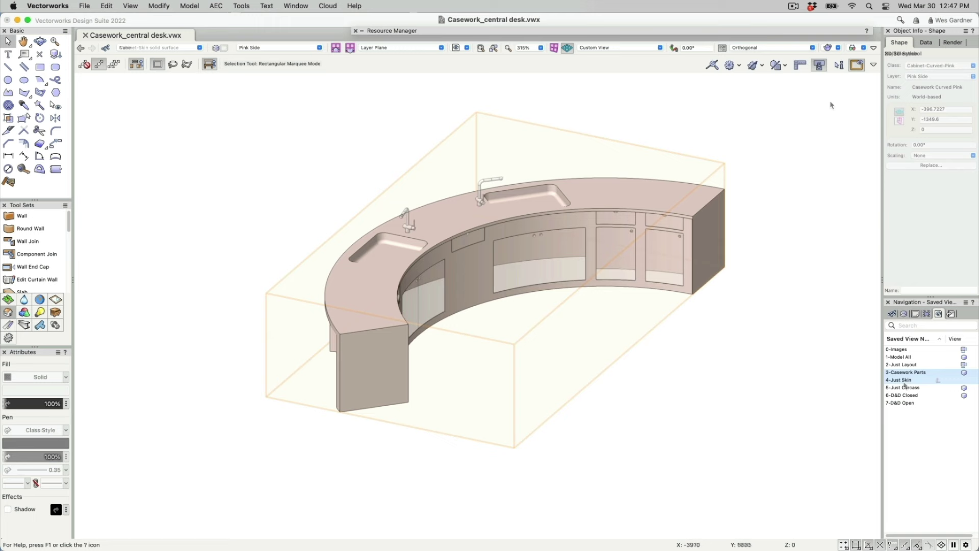
Restore the 5-Just Carcass saved view and orbit around the bare wooden carcass.
middle_click_drag(241, 146, 265, 231, "shift")
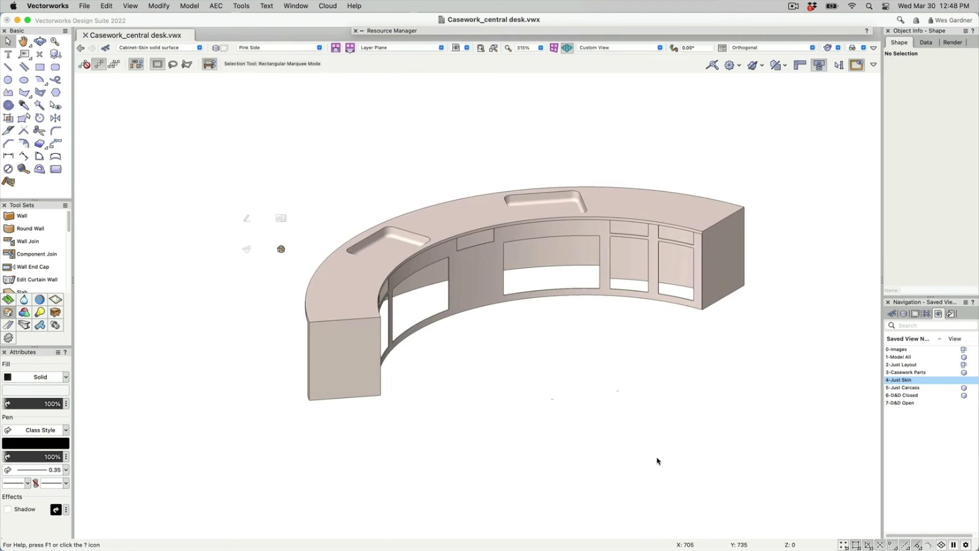
double_click(899, 388)
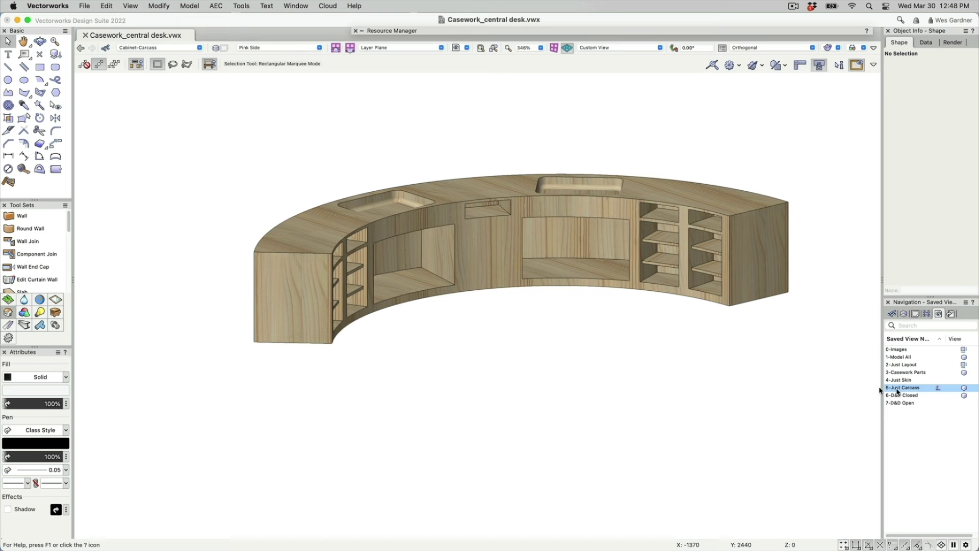
key("c")
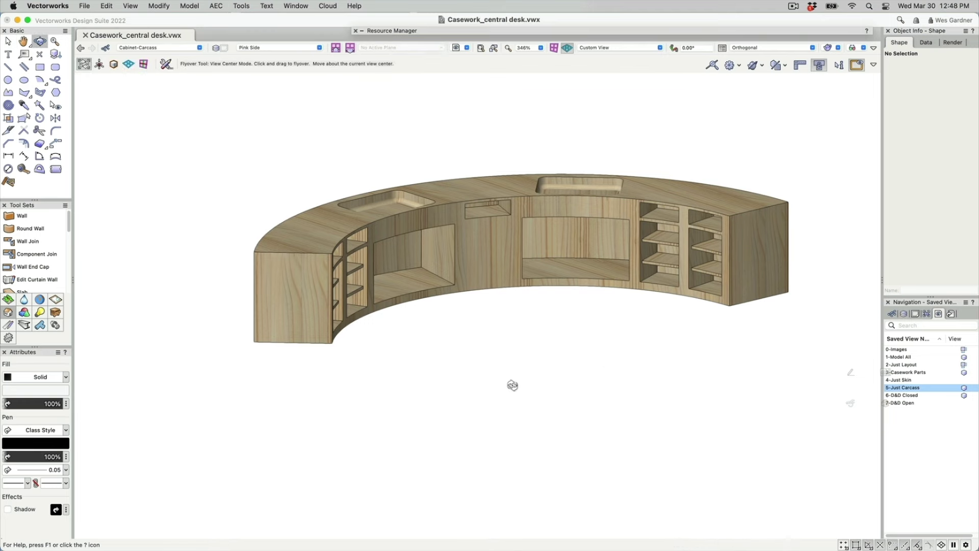
left_click_drag(499, 387, 716, 425)
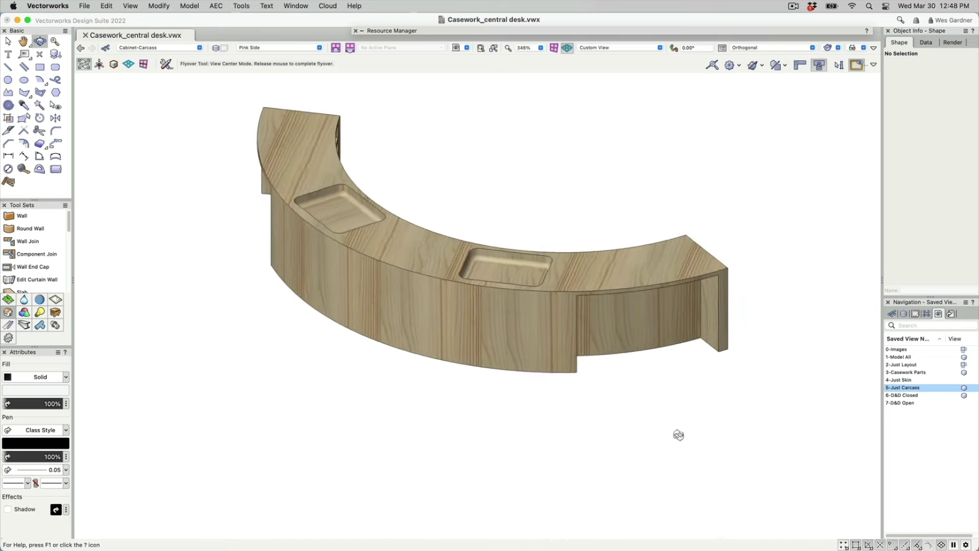
left_click_drag(674, 435, 397, 389)
key("x")
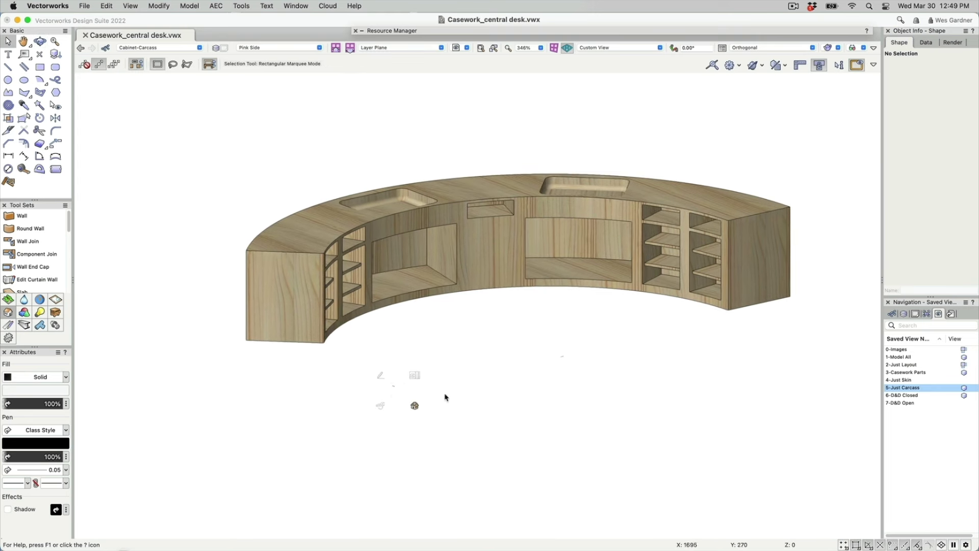
Alternate between the 6-D&D Closed and 7-D&D Open saved views, ending on closed doors.
double_click(900, 395)
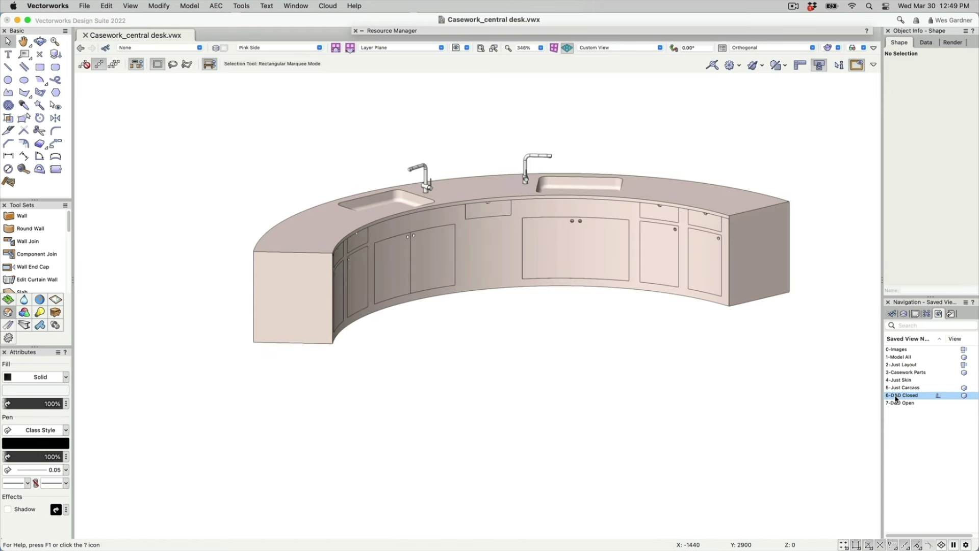
double_click(896, 403)
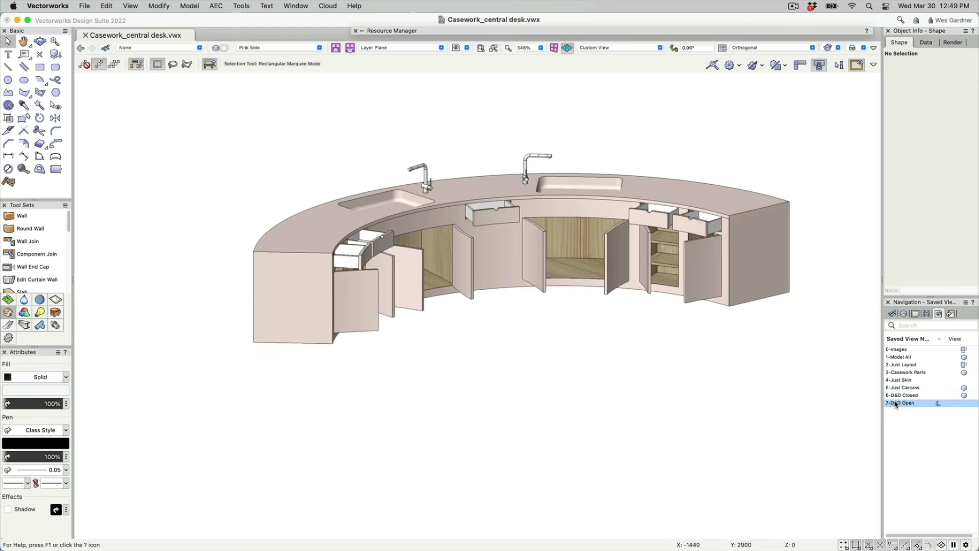
double_click(897, 395)
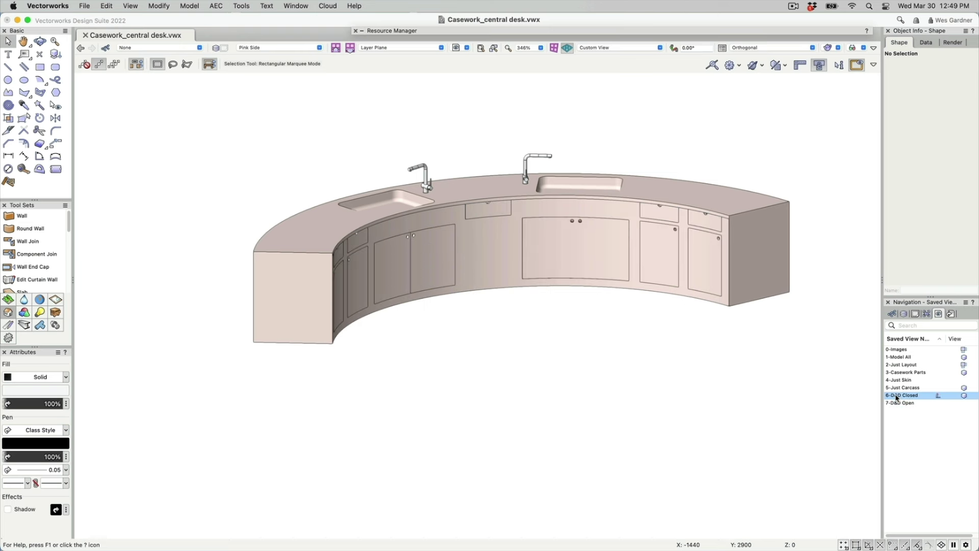
double_click(896, 403)
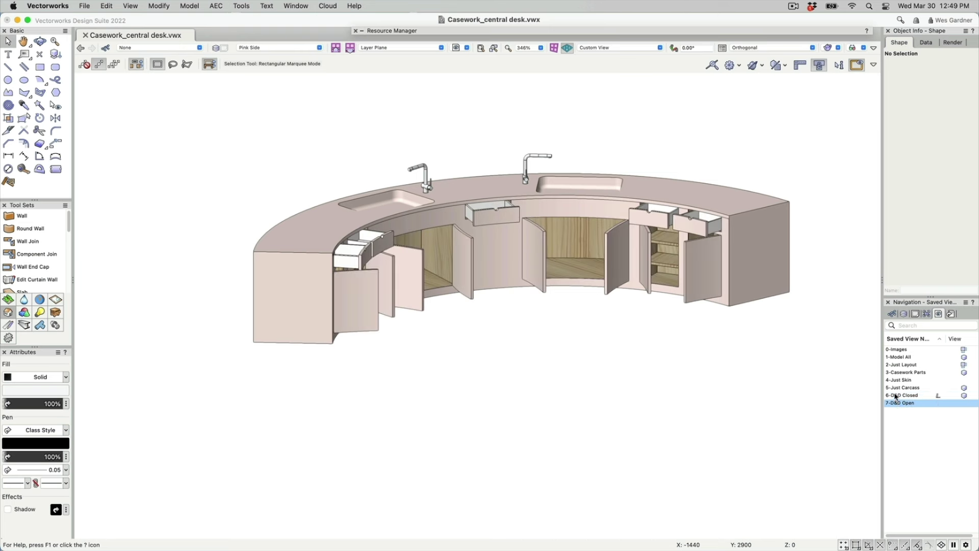
double_click(896, 396)
Open a cabinet door's features and go to the extrude that cuts it, zooming in closer.
left_click(614, 261)
right_click(613, 262)
left_click(619, 528)
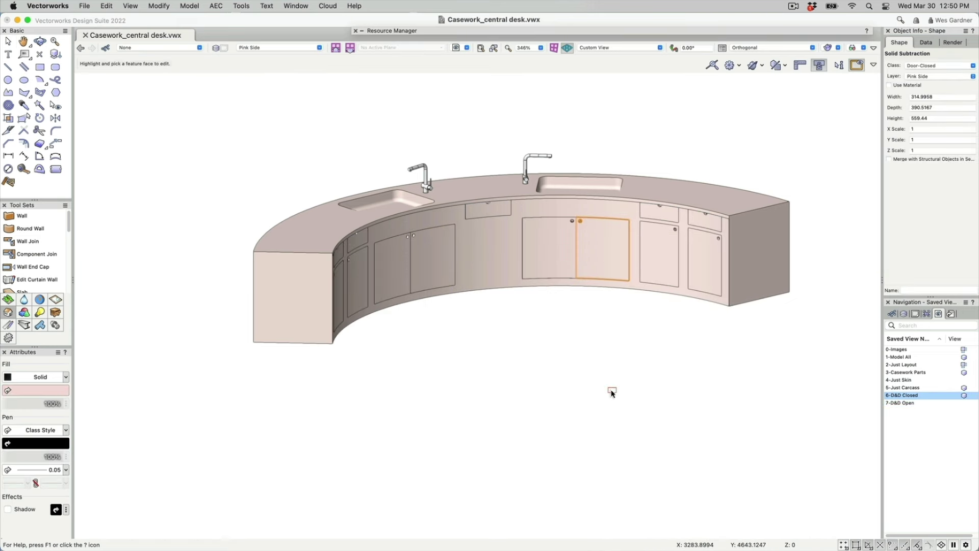
left_click(614, 269)
left_click(632, 271)
middle_click_drag(616, 271, 617, 302, "shift")
scroll(615, 247, "up", 2)
scroll(615, 247, "up", 4)
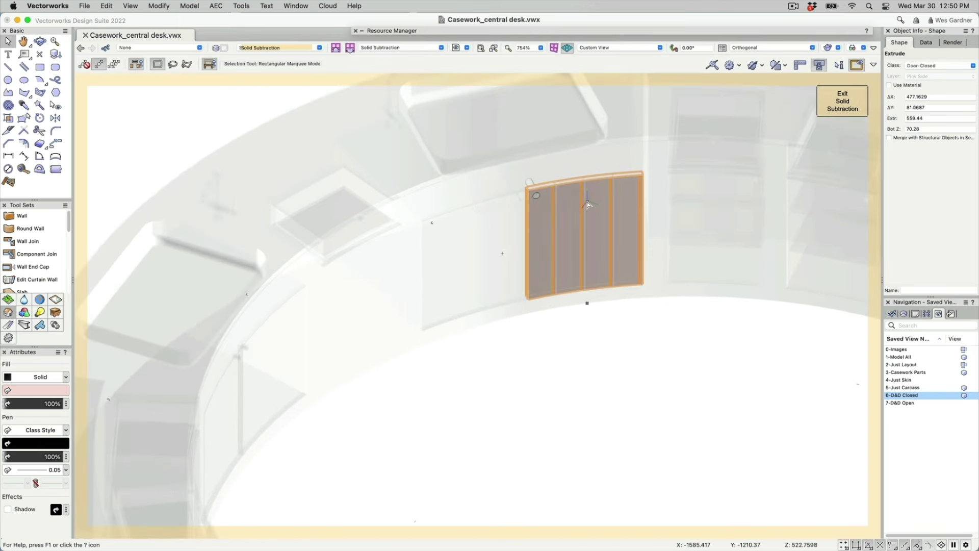
Edit the door extrude's profile, then exit the extrude and solid subtraction.
right_click(585, 202)
left_click(597, 469)
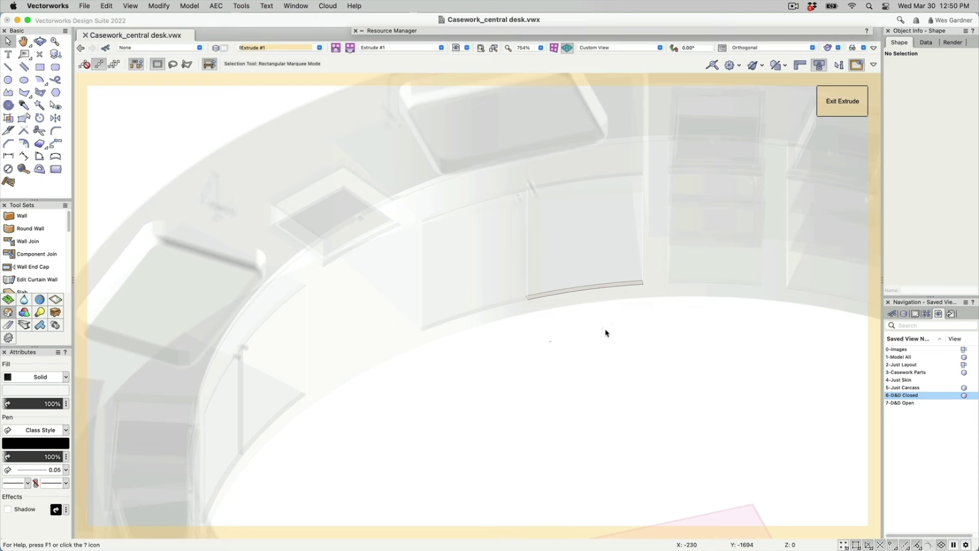
left_click(840, 101)
left_click(836, 105)
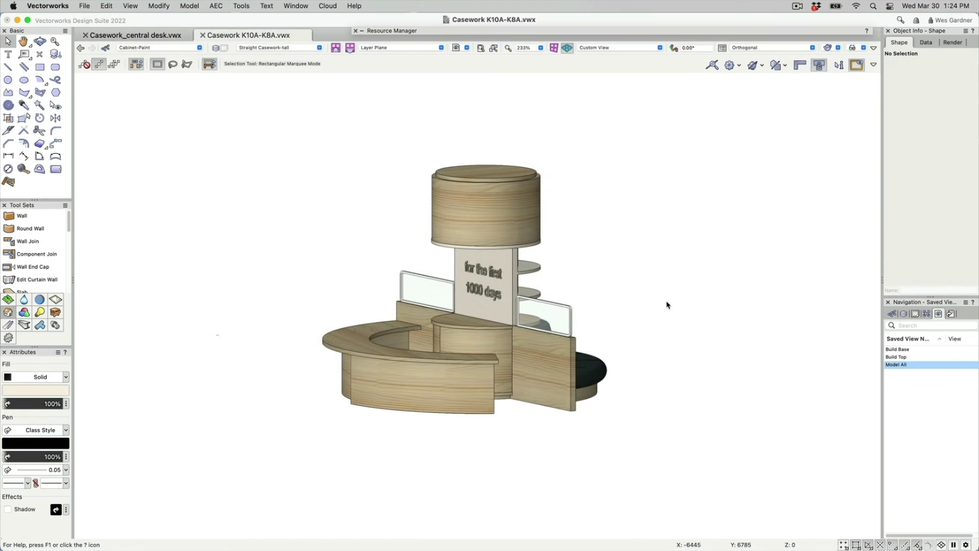
Orbit the K10A-K8A casework model and enter the seating symbol's 3D component.
key("shift+c")
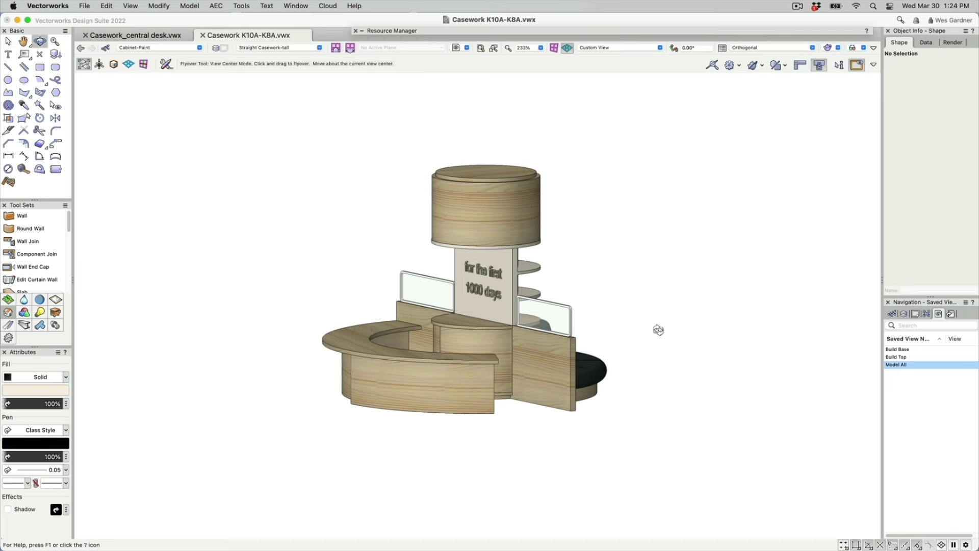
left_click_drag(669, 328, 557, 351)
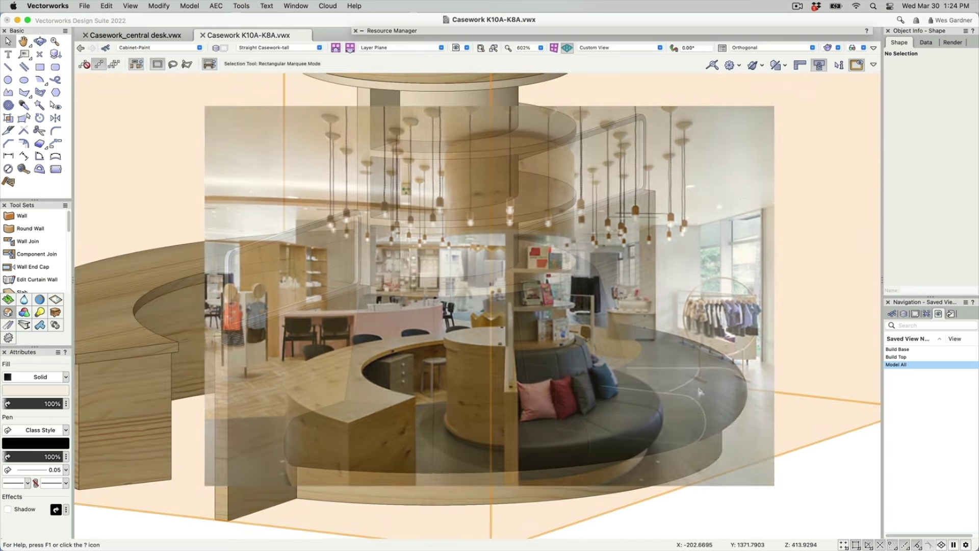
right_click(695, 186)
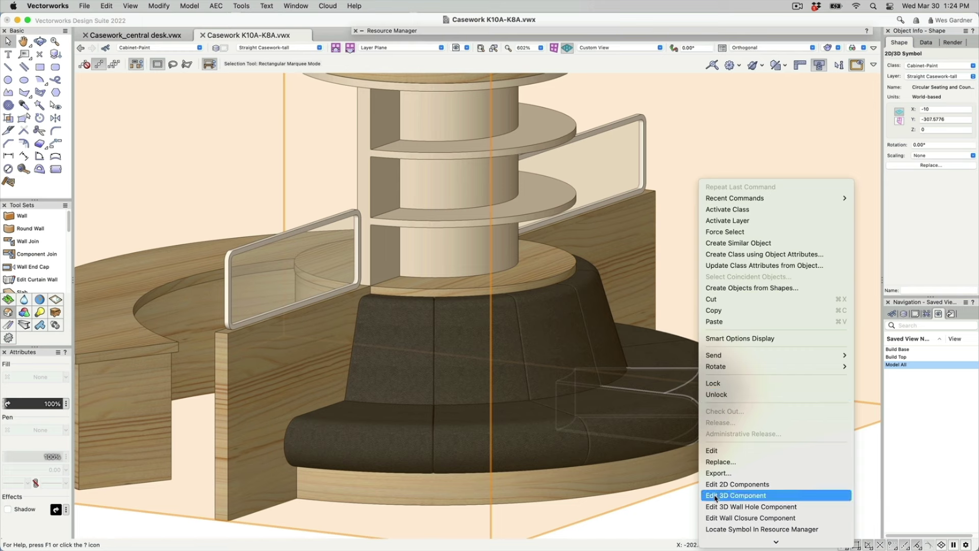
left_click(714, 433)
Edit the cushion's fillet solid features down to its extrude along path, orbiting around it.
left_click(684, 431)
right_click(683, 431)
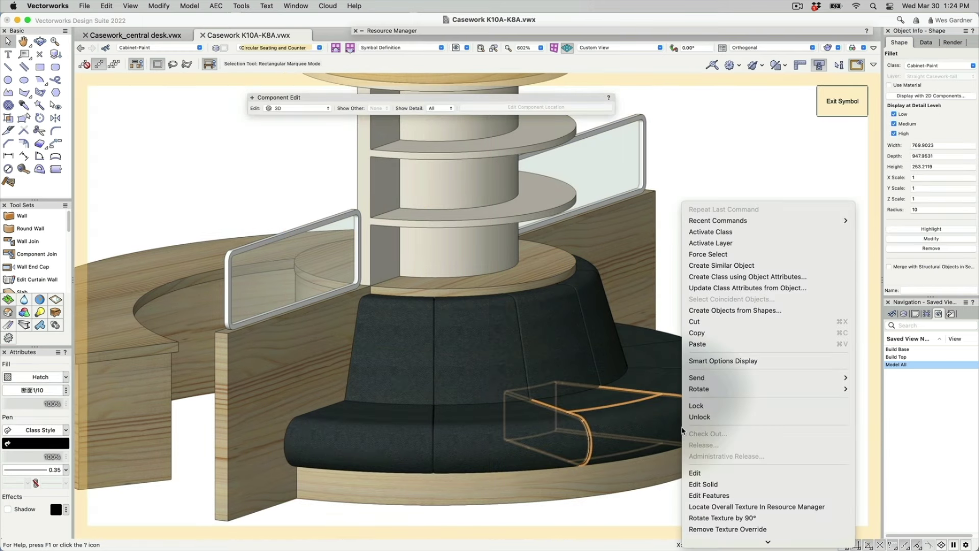
left_click(696, 497)
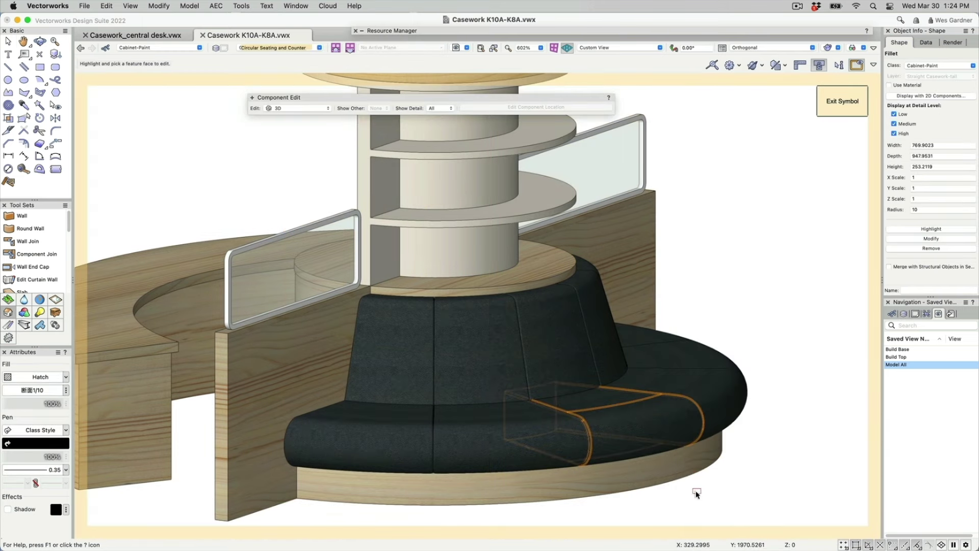
left_click(669, 432)
left_click(674, 435)
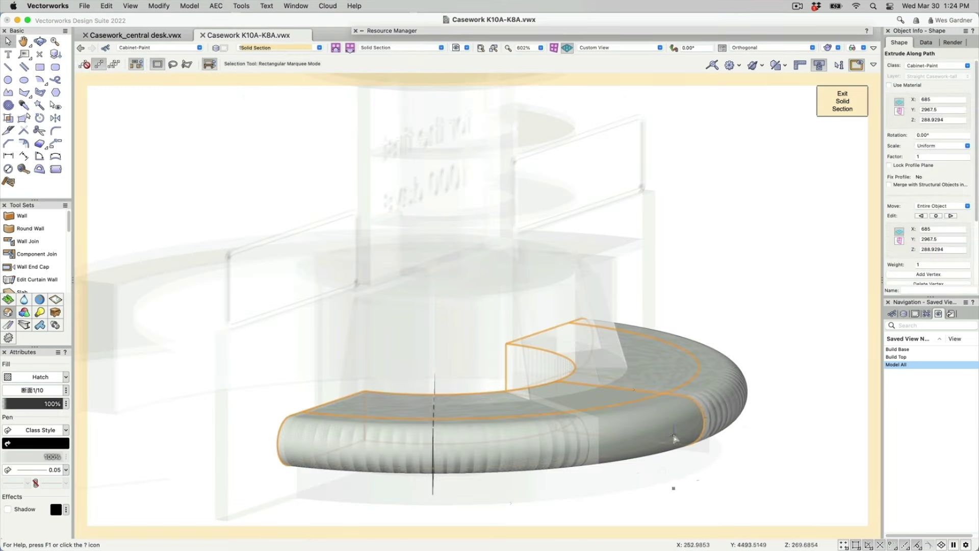
middle_click_drag(678, 479, 709, 488, "shift")
key("x")
key("x")
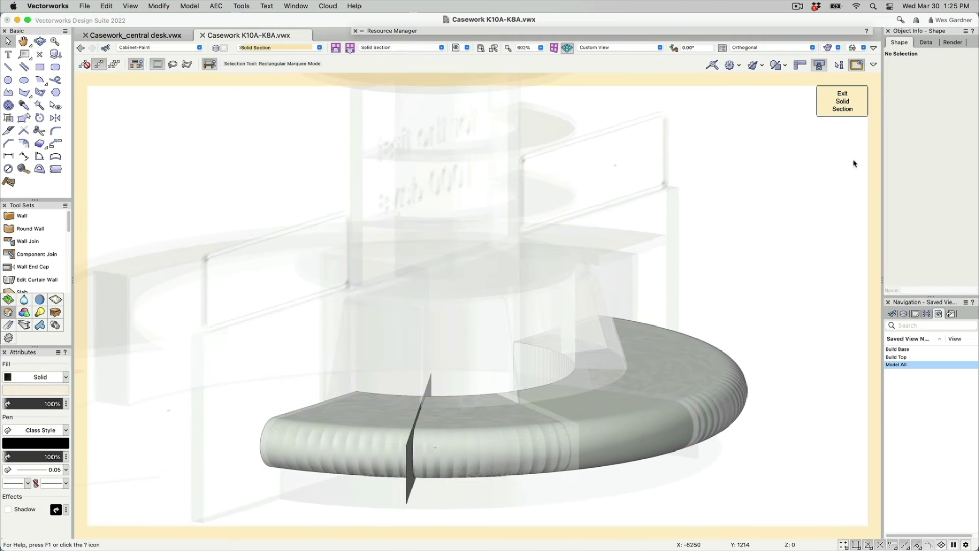
Exit the extrude along path, solid section, fillet and seating symbol edits.
left_click(846, 102)
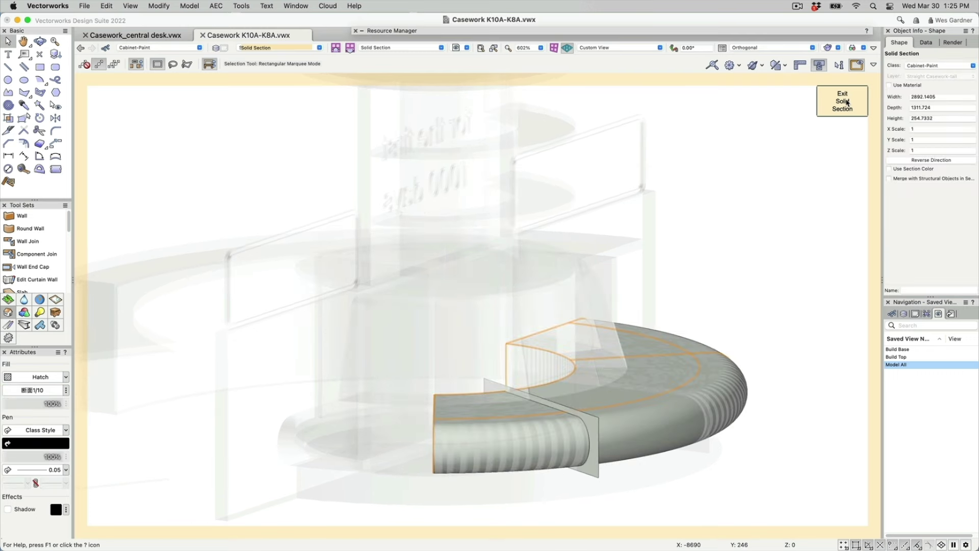
left_click(846, 102)
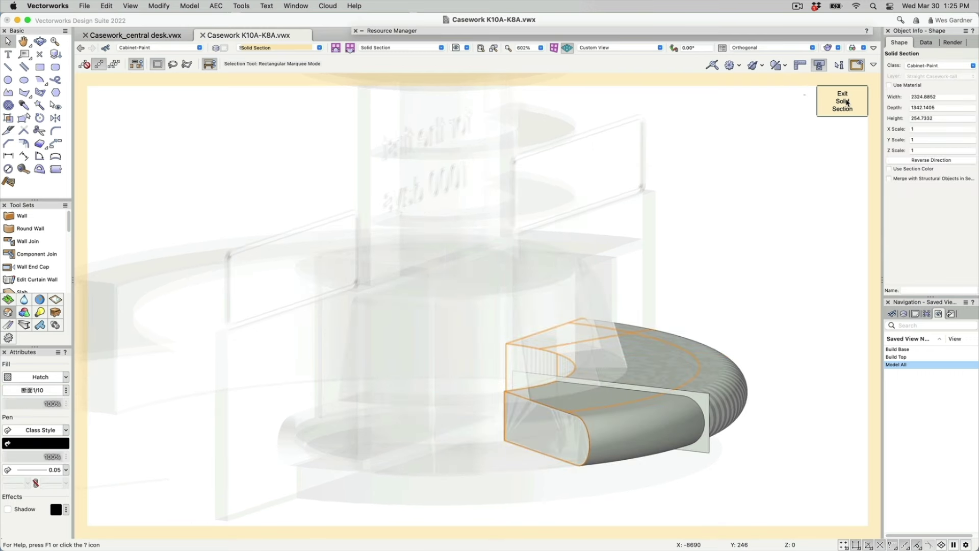
left_click(846, 102)
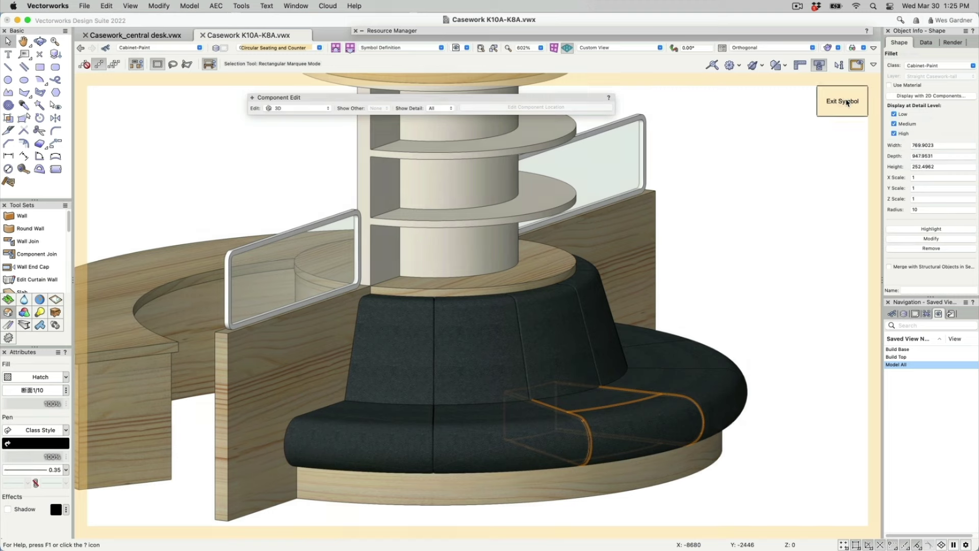
left_click(846, 102)
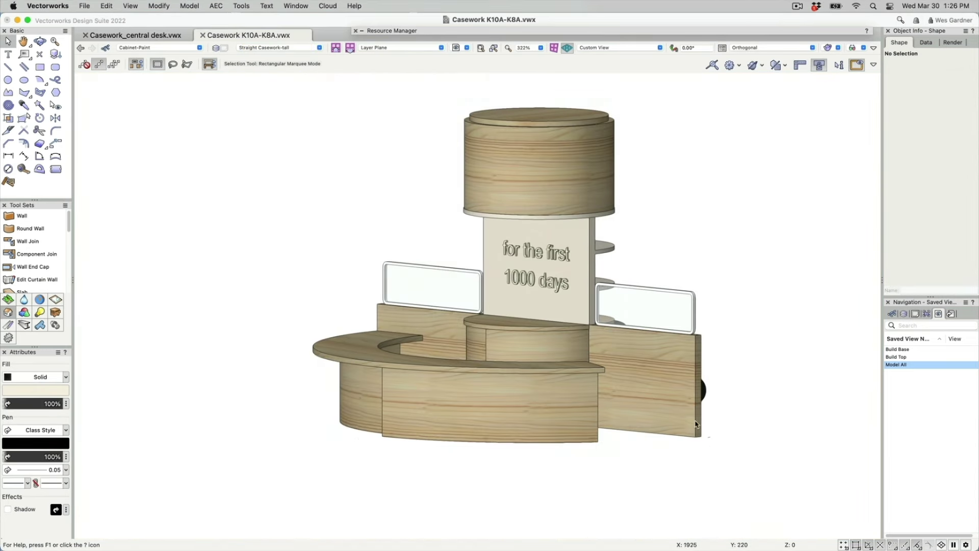
left_click(689, 414)
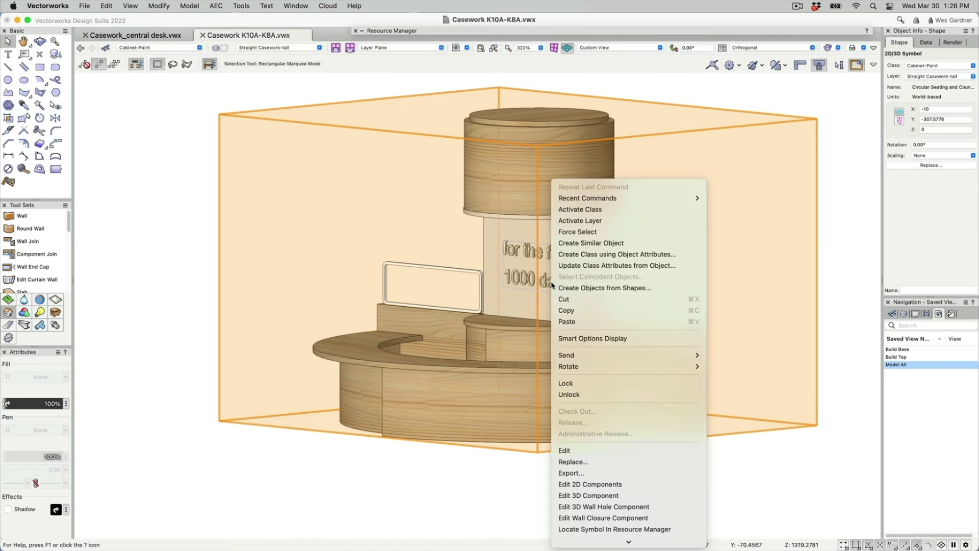
right_click(558, 269)
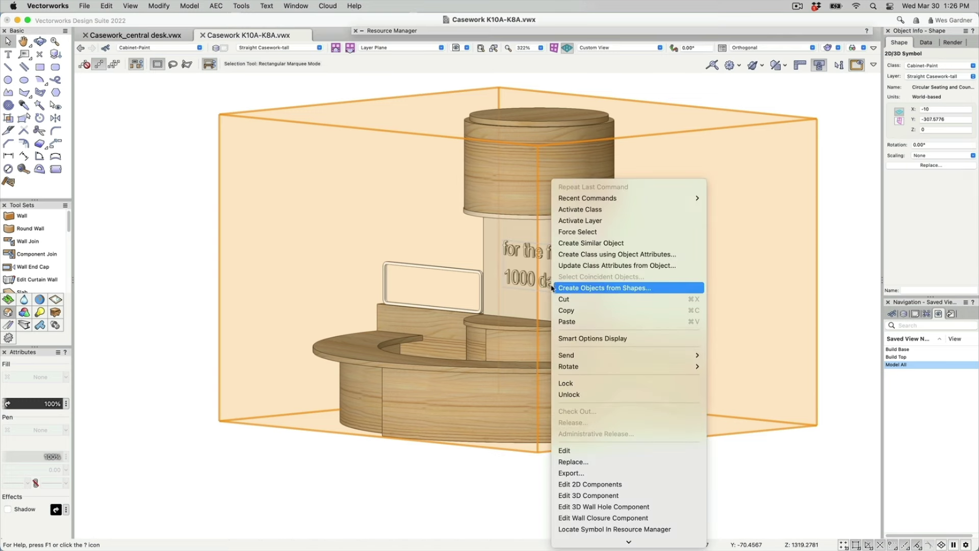
left_click(576, 495)
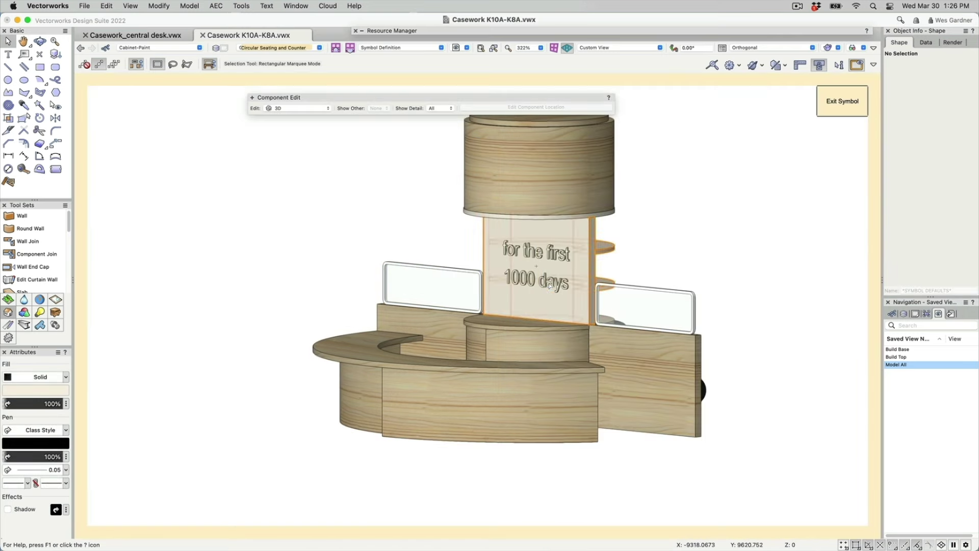
left_click(552, 276)
right_click(548, 287)
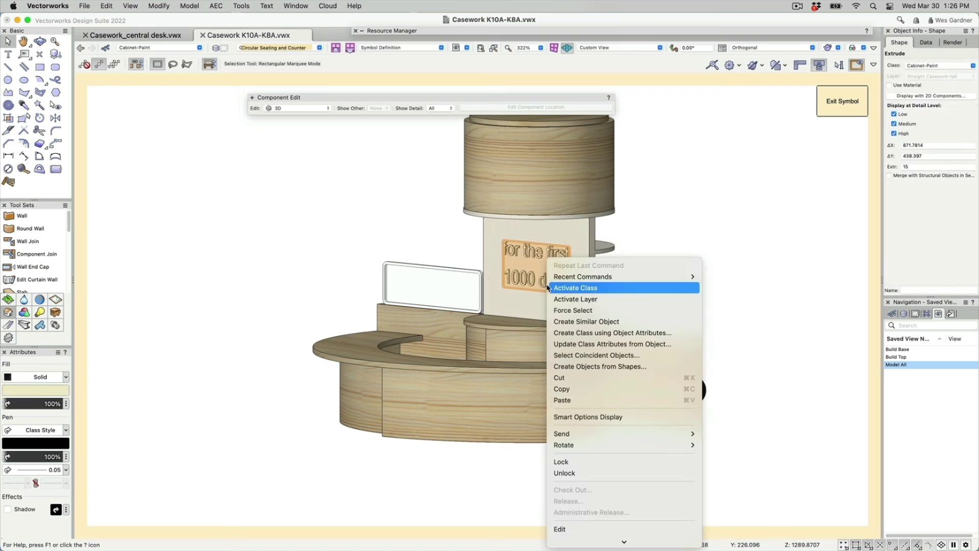
left_click(561, 530)
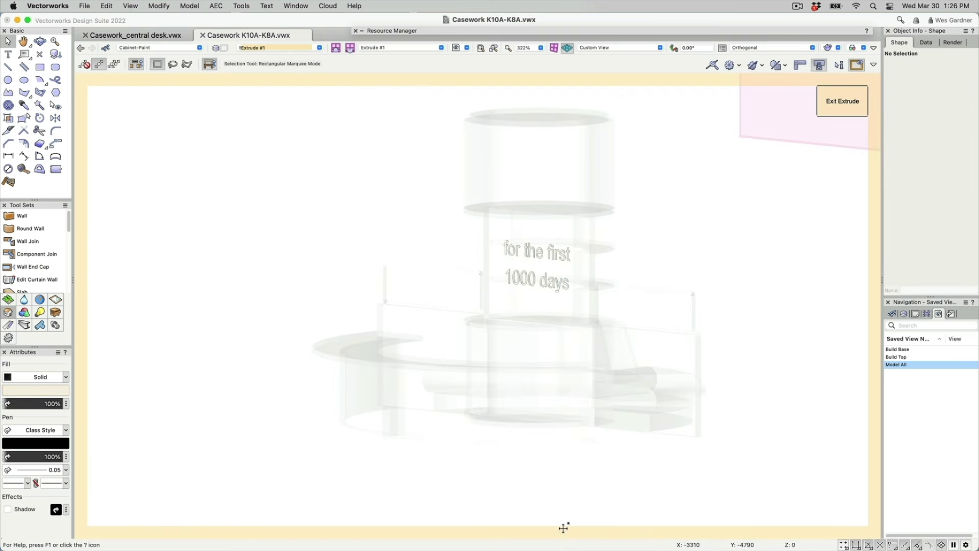
middle_click_drag(563, 527, 563, 528, "shift")
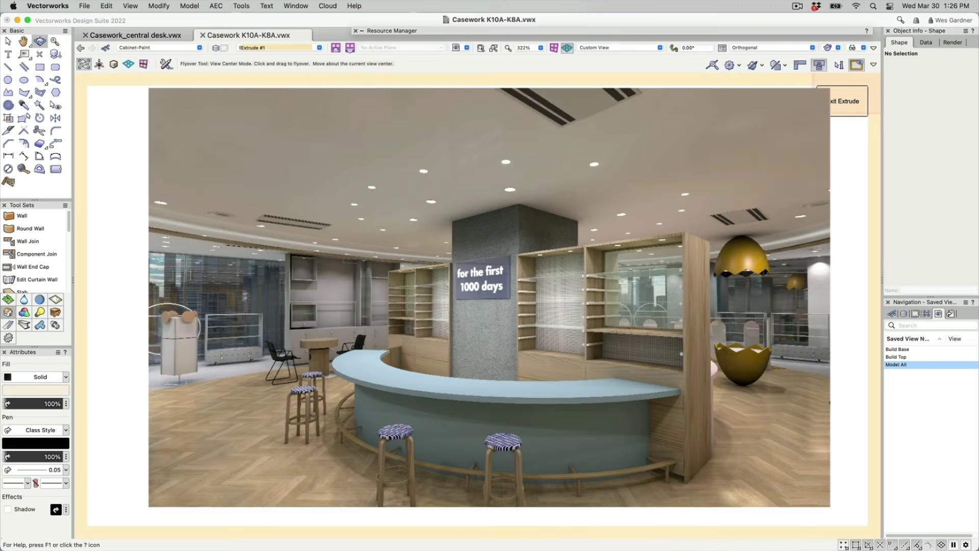
left_click(846, 101)
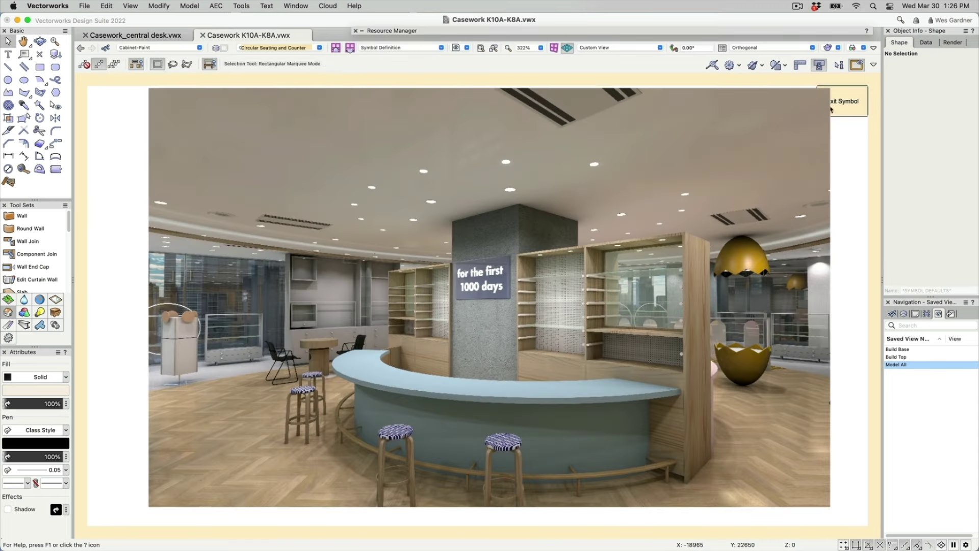
left_click(836, 102)
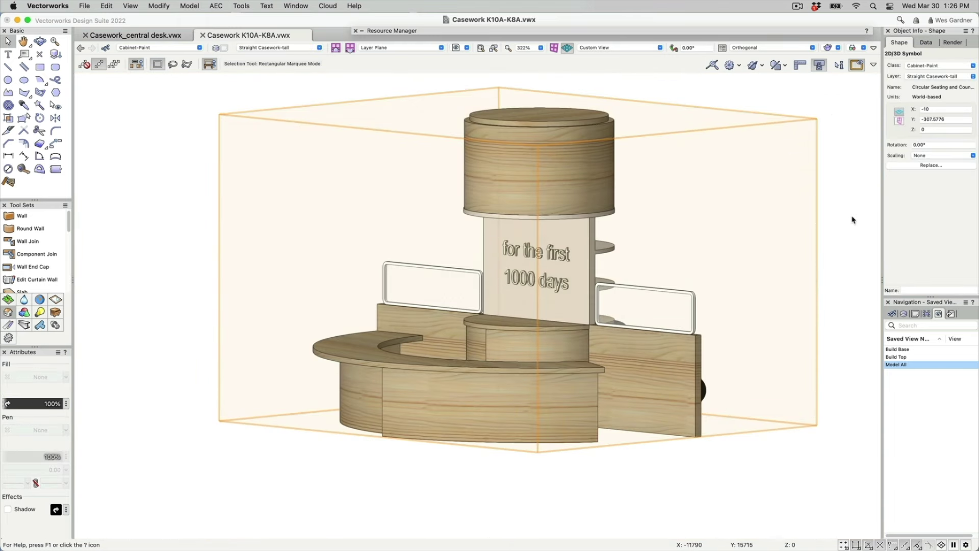
left_click(851, 221)
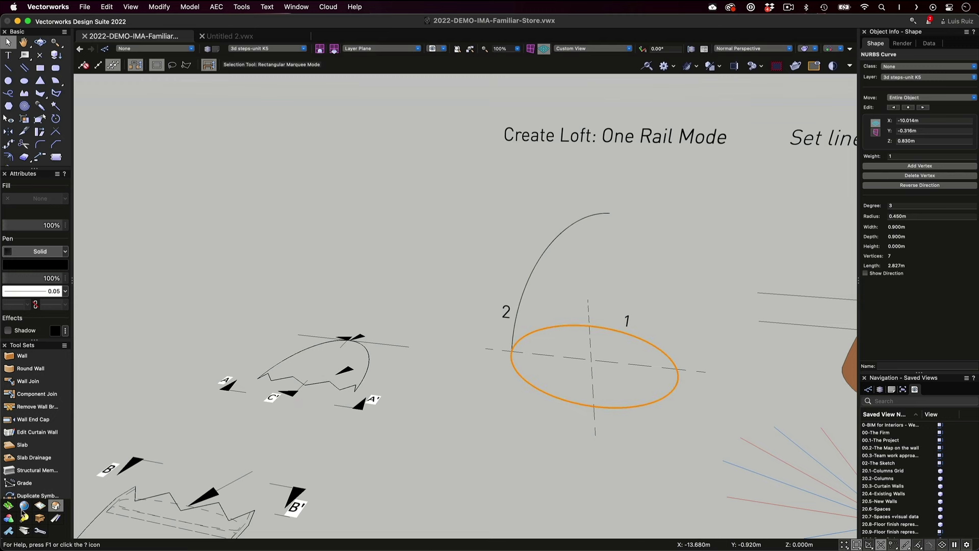
Loft the ellipse rail with curve 2 into a dome via Loft Surface (One Rail), then undo it.
left_click(8, 518)
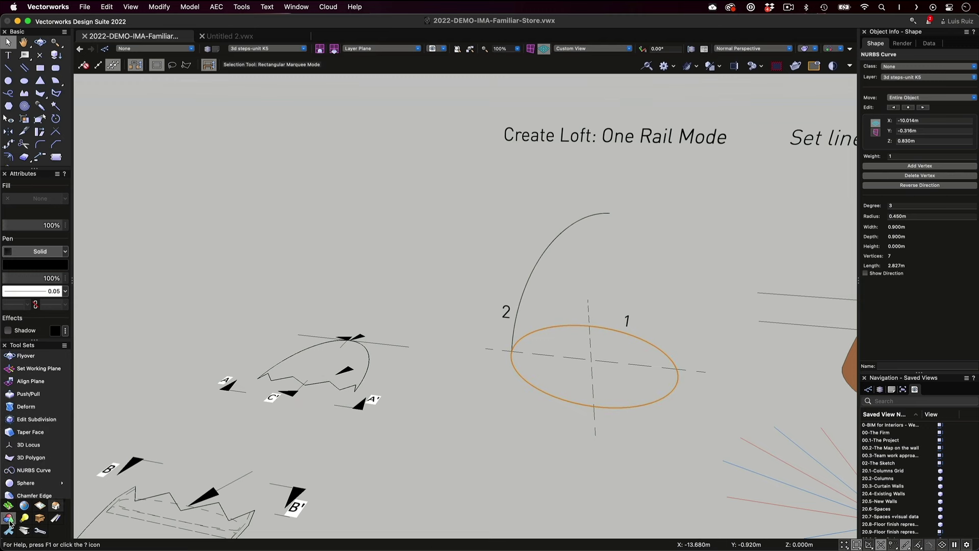
scroll(30, 449, "down", 4)
left_click(32, 453)
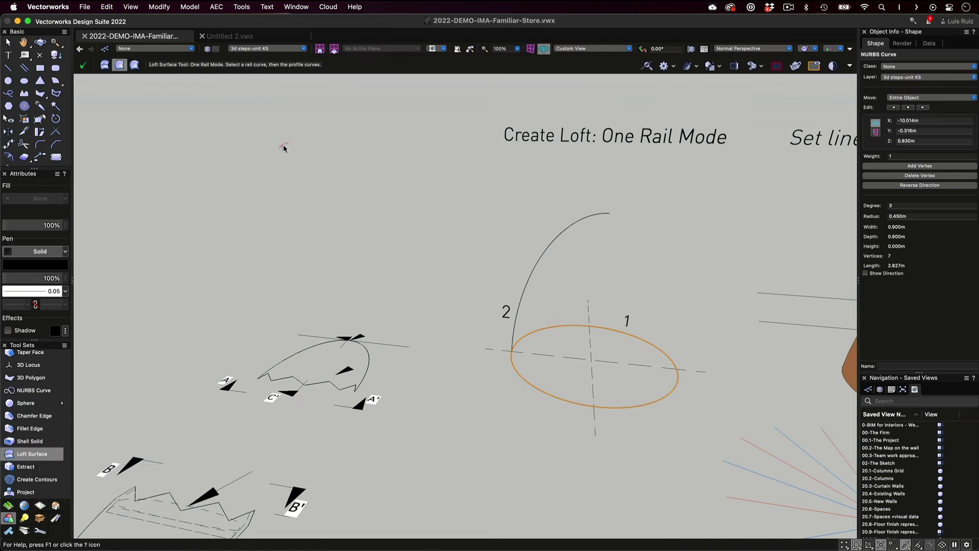
left_click(545, 329)
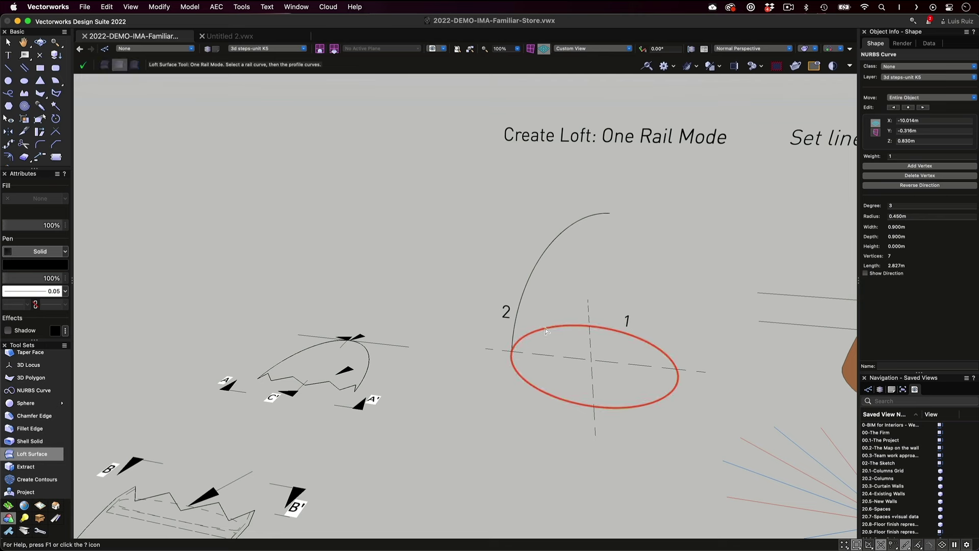
left_click(527, 289)
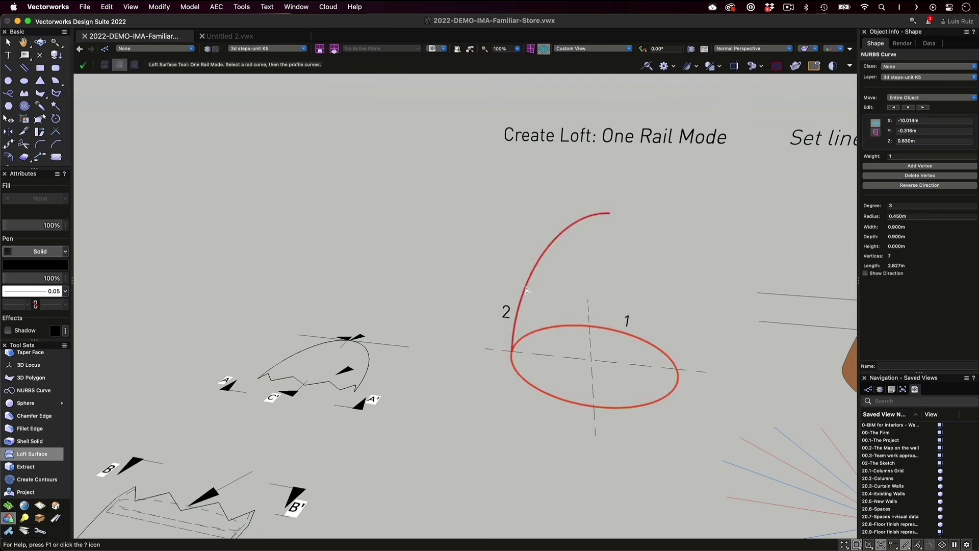
left_click(82, 65)
left_click(528, 316)
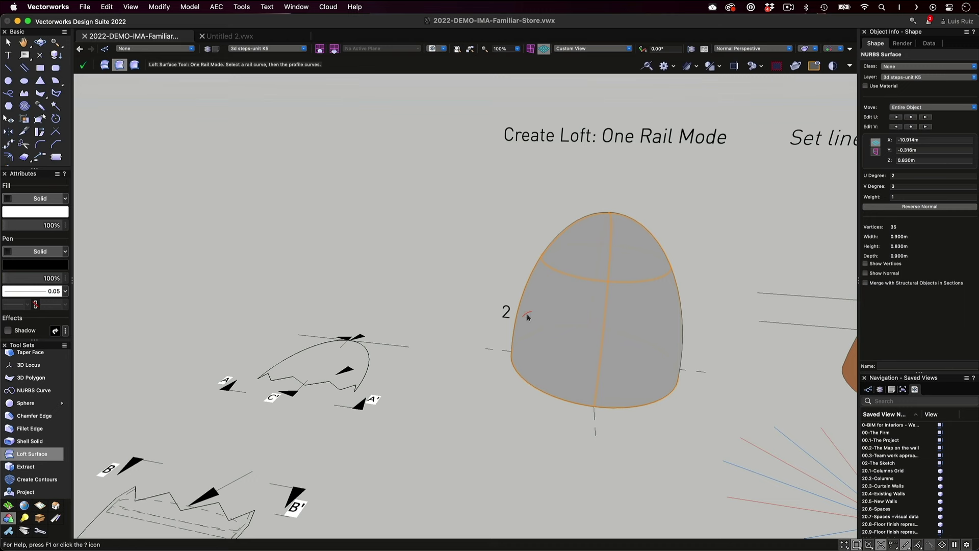
key("super+z")
middle_click_drag(528, 317, 524, 318, "super")
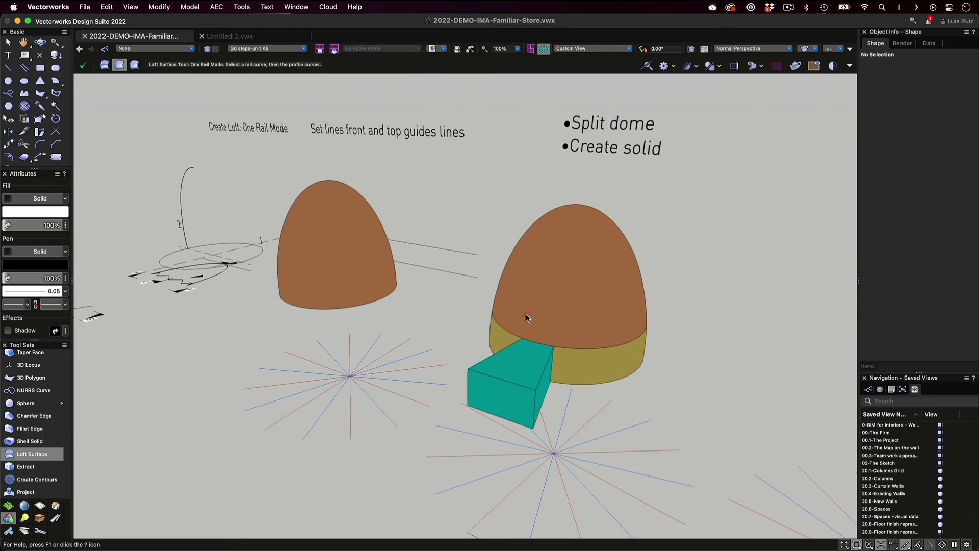
Inspect the gold base ring, teal block and teal triangle solids in Object Info.
key("x")
left_click(592, 347)
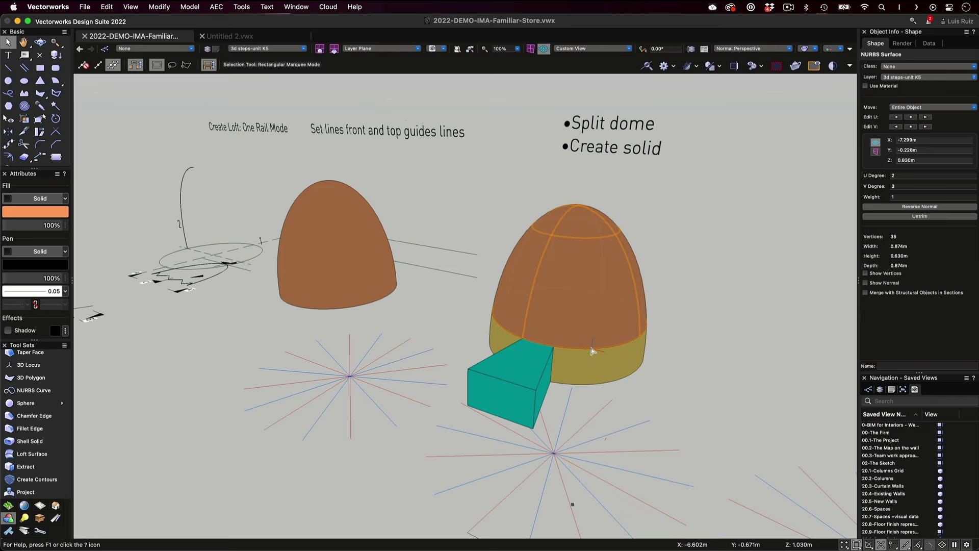
left_click(525, 382)
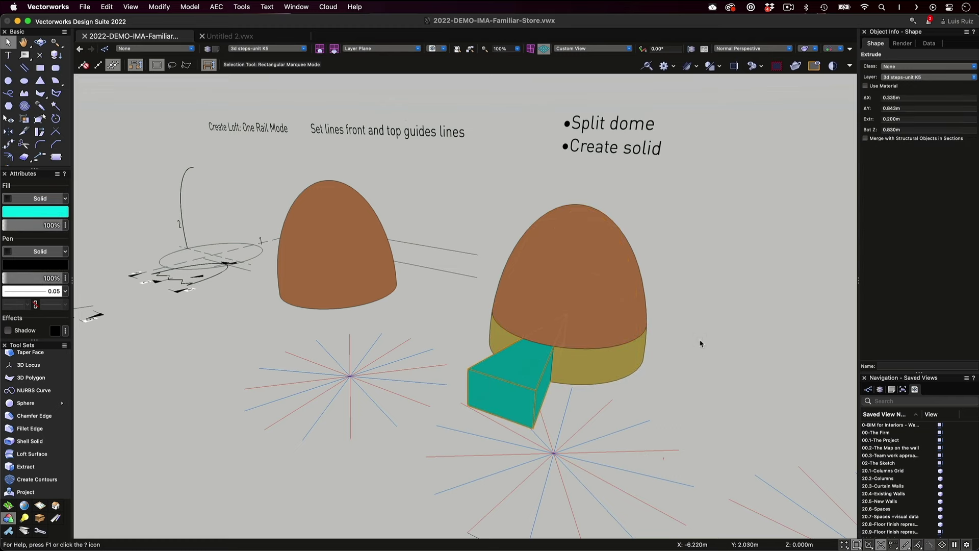
middle_click_drag(700, 344, 699, 338, "super")
left_click(578, 380)
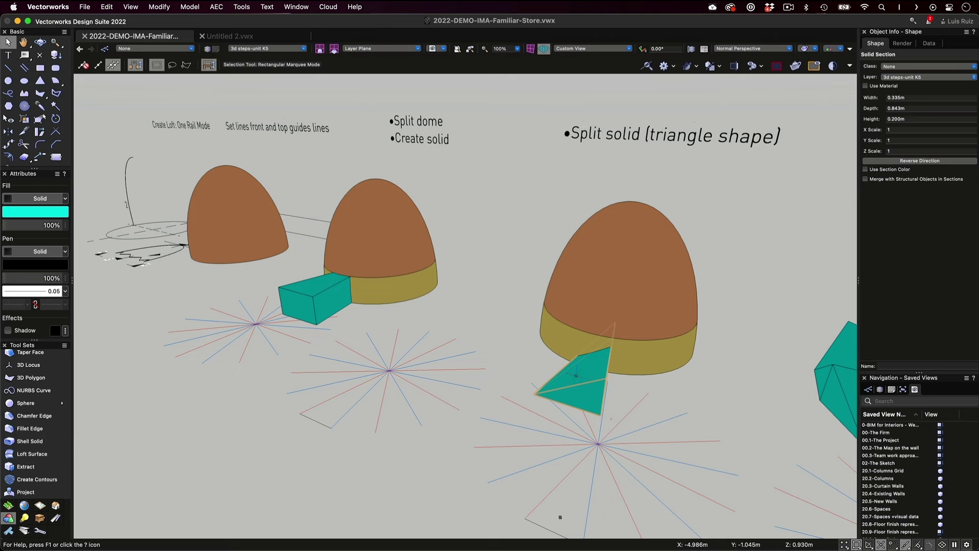
Inspect the combined and subtracted dome solids, continuing to the Extract loft surface example.
middle_click_drag(576, 375, 572, 374, "super")
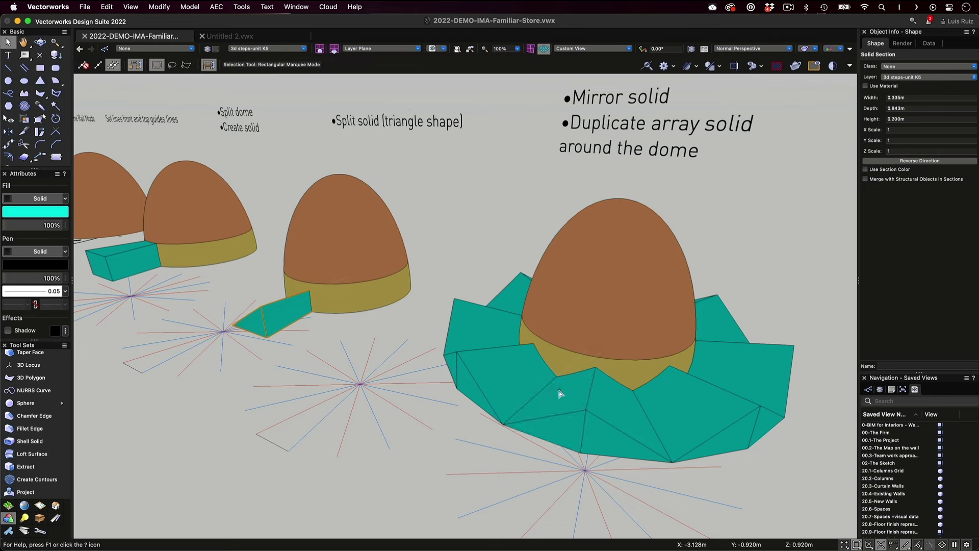
middle_click_drag(631, 408, 605, 396, "shift")
left_click(624, 409)
left_click(603, 420)
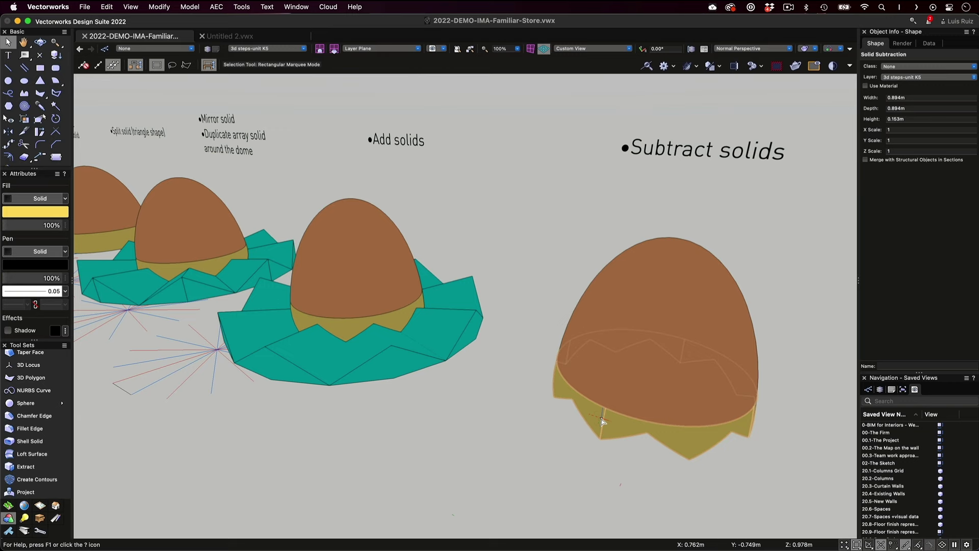
middle_click_drag(603, 421, 601, 415, "shift")
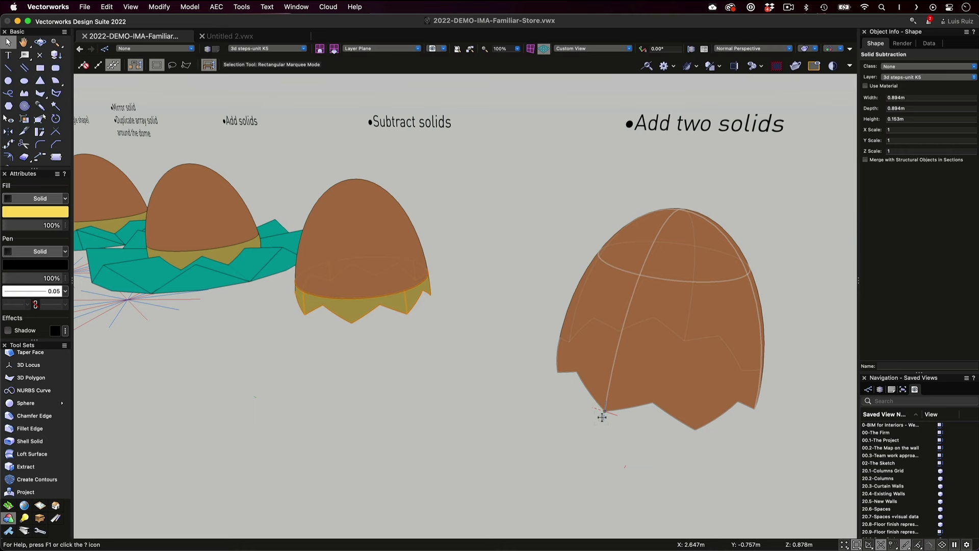
middle_click_drag(602, 417, 597, 415, "shift")
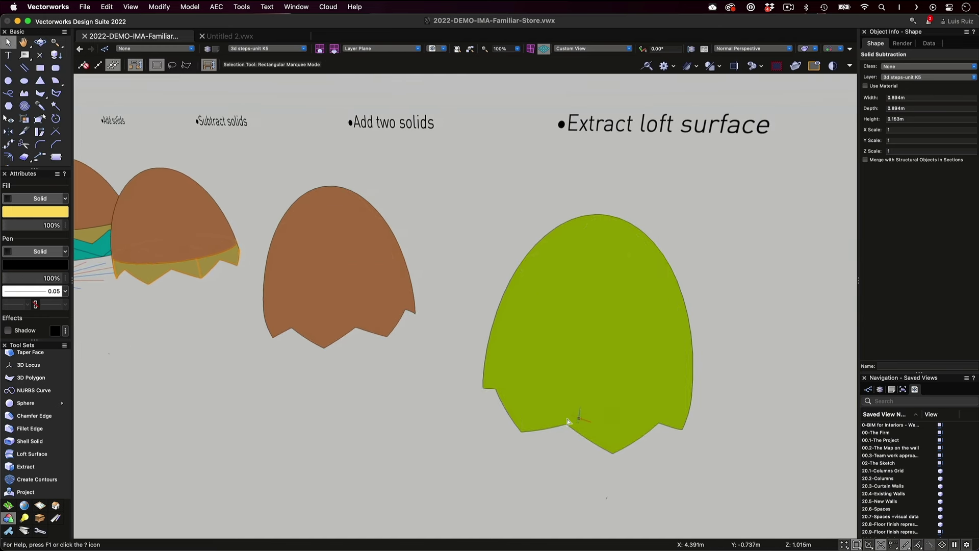
Extract the middle dome's outer face as a NURBS surface and move it down and right.
left_click(26, 466)
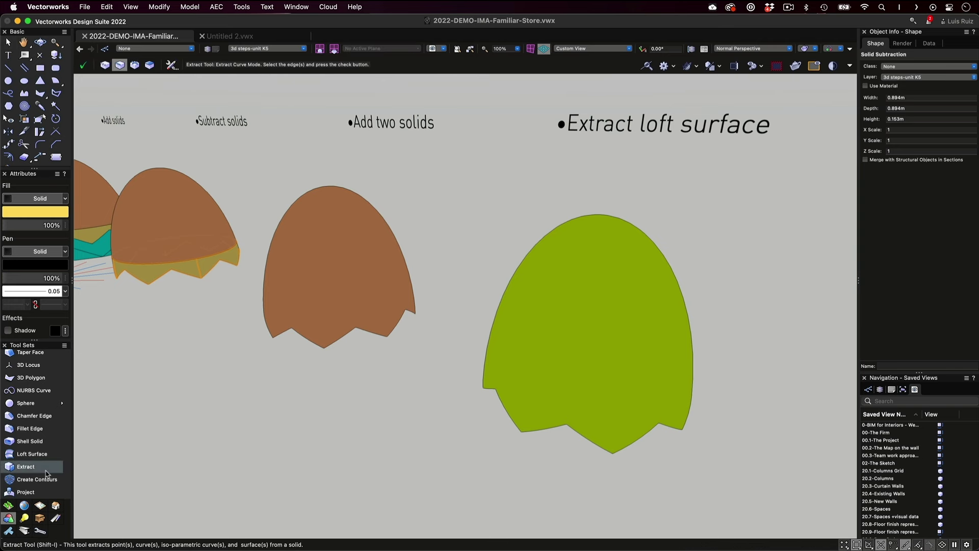
left_click(150, 65)
left_click(316, 225)
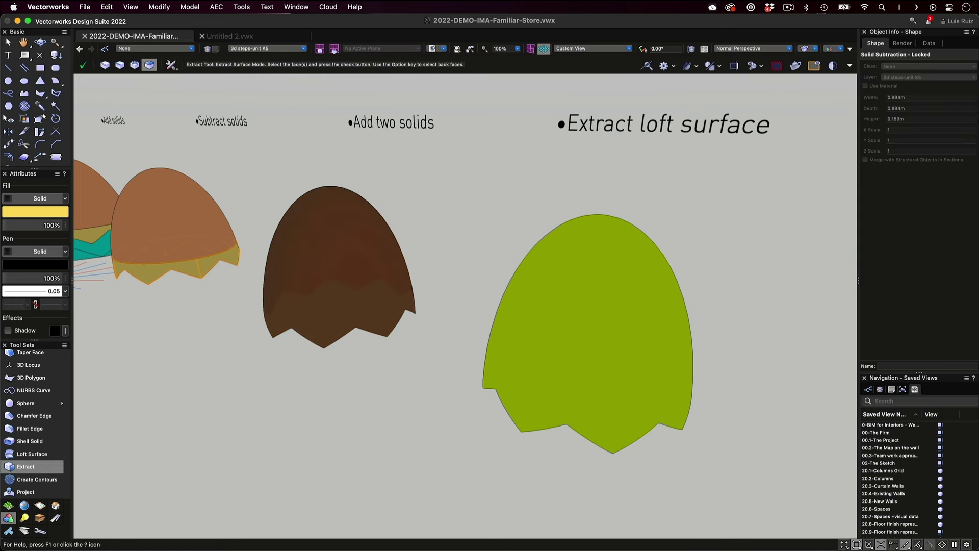
left_click(83, 65)
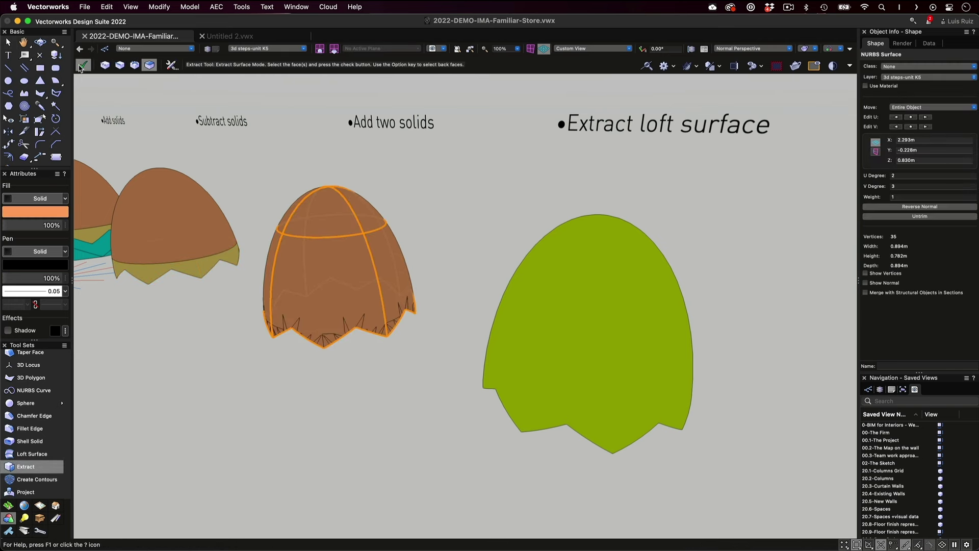
left_click_drag(415, 312, 447, 382)
left_click(448, 380)
Select the teal shell and fly over to the Shell surface example.
key("c")
key("x")
left_click(448, 382)
key("shift+c")
key("x")
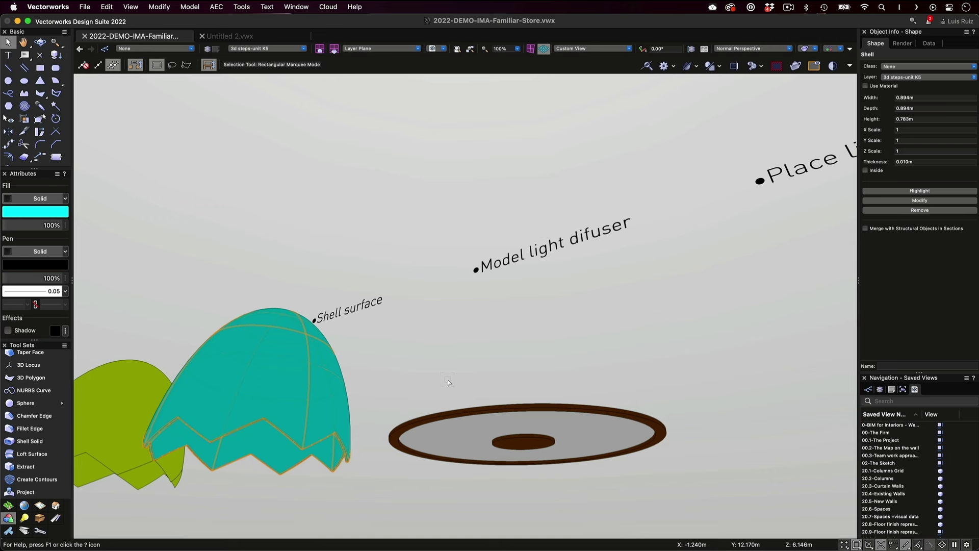
Fly over to the gold shells, select the lower Dome 2-KS symbol and view it in Top/Plan.
key("shift+c")
left_click_drag(448, 379, 444, 380)
key("x")
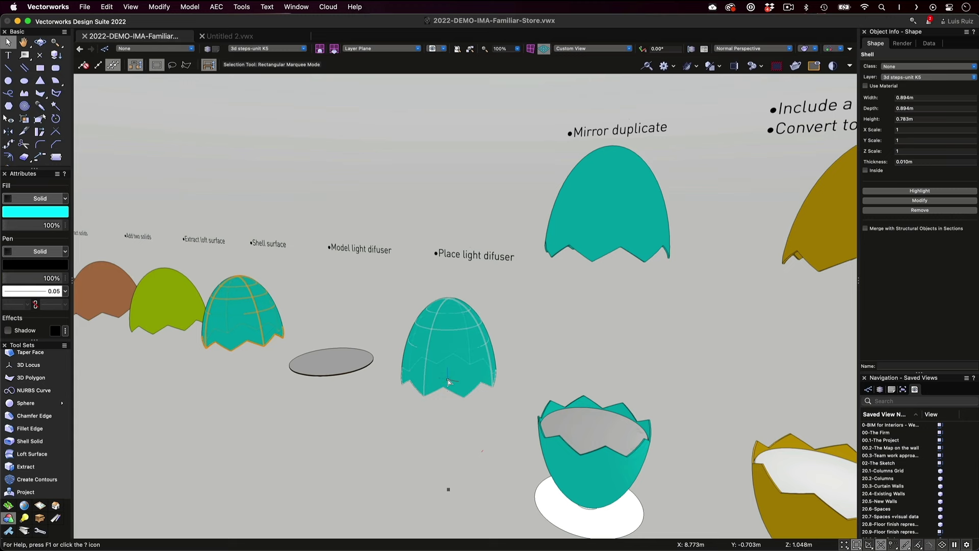
key("shift+c")
left_click_drag(447, 380, 448, 381)
key("x")
left_click(567, 418)
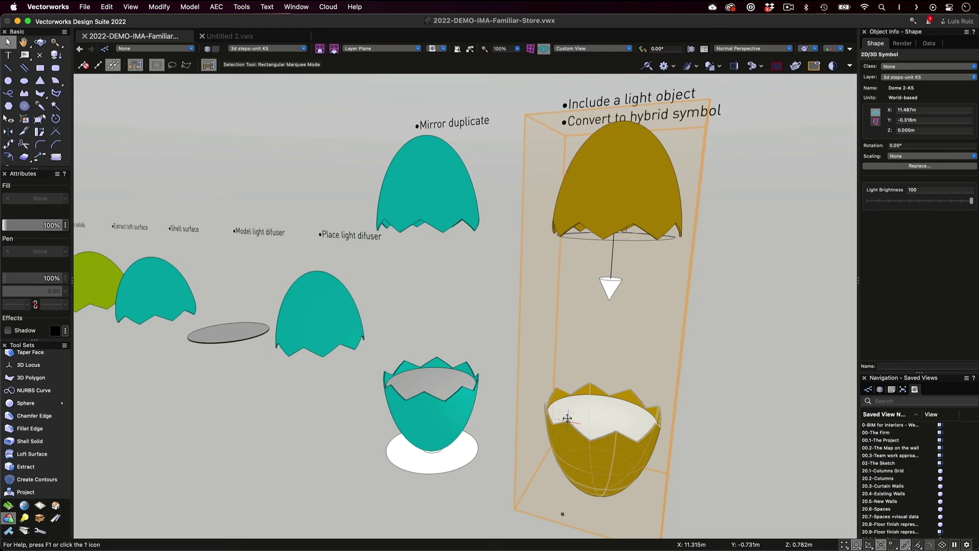
key("F5")
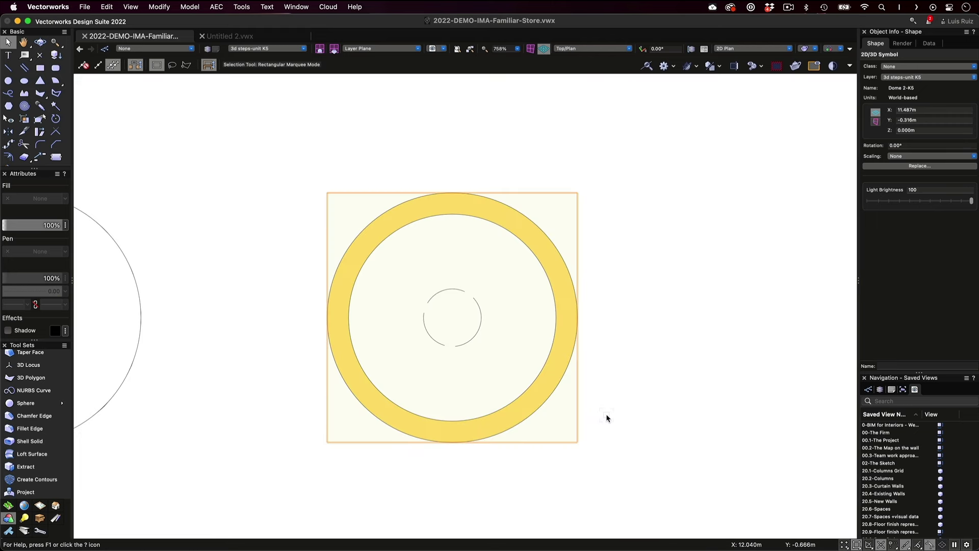
Restore the 20.7-Spaces +visual data saved view from the Saved Views list.
scroll(897, 459, "down", 10)
double_click(886, 438)
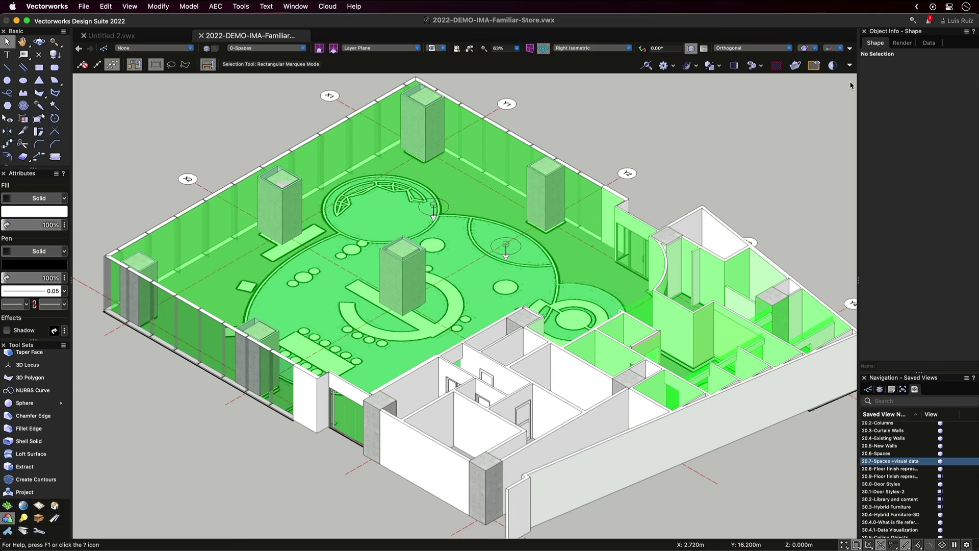
left_click(840, 48)
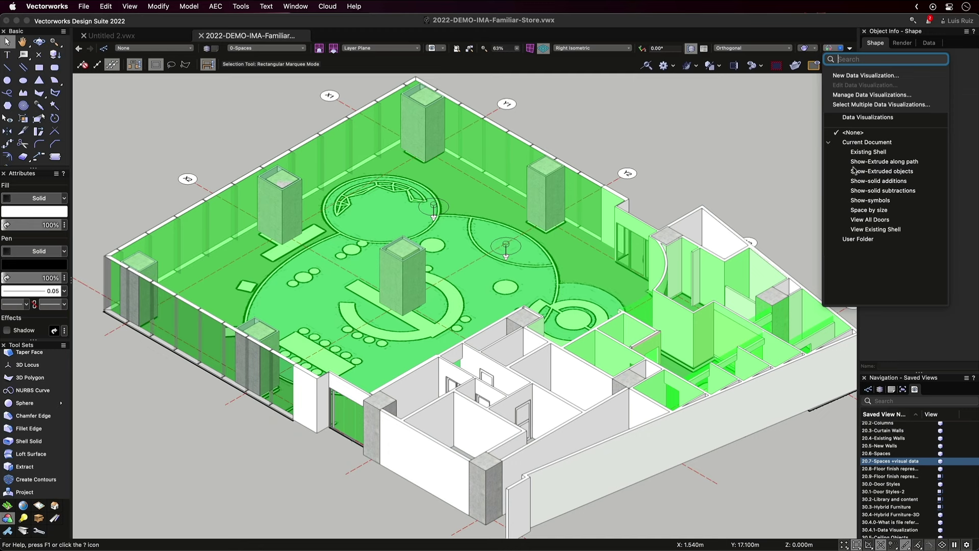
left_click(863, 211)
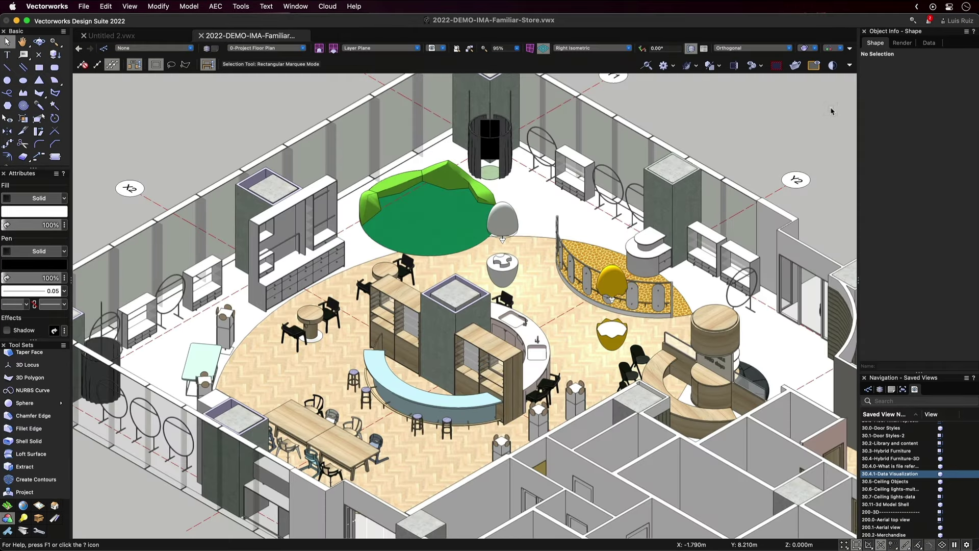
left_click(841, 48)
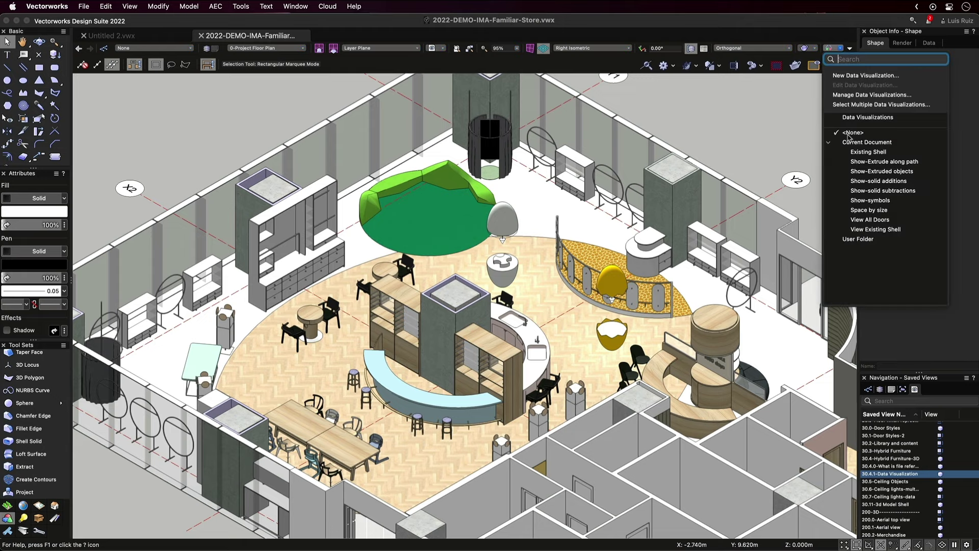
left_click(853, 153)
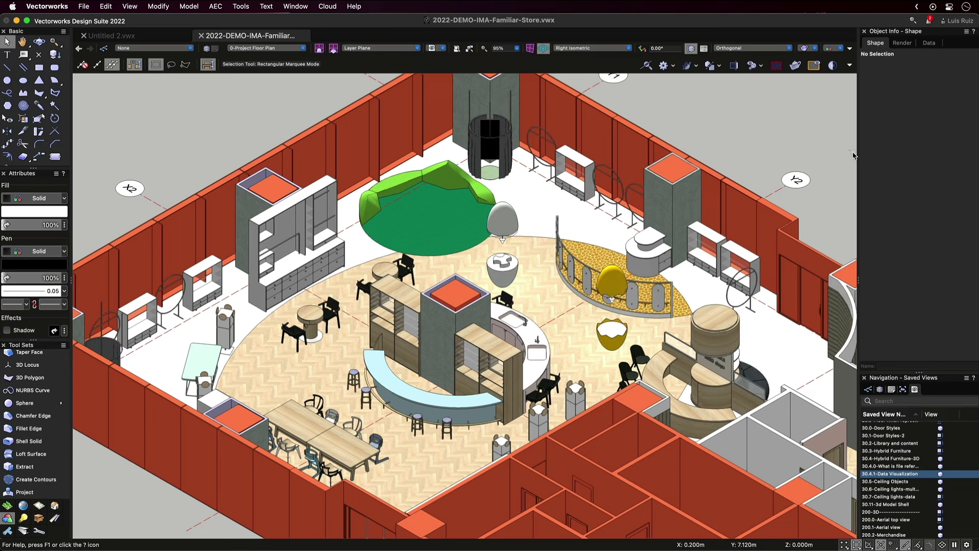
left_click(841, 49)
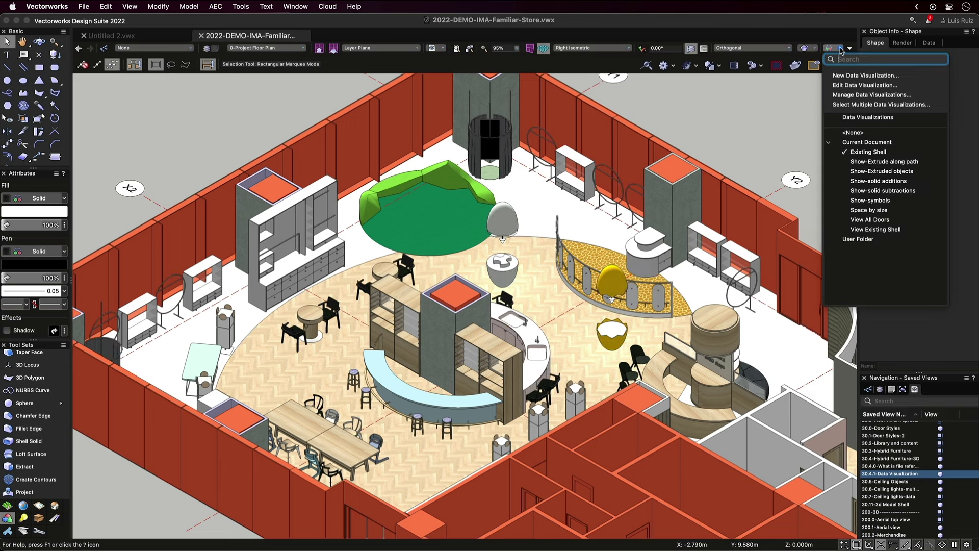
left_click(852, 161)
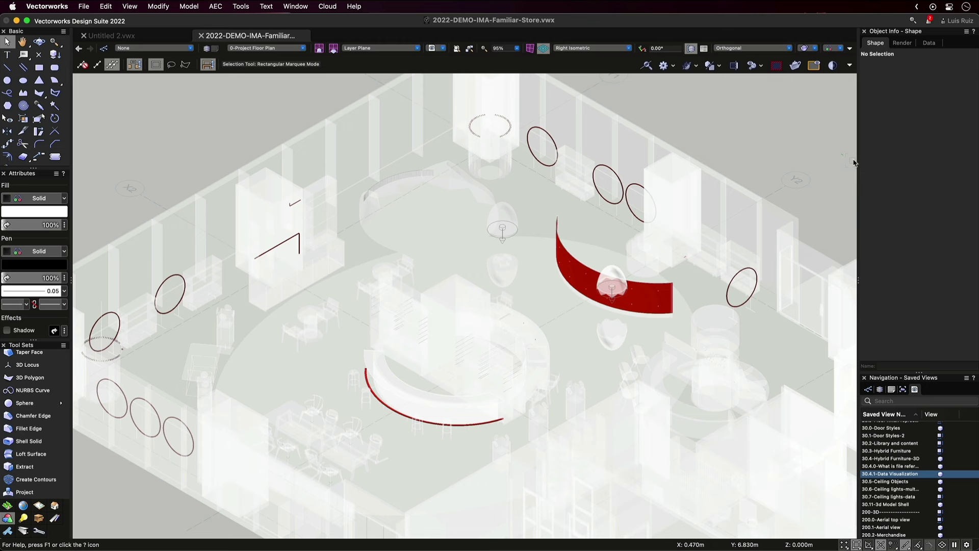
left_click(842, 49)
left_click(854, 172)
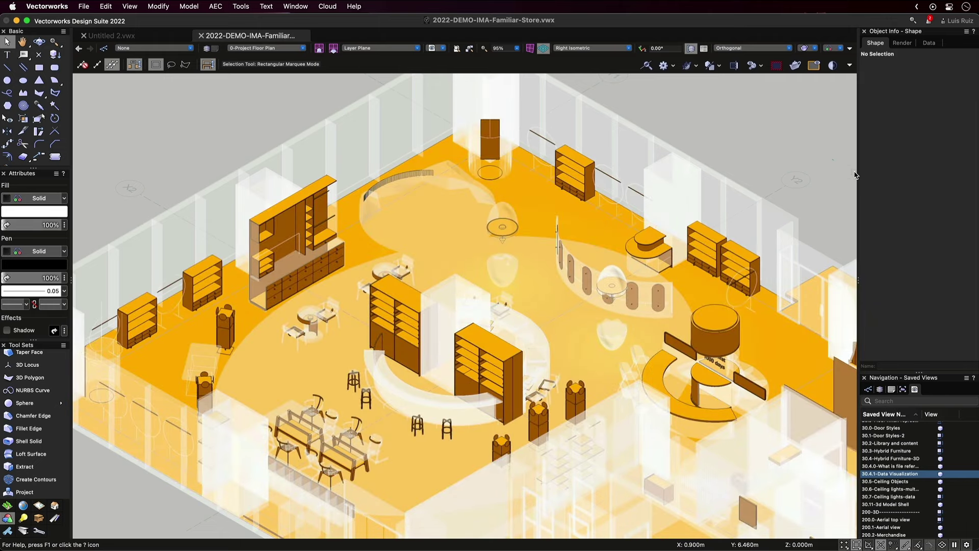
left_click(838, 49)
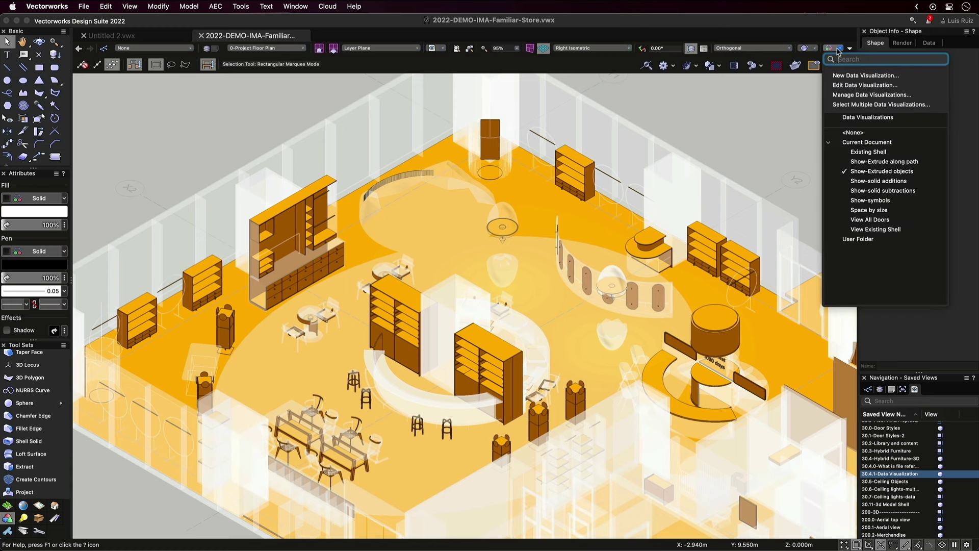
left_click(853, 180)
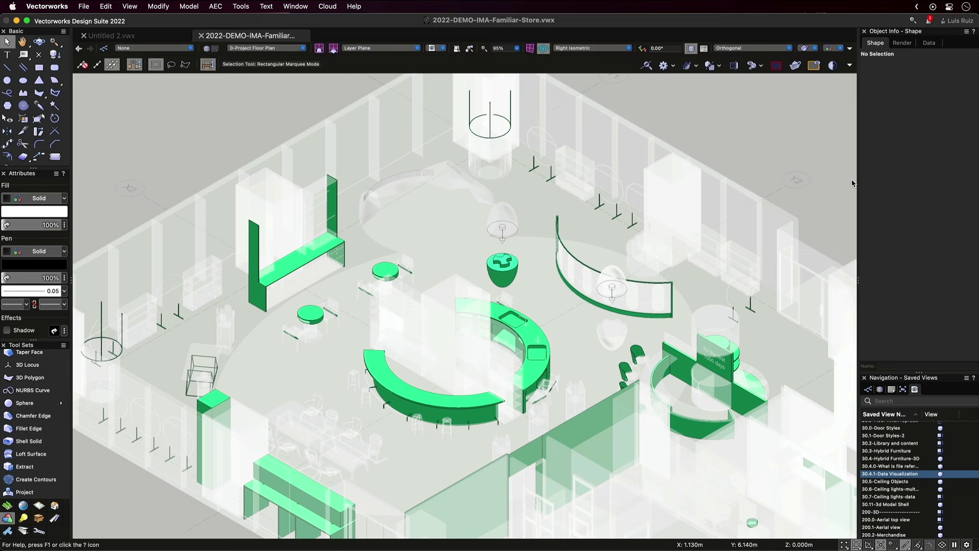
left_click(840, 49)
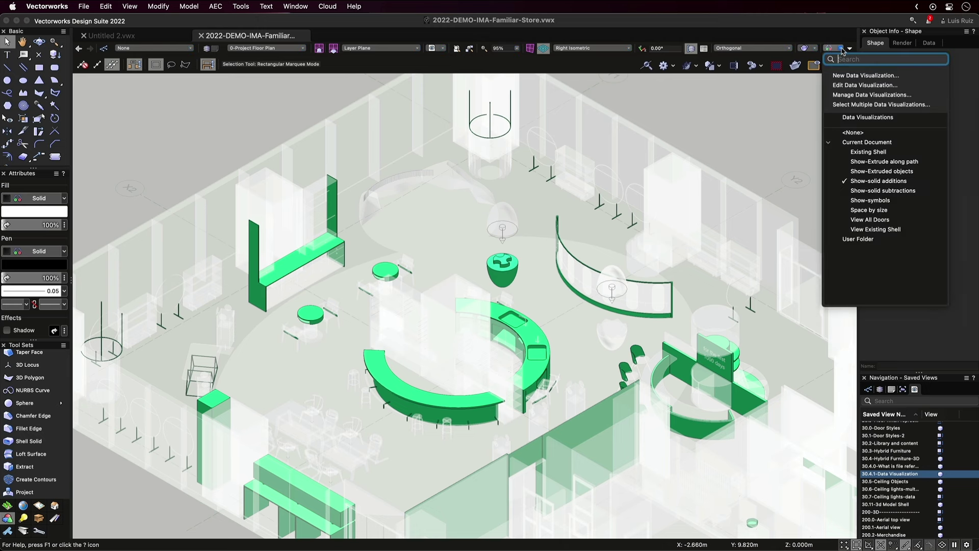
left_click(863, 191)
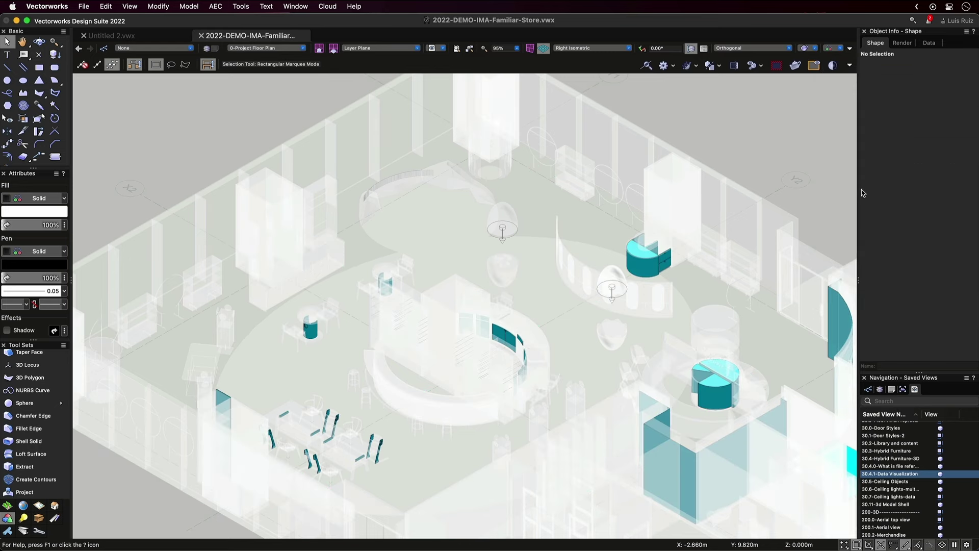
left_click(841, 49)
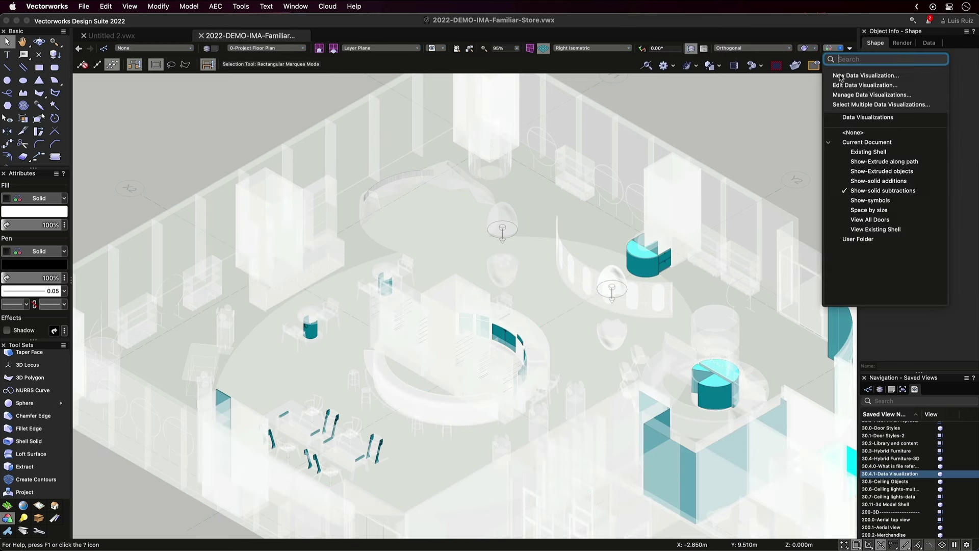
left_click(856, 200)
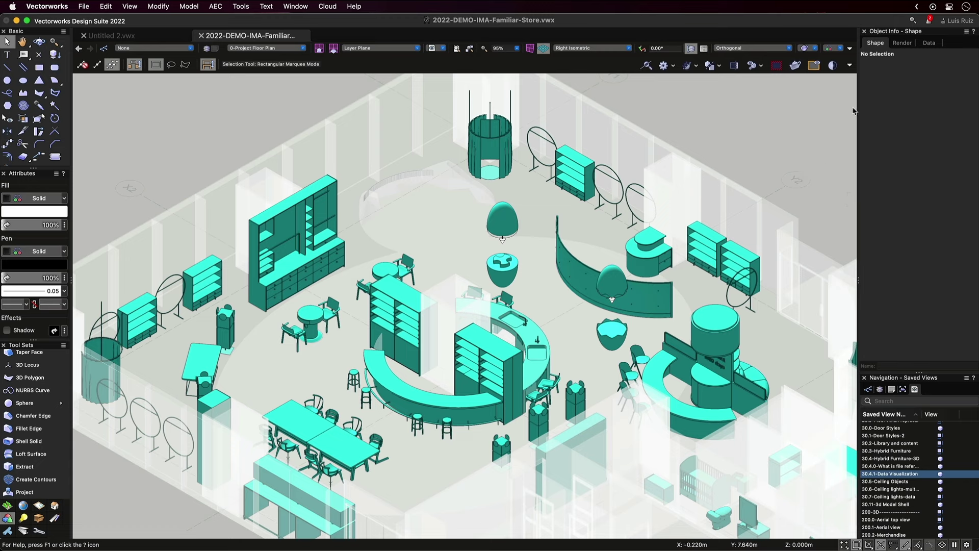
left_click(840, 49)
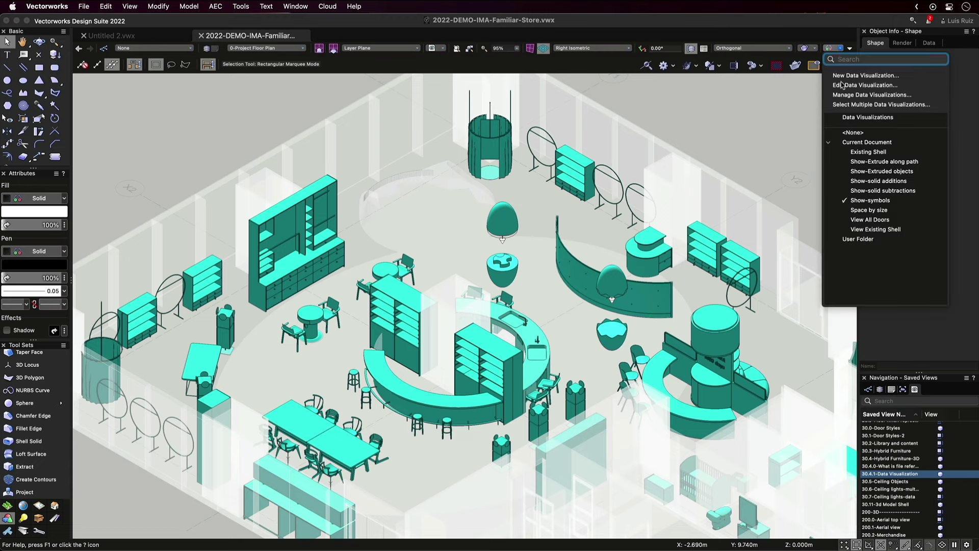
left_click(850, 133)
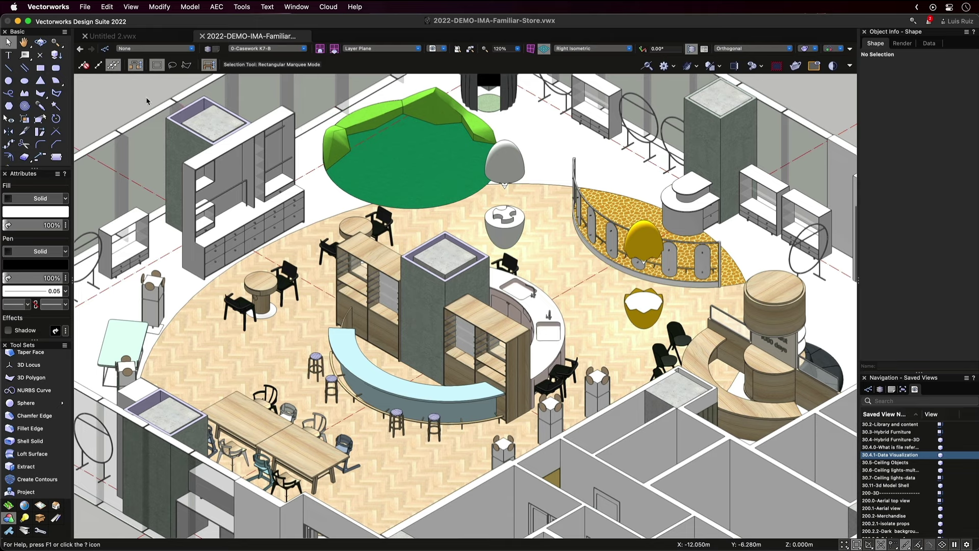
Browse the Tools menu's Database and Records commands without choosing one.
left_click(241, 7)
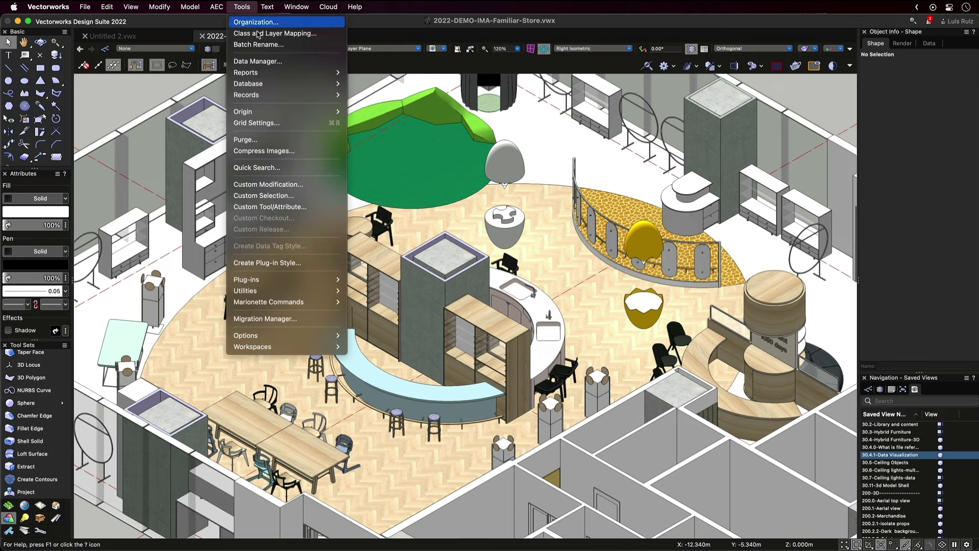
mouse_move(283, 73)
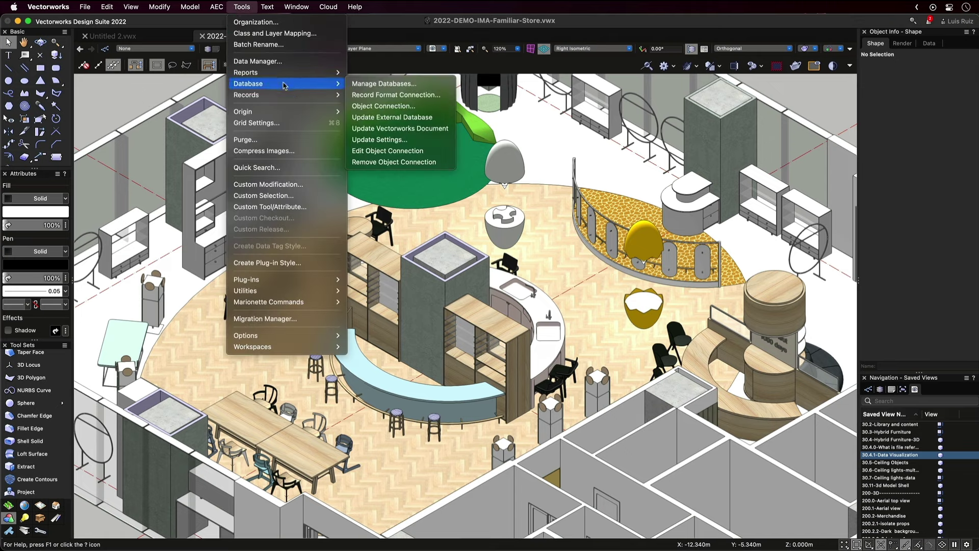
mouse_move(286, 97)
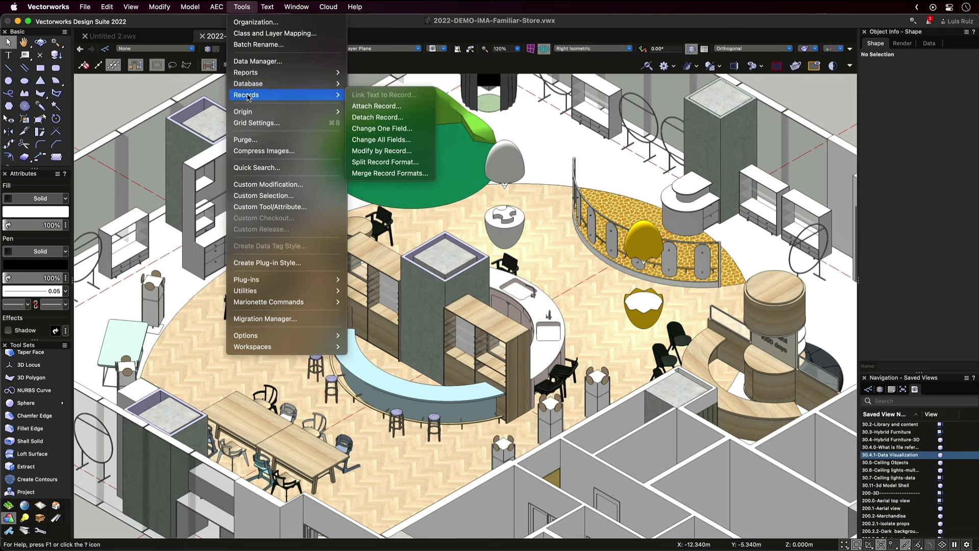
left_click(160, 86)
Preview the fields of all seven record formats, Casework Take-off through Speaker Items Take-off, in the Resource Manager.
key("super+r")
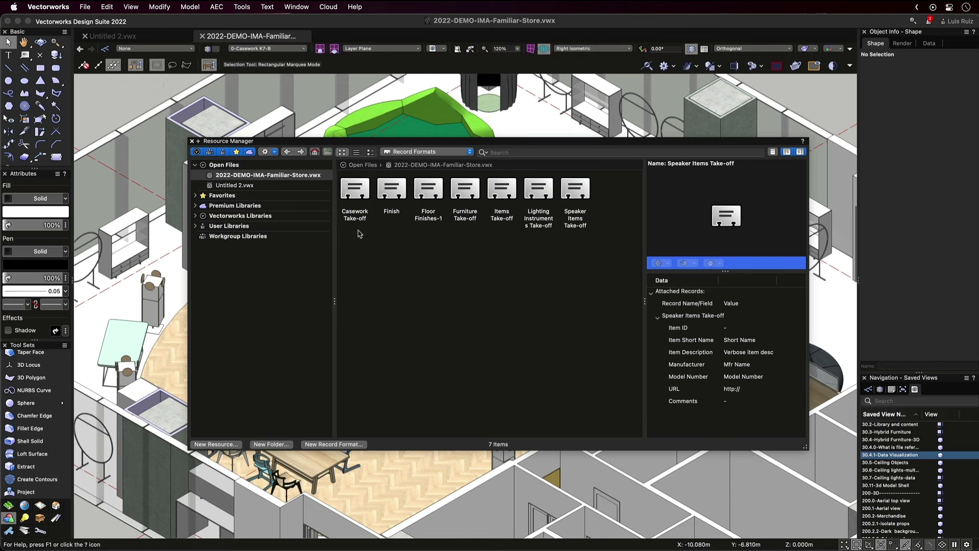
left_click(362, 196)
left_click(386, 196)
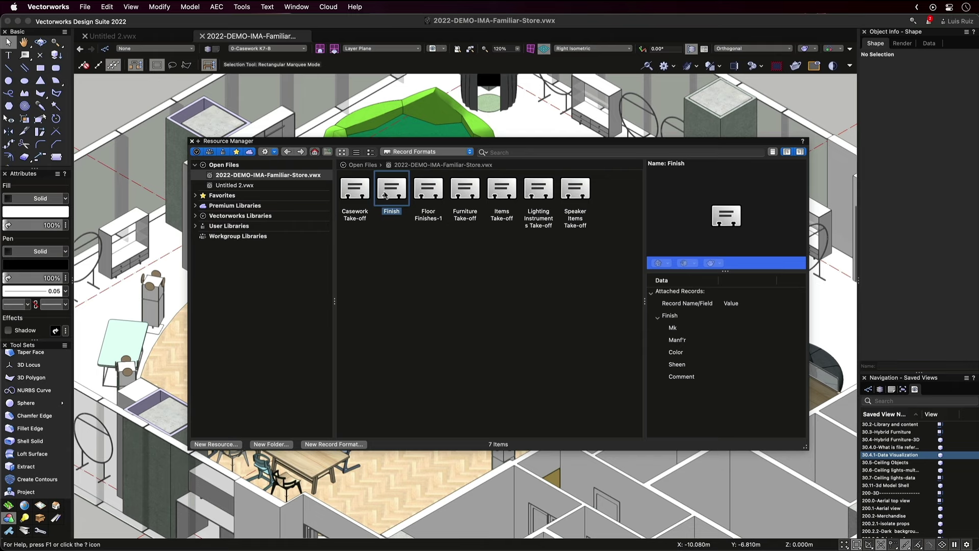
left_click(421, 196)
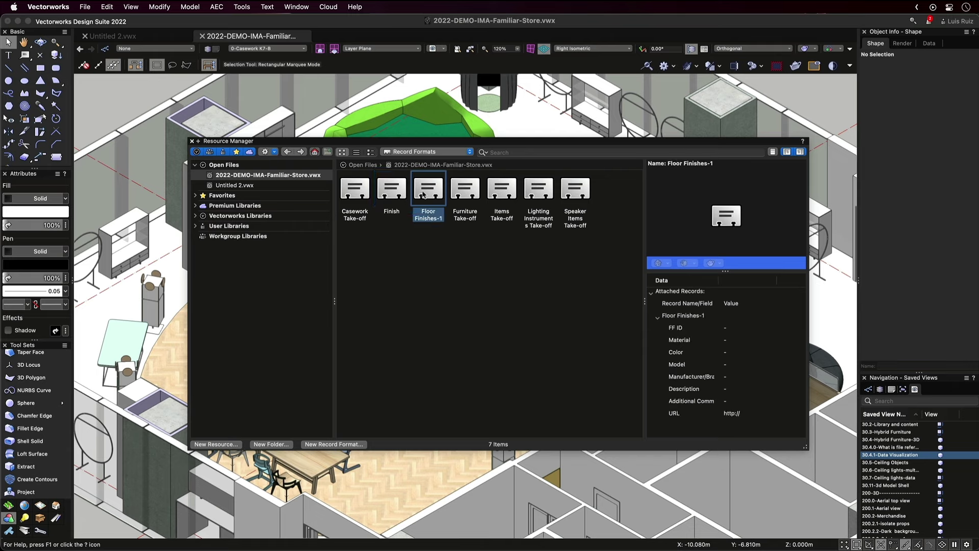
left_click(460, 193)
left_click(496, 194)
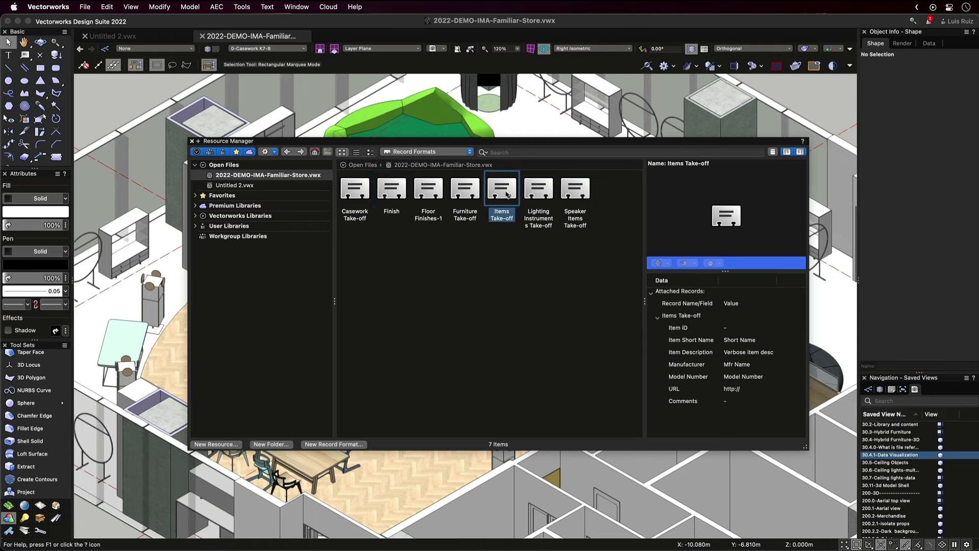
left_click(531, 194)
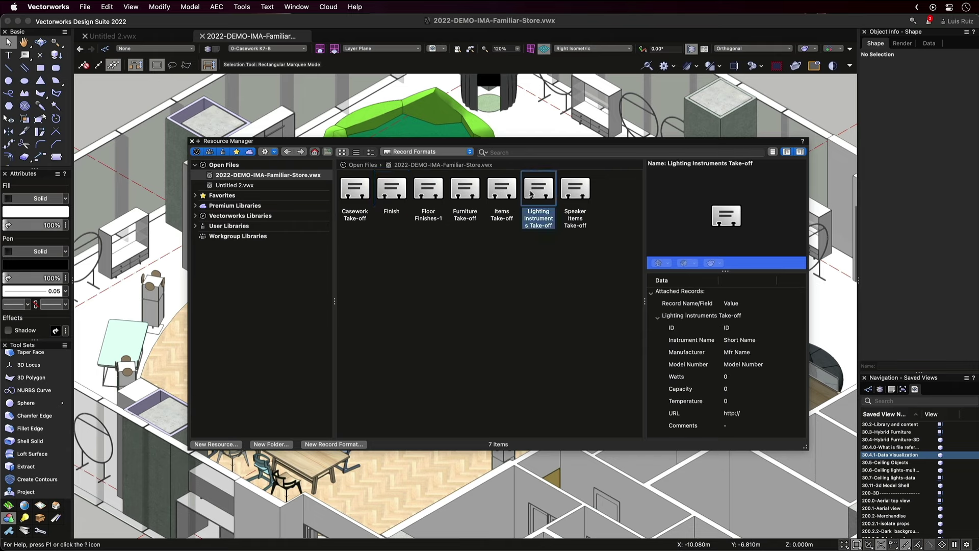
left_click(571, 194)
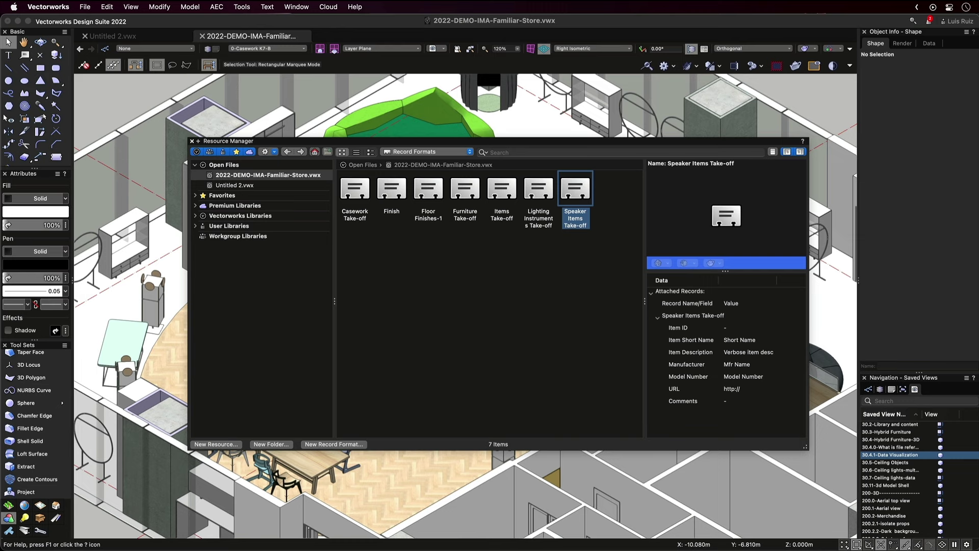
Create a new record format resource named 'My Record format'.
left_click(218, 443)
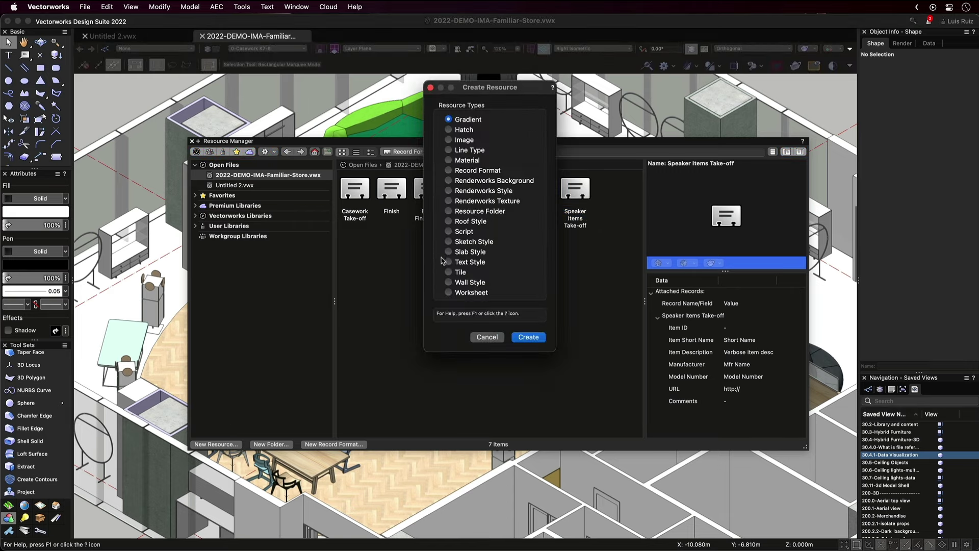
left_click(449, 170)
key("Return")
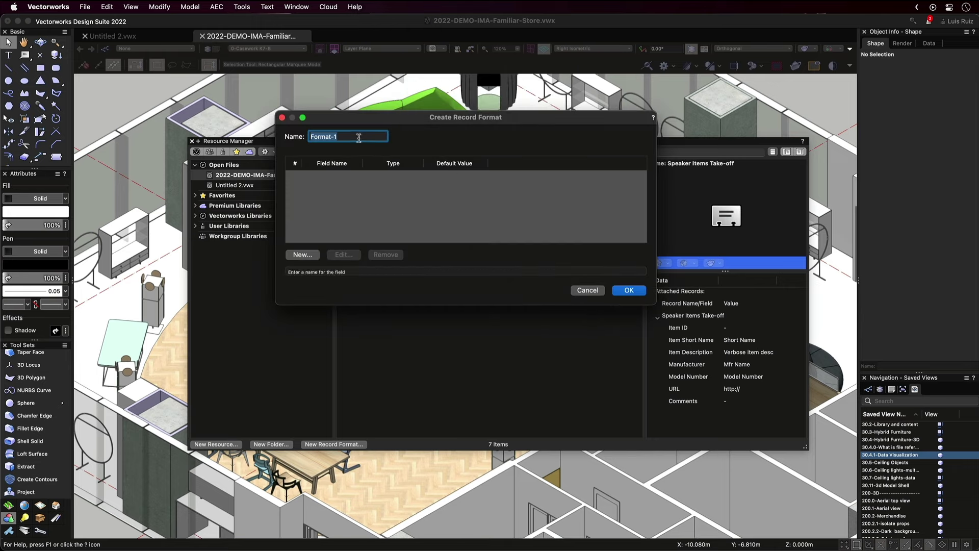
type("My Record format")
Add an ID field with default value '-' and a Name field to the record format.
left_click(303, 254)
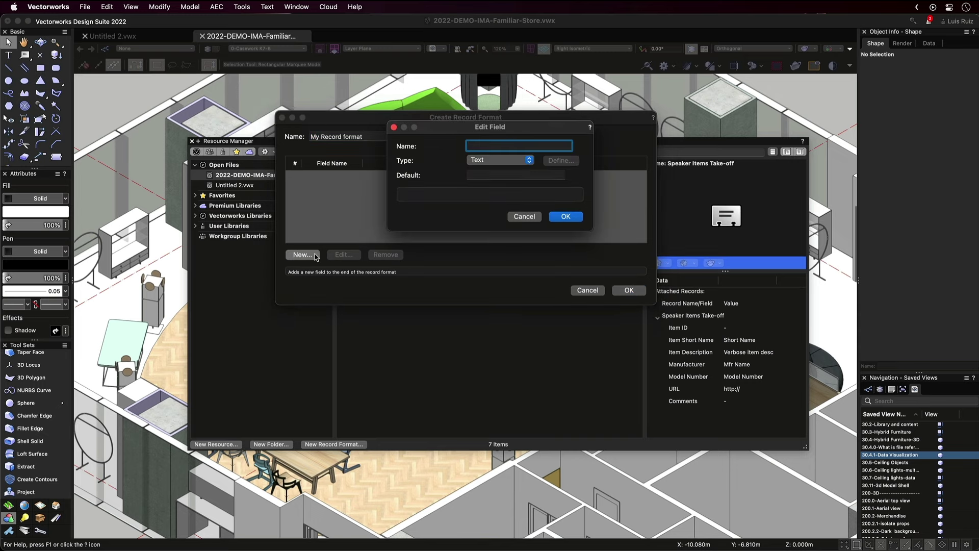
type("ID")
left_click(473, 174)
type("-")
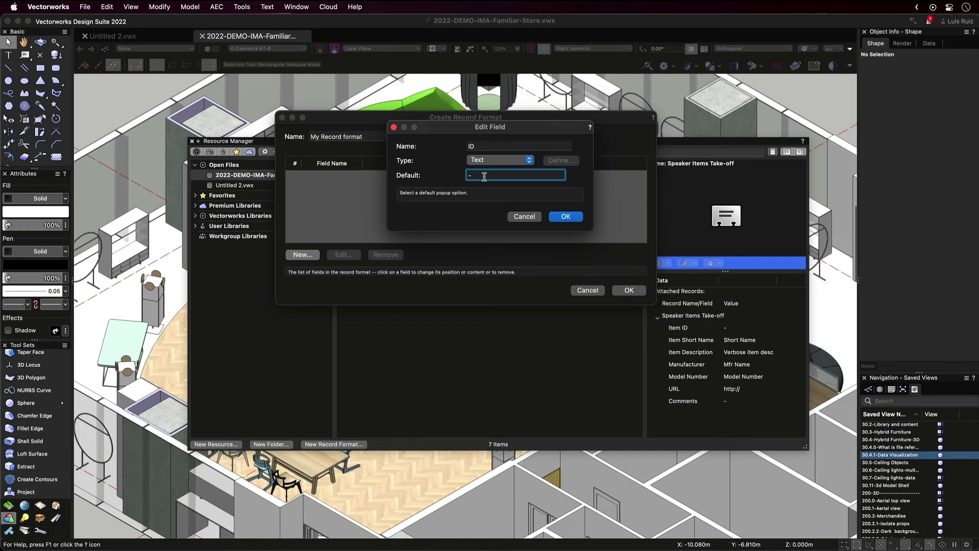
left_click(551, 218)
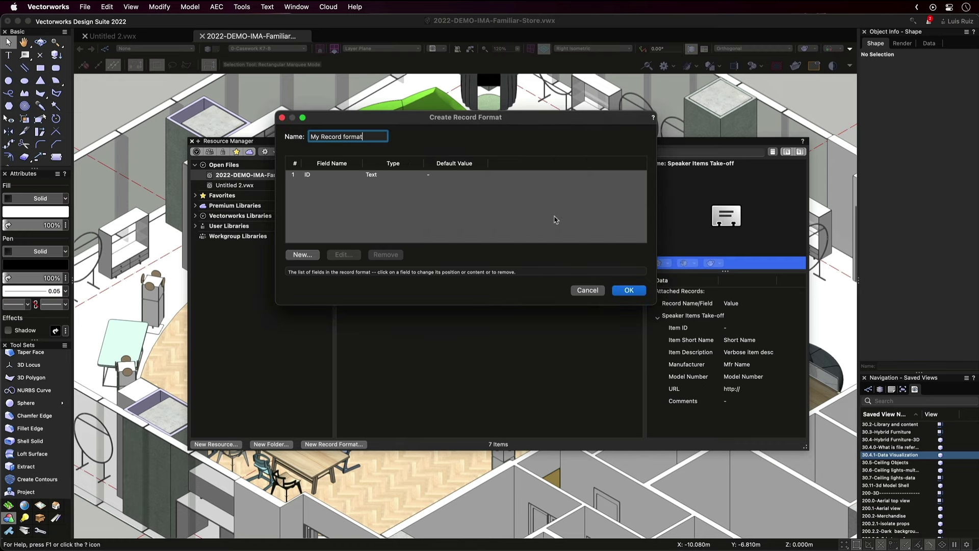
left_click(306, 254)
type("N")
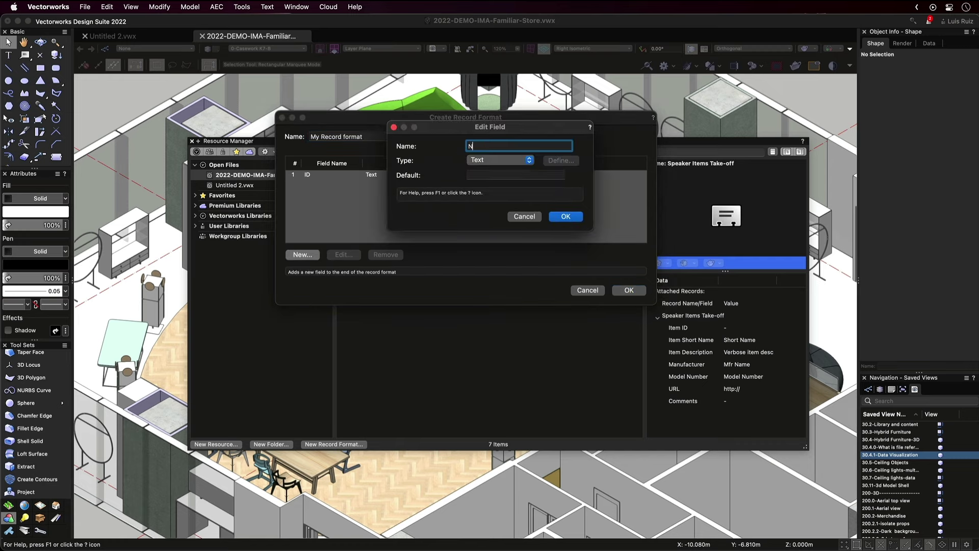
type("ame")
key("Return")
Add Code, Description and Maker fields, save the record format, and close the Resource Manager.
left_click(310, 255)
type("Code")
key("Return")
left_click(303, 254)
type("Descri")
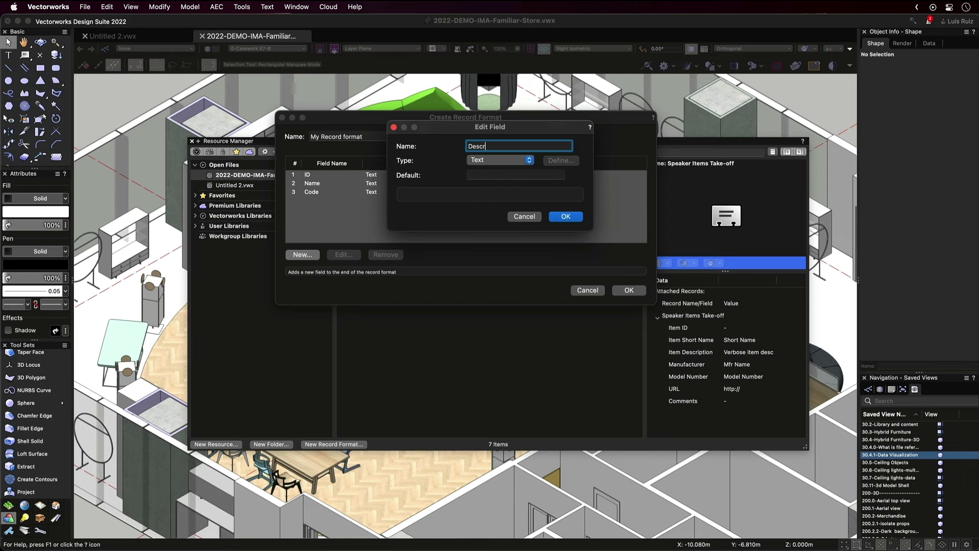
type("ption")
key("Return")
left_click(302, 254)
type("Maker")
key("Return")
left_click(303, 254)
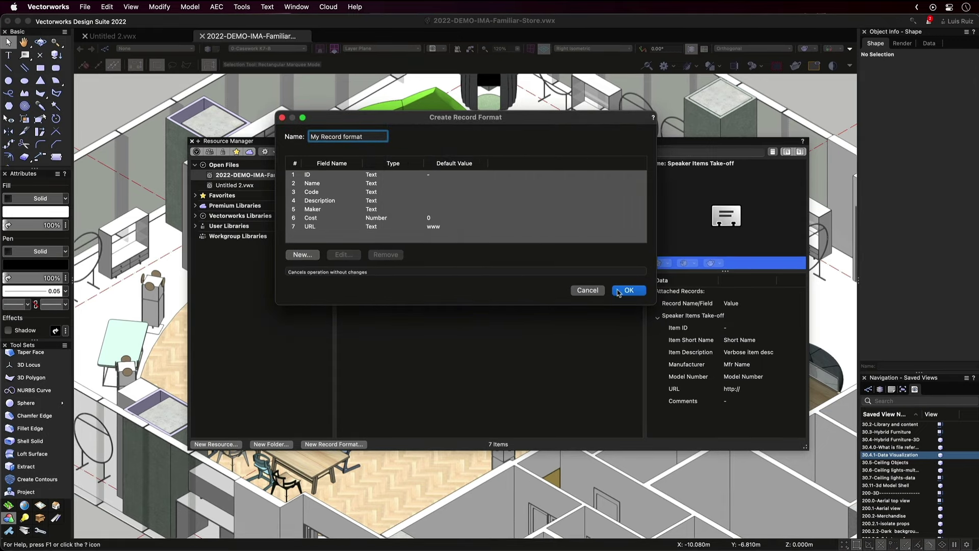
left_click(628, 290)
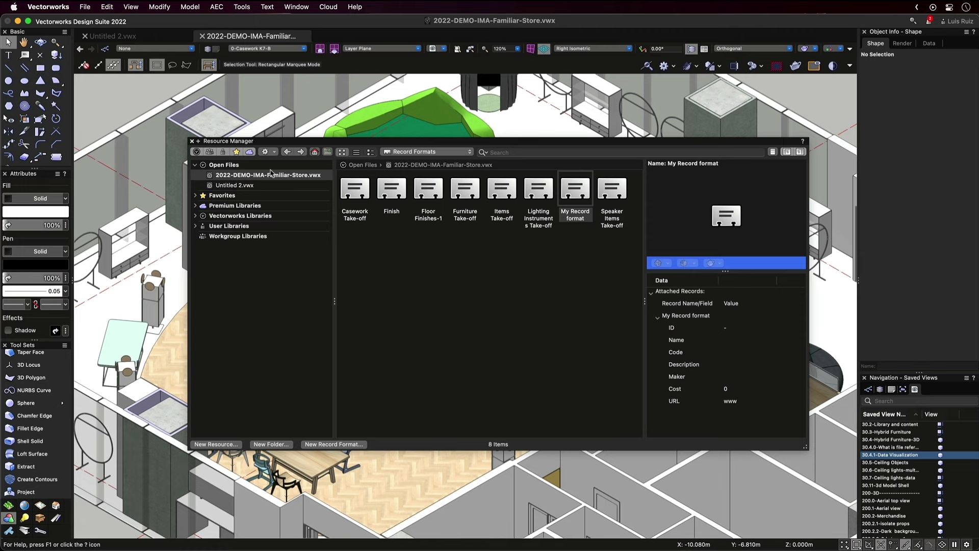
left_click(192, 141)
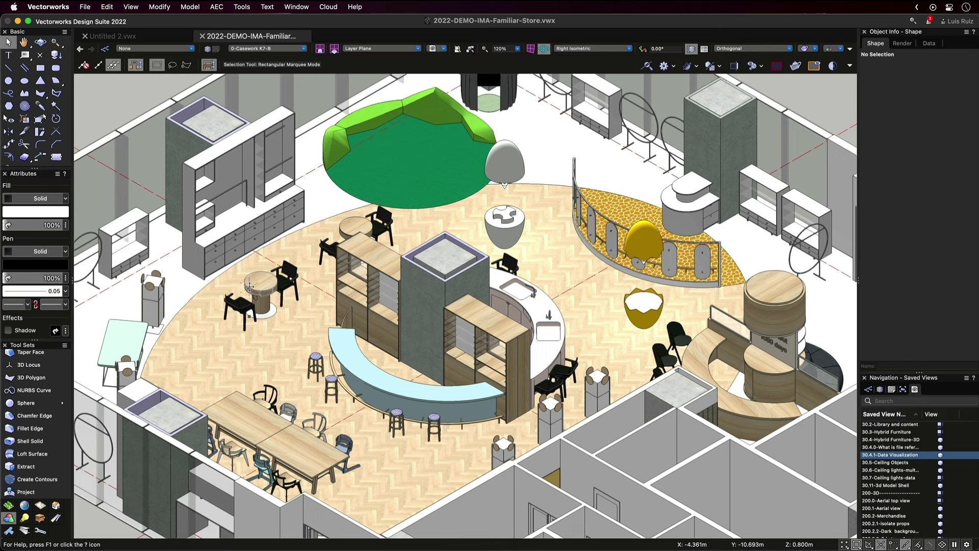
Select the bar stool and attach 'My Record format' to it.
left_click(316, 364)
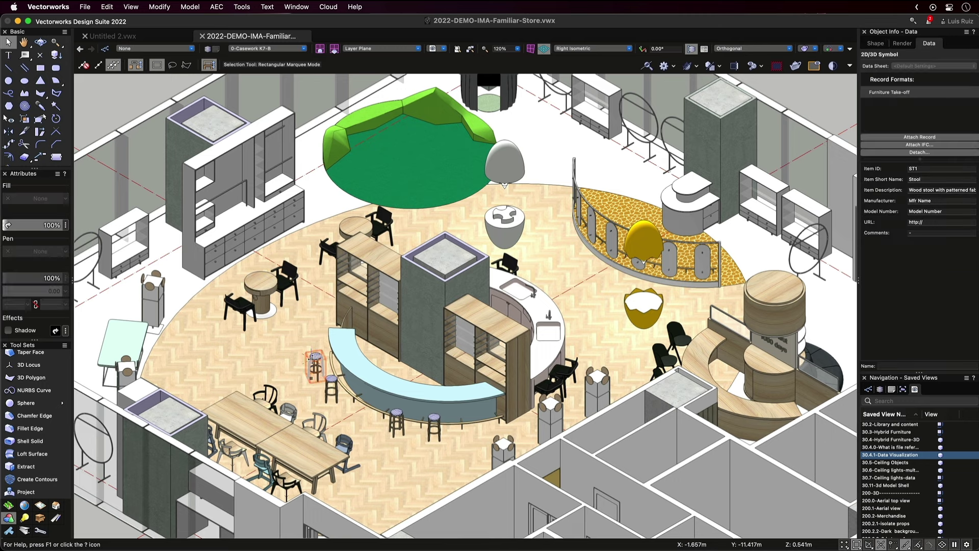
left_click(919, 137)
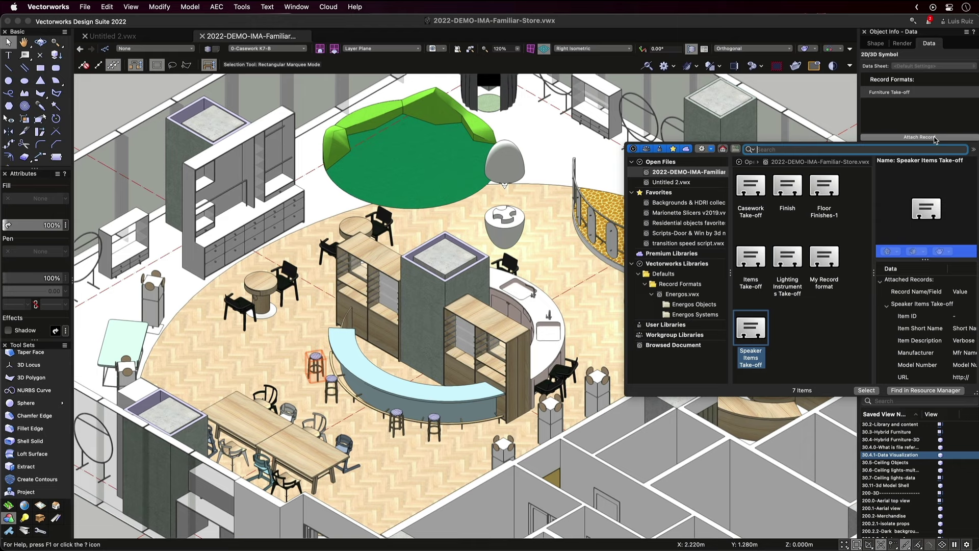
left_click(830, 263)
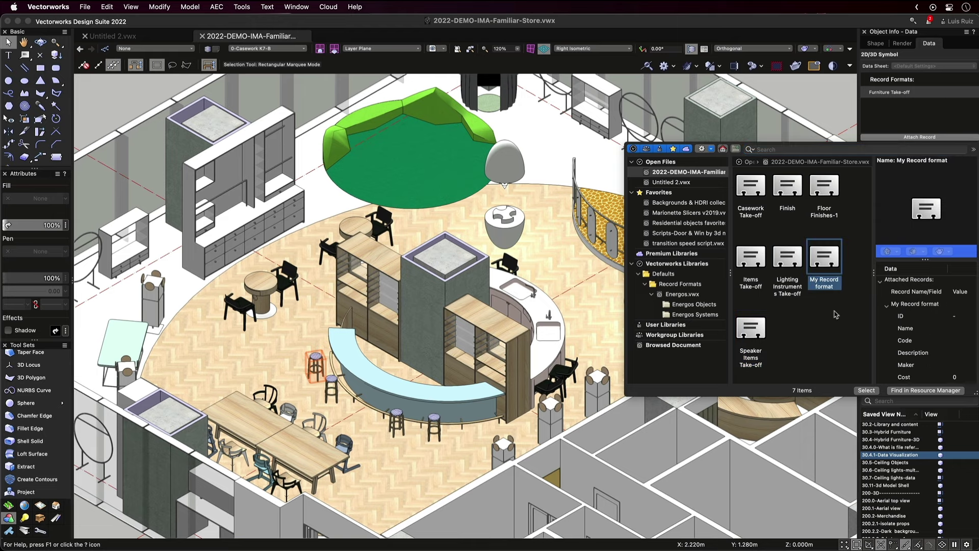
left_click(865, 390)
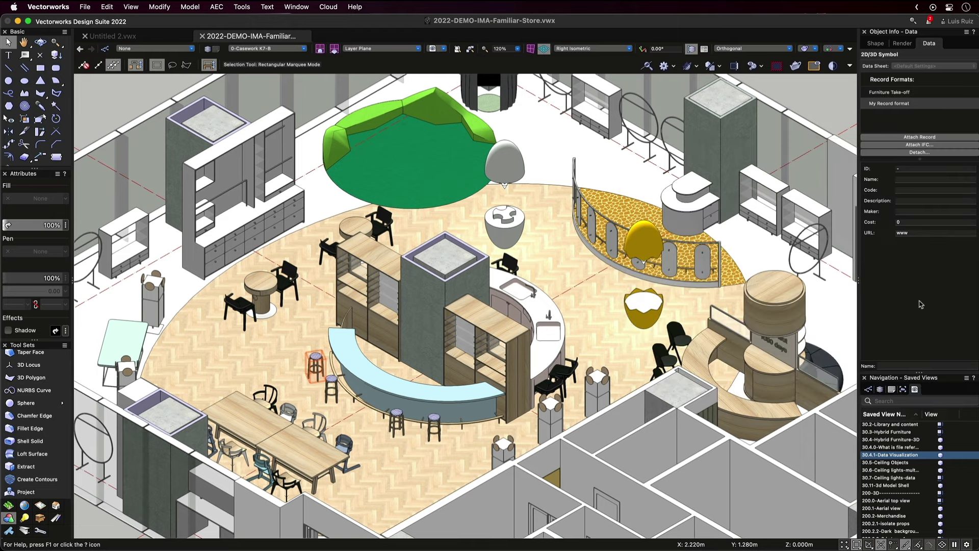
Set the stool's record ID to 1000, Name to 'Chair' and Code to 'CH'.
left_click(907, 168)
type("1000")
key("Return")
left_click(903, 180)
type("Chair")
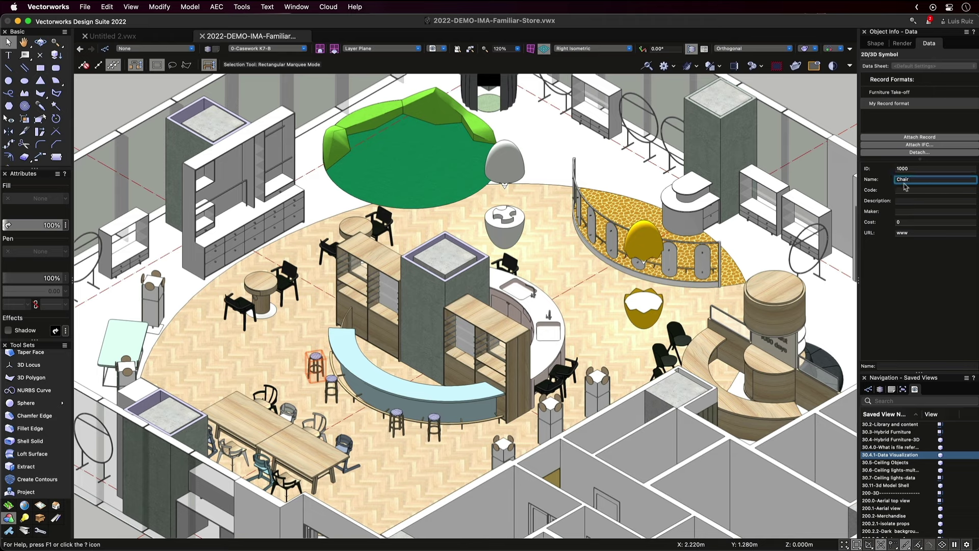
left_click(905, 191)
type("CH01")
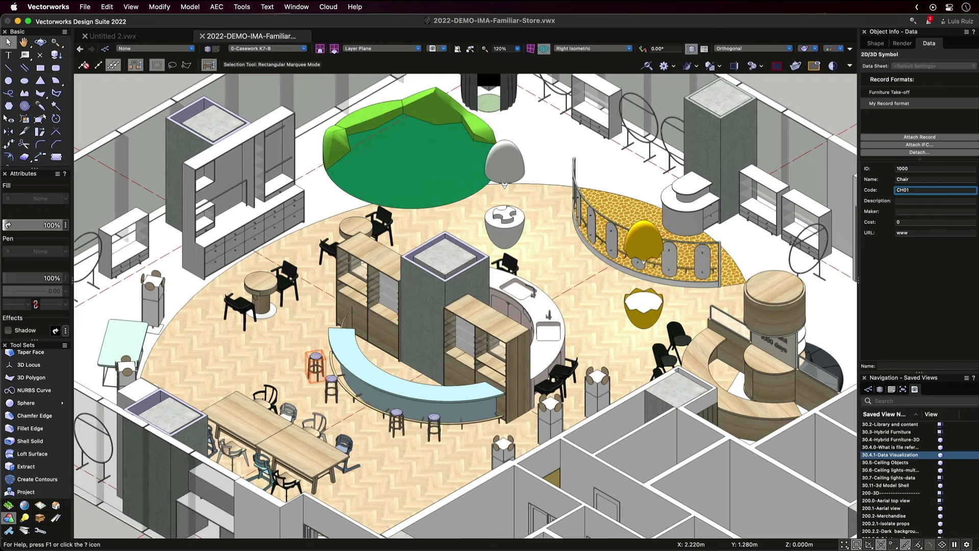
left_click(908, 200)
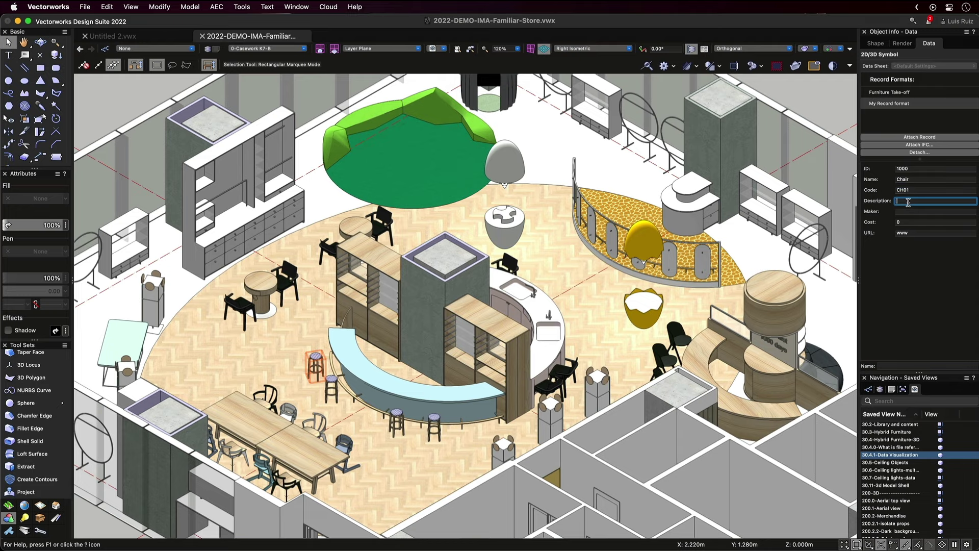
type("Wood")
key("Tab")
type("ACME")
key("Tab")
type("300")
key("Tab")
type("www.chair.com")
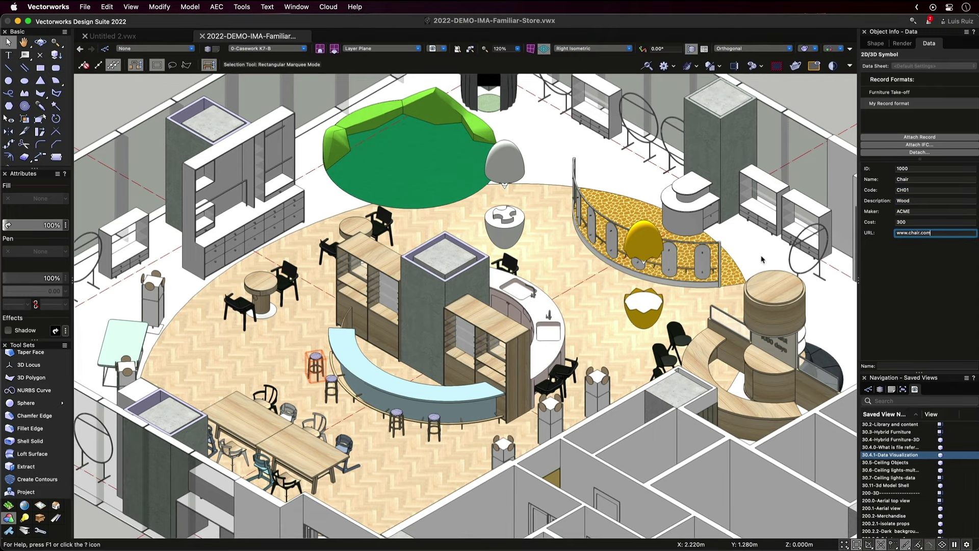
Check the data of a tall casework unit, the egg station and the tall cabinet, then show the worksheets.
left_click(547, 412)
left_click(508, 220)
left_click(293, 198)
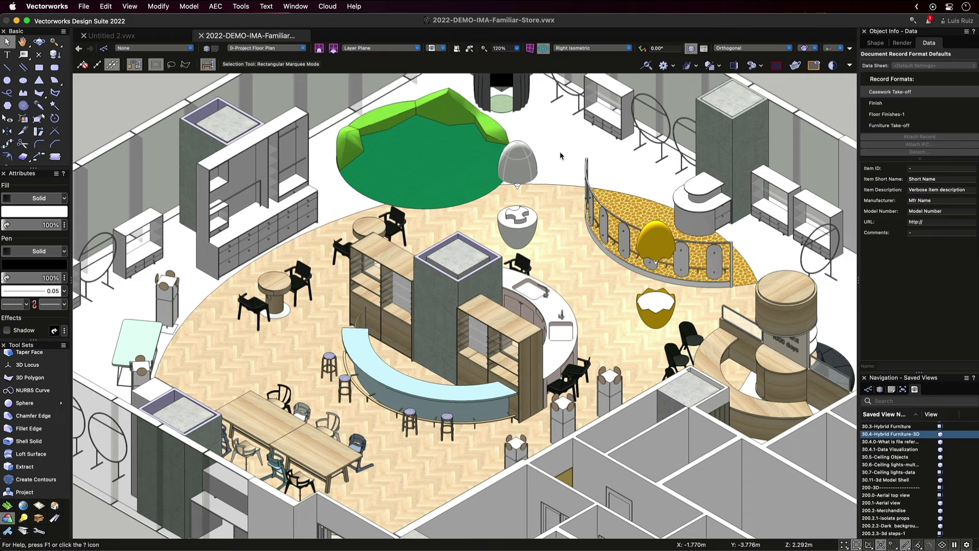
key("super+r")
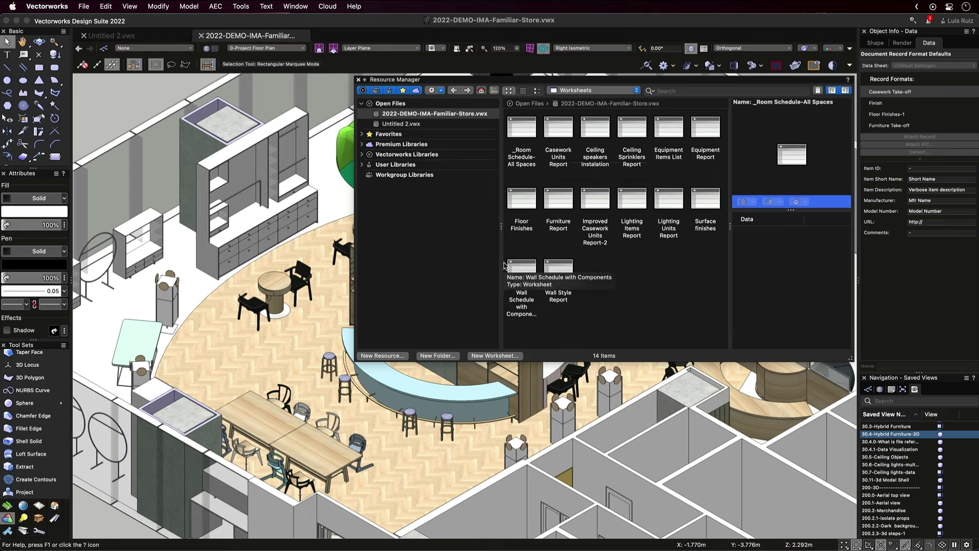
Create a default-size worksheet named Worksheet-1 and enlarge its window to show more columns.
left_click(402, 357)
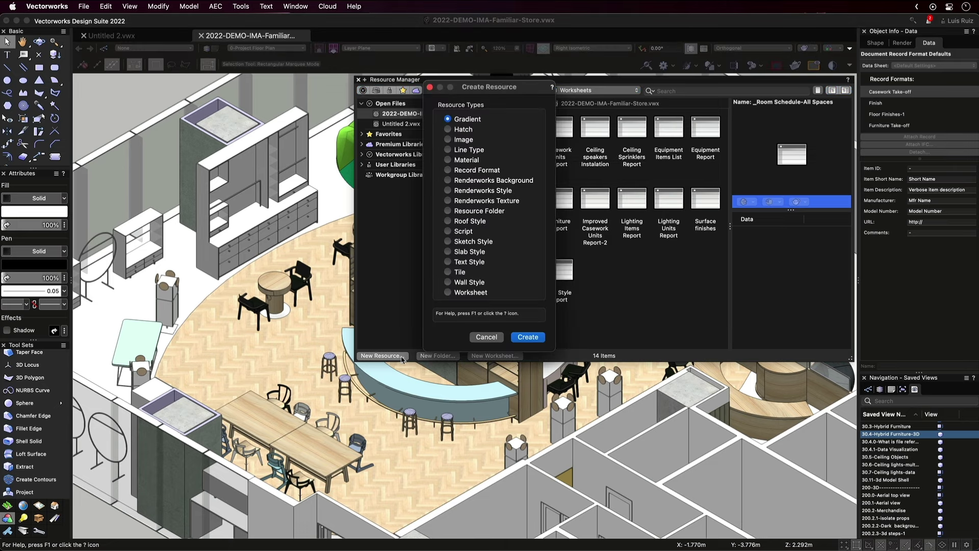
left_click(448, 293)
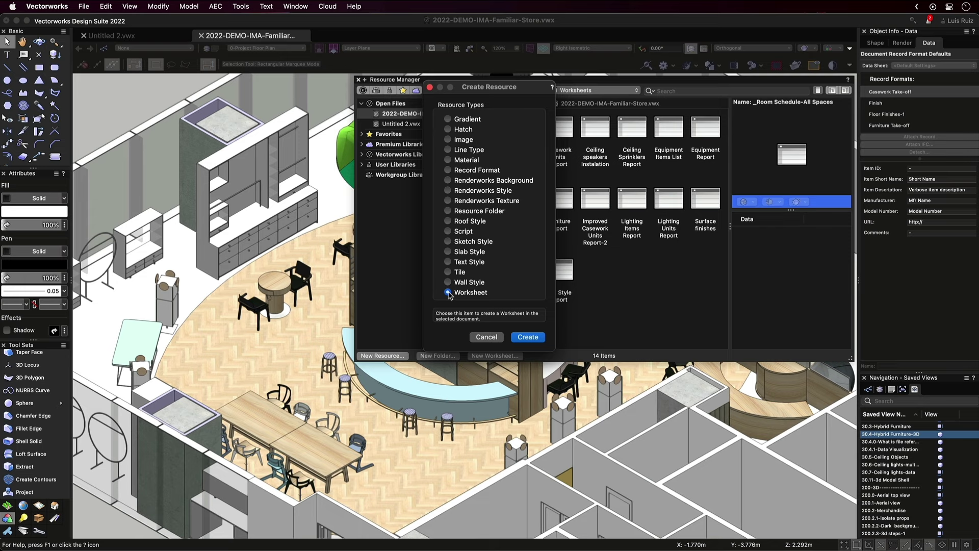
left_click(526, 337)
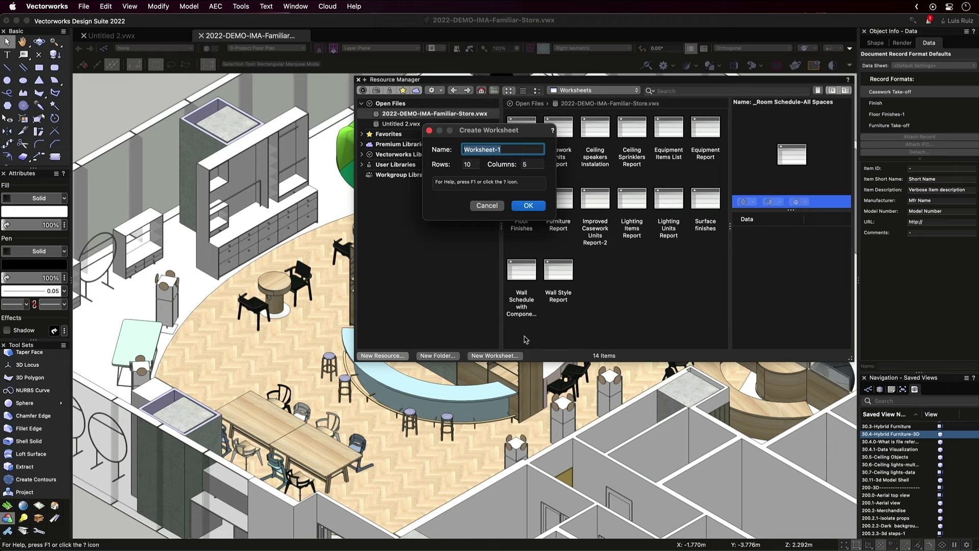
left_click(535, 207)
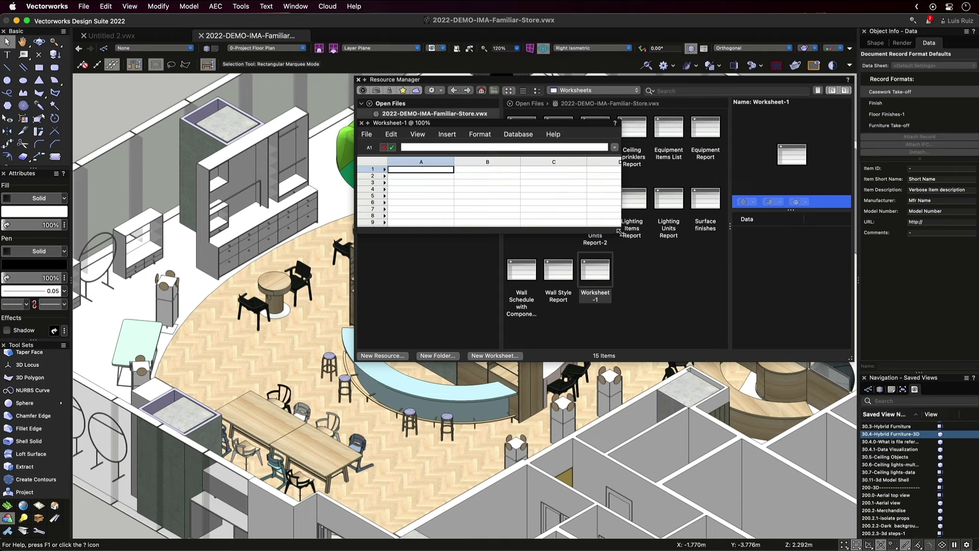
left_click_drag(620, 232, 869, 406)
scroll(692, 306, "up", 5, "super")
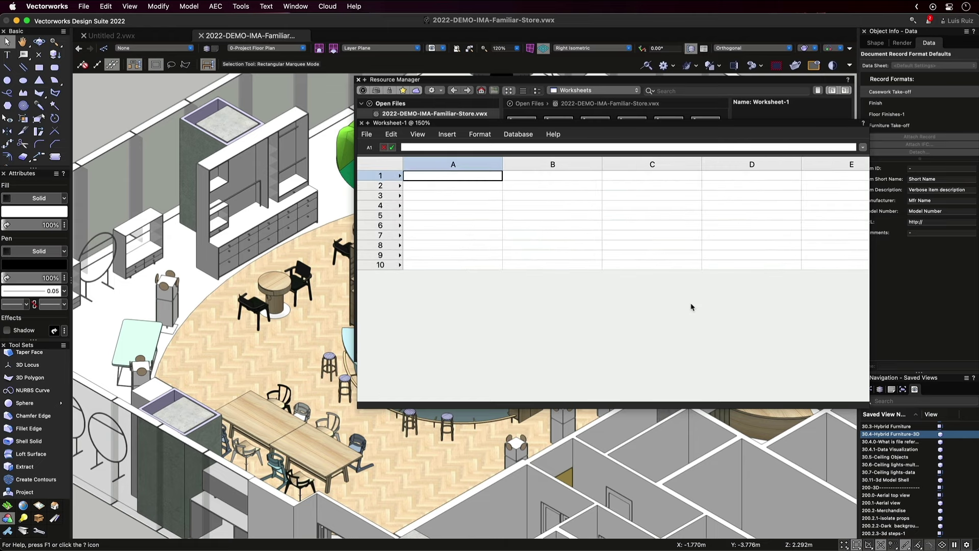
Start a row 1 report limited to objects carrying the Casework Take-off record.
right_click(385, 175)
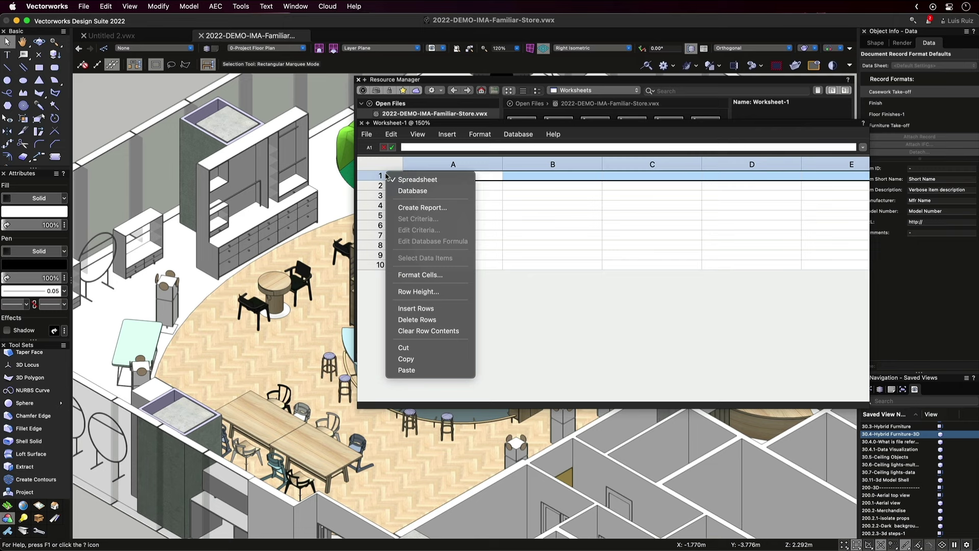
left_click(404, 207)
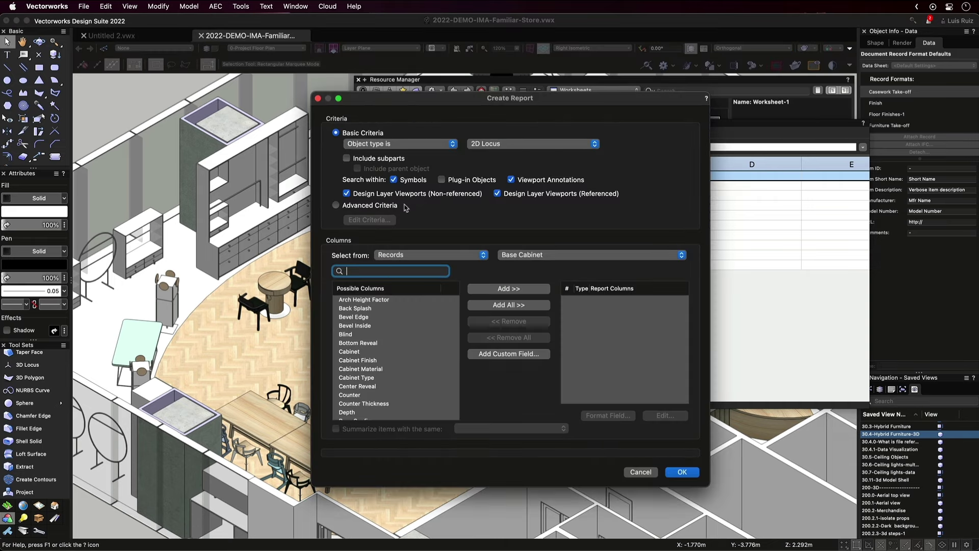
left_click(445, 149)
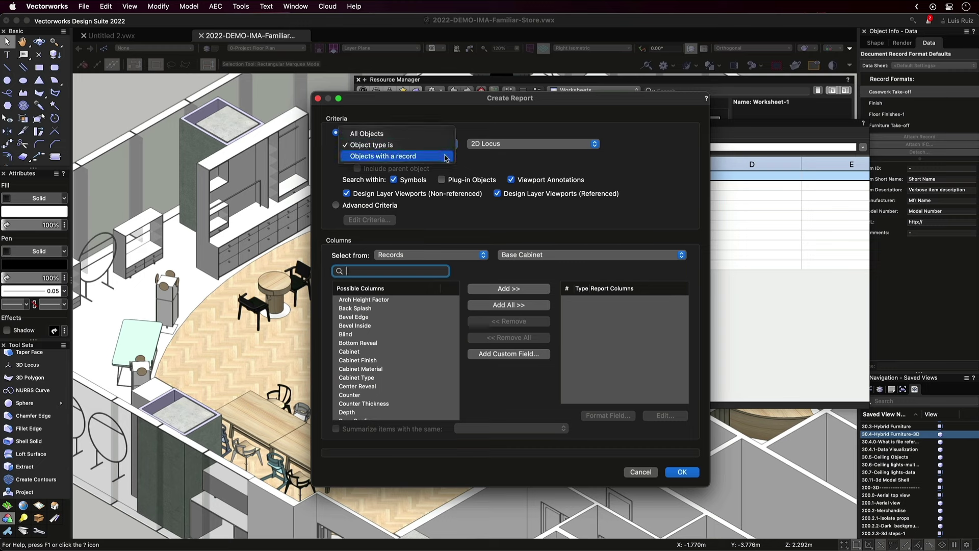
left_click(446, 157)
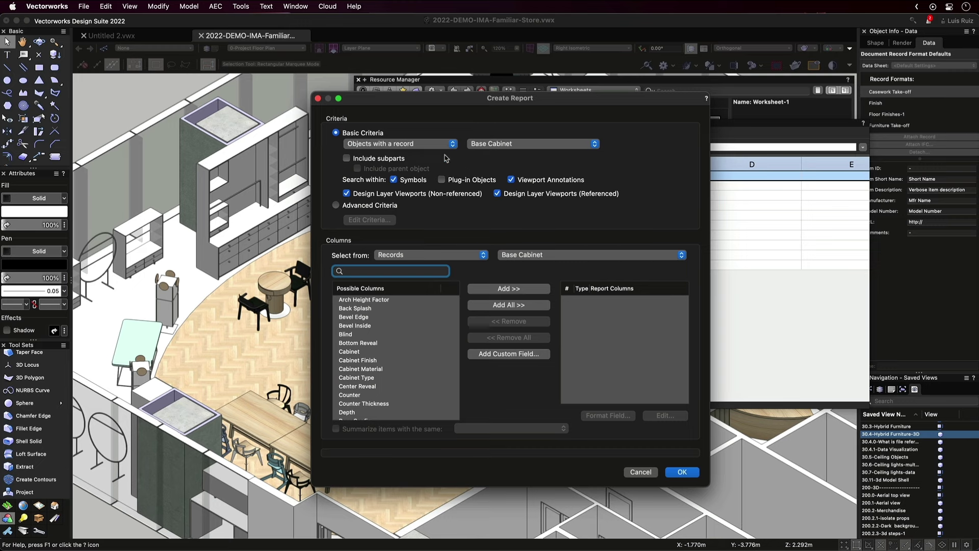
left_click(595, 144)
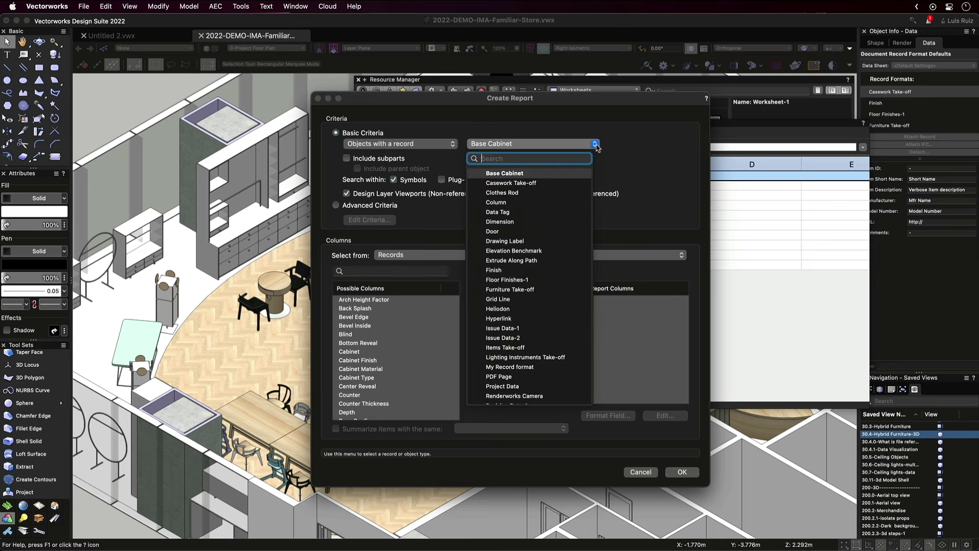
left_click(532, 183)
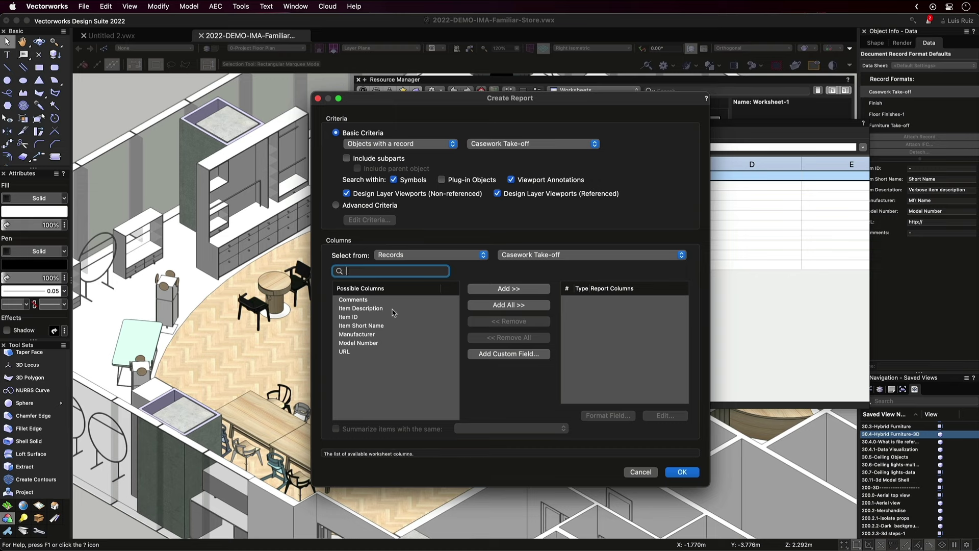
Add Item ID through URL as report columns and move Comments to the end.
left_click(365, 317)
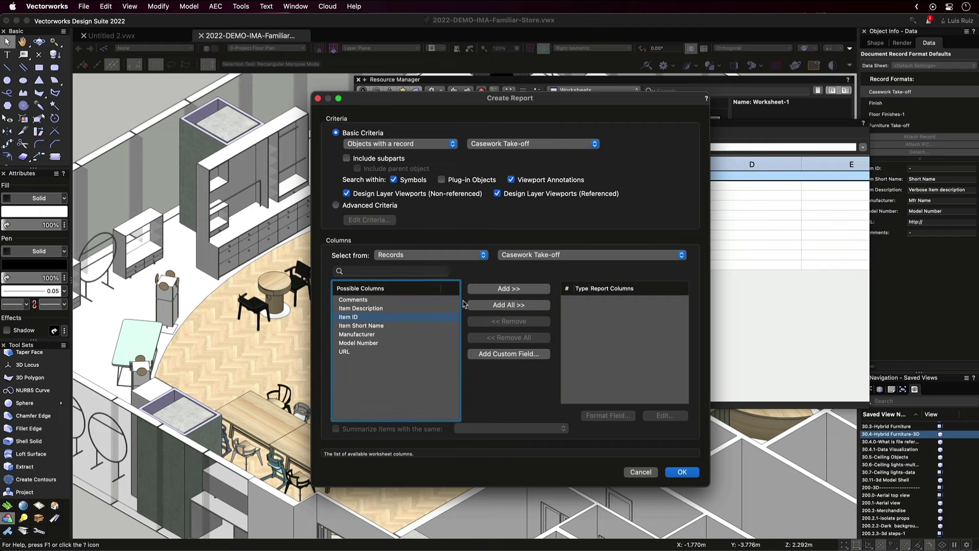
left_click(478, 289)
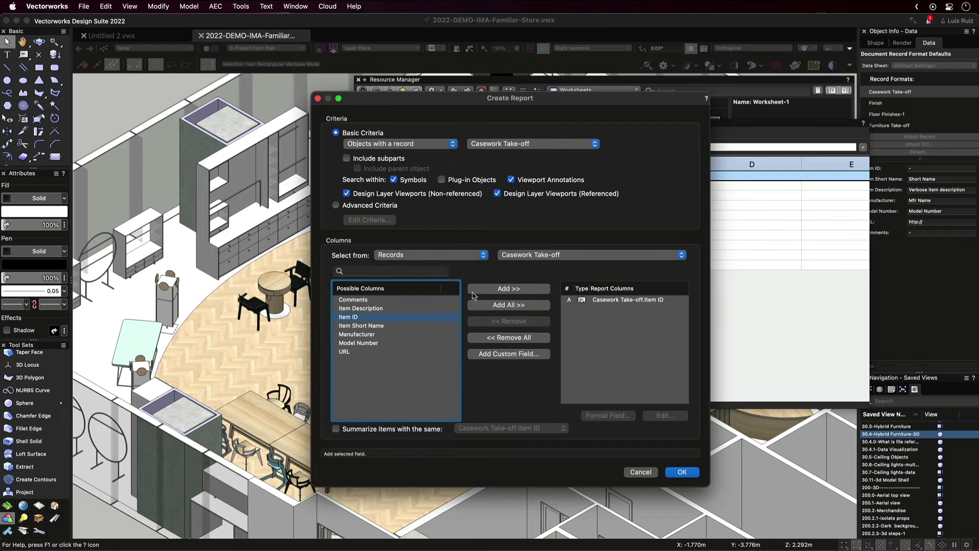
double_click(361, 325)
double_click(360, 308)
double_click(358, 342)
double_click(353, 299)
double_click(345, 351)
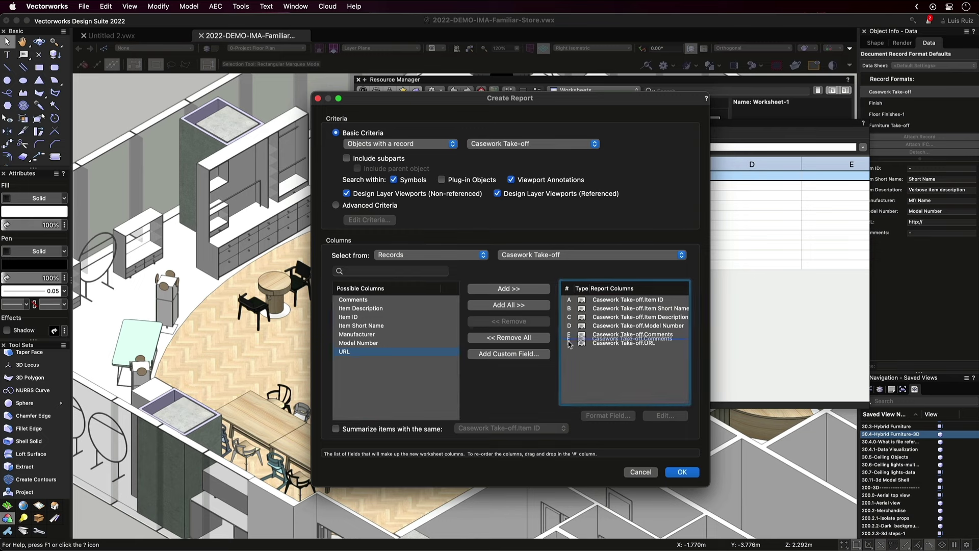
left_click_drag(569, 334, 569, 350)
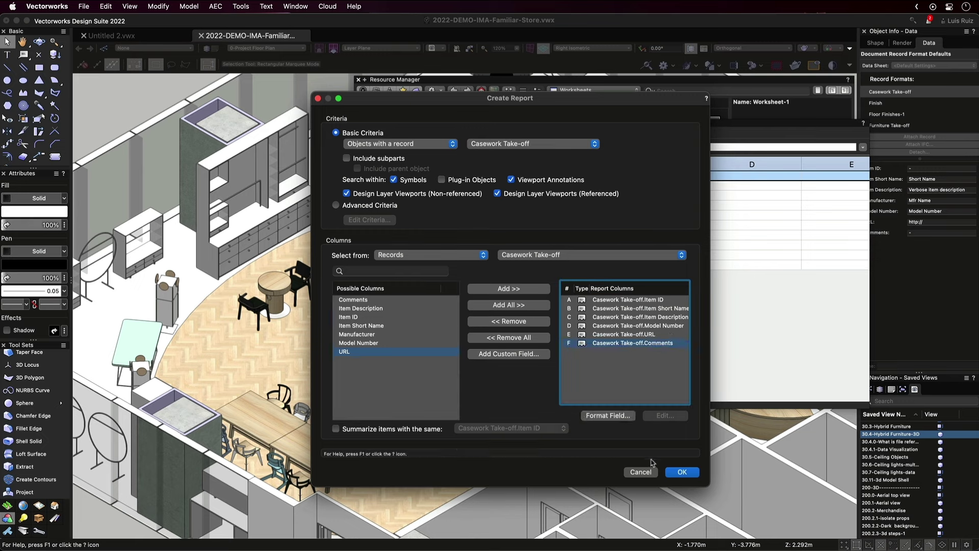
Generate the Casework Take-off report and sort column A ascending by Item ID.
left_click(681, 471)
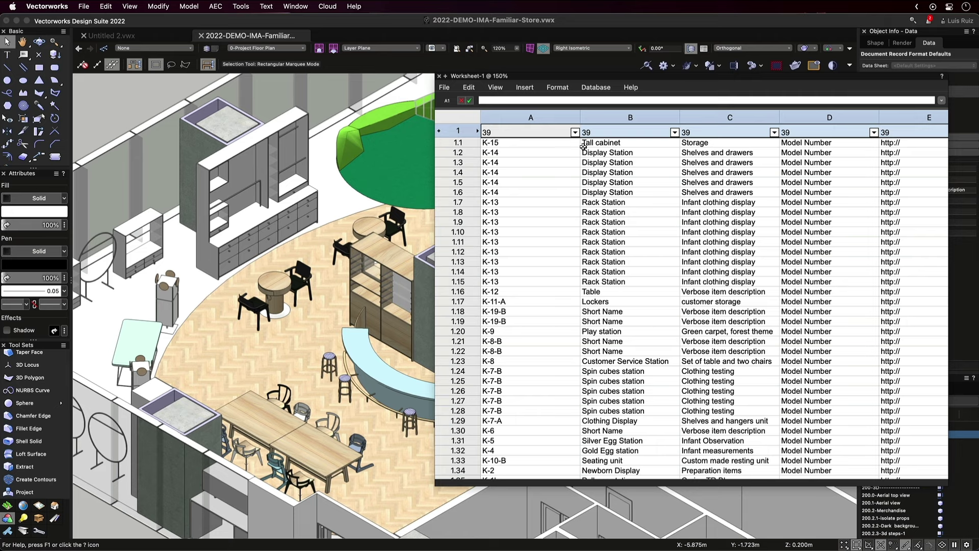
left_click(575, 132)
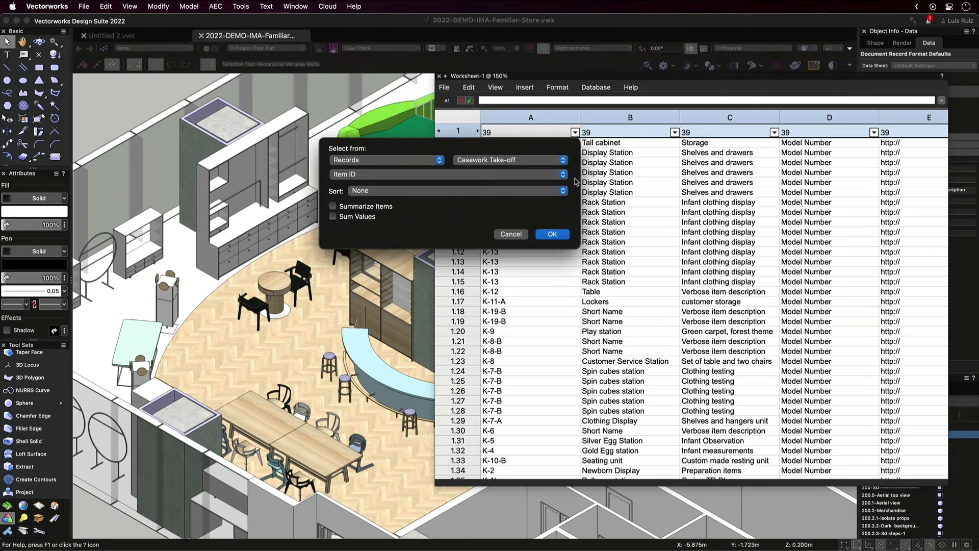
left_click(563, 191)
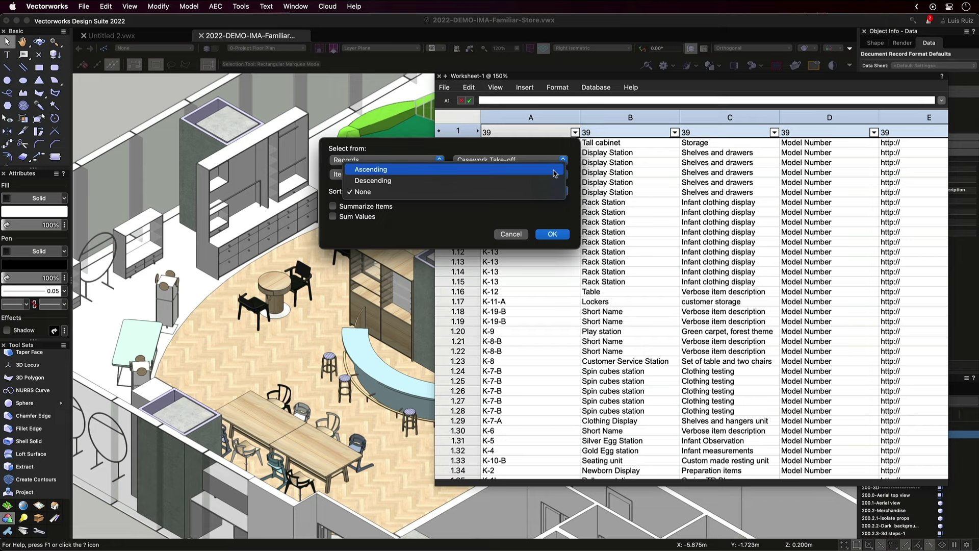
left_click(556, 170)
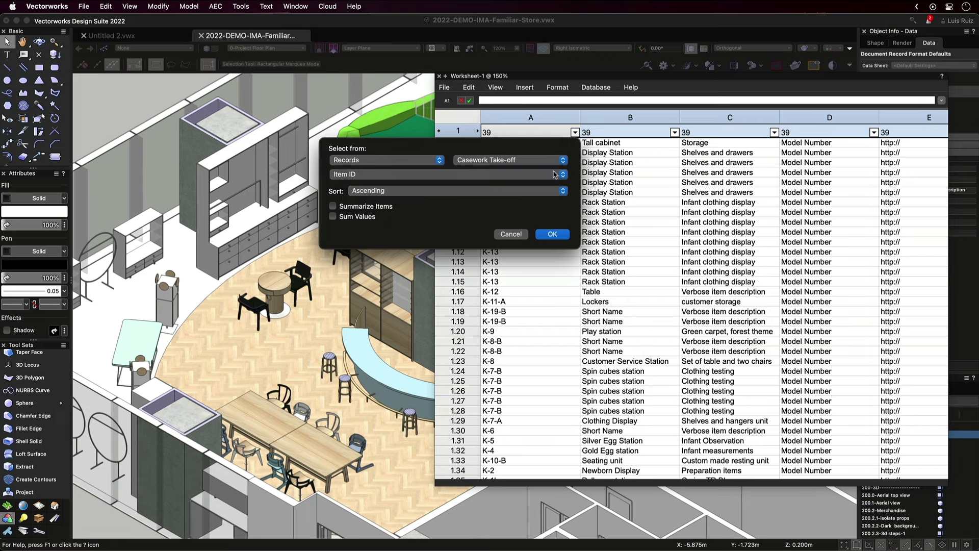
left_click(554, 233)
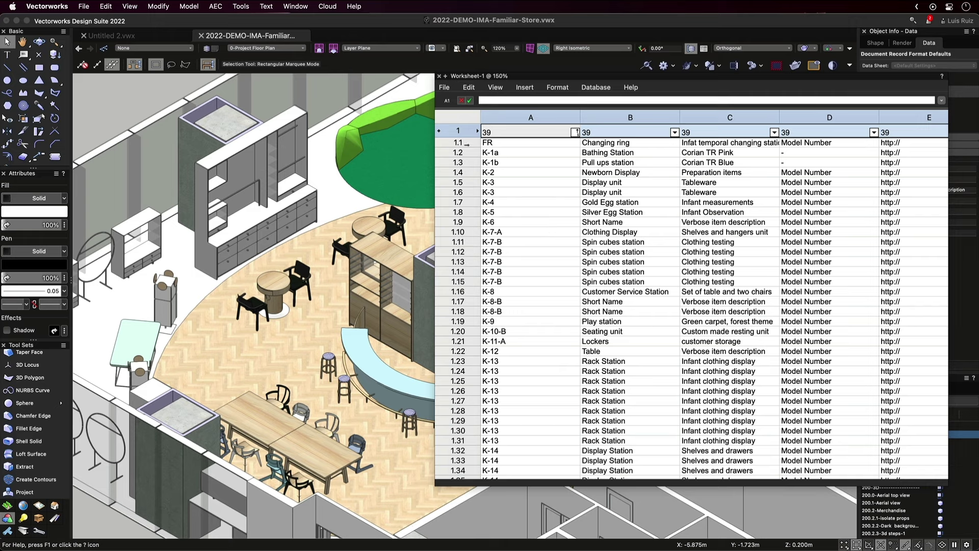
Use Select Item on rows FR, K-1a and K-2 to show each object in the model.
left_click(461, 142)
right_click(462, 142)
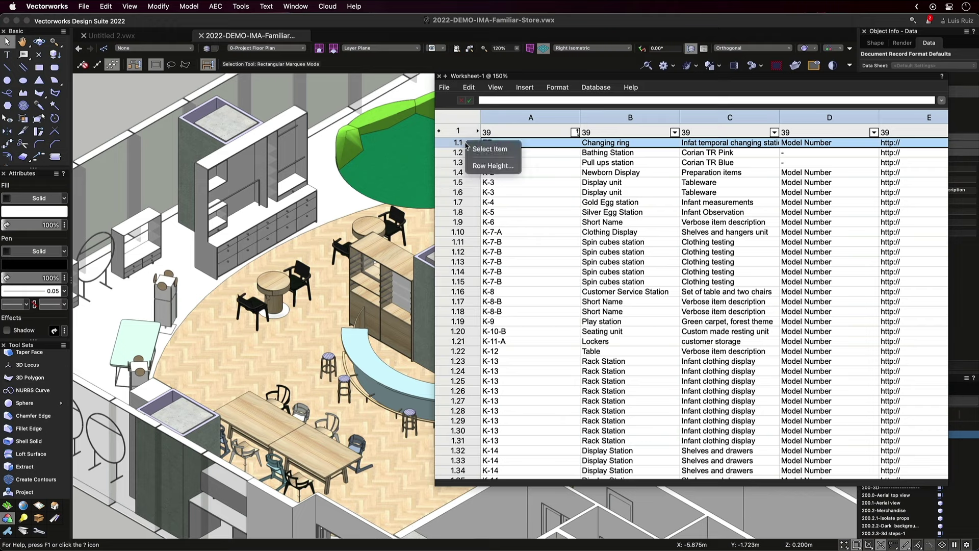
left_click(474, 149)
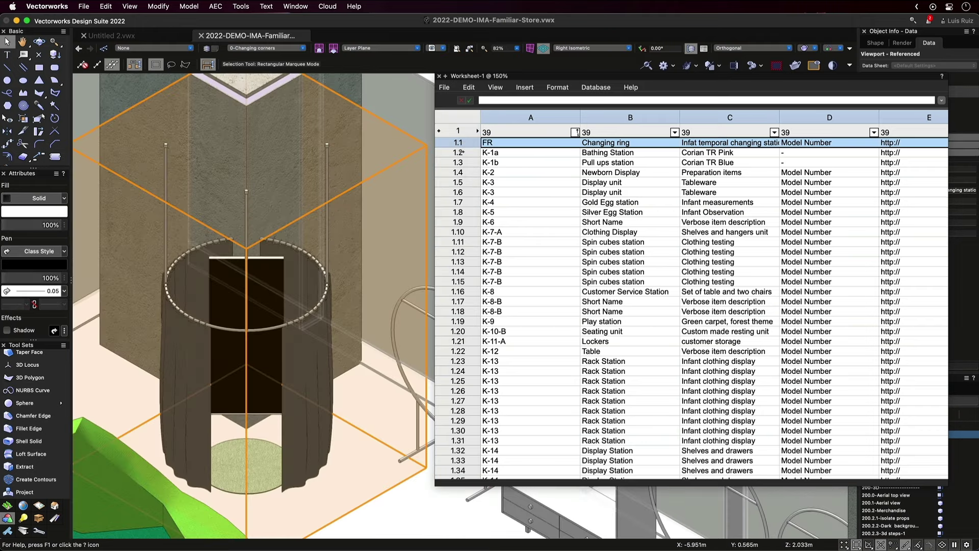
left_click(462, 152)
right_click(463, 152)
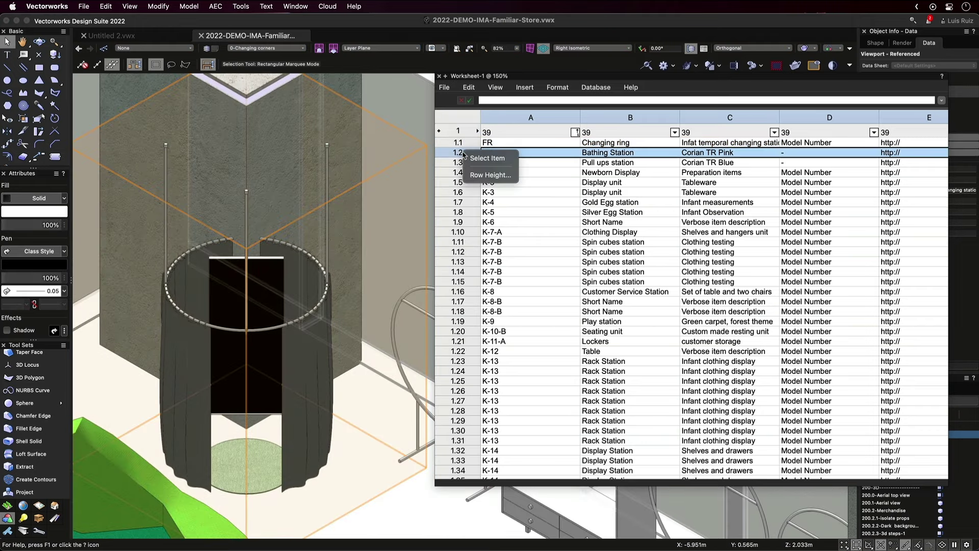
left_click(469, 158)
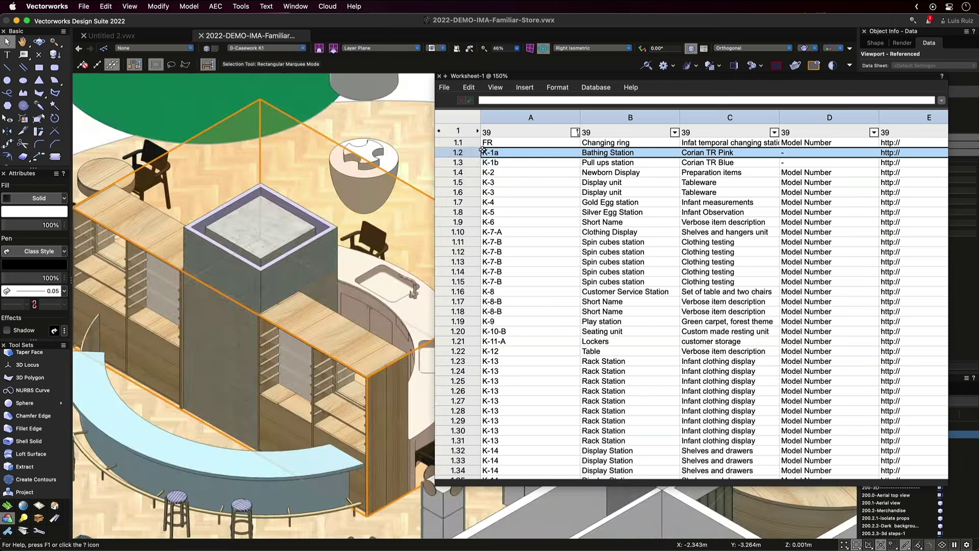
left_click(459, 172)
right_click(459, 173)
left_click(470, 178)
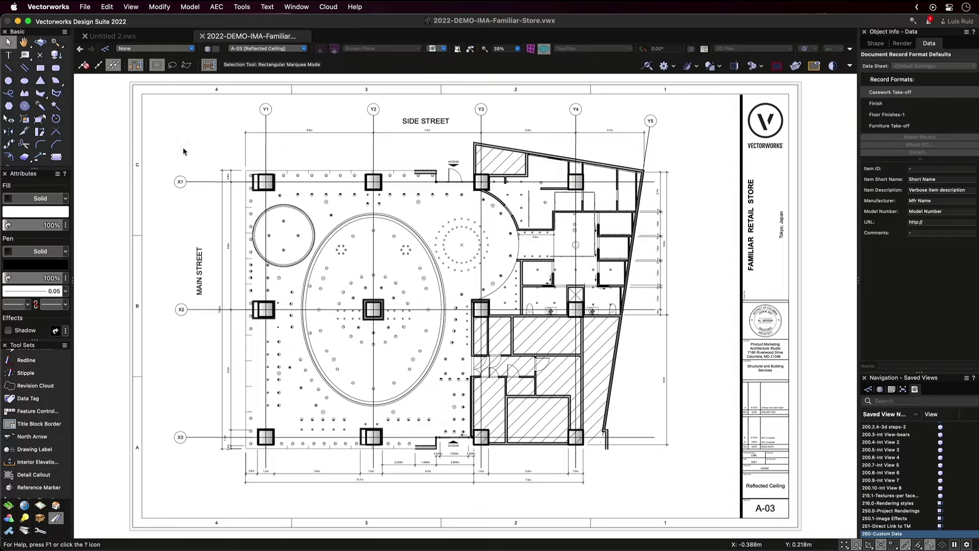
Zoom into the plan's left-centre area and enter Edit Annotations on the ceiling plan viewport.
key("c")
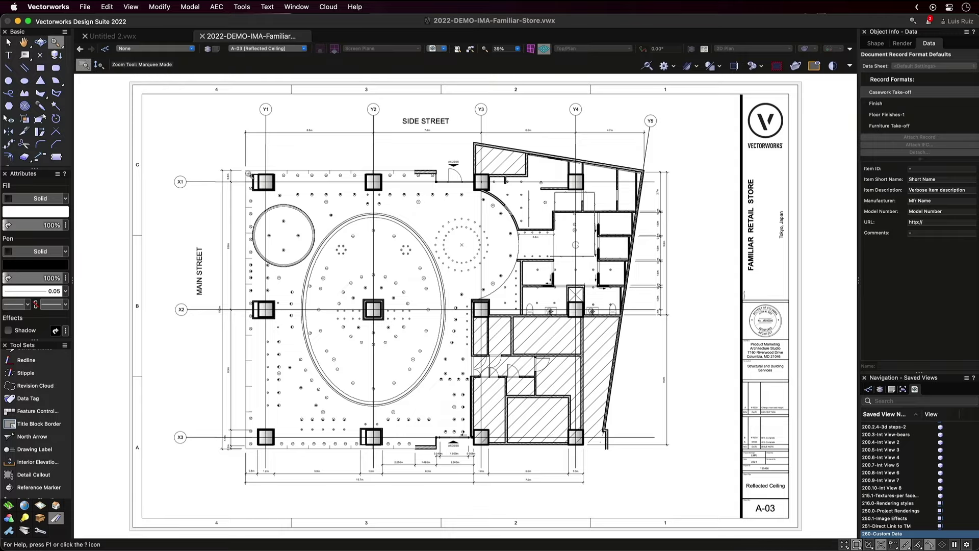
left_click_drag(255, 177, 420, 331)
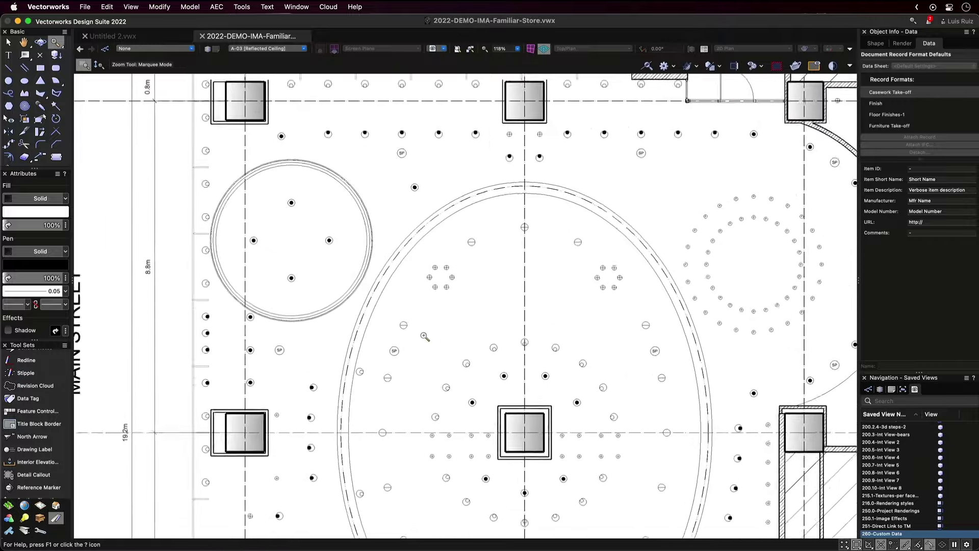
key("x")
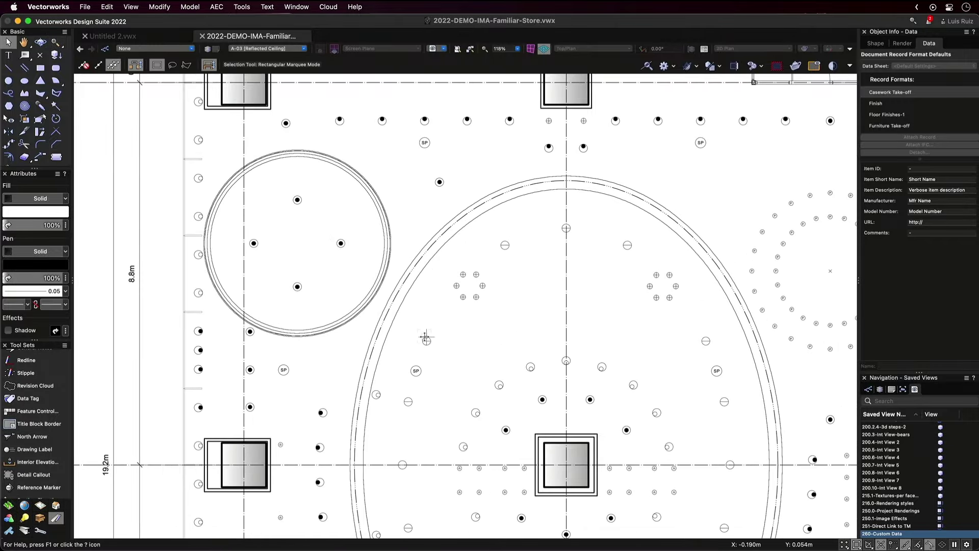
left_click(425, 336)
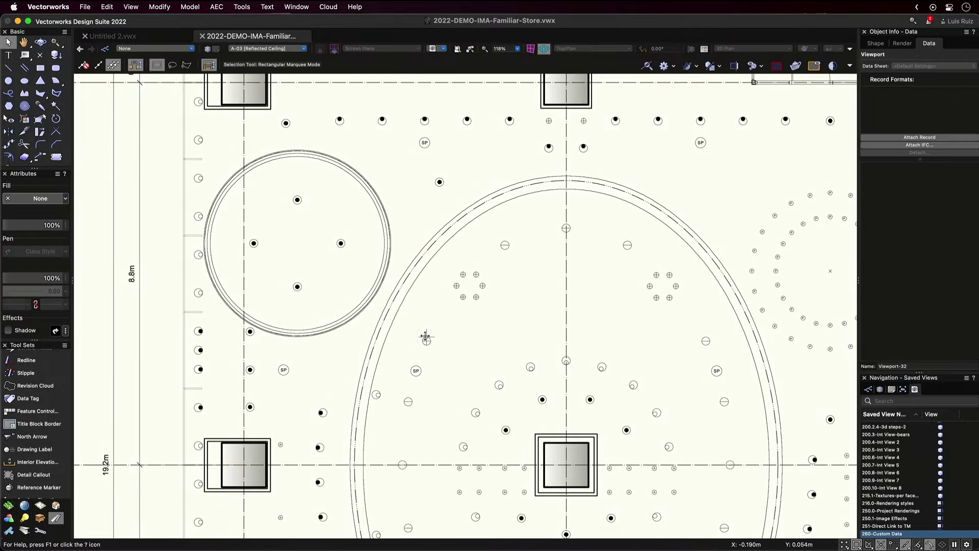
right_click(425, 338)
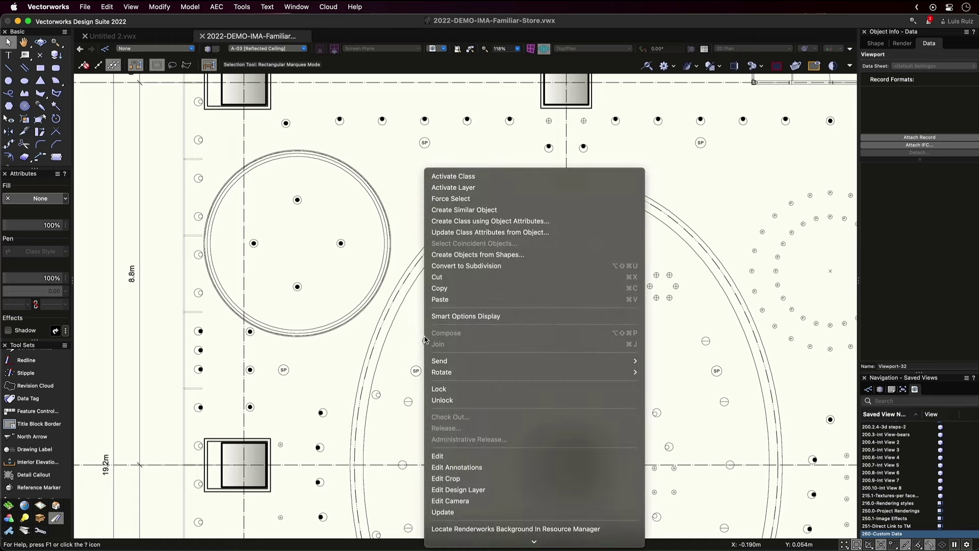
left_click(498, 467)
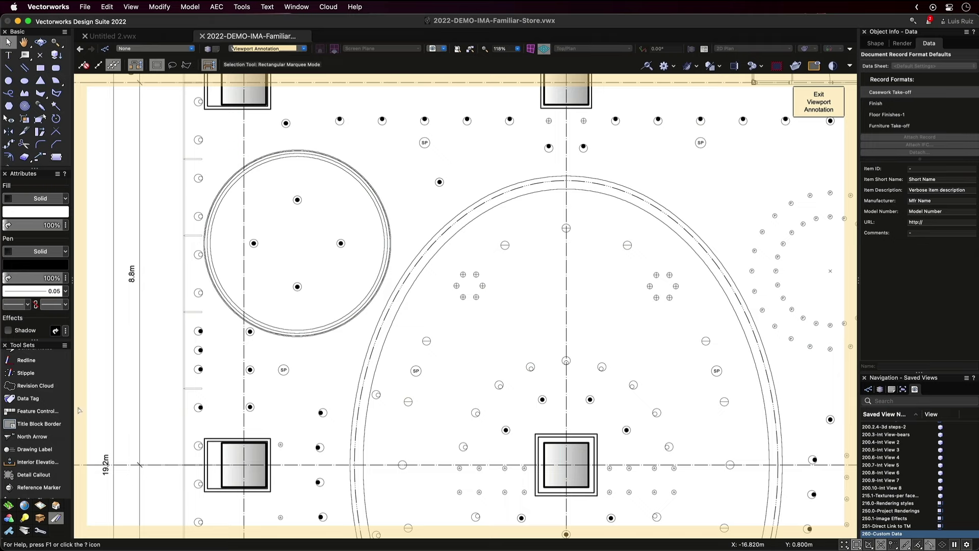
Set the Data Tag tool to the Lighting Tag style and place an L4 tag on the upper-left fixture.
left_click(46, 400)
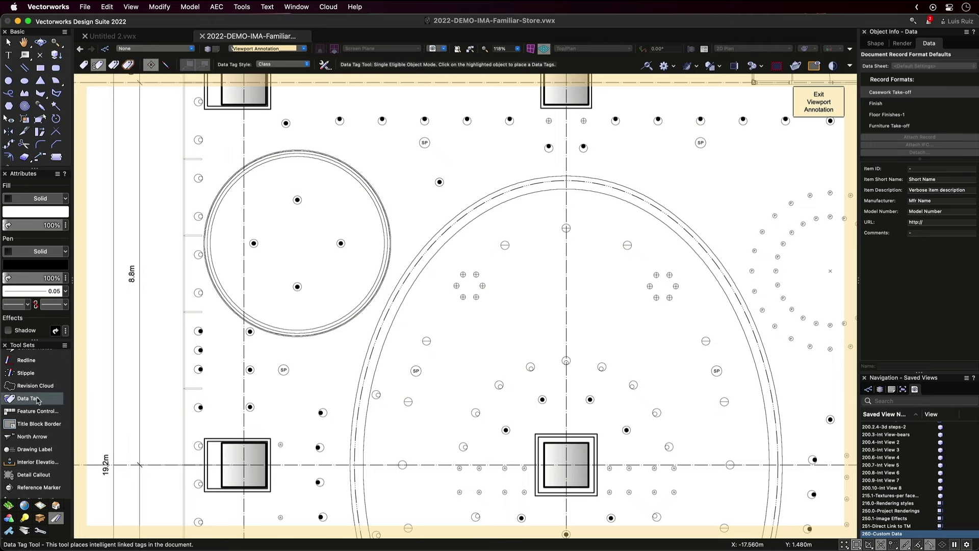
left_click(300, 64)
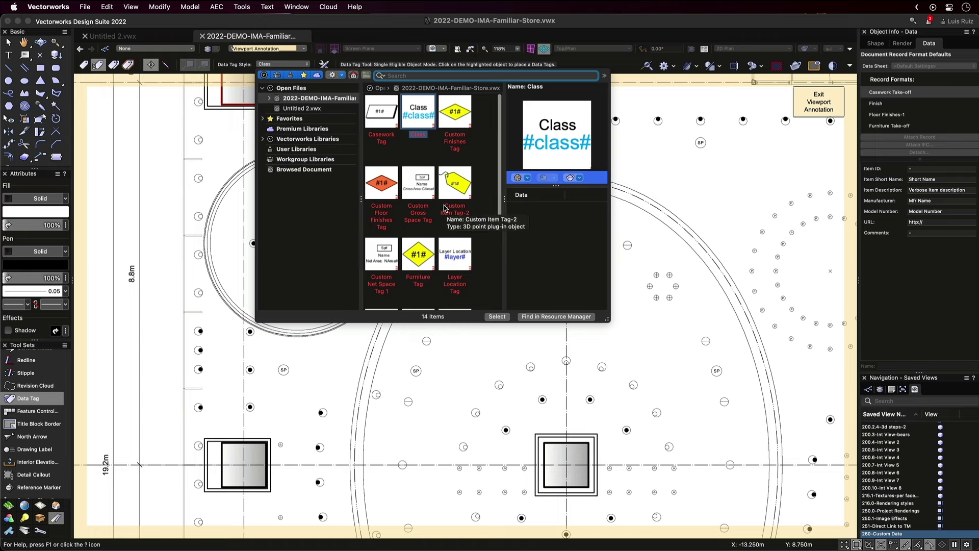
scroll(444, 207, "down", 2)
scroll(444, 207, "down", 3)
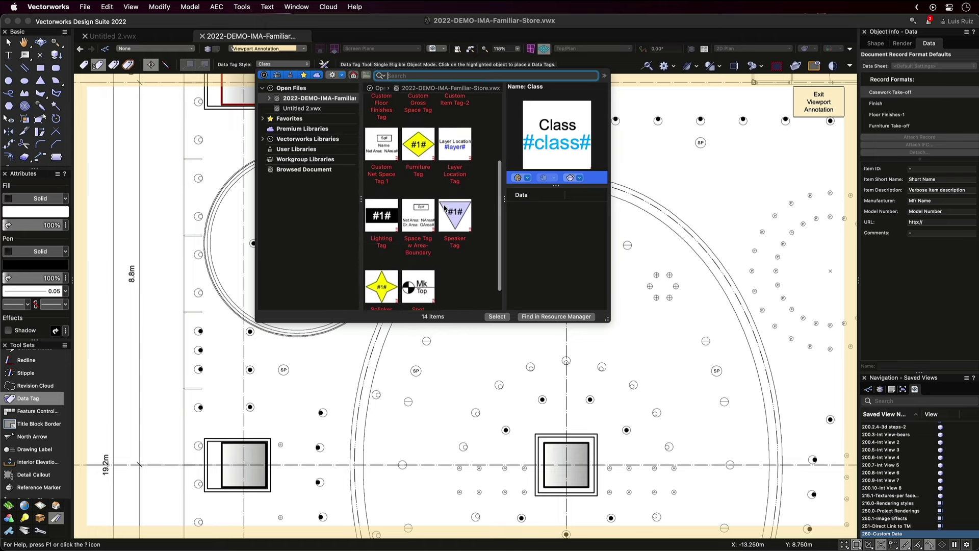
left_click(383, 187)
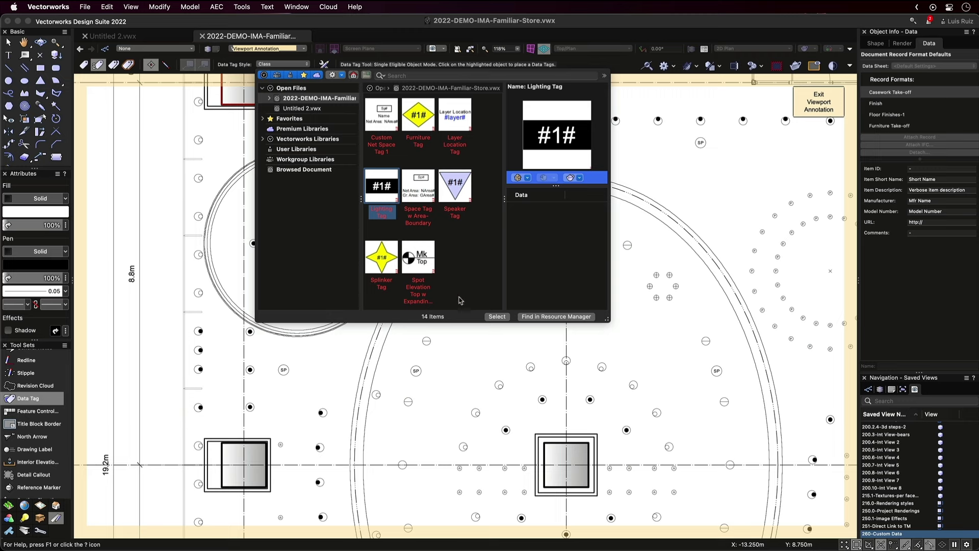
left_click(497, 316)
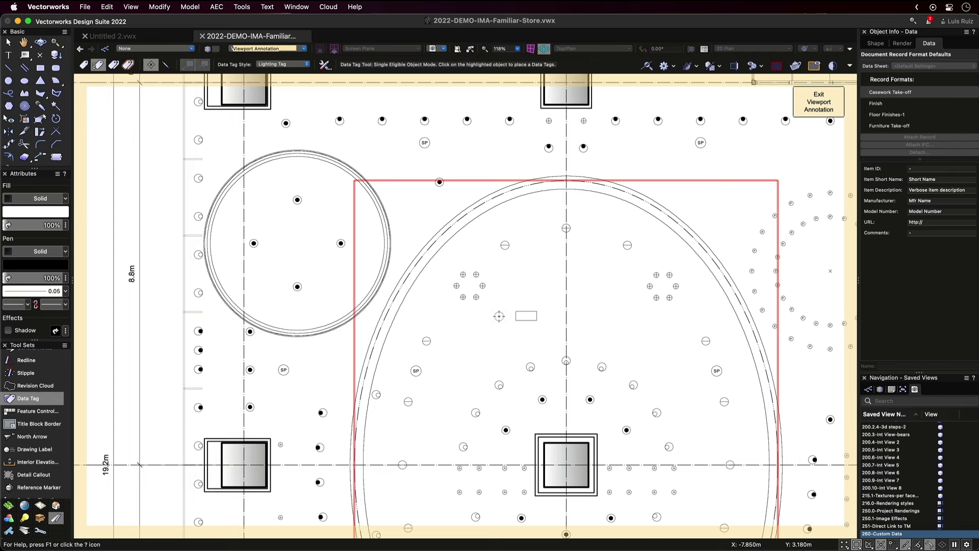
left_click(288, 128)
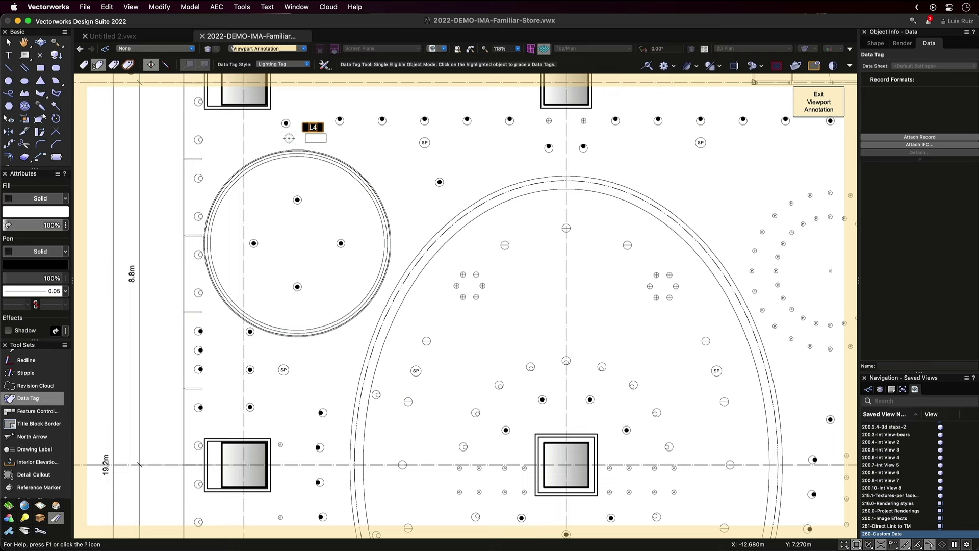
key("x")
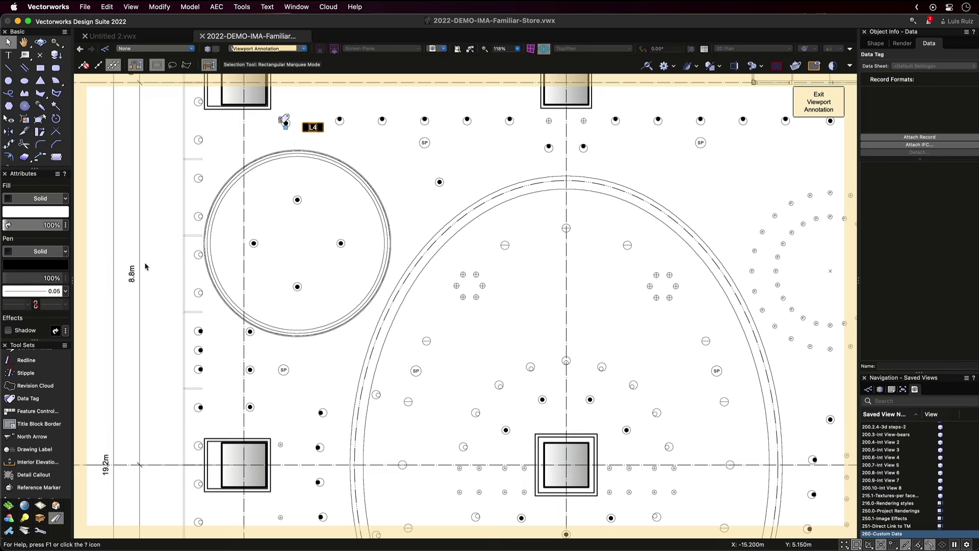
Tag all eligible lighting fixtures at once in All Eligible Objects mode.
left_click(32, 400)
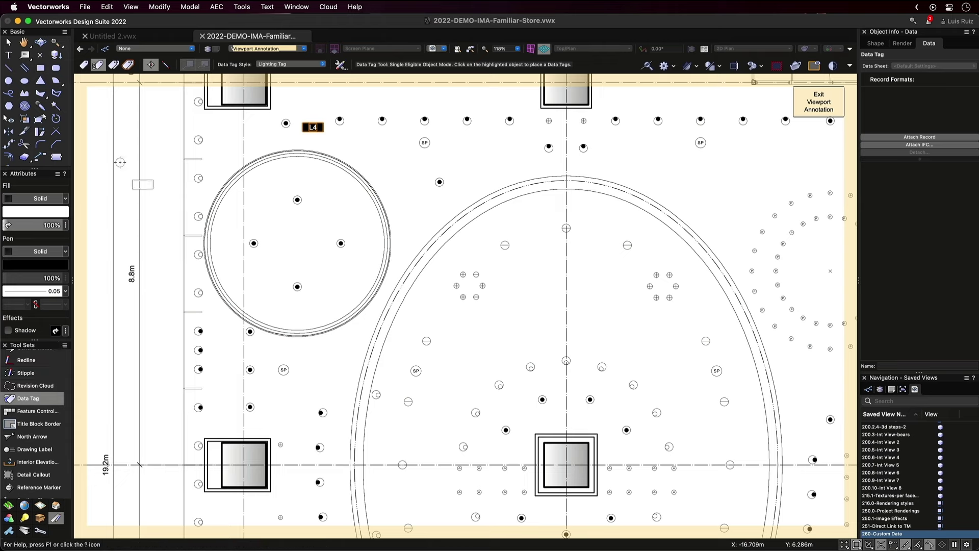
left_click(114, 65)
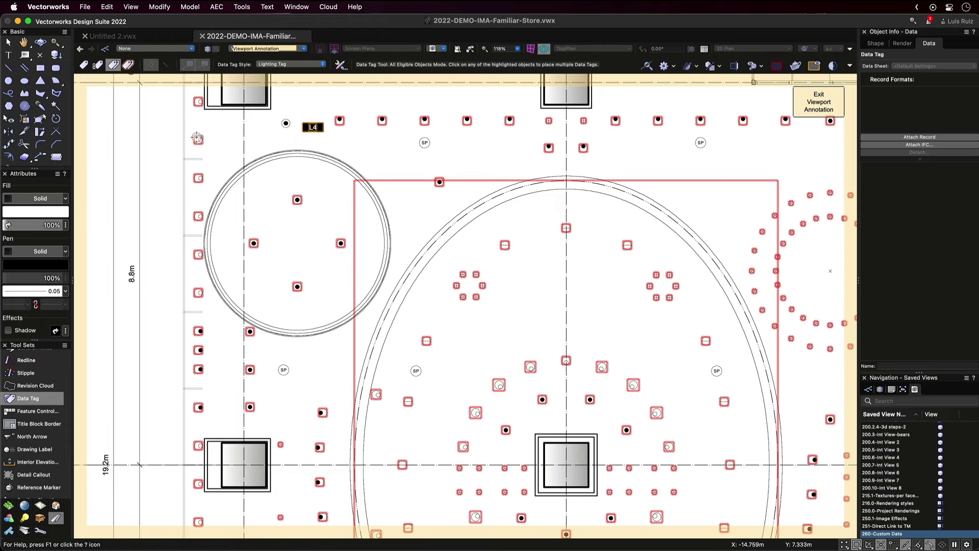
left_click(197, 138)
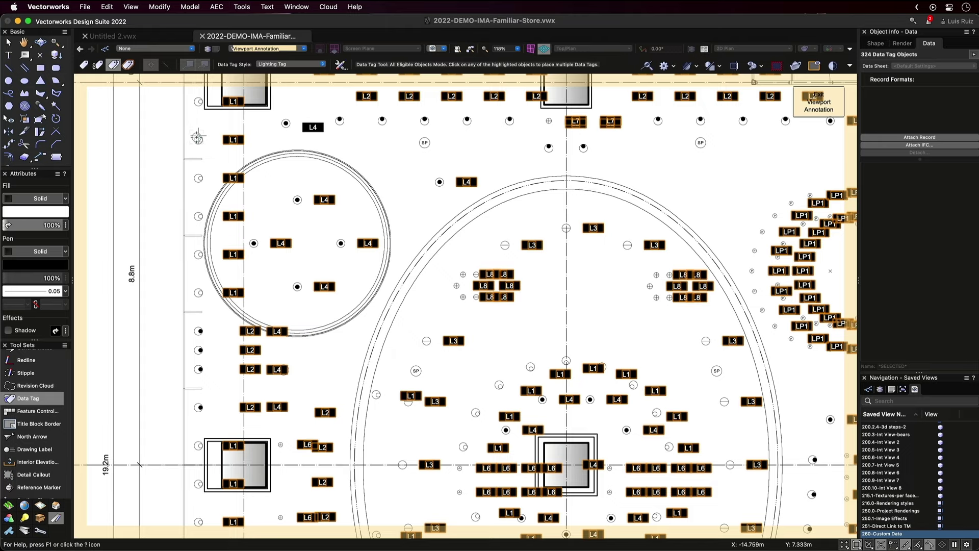
scroll(197, 137, "down", 3)
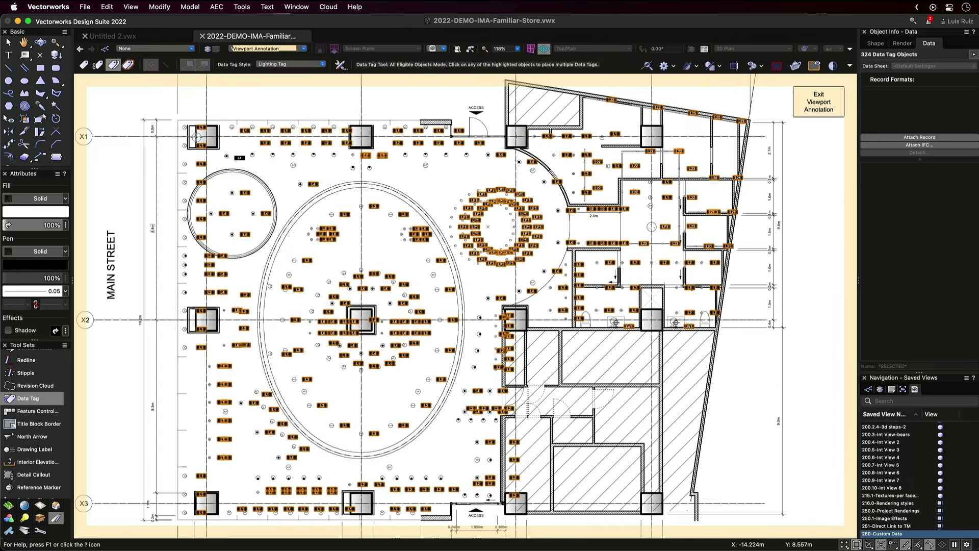
key("x")
key("x")
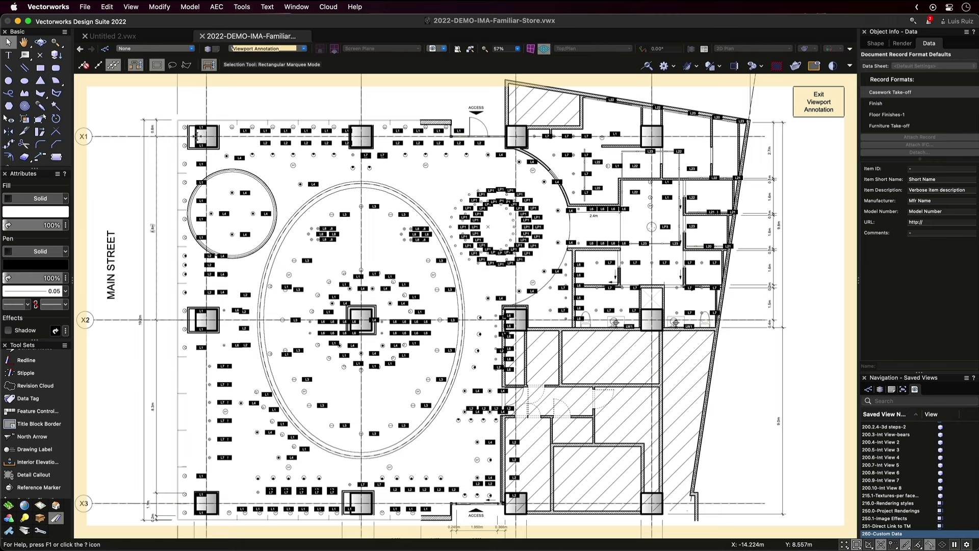
Zoom into the plan's upper-left area and select the L4 tag above the large oval.
key("c")
left_click_drag(226, 140, 442, 262)
key("x")
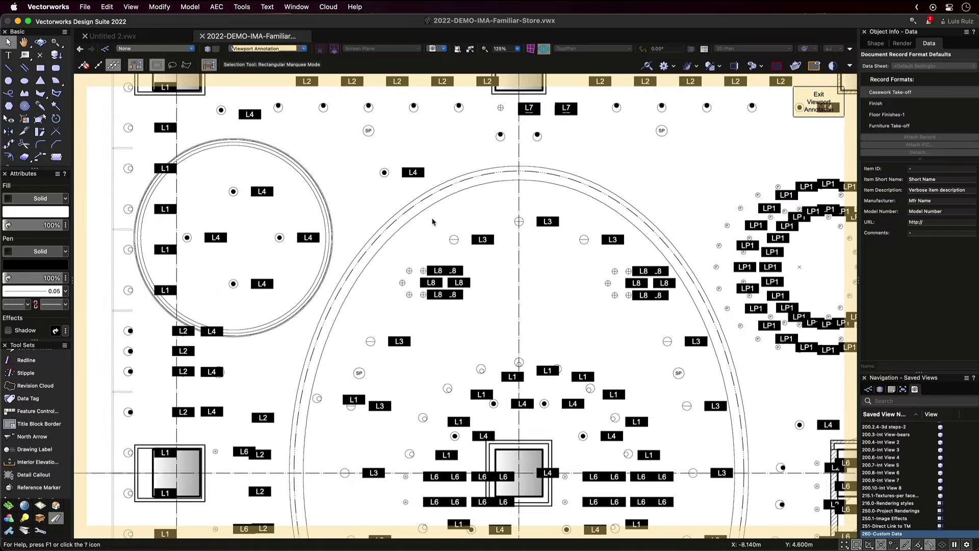
left_click(412, 171)
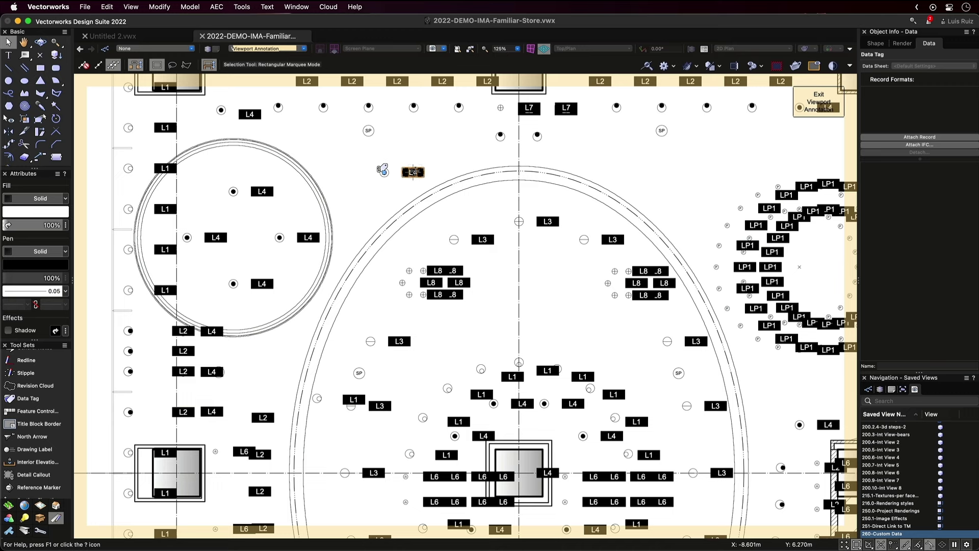
Open the L4 tag's data, cancel a change to 1000, and locate its style in the Resource Manager.
right_click(413, 172)
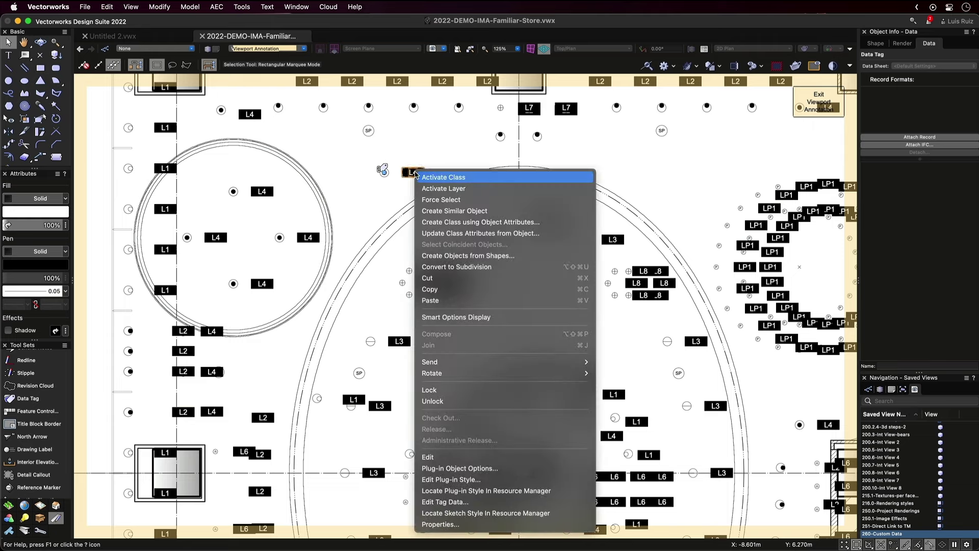
left_click(463, 502)
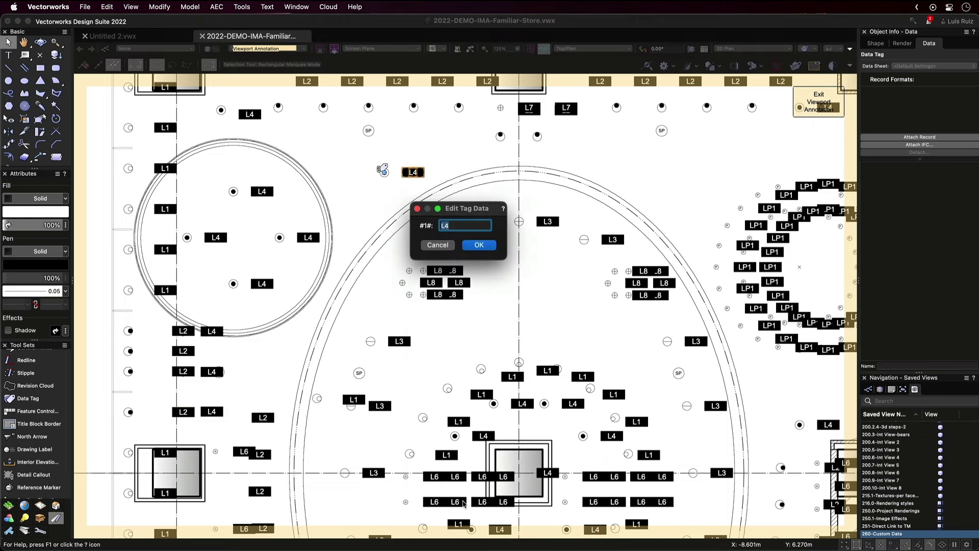
left_click(455, 227)
key("BackSpace")
type("1000")
left_click(438, 245)
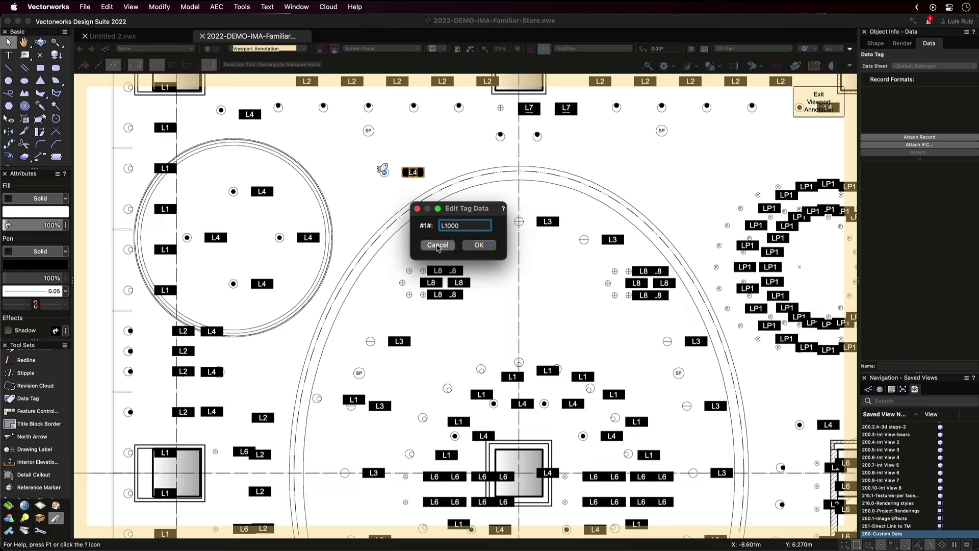
right_click(418, 174)
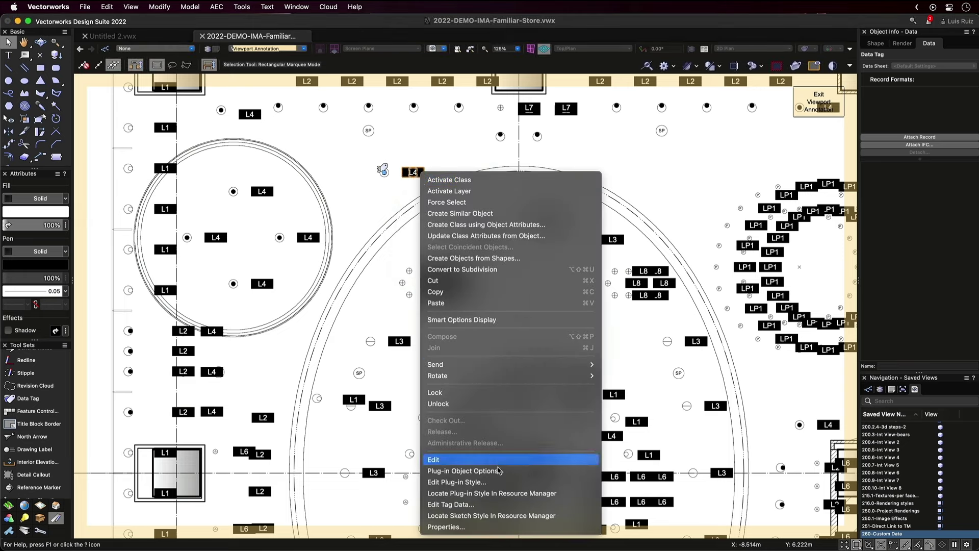
left_click(503, 493)
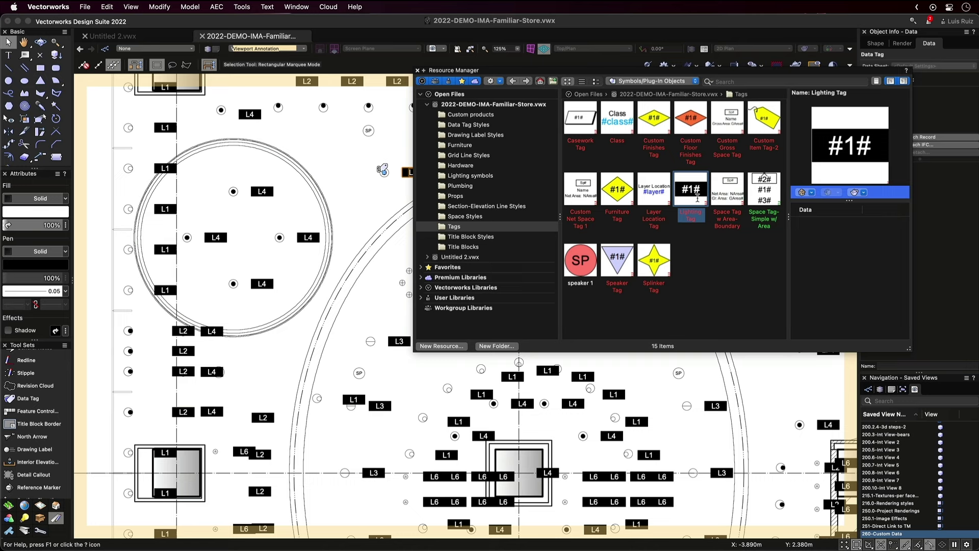
Edit the Lighting Tag style and open its tag layout for editing.
right_click(698, 193)
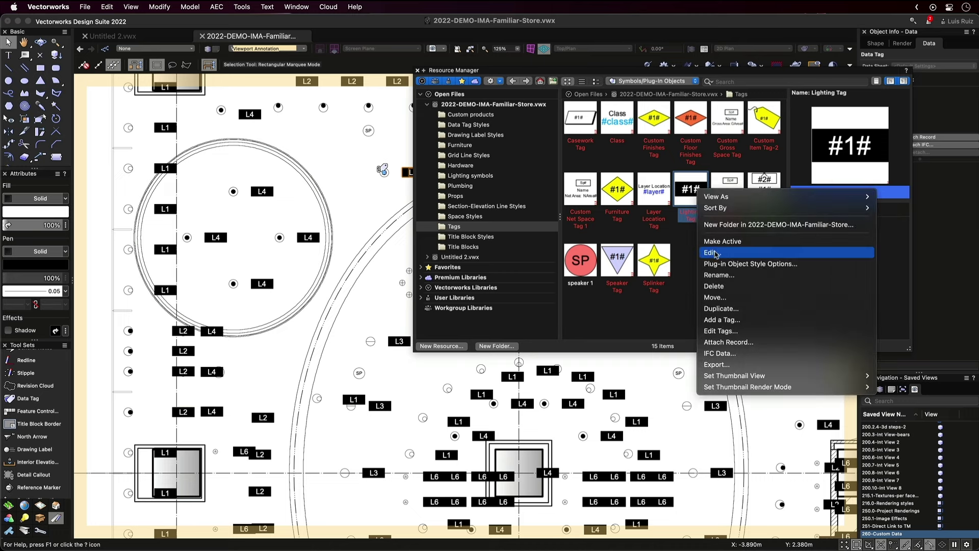
left_click(712, 252)
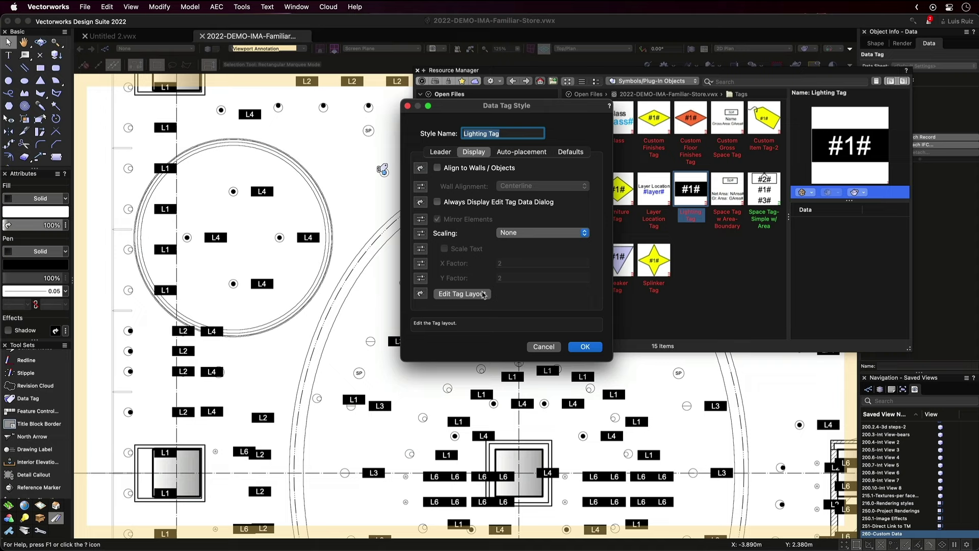
left_click(483, 295)
left_click(417, 70)
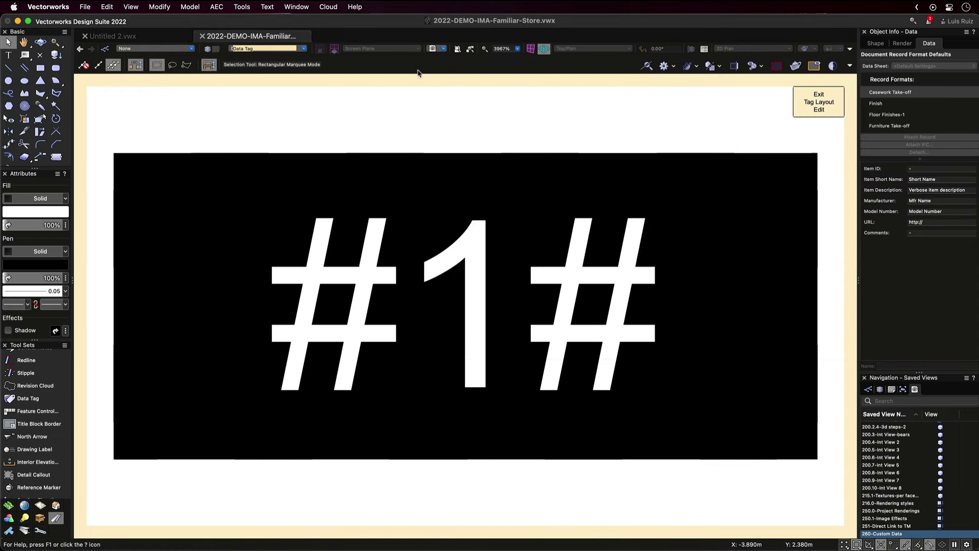
scroll(385, 136, "down", 3)
Slant the tag's black rectangle by shifting its bottom-left corner right and top-right corner left.
left_click(317, 154)
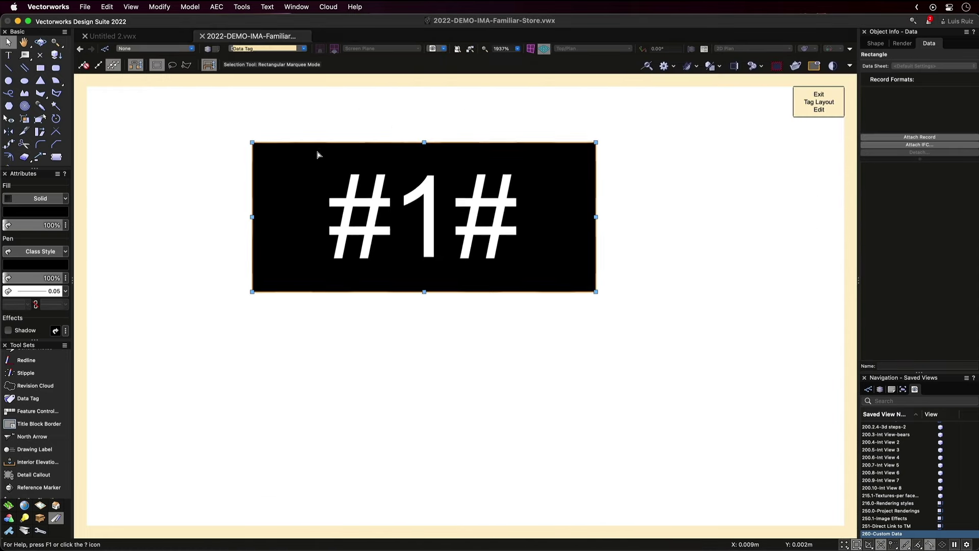
left_click(41, 118)
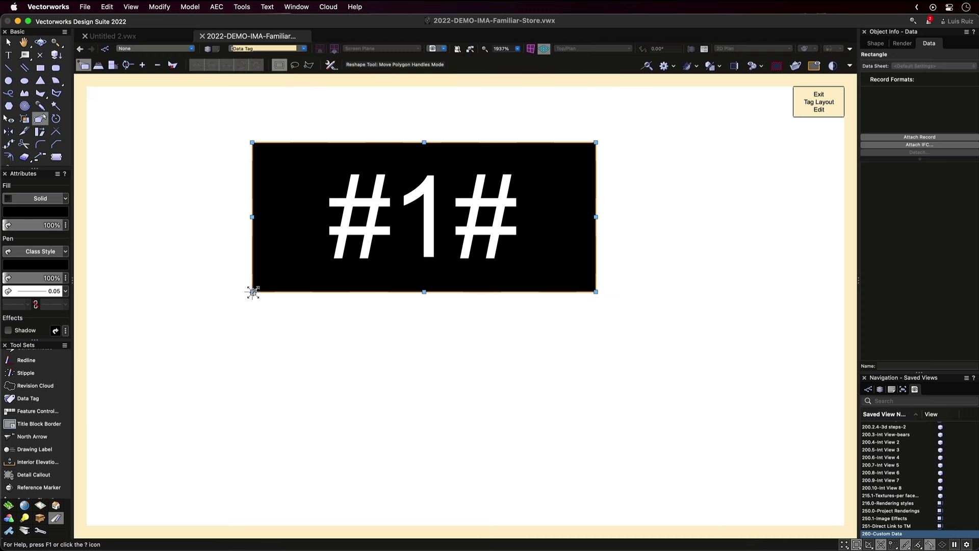
left_click_drag(252, 292, 338, 292)
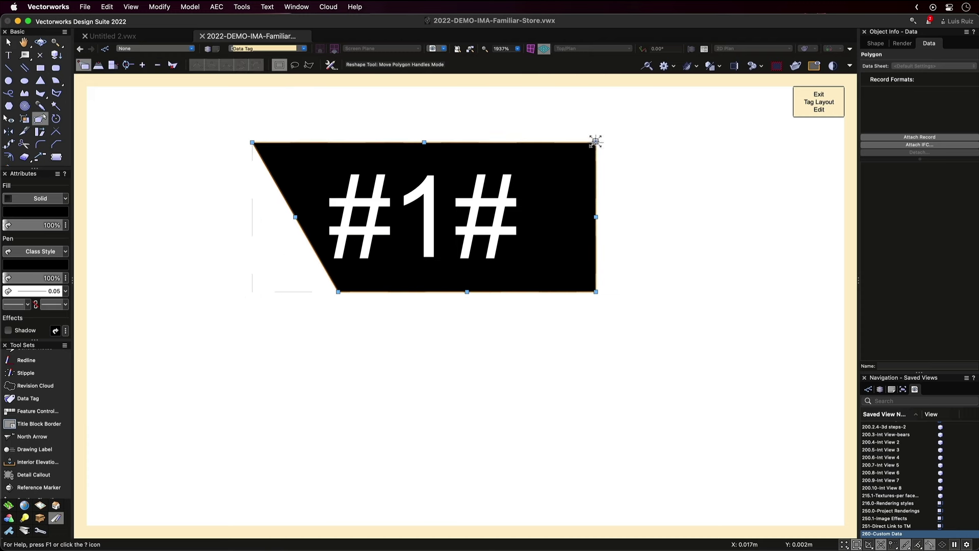
left_click_drag(595, 143, 511, 142)
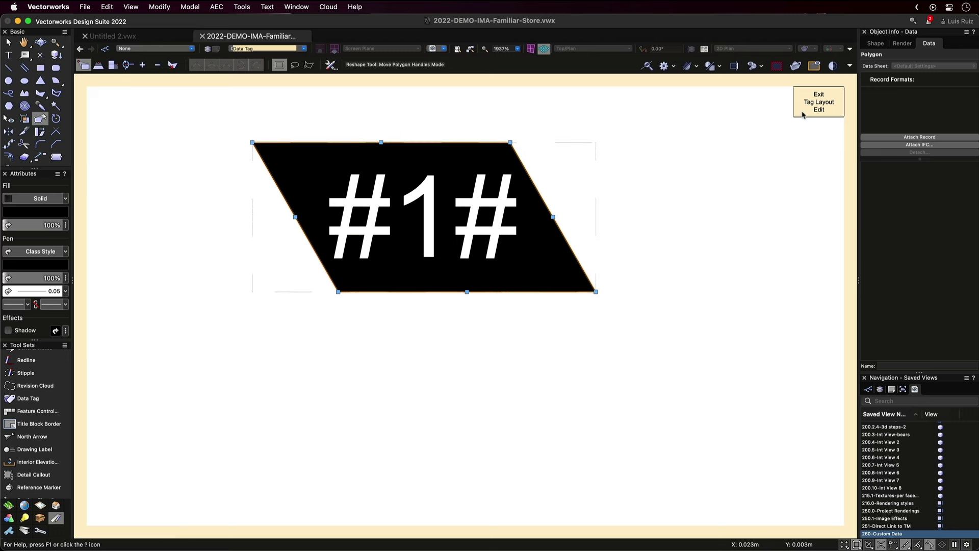
left_click(802, 113)
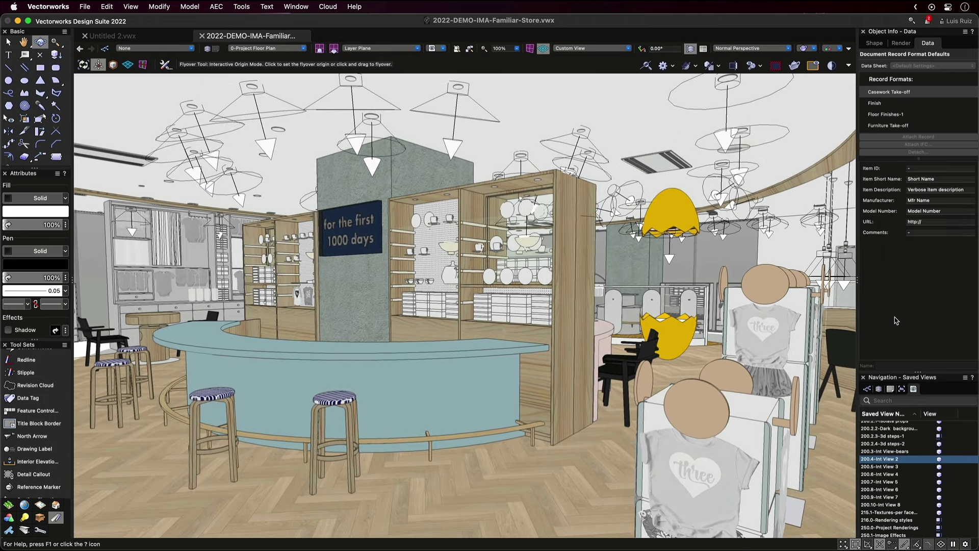
With the Selection tool, rotate the clip cube around the store model twice, then open the model's context menu.
key("x")
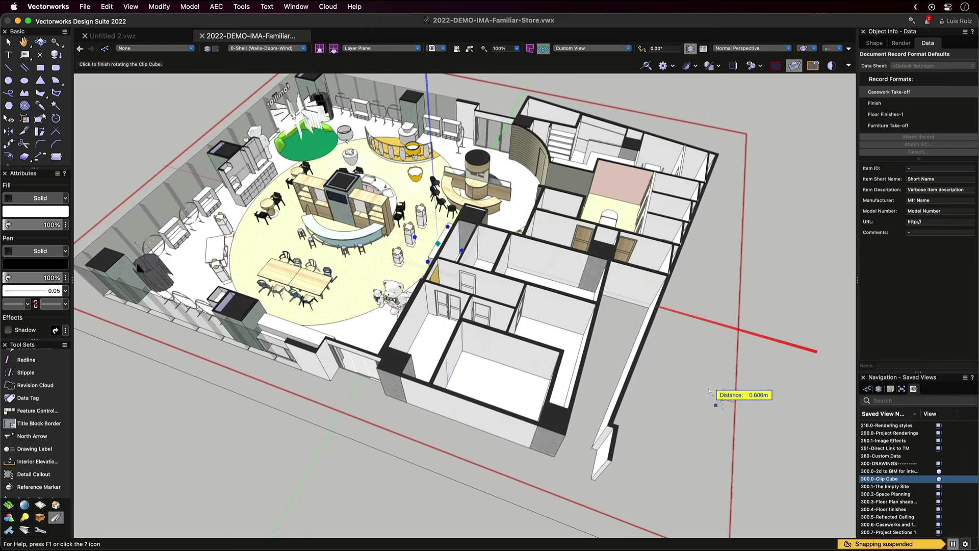
left_click(722, 398)
right_click(692, 362)
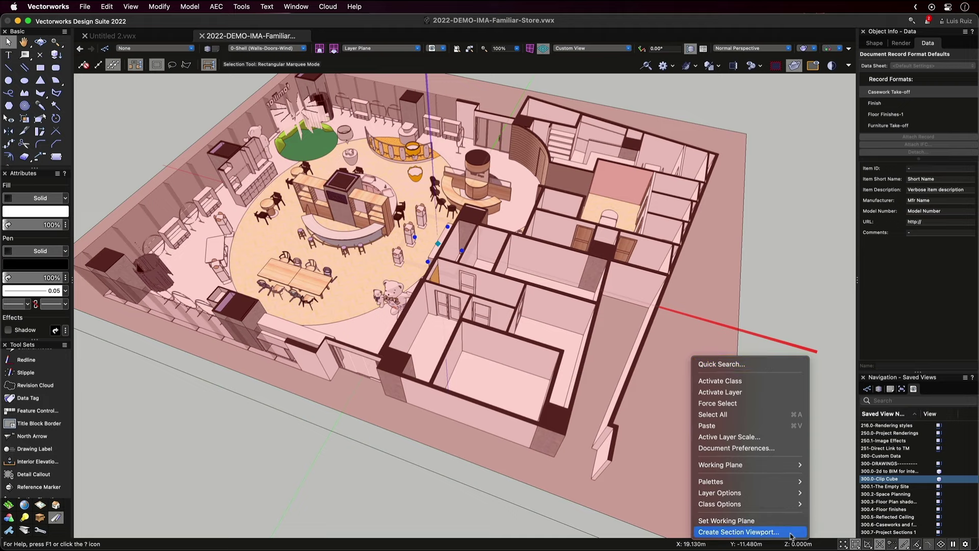
key("Escape")
left_click(639, 463)
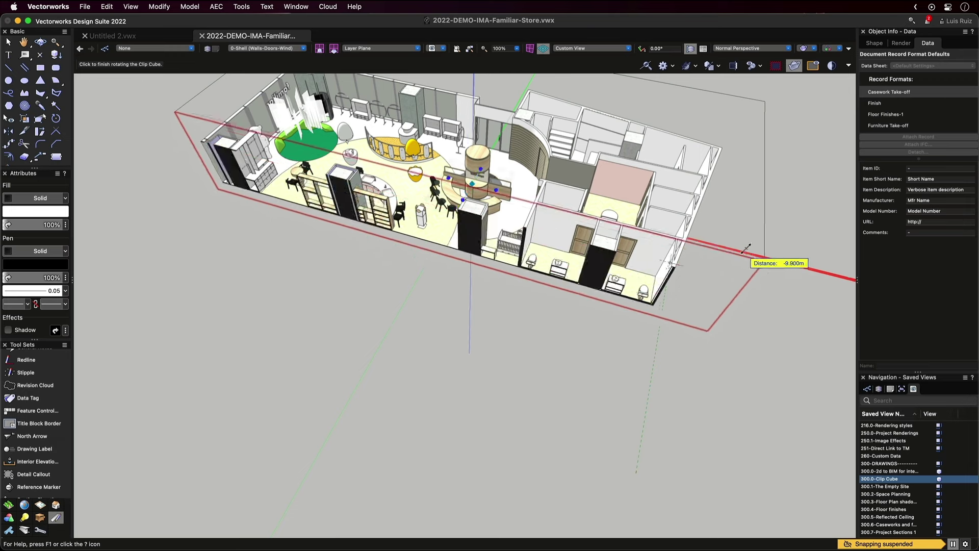
left_click(765, 212)
right_click(698, 226)
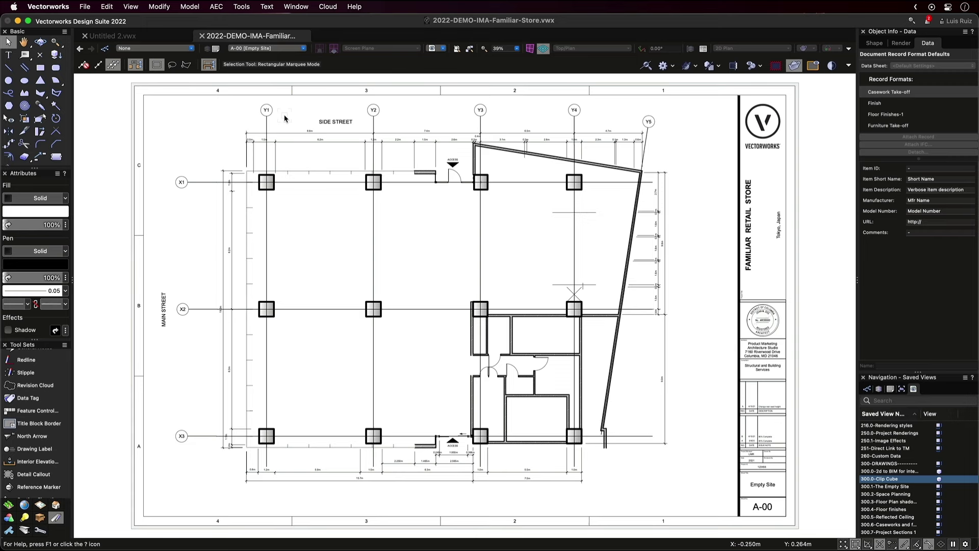
Advance to the next sheet layer, A-01 Project Planning, using the next-layer shortcut.
key("super+shift+Down")
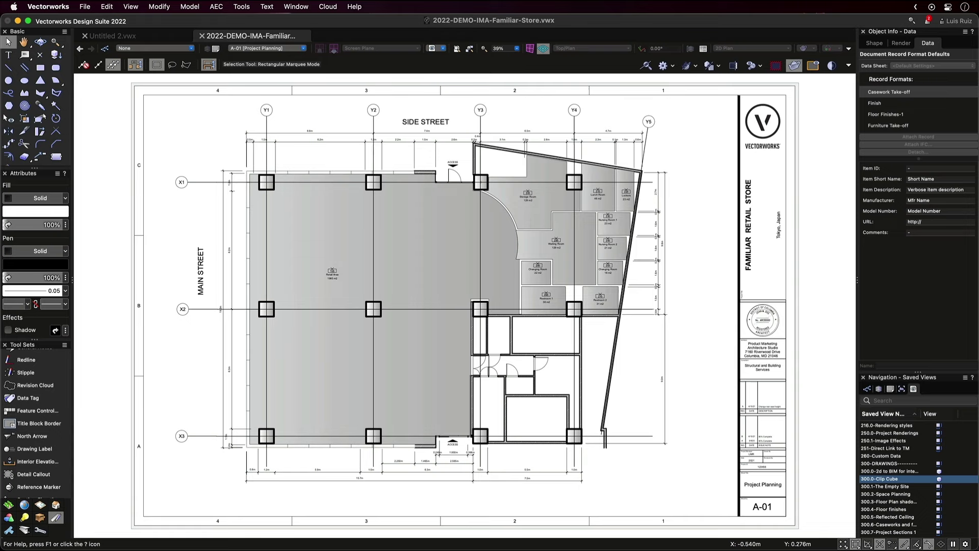
Advance to sheet A-02 Project Floor Plan and zoom in on the furnished plan.
key("super+shift+Down")
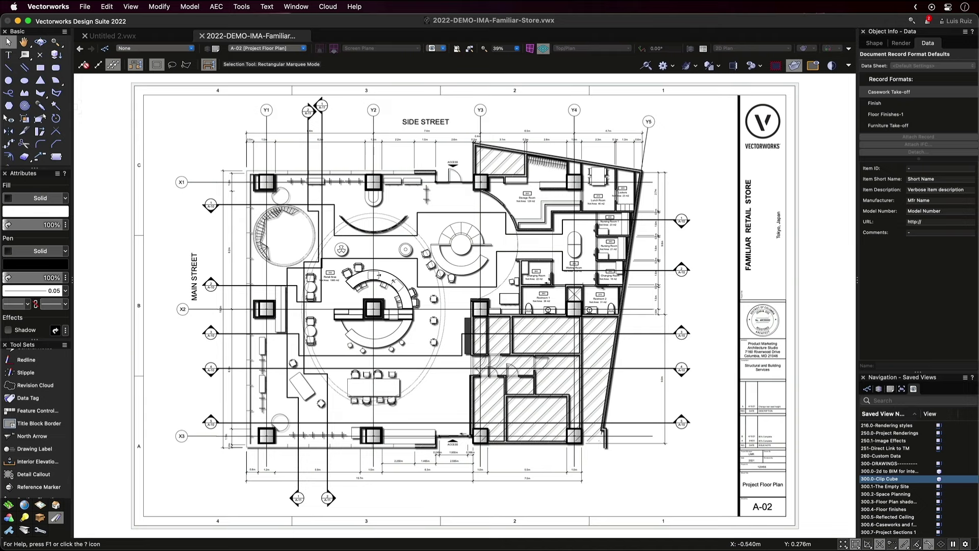
scroll(316, 315, "up", 10)
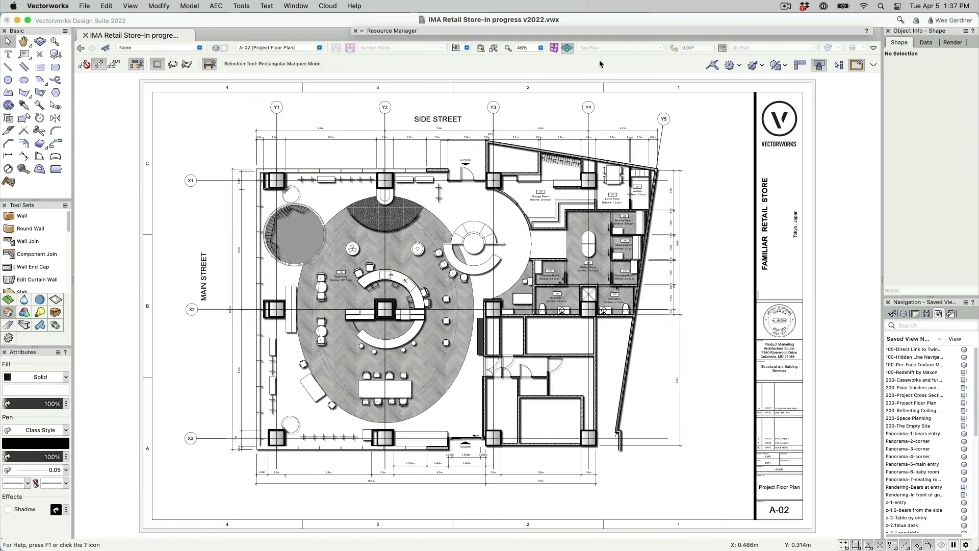
In File > Publish, add sheets A-0 through A-11 to the publish list.
left_click(85, 6)
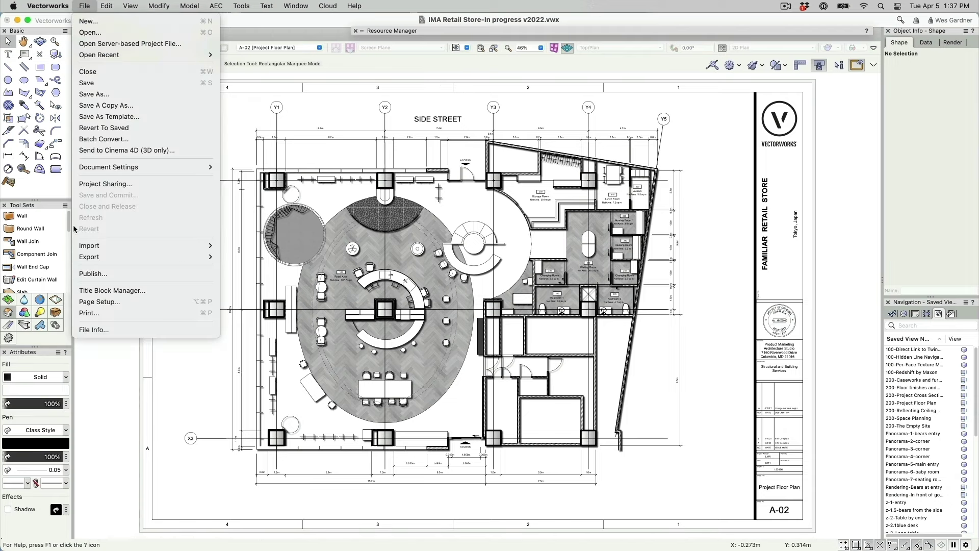
left_click(88, 274)
scroll(254, 203, "down", 3)
left_click(232, 182)
left_click(228, 250, "shift")
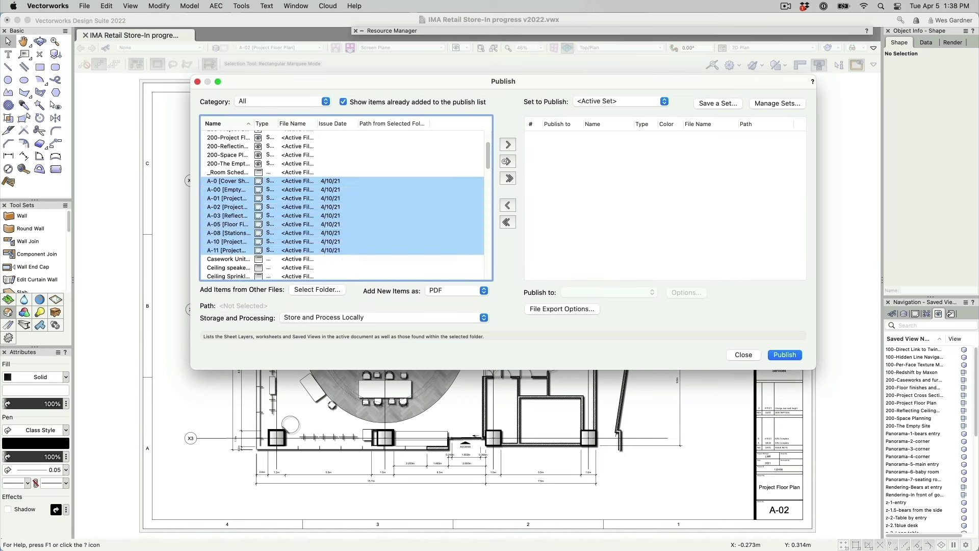
left_click(508, 145)
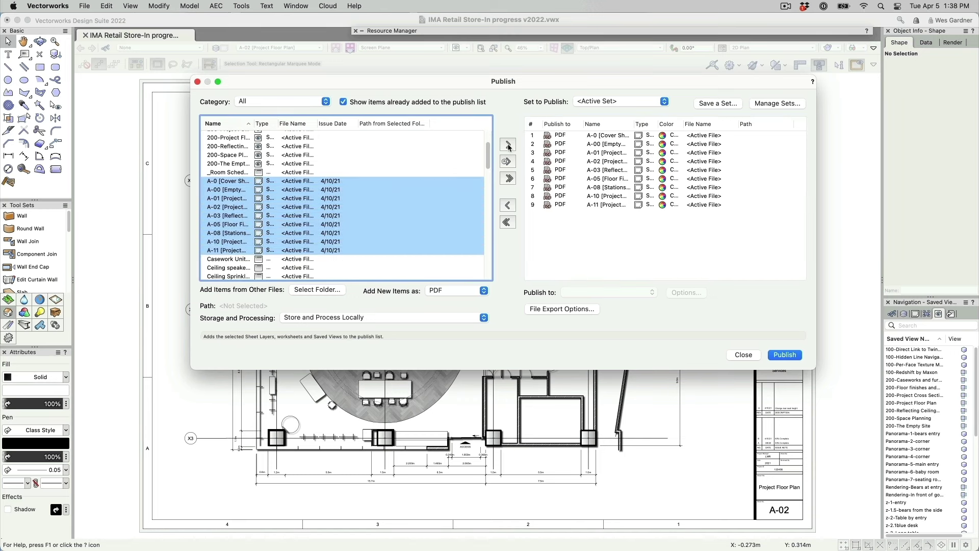
Keep PDF as the output format for the queued sheets.
left_click(560, 188)
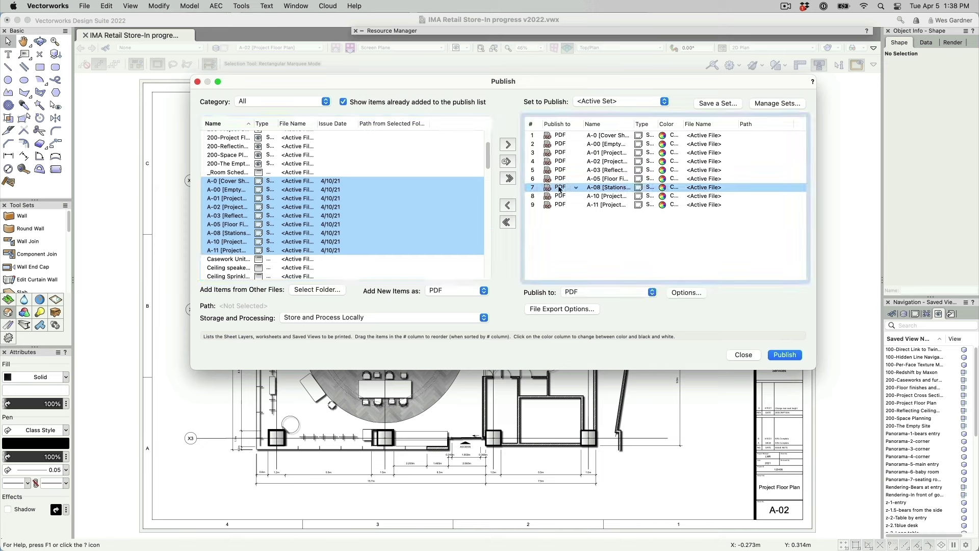
left_click(626, 292)
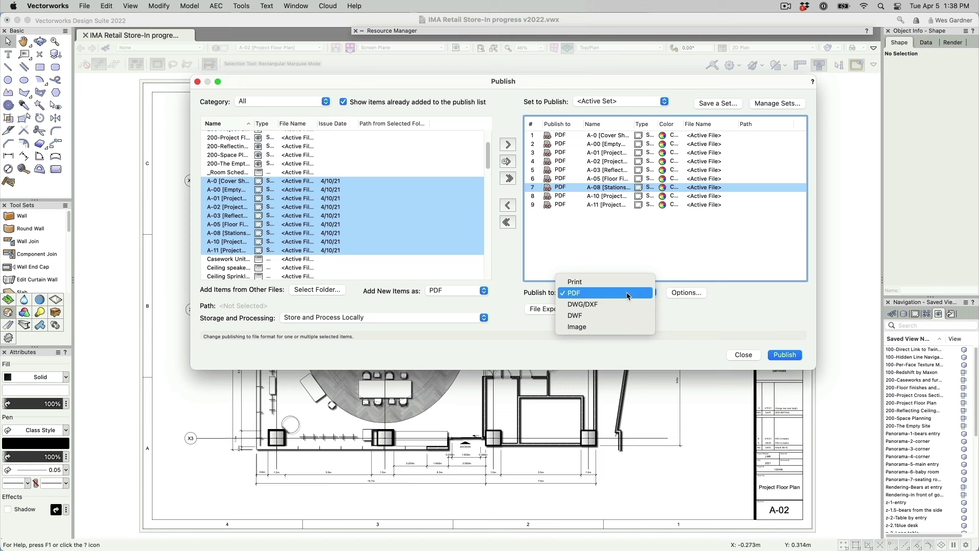
left_click(627, 247)
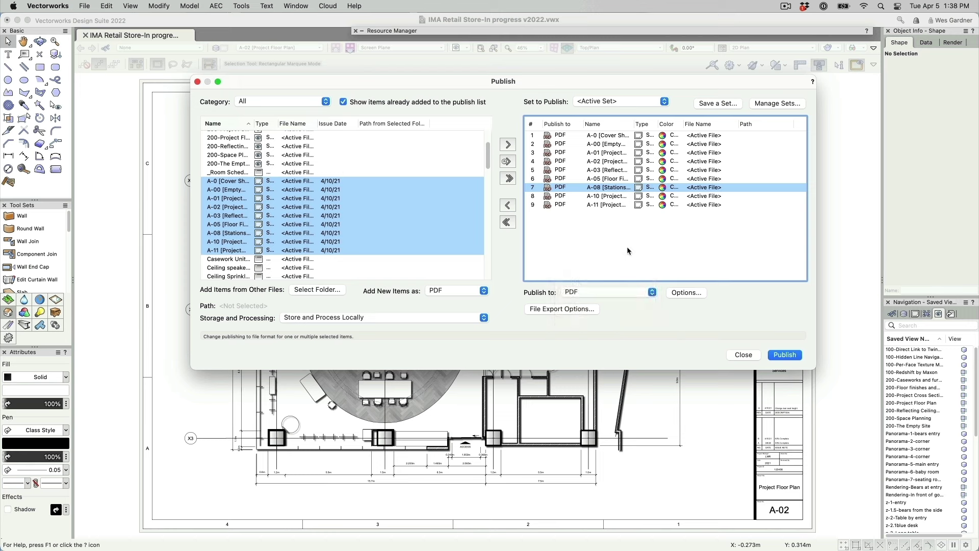
Save the nine-sheet PDF list as a publish set named '80% Completion Set'.
left_click(713, 104)
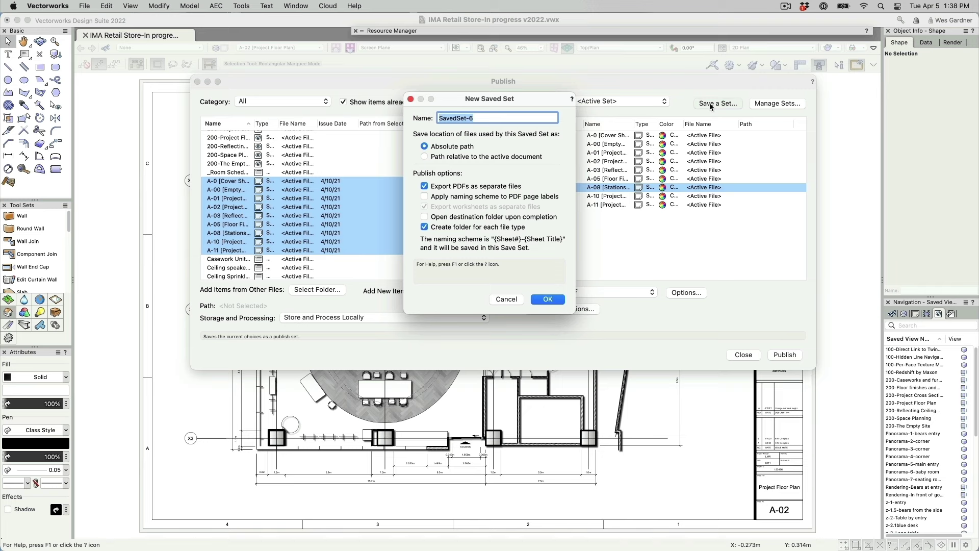
type("80% Completion Set")
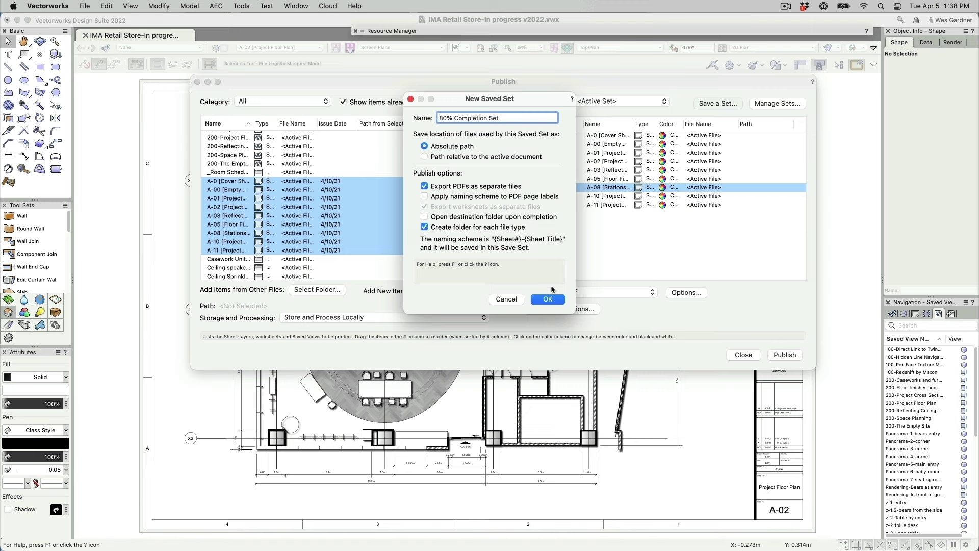
left_click(546, 301)
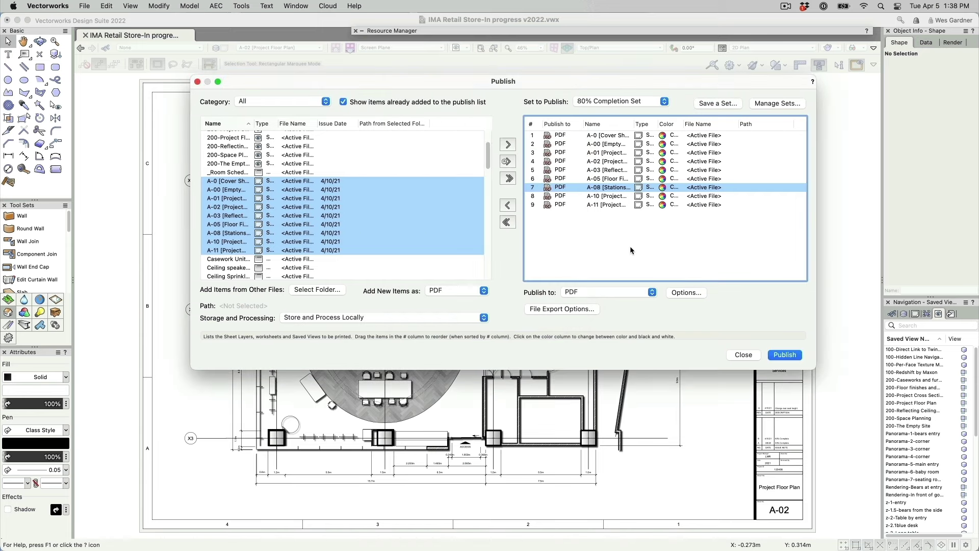